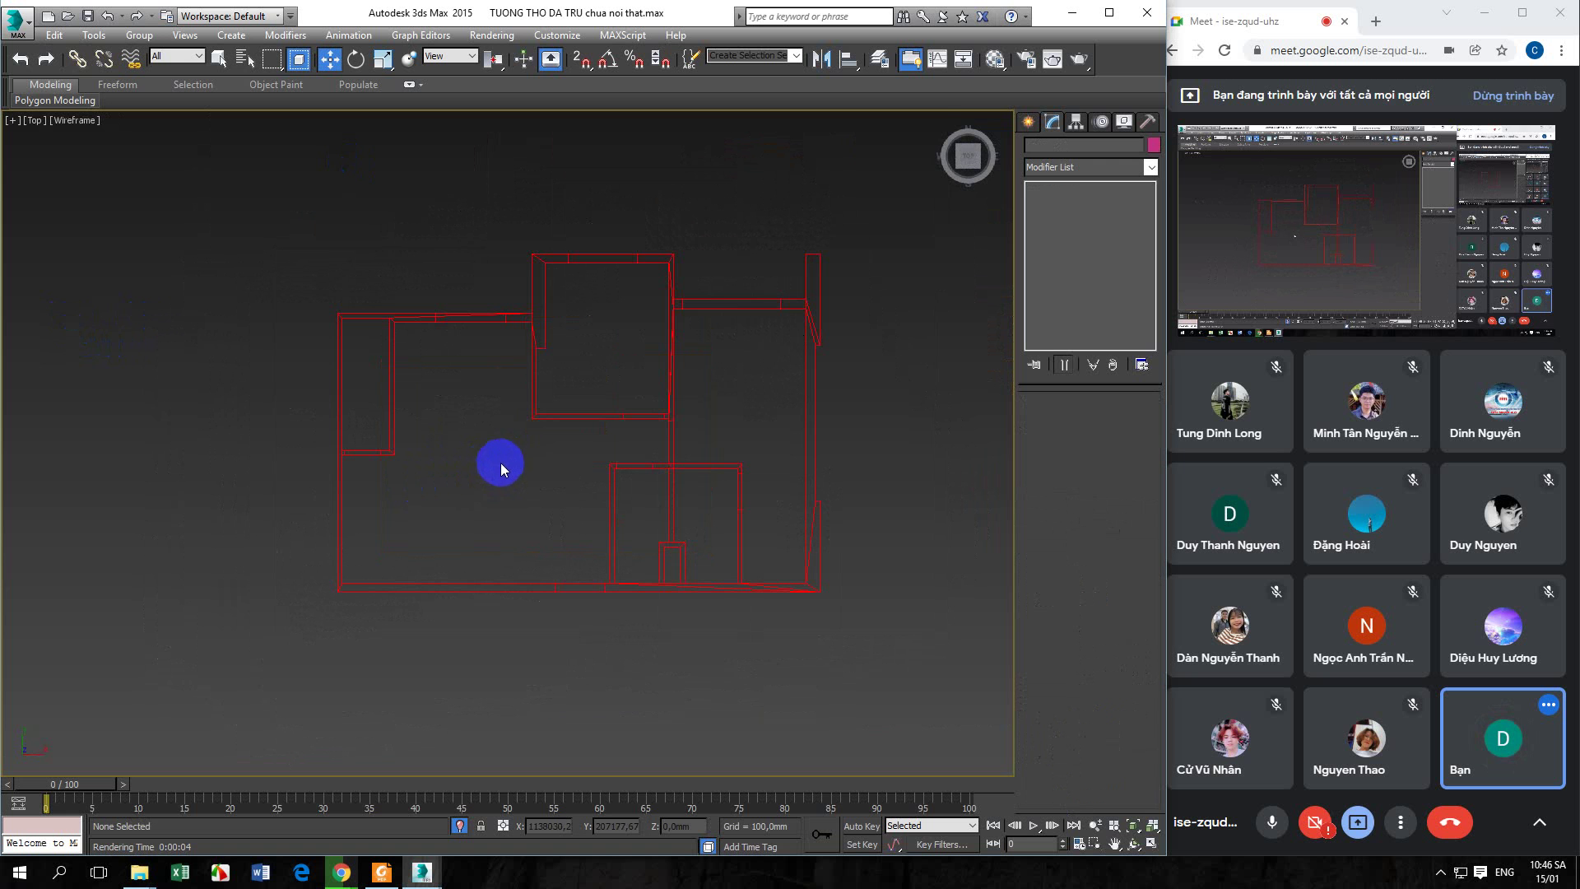
Activate the Line spline tool and turn on 3D snapping for tracing the wall plan
left_click(1029, 122)
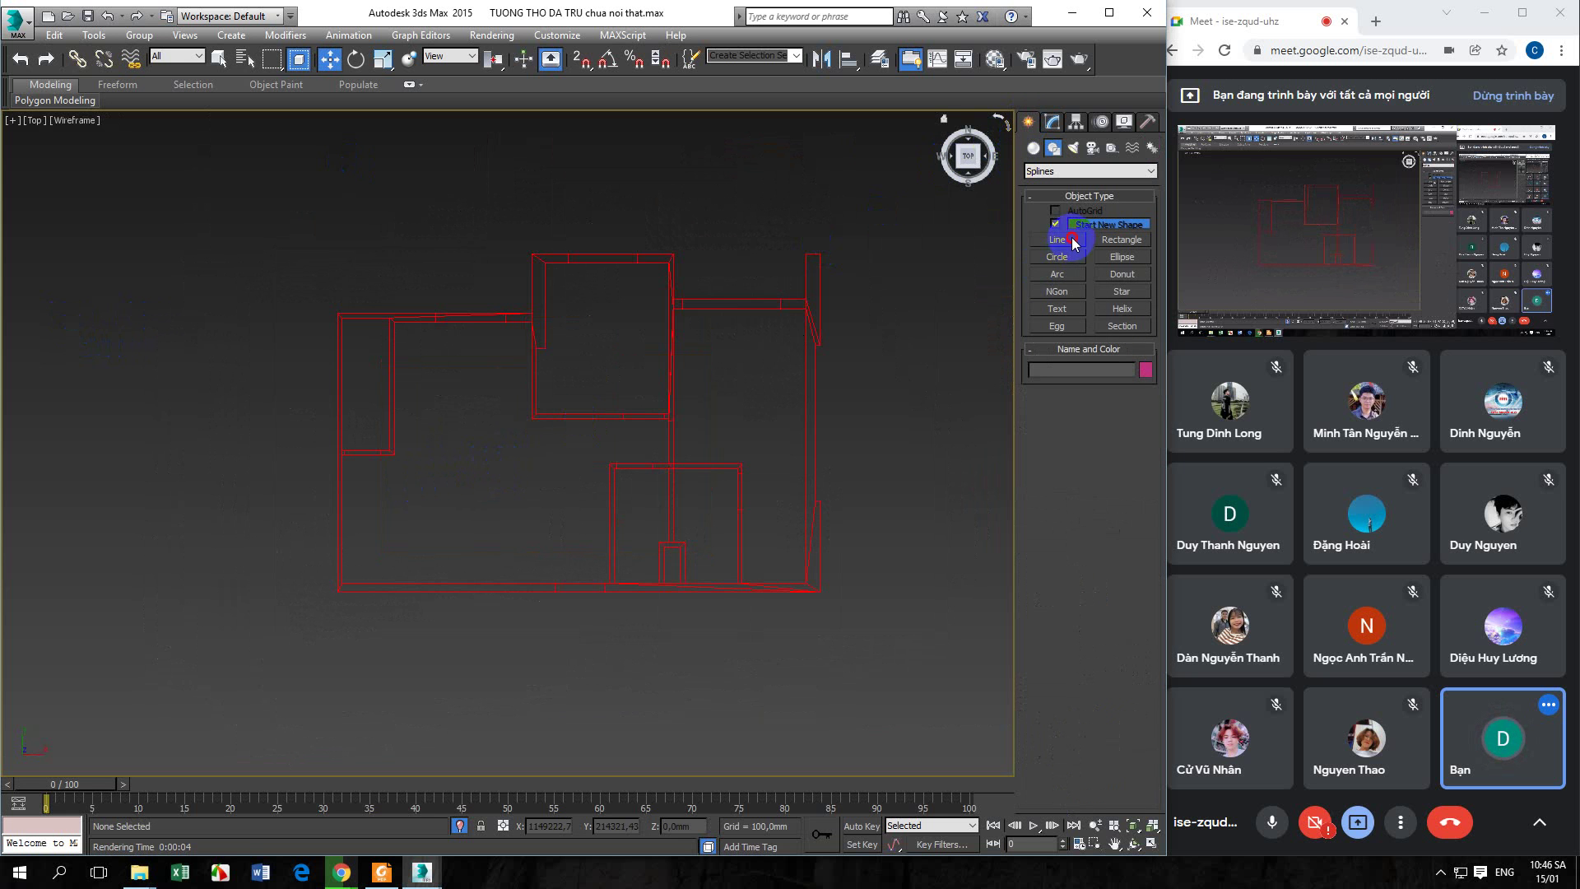
left_click(1061, 240)
left_click_drag(581, 61, 582, 134)
middle_click_drag(536, 229, 519, 195)
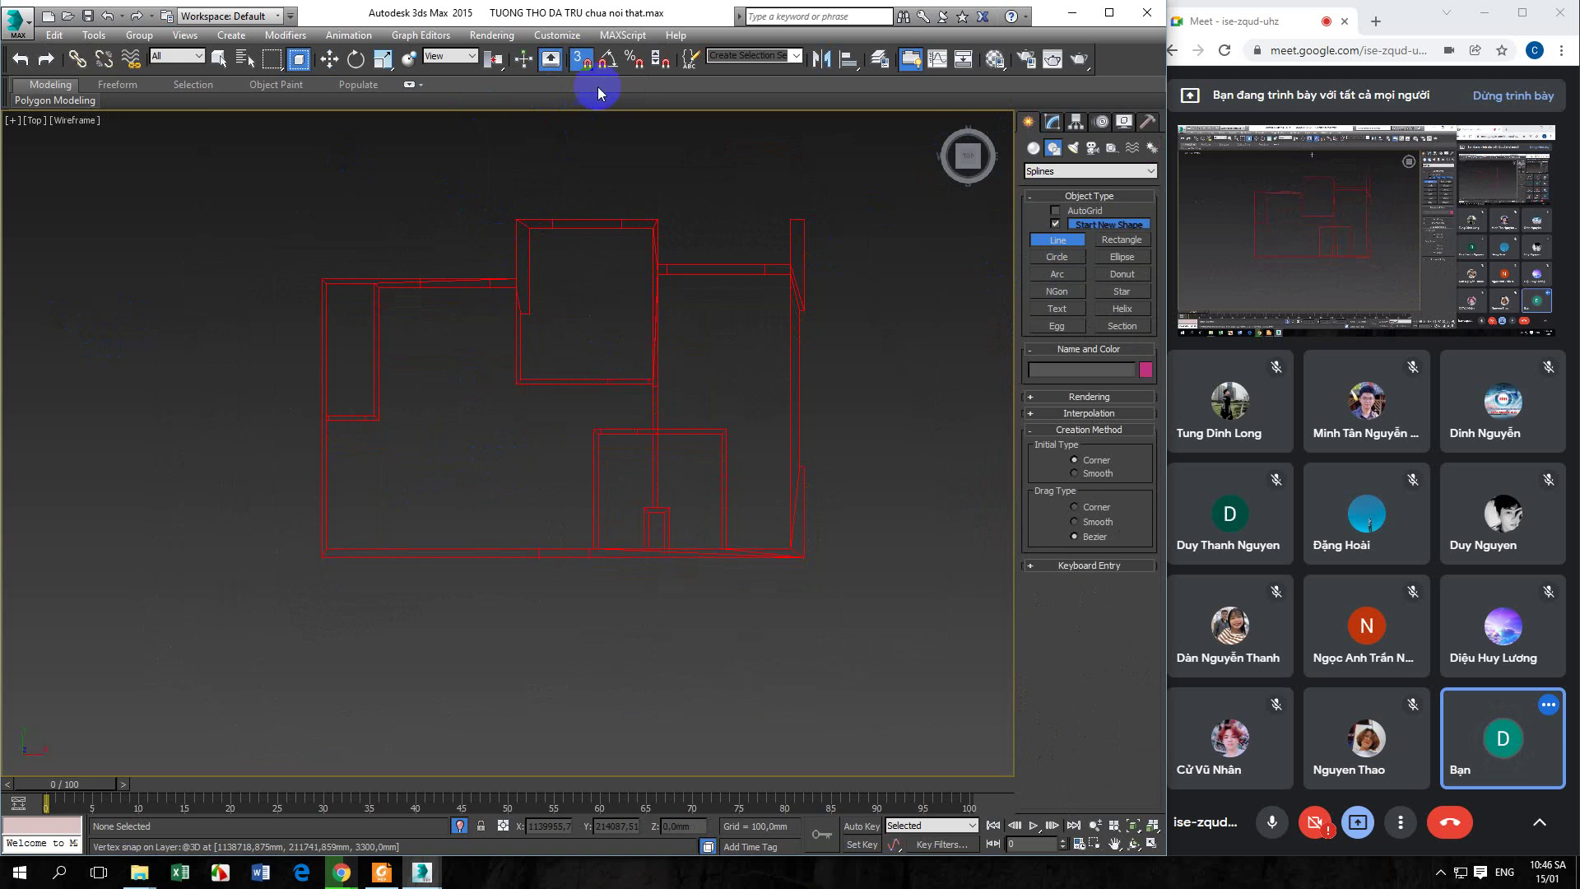
scroll(487, 380, "up", 2)
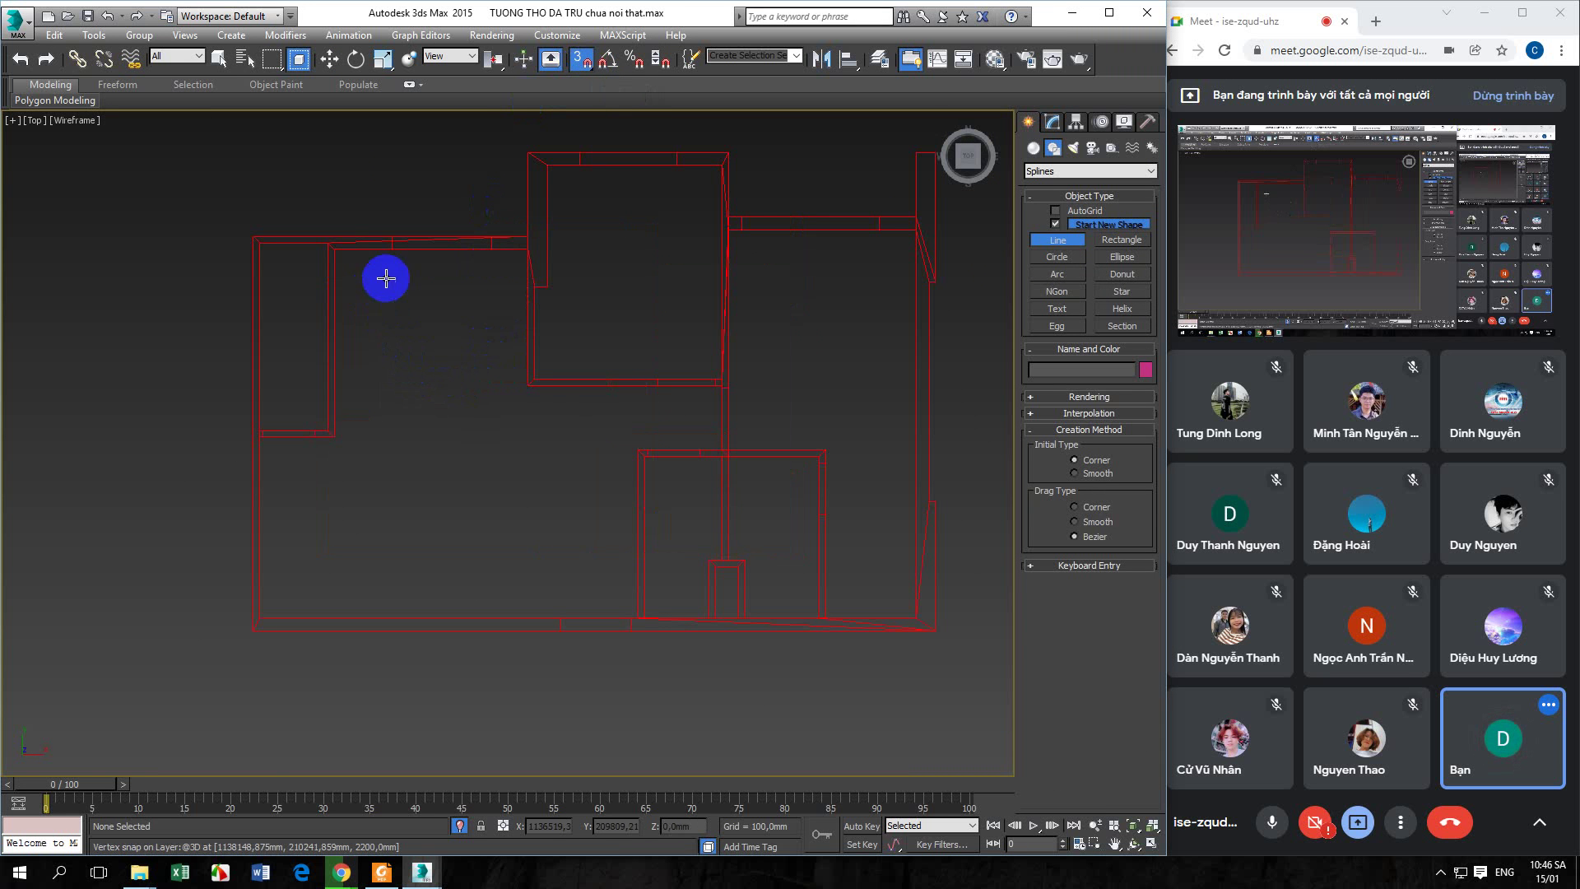
left_click(334, 249)
left_click(338, 437)
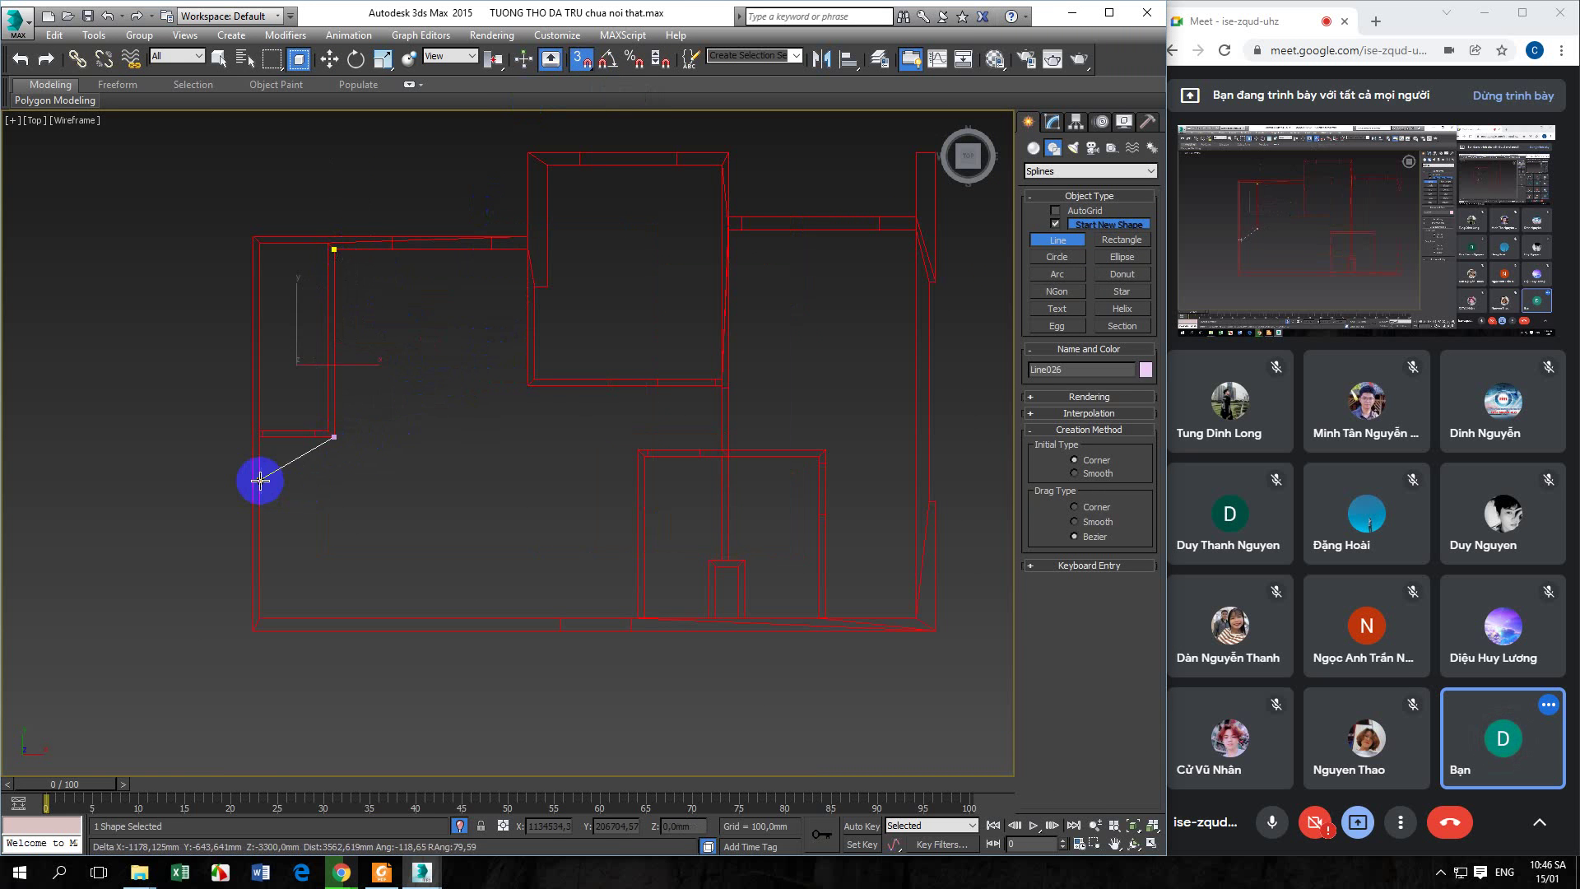
left_click(259, 437)
left_click(259, 617)
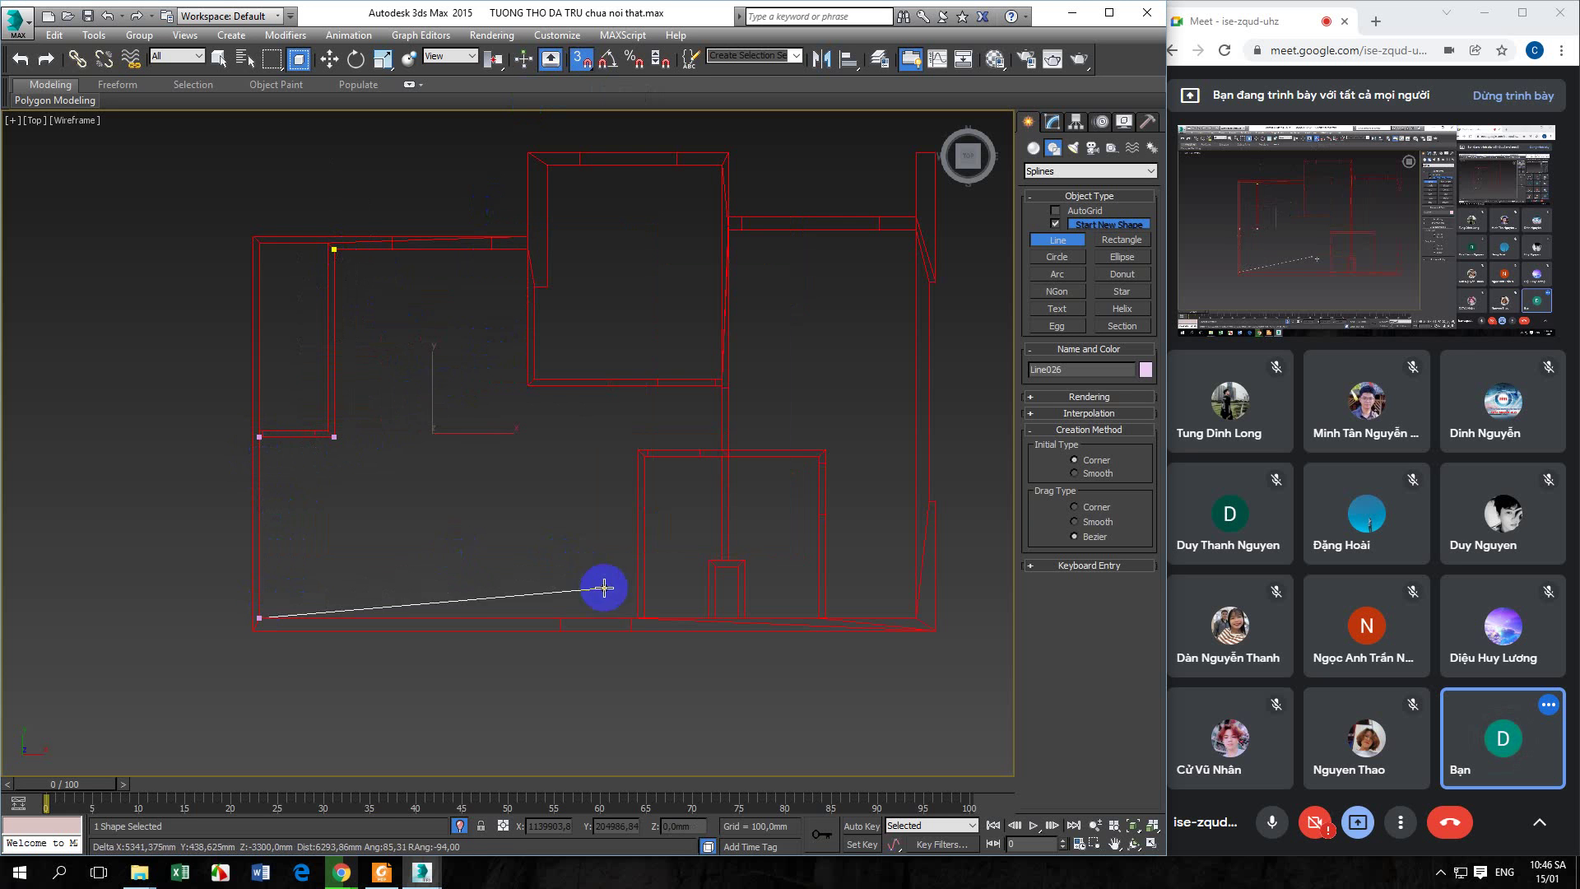
left_click(632, 618)
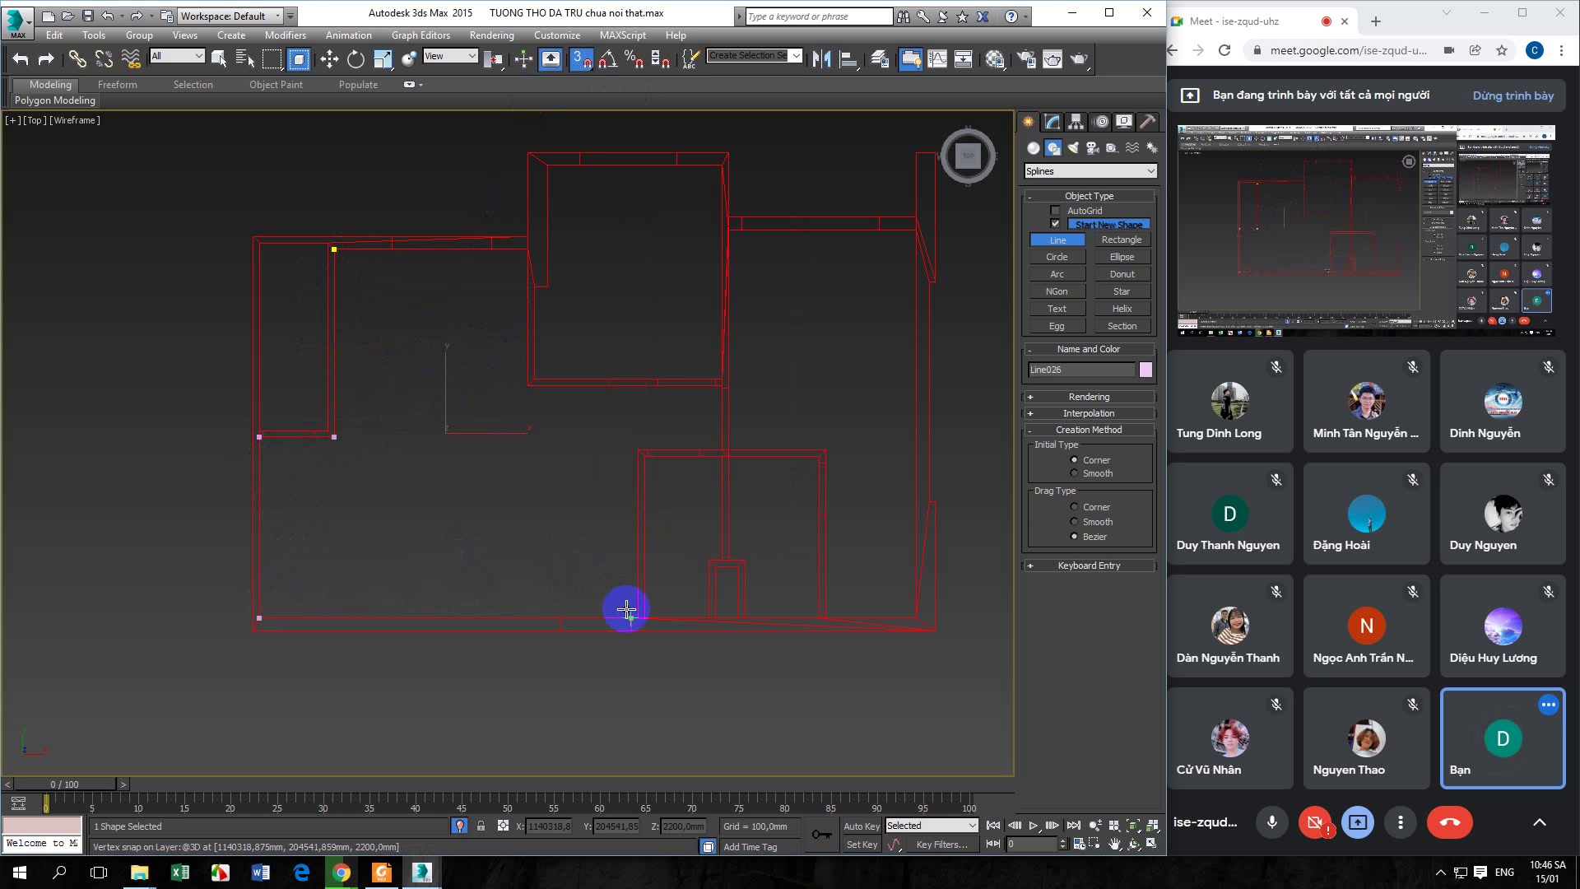
left_click(638, 450)
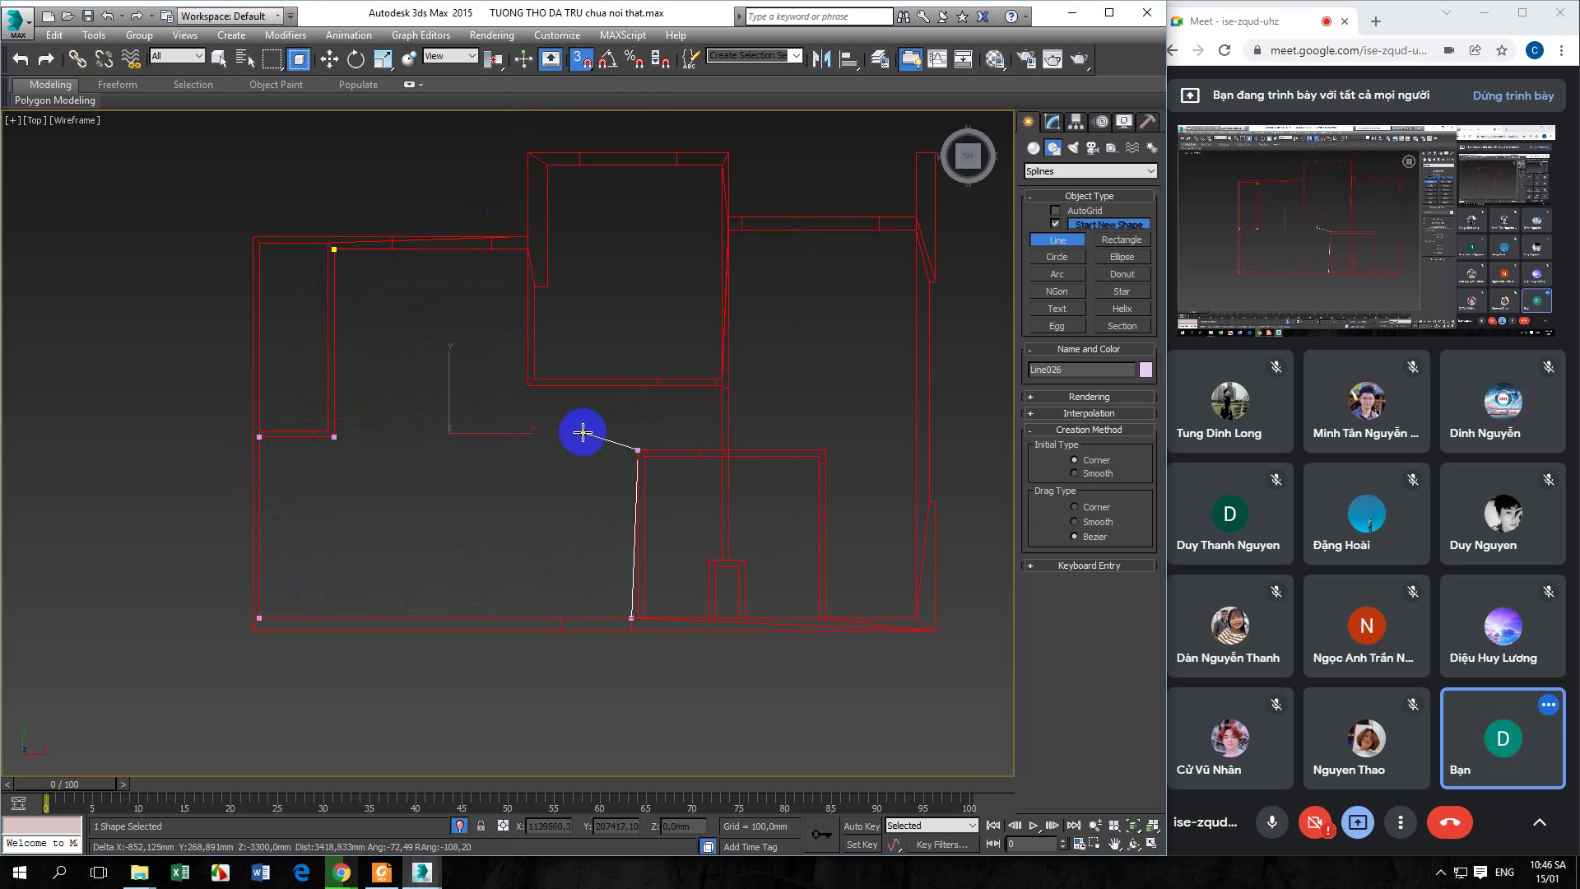
right_click(614, 460)
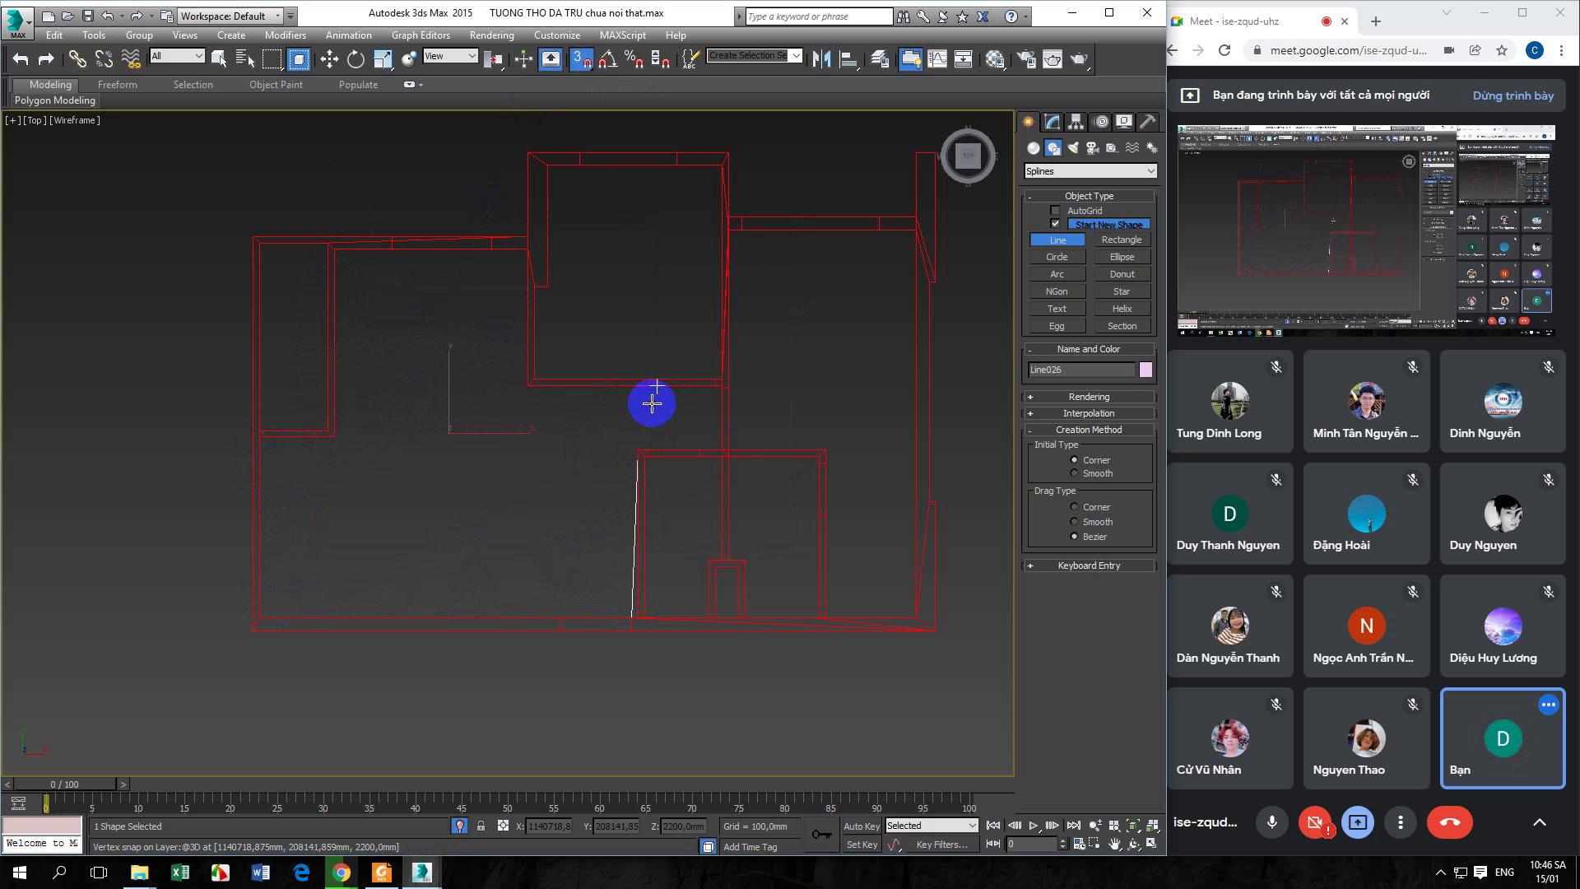
key("Delete")
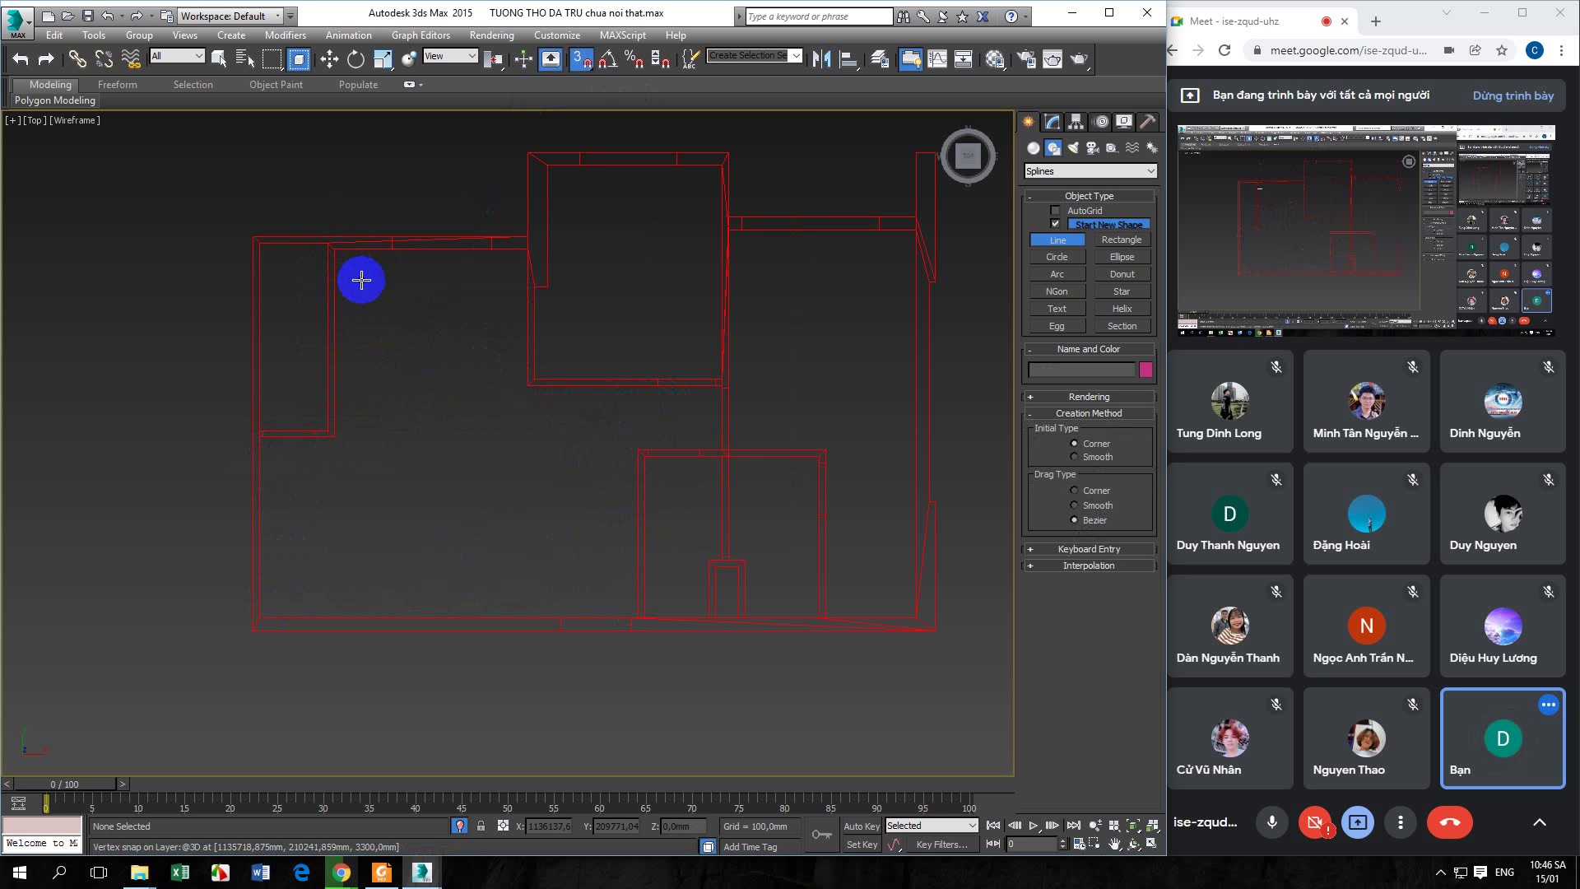
left_click_drag(334, 249, 398, 317)
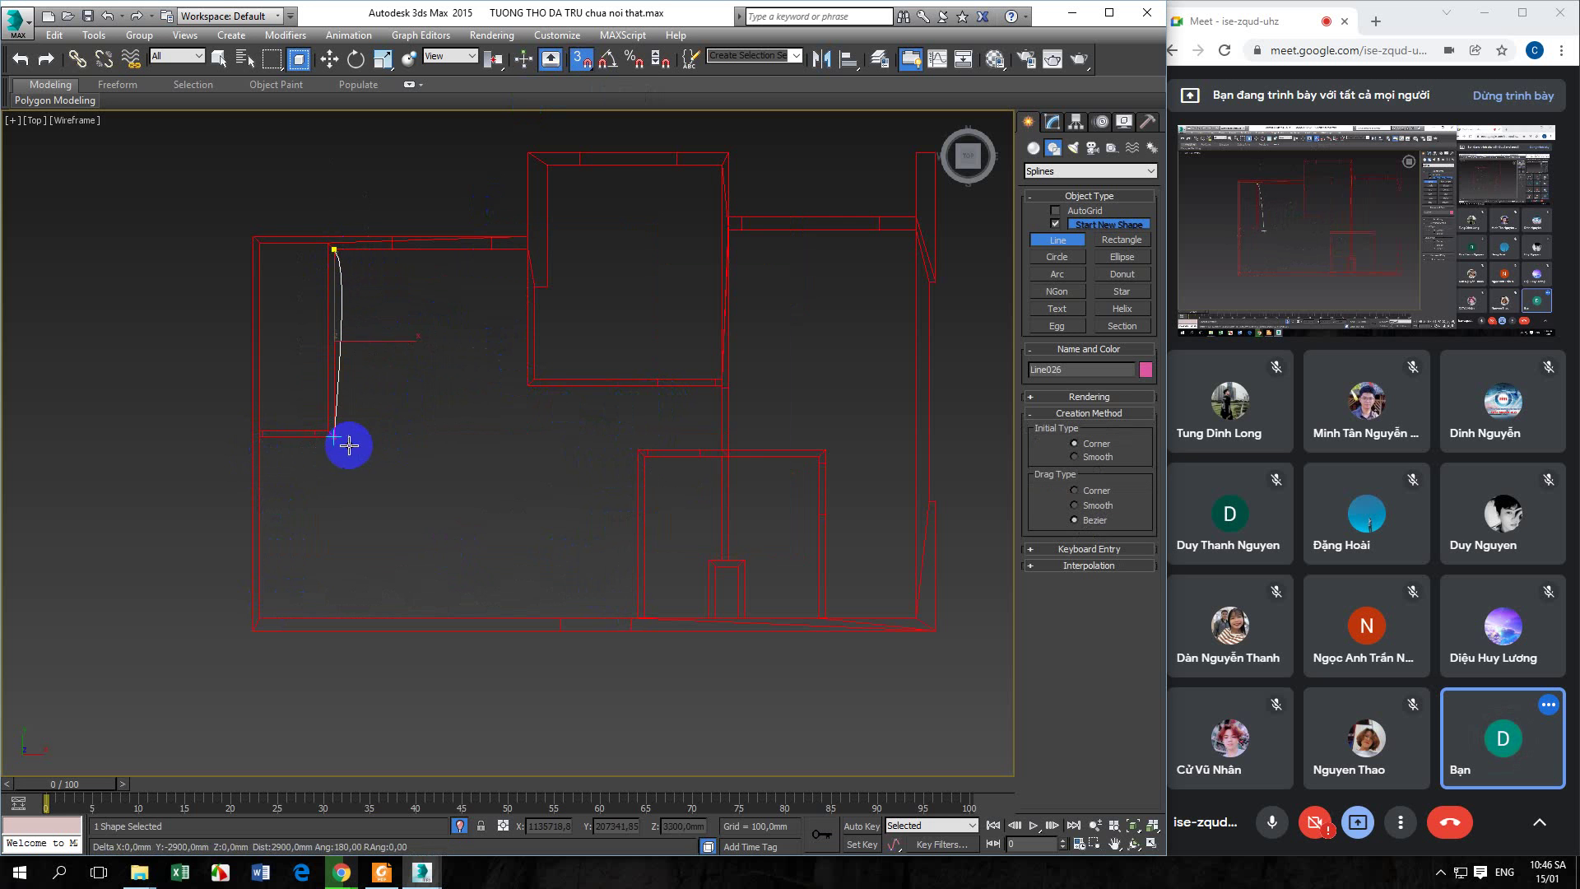
right_click(408, 440)
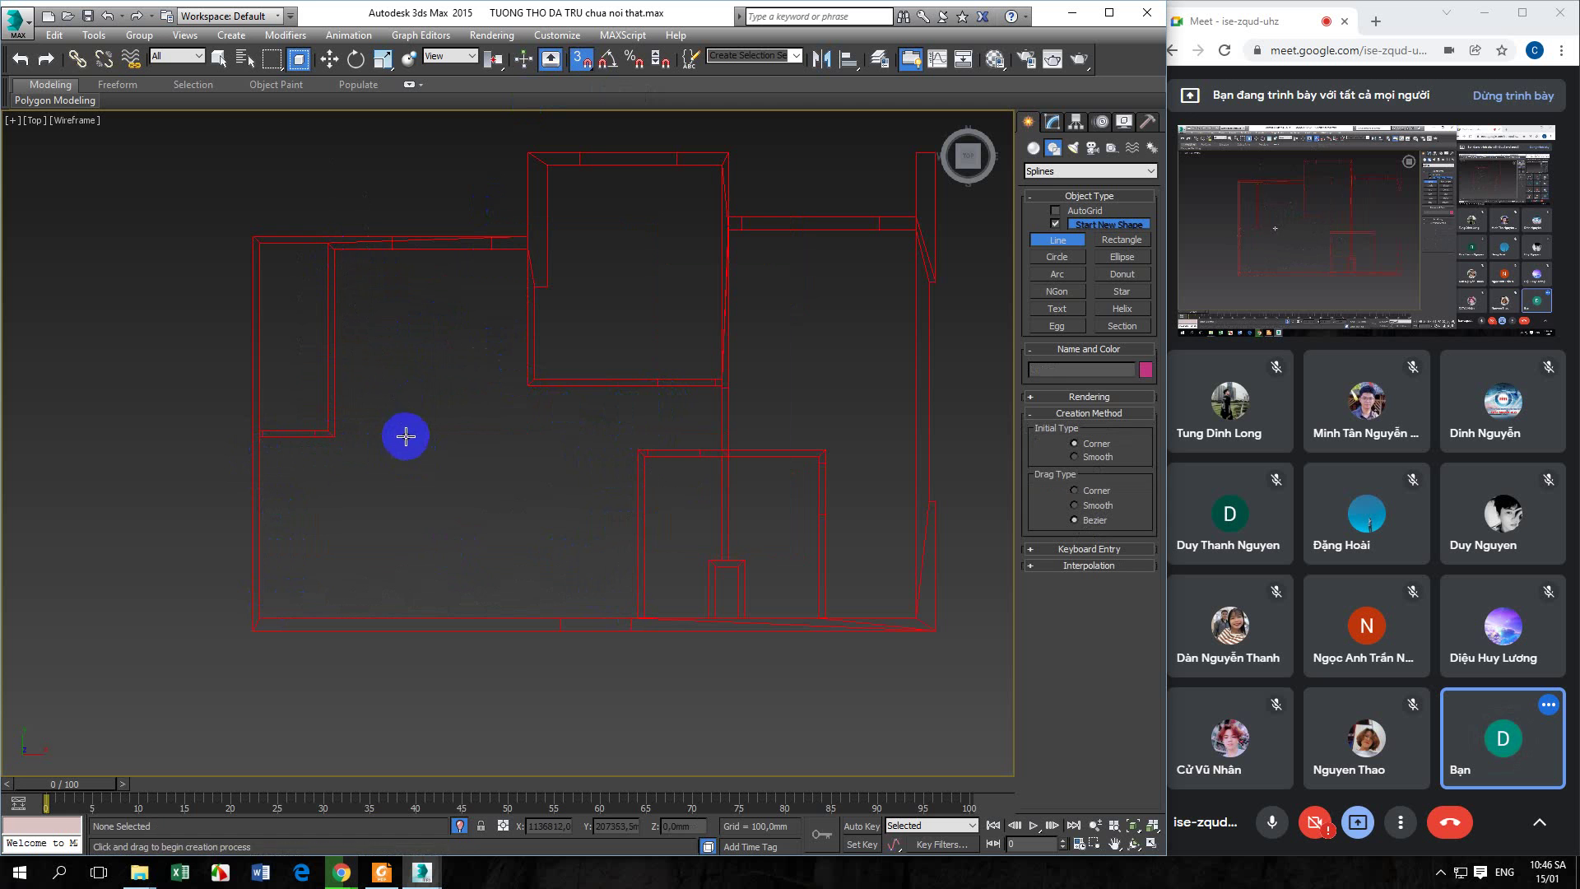
Start a spline along the main room's inner wall corners, from the upper-left corner down and along the lower wall to the small room's partition
left_click(348, 264)
middle_click_drag(374, 485, 449, 419)
left_click(410, 375)
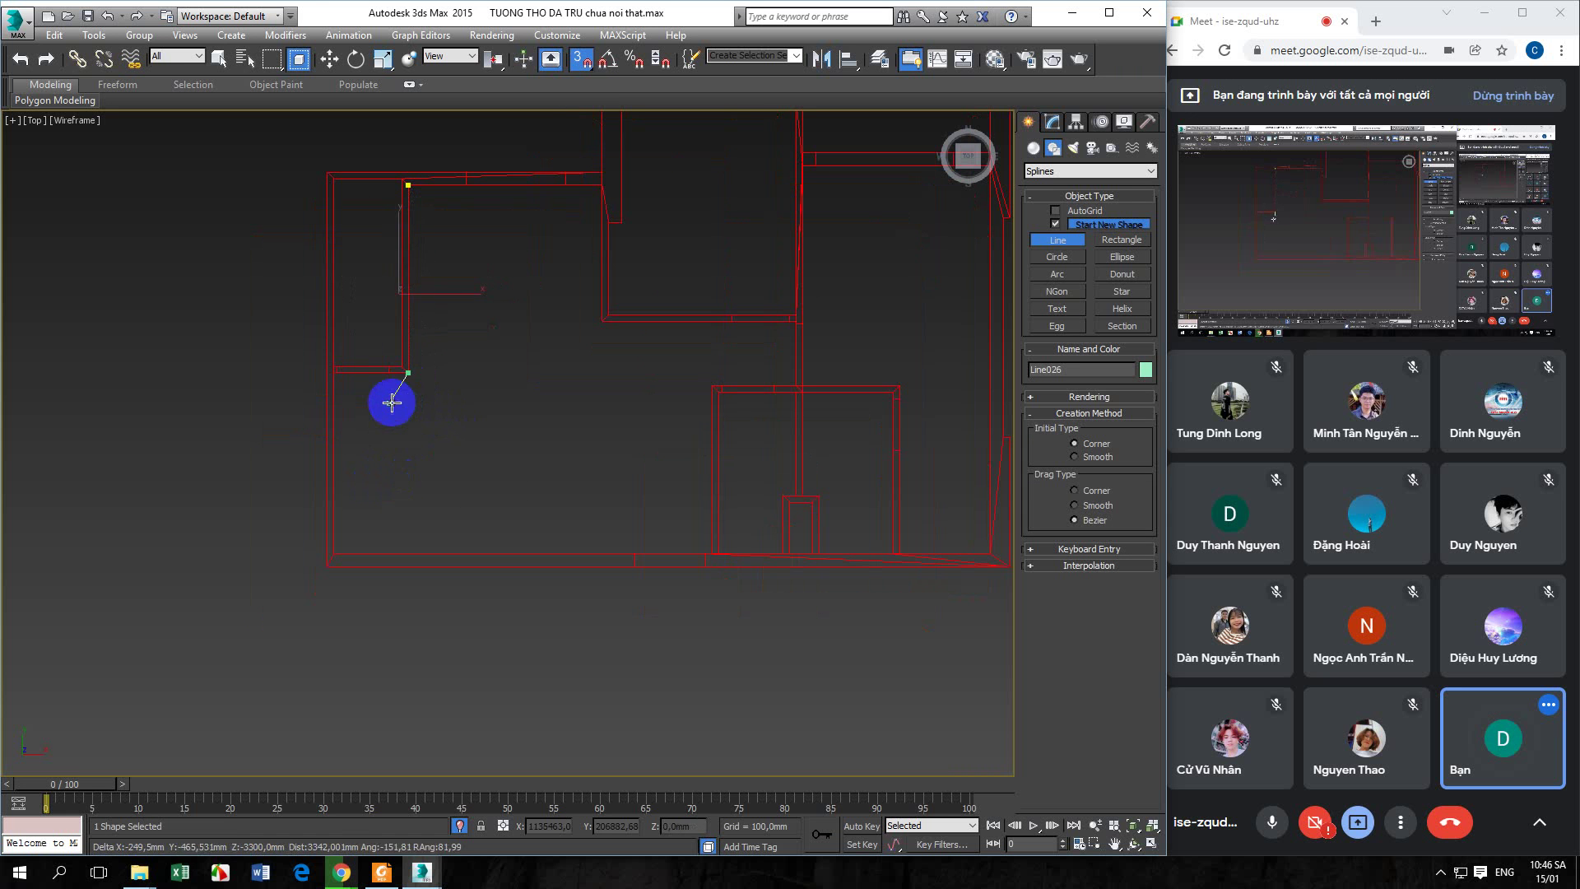
left_click(334, 375)
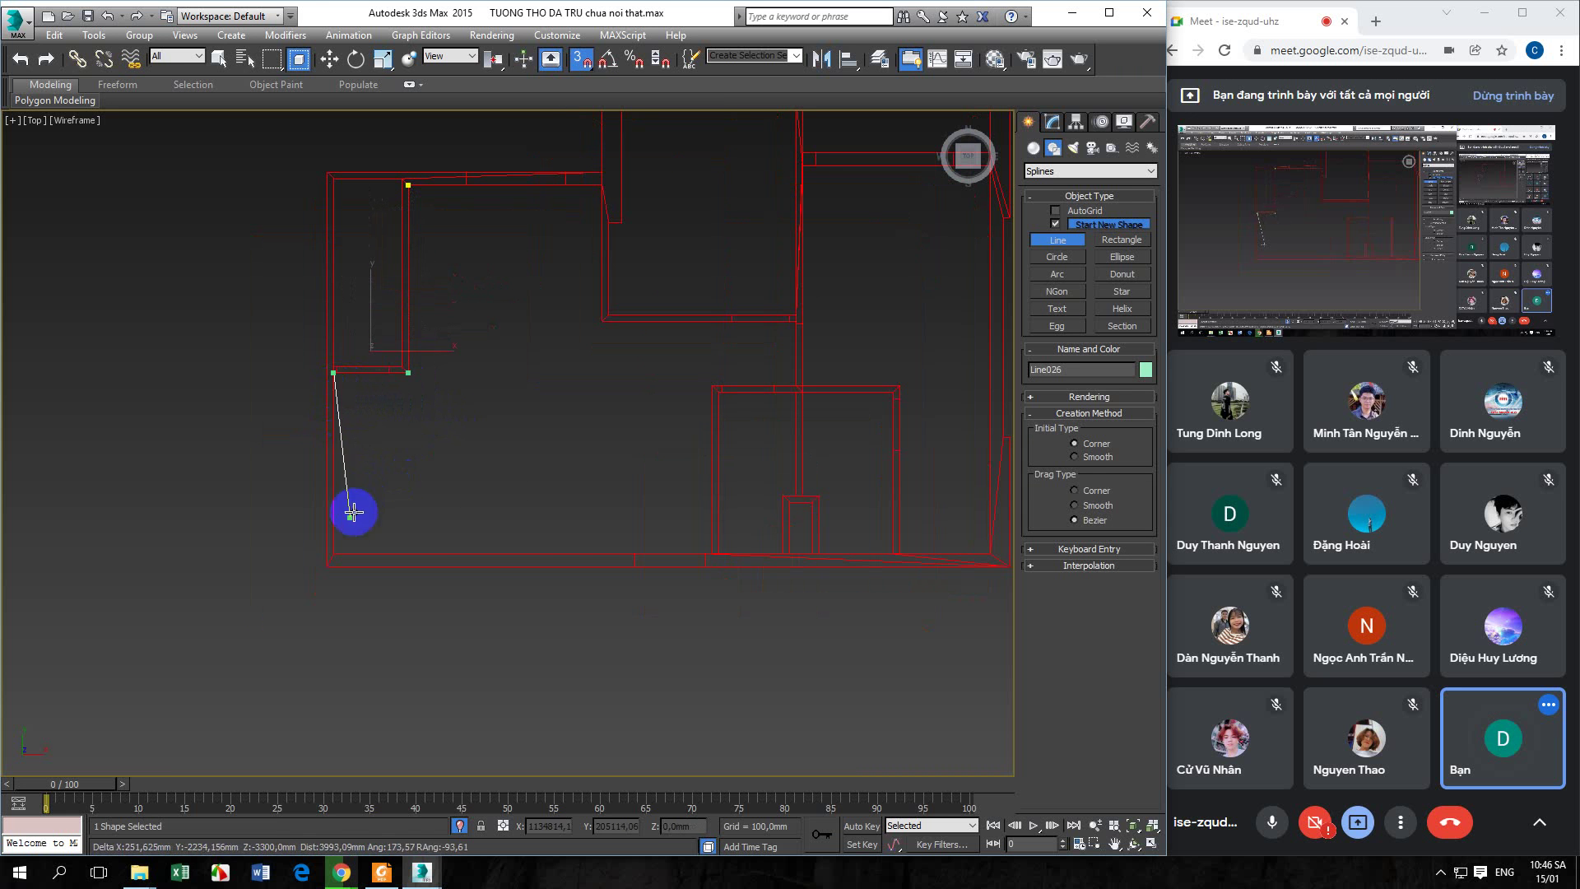
left_click(335, 551)
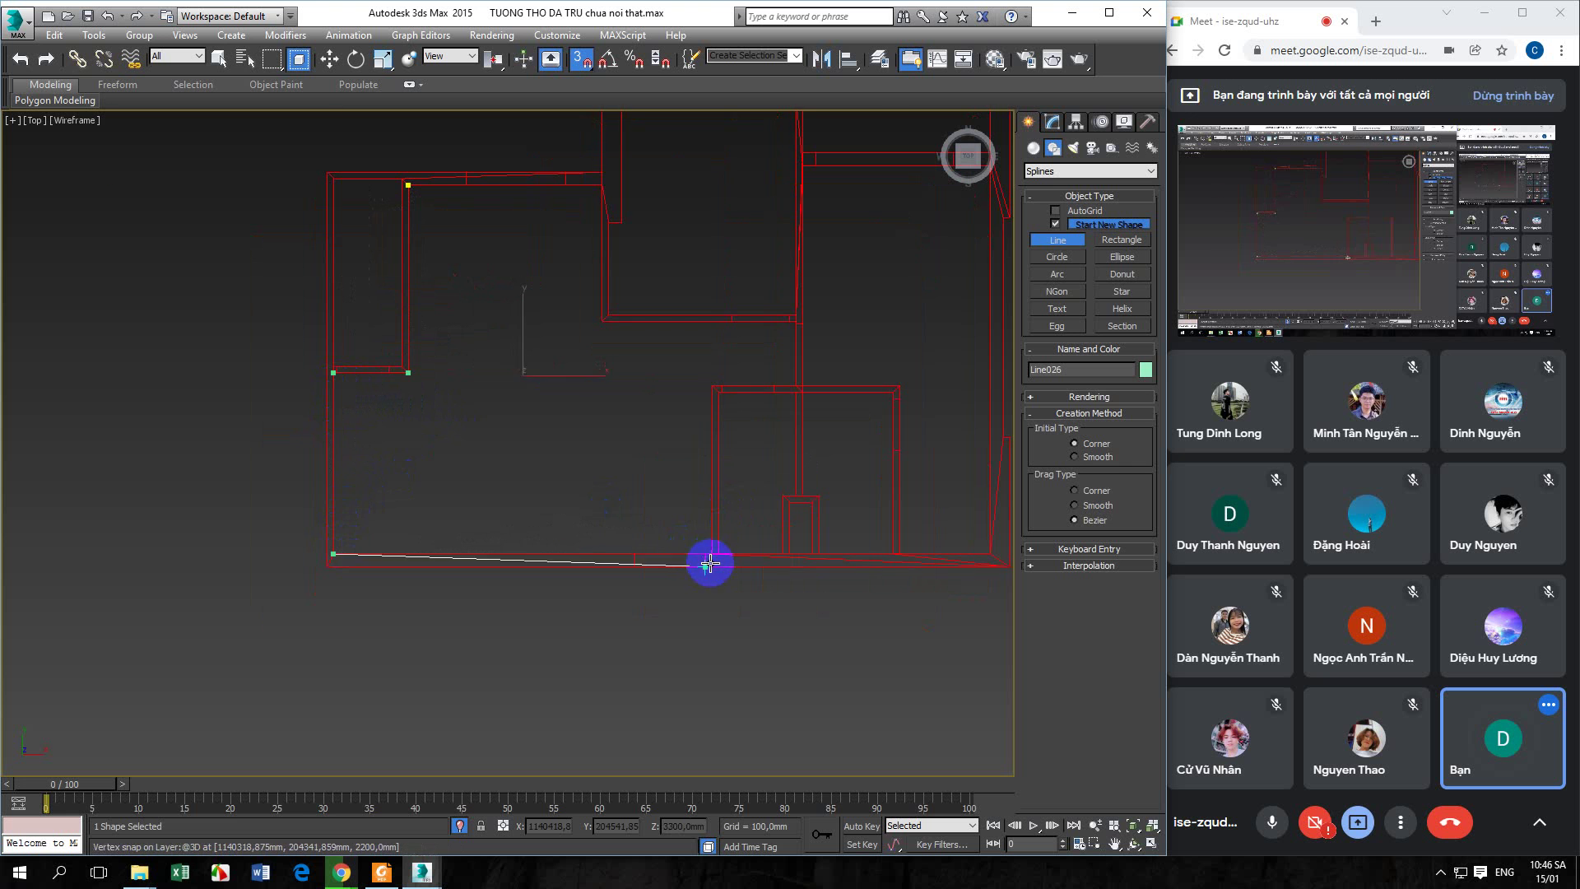
scroll(709, 564, "up", 3)
left_click(716, 537)
scroll(673, 492, "down", 3)
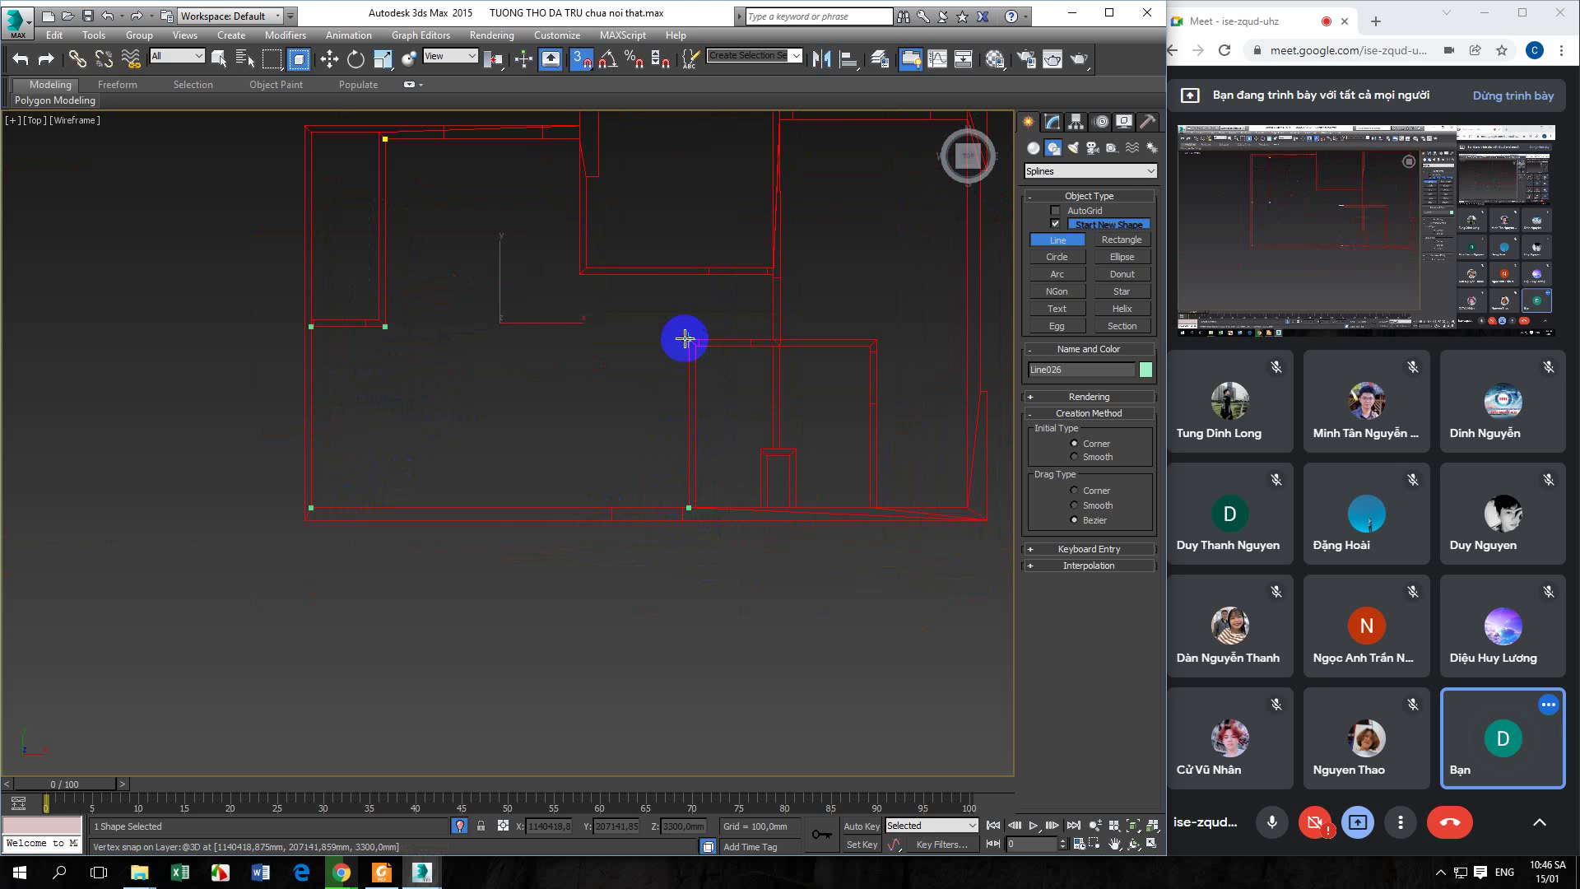
Continue the spline around the small room's corner and the upper room's walls, close it at its first vertex, and turn snapping off
scroll(680, 329, "up", 2)
left_click(695, 347)
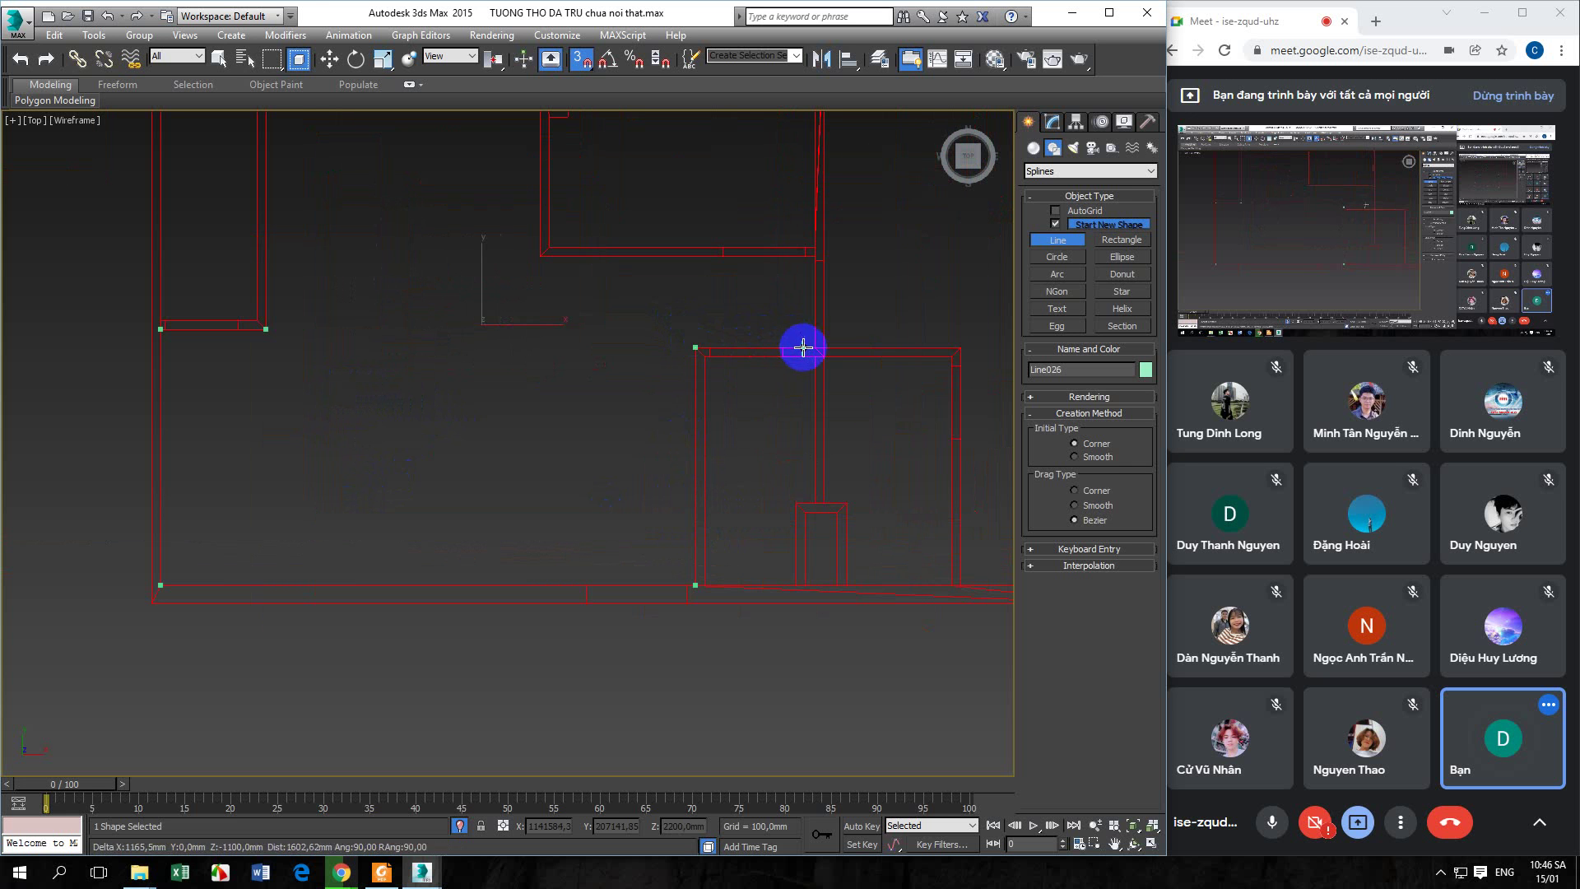
left_click(813, 348)
left_click(813, 256)
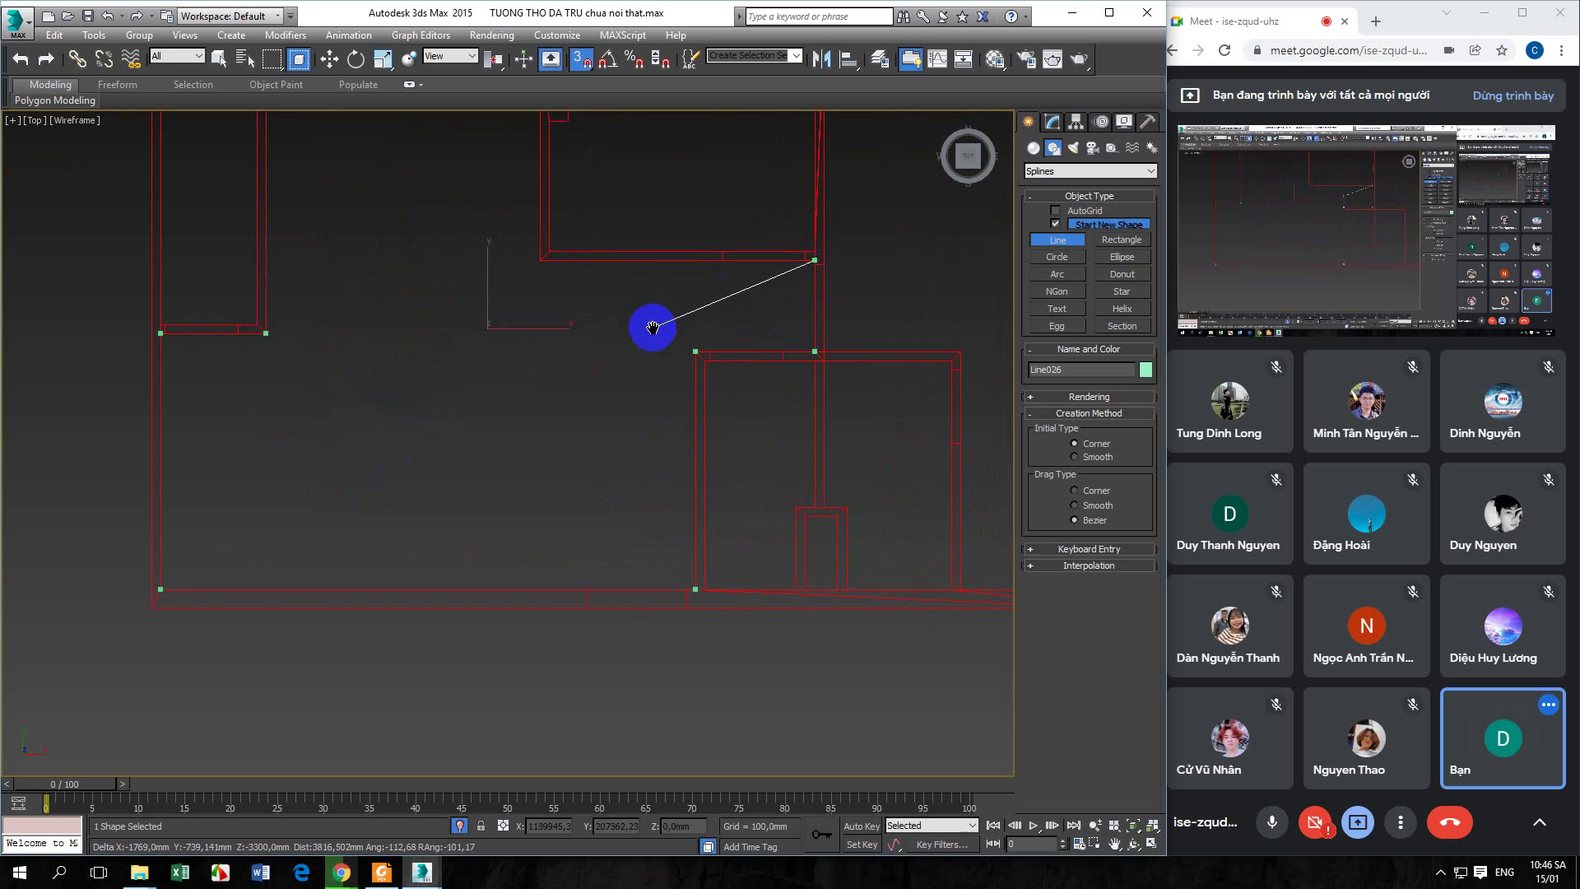
middle_click_drag(557, 273, 589, 380)
left_click(540, 256)
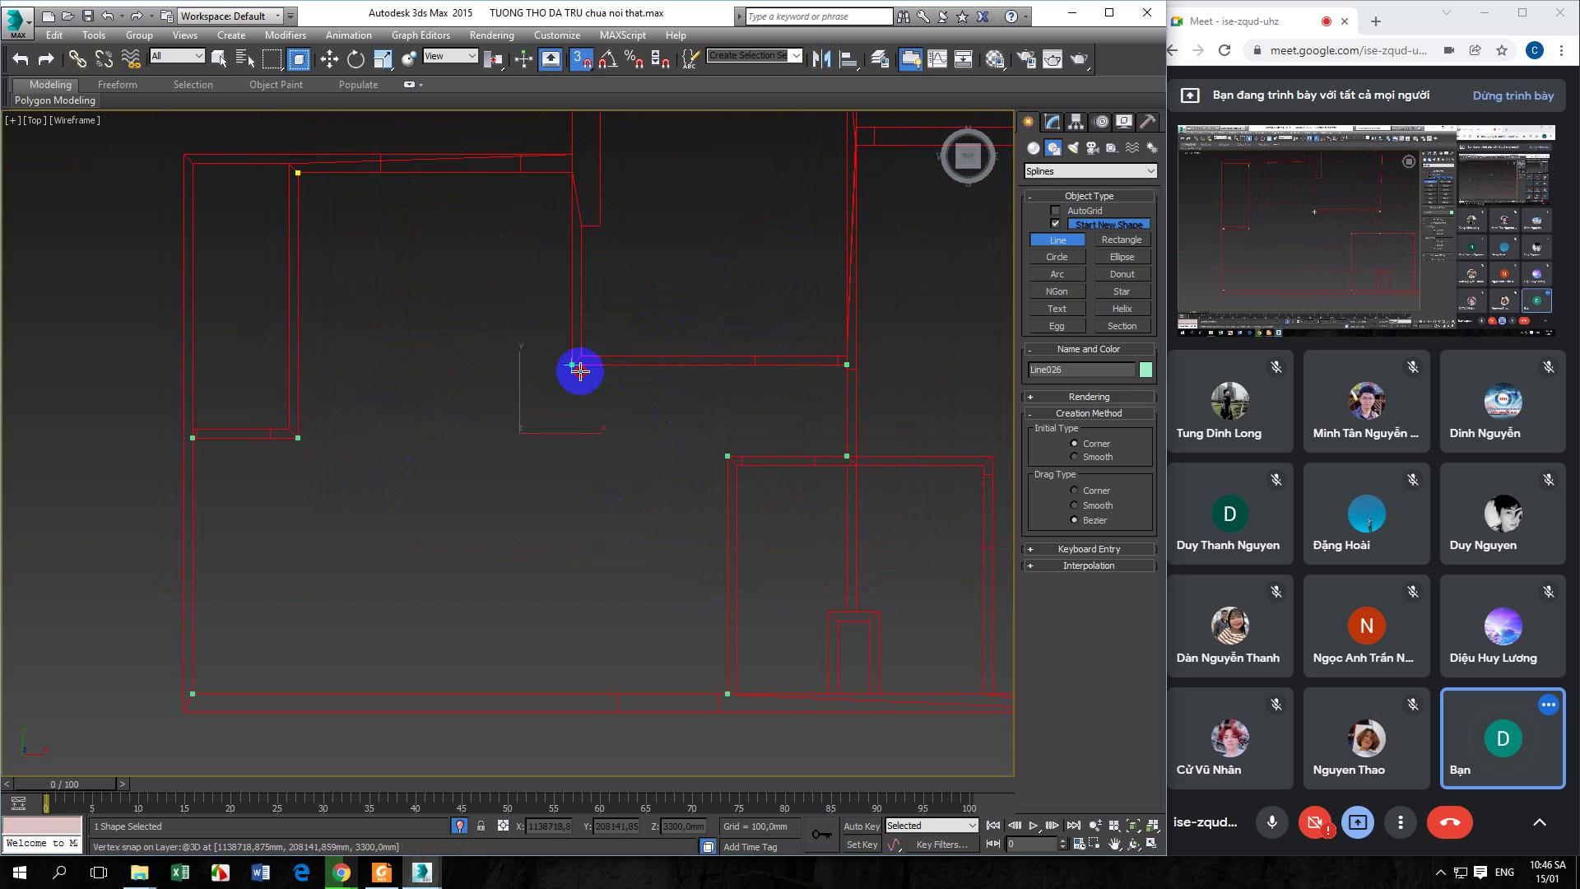
left_click(572, 364)
left_click(571, 173)
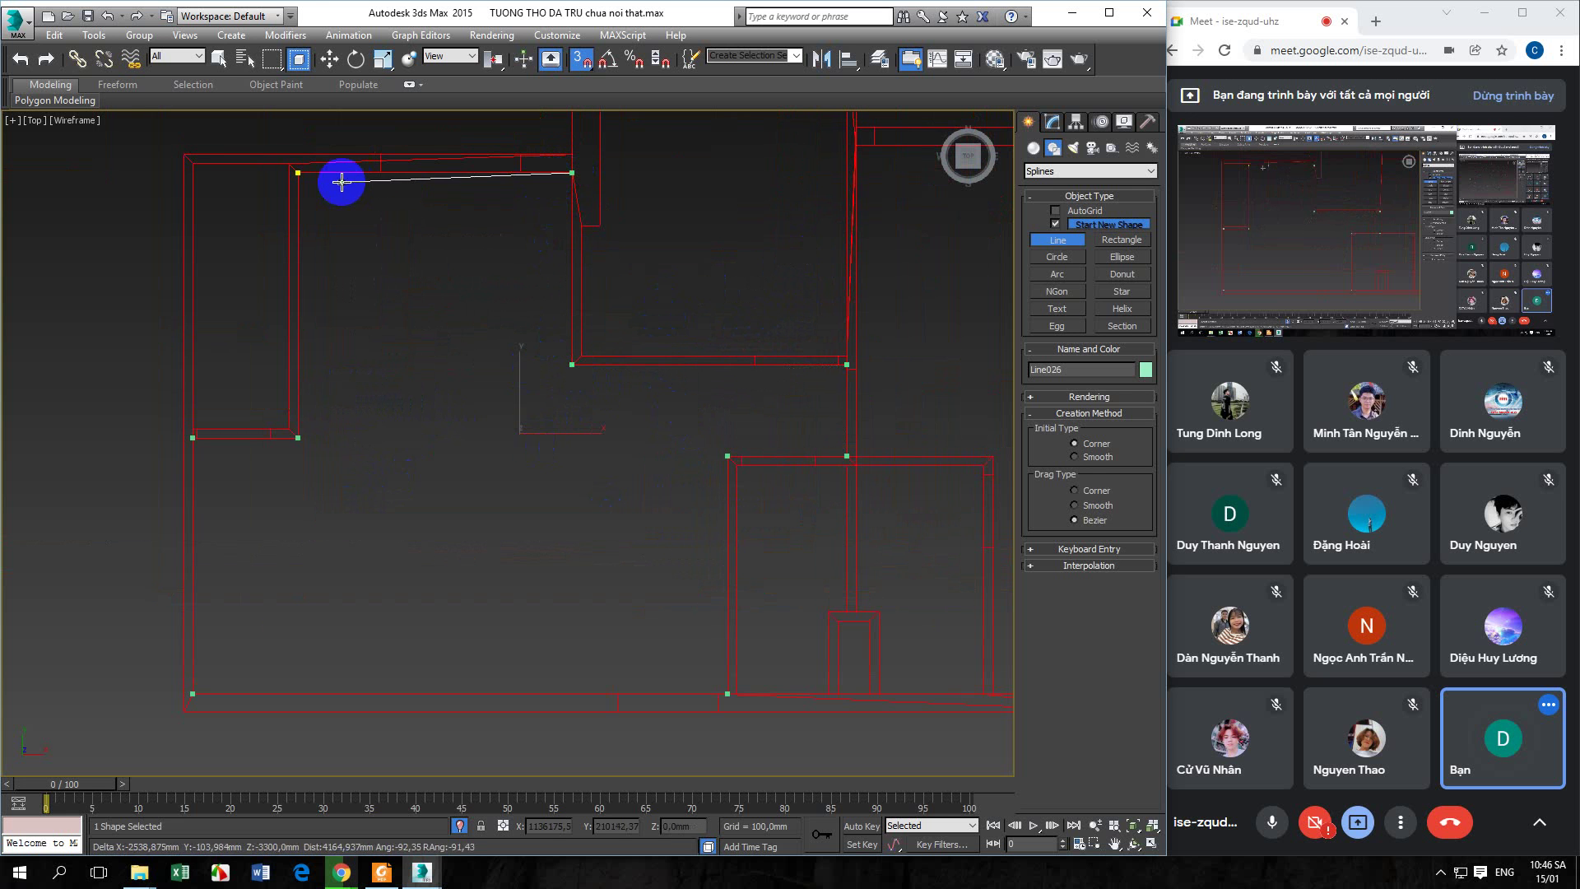
left_click(298, 173)
left_click(749, 489)
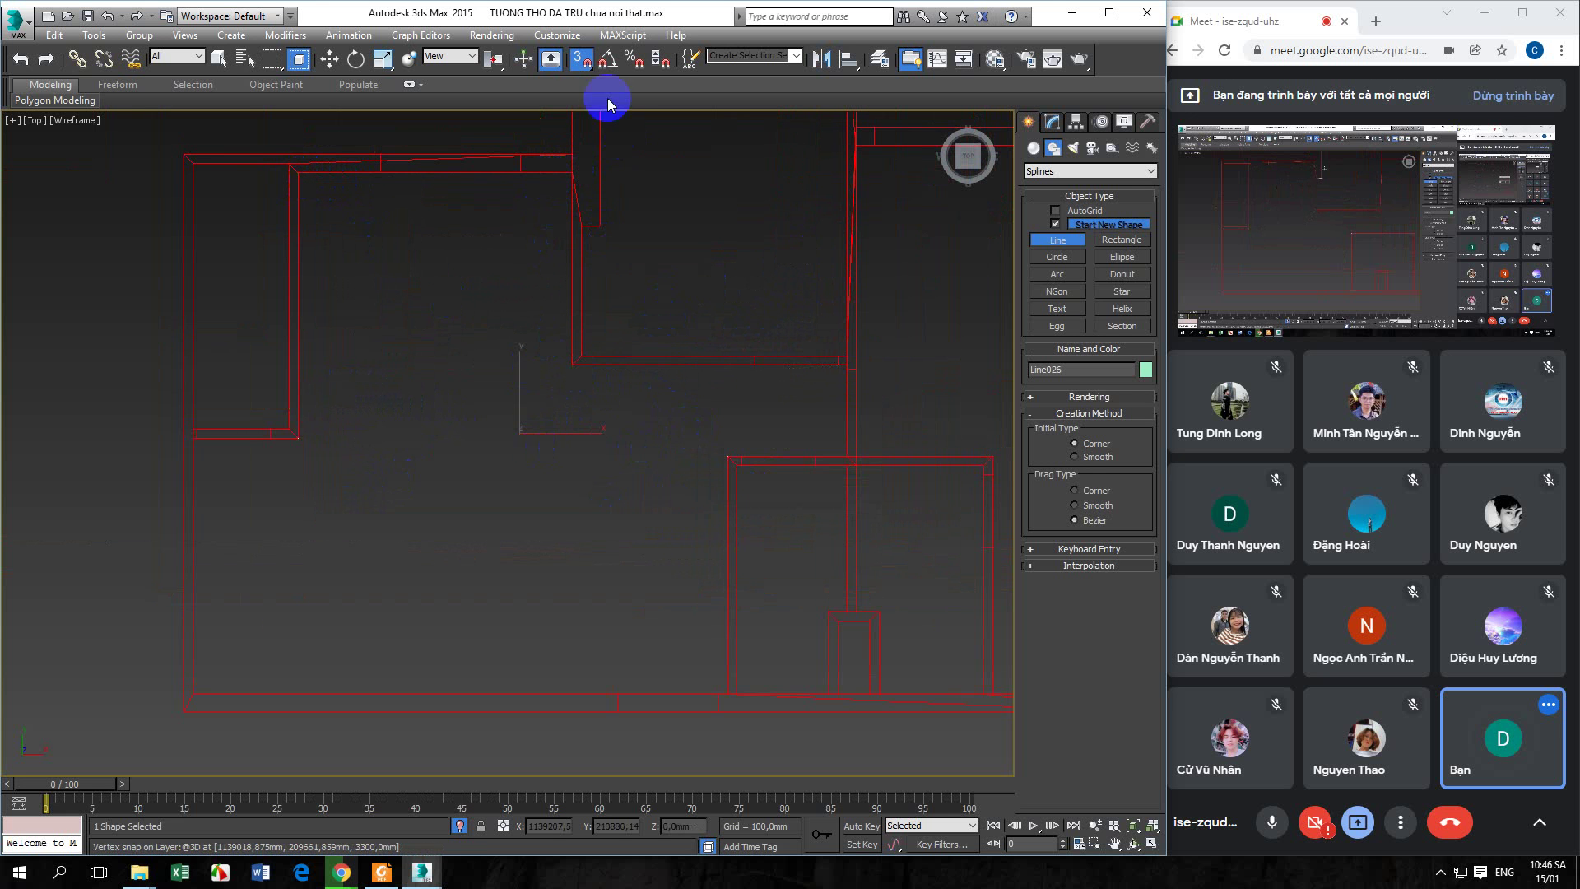
key("s")
key("w")
Try to raise the closed outline spline above the walls in the front view
scroll(639, 412, "down", 4)
key("f")
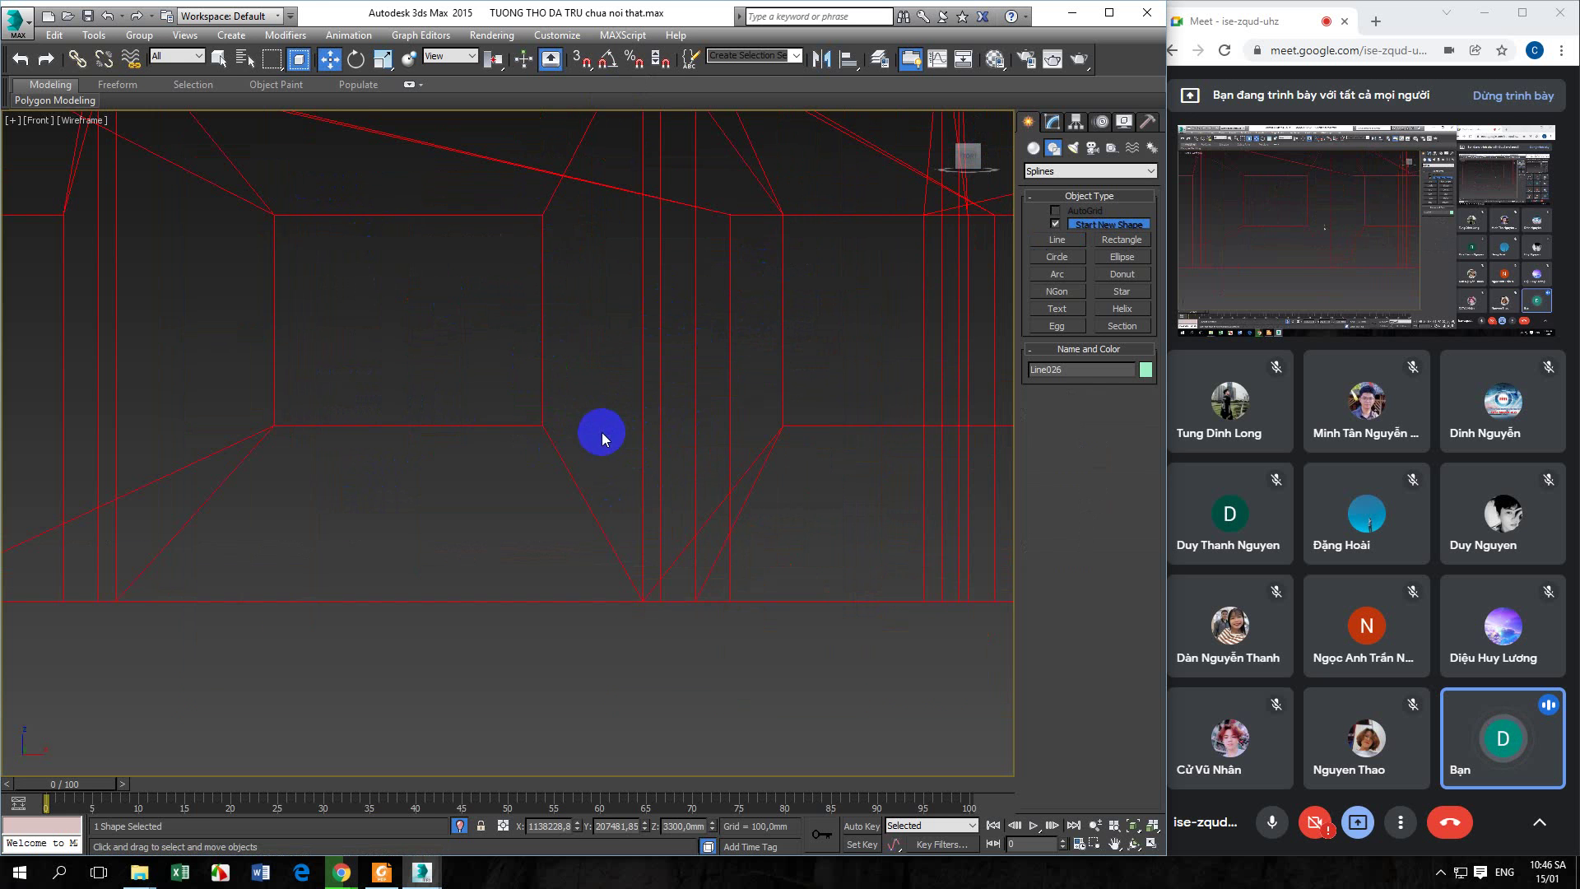
scroll(600, 431, "down", 3)
left_click_drag(579, 233, 579, 187)
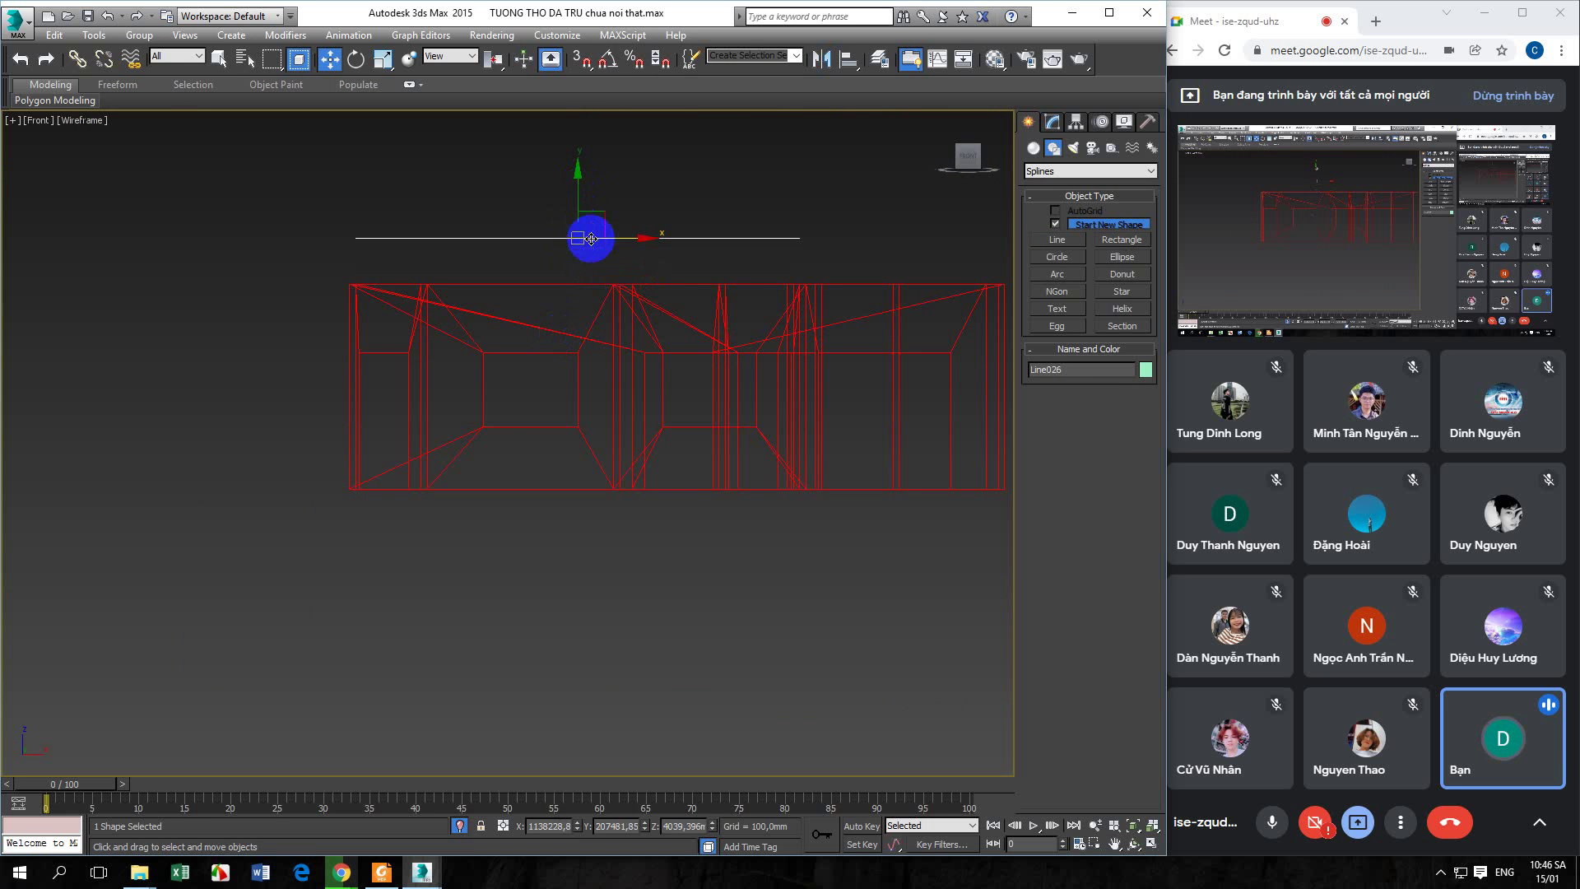
scroll(589, 83, "up", 3)
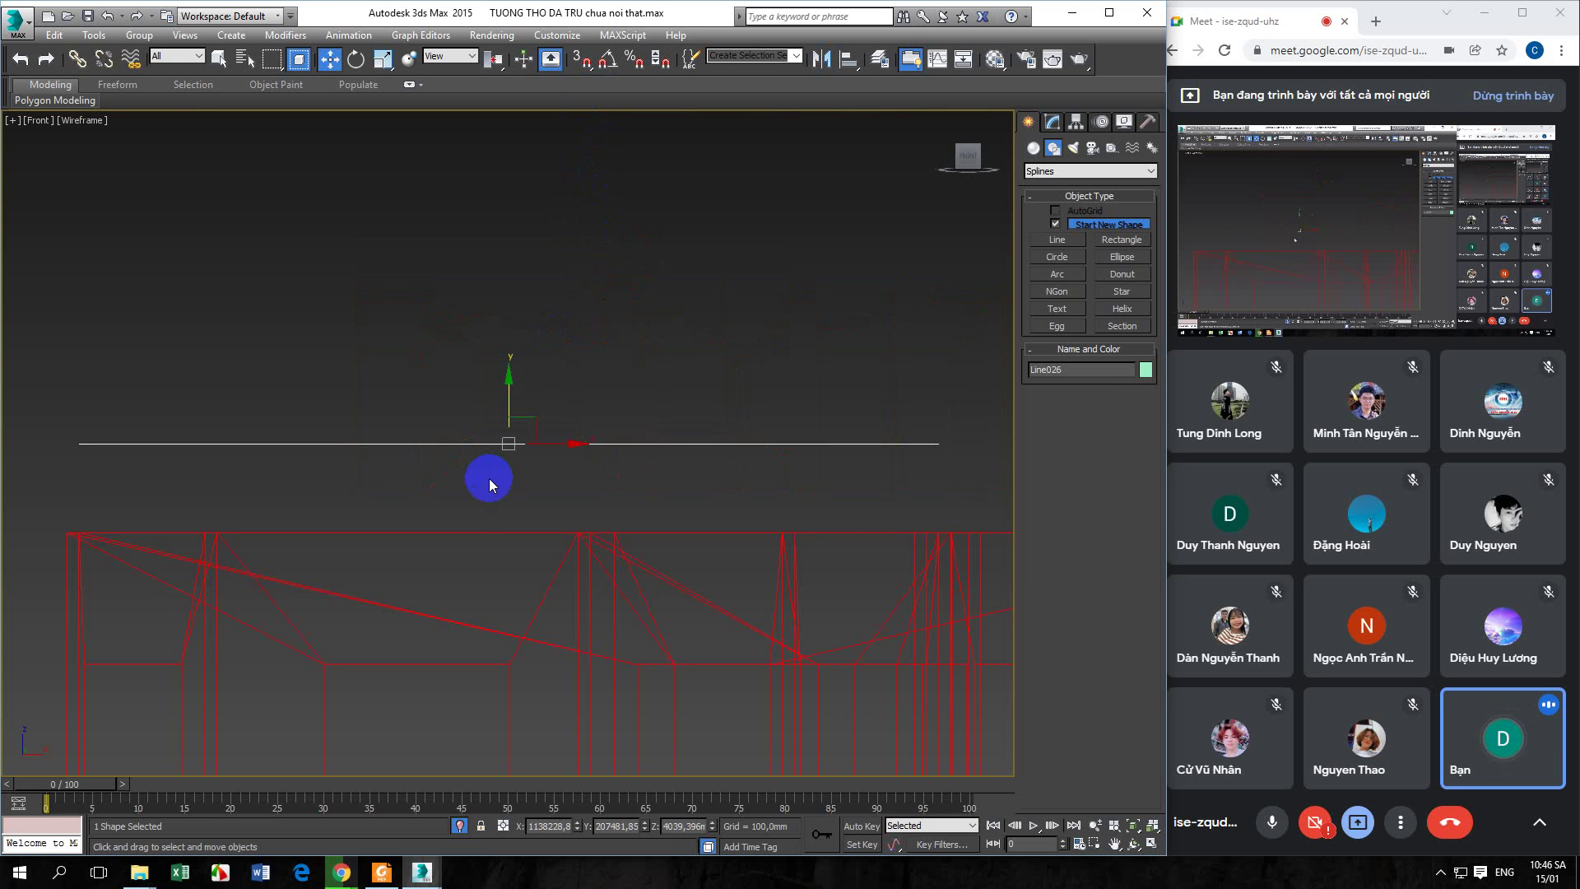
key("ctrl+z")
middle_click_drag(477, 531, 533, 578)
Display the model shaded in the perspective view and isolate the outline spline
key("p")
scroll(502, 528, "up", 5)
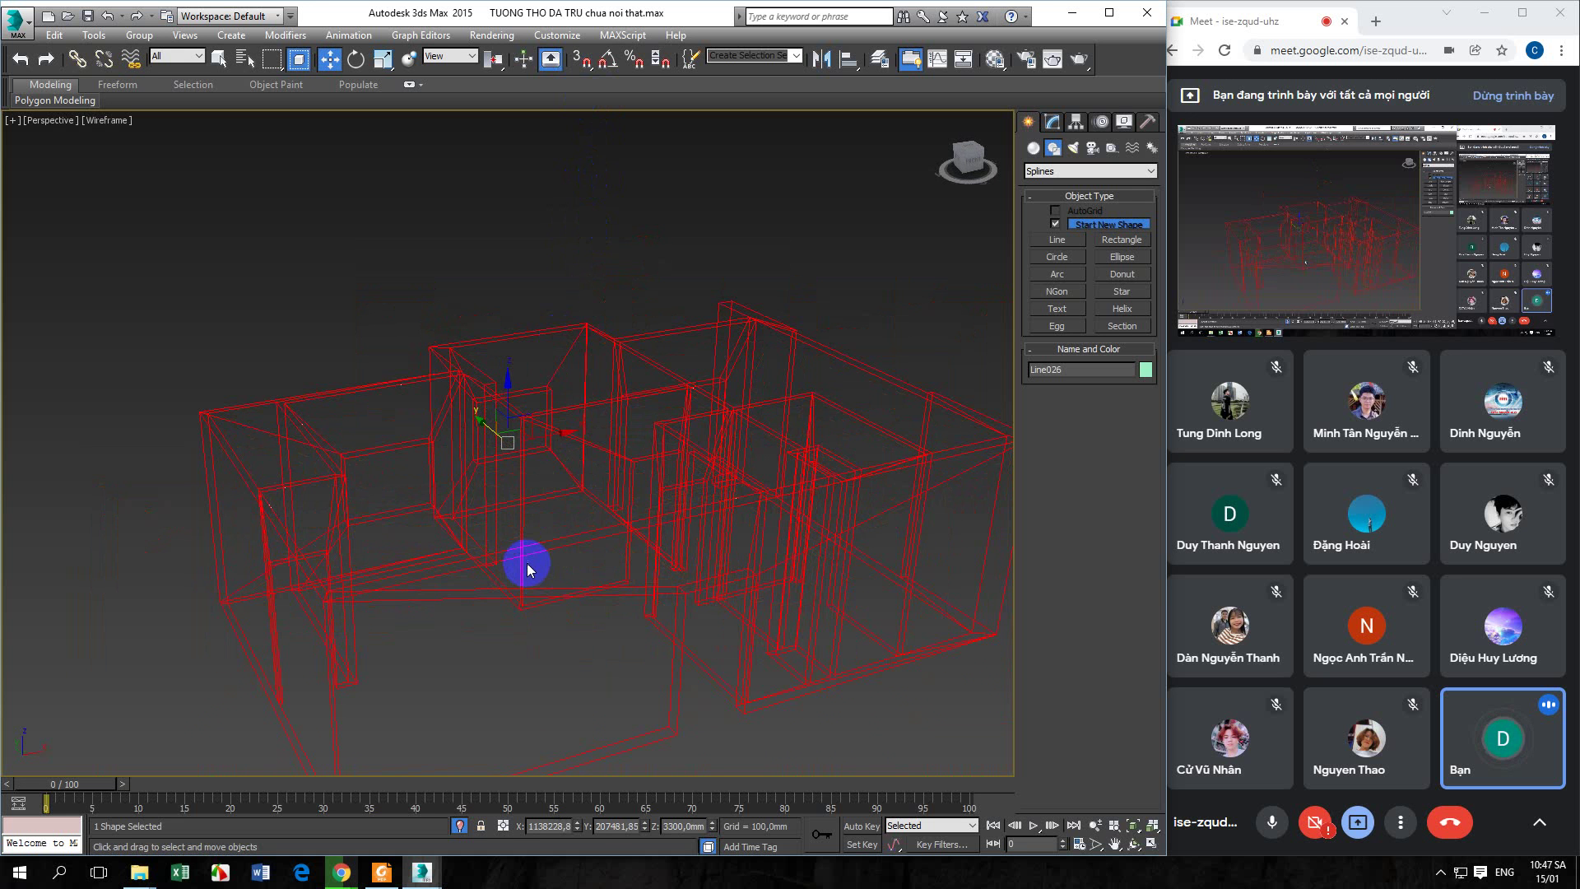
key("F3")
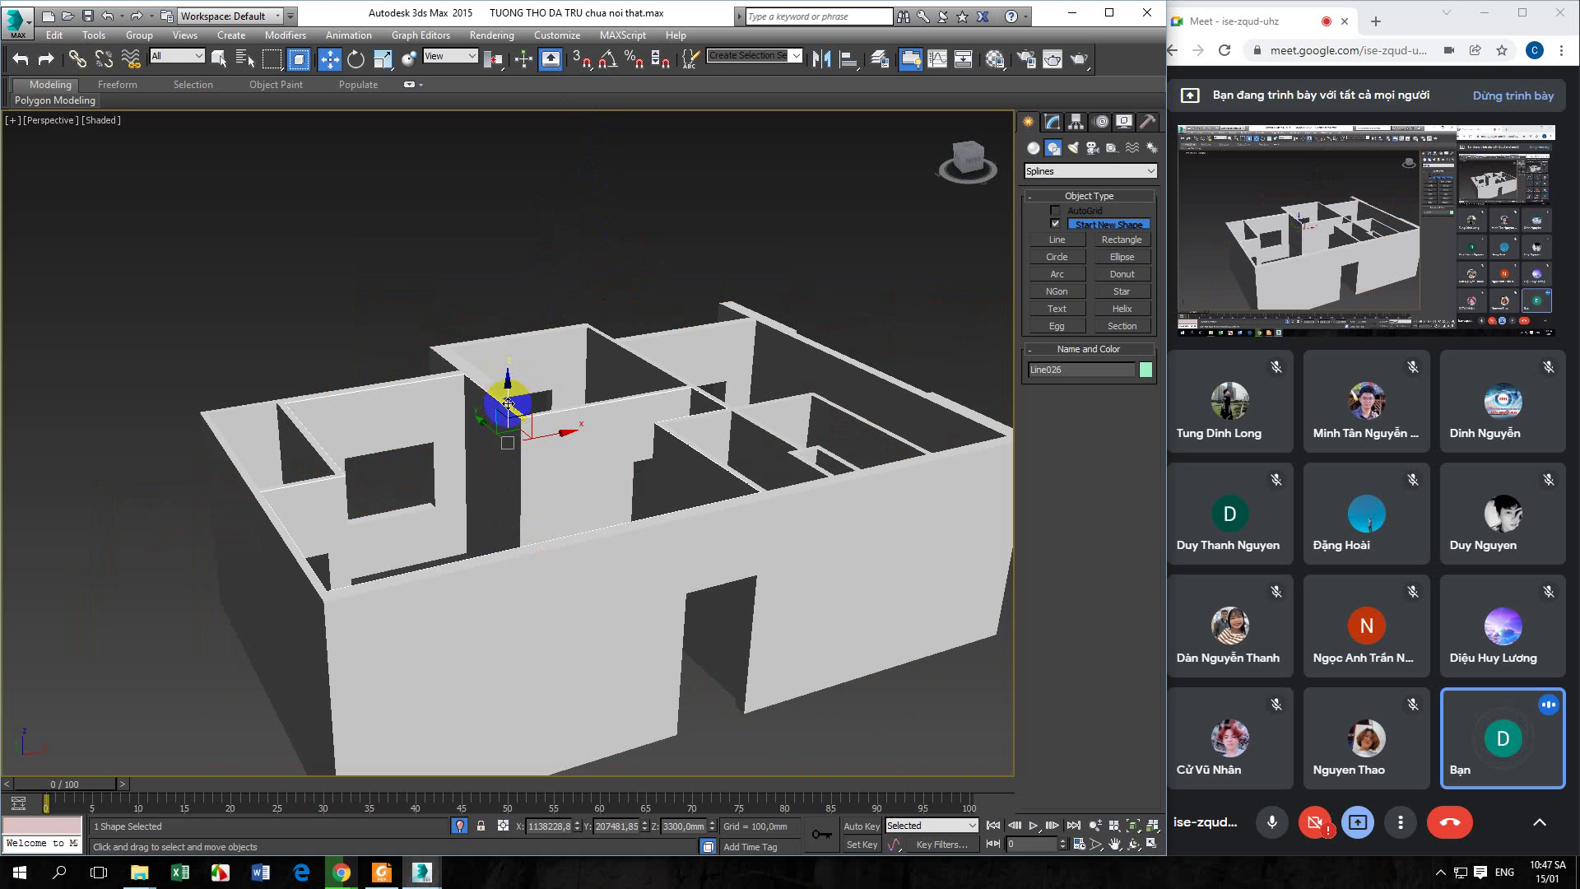
left_click_drag(508, 403, 515, 287)
key("ctrl+z")
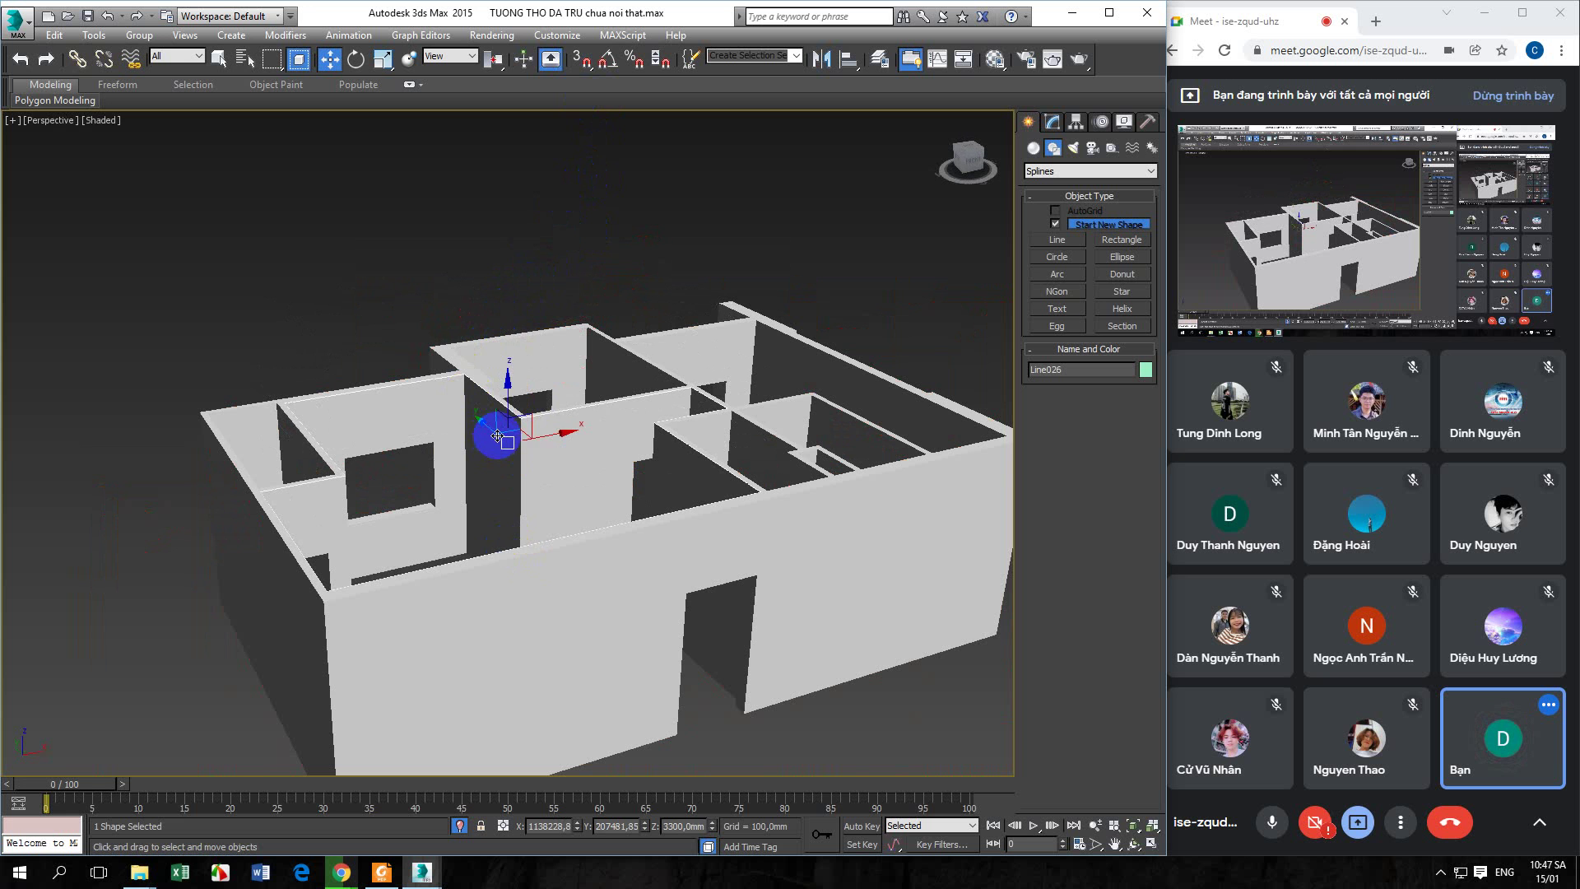
key("alt+q")
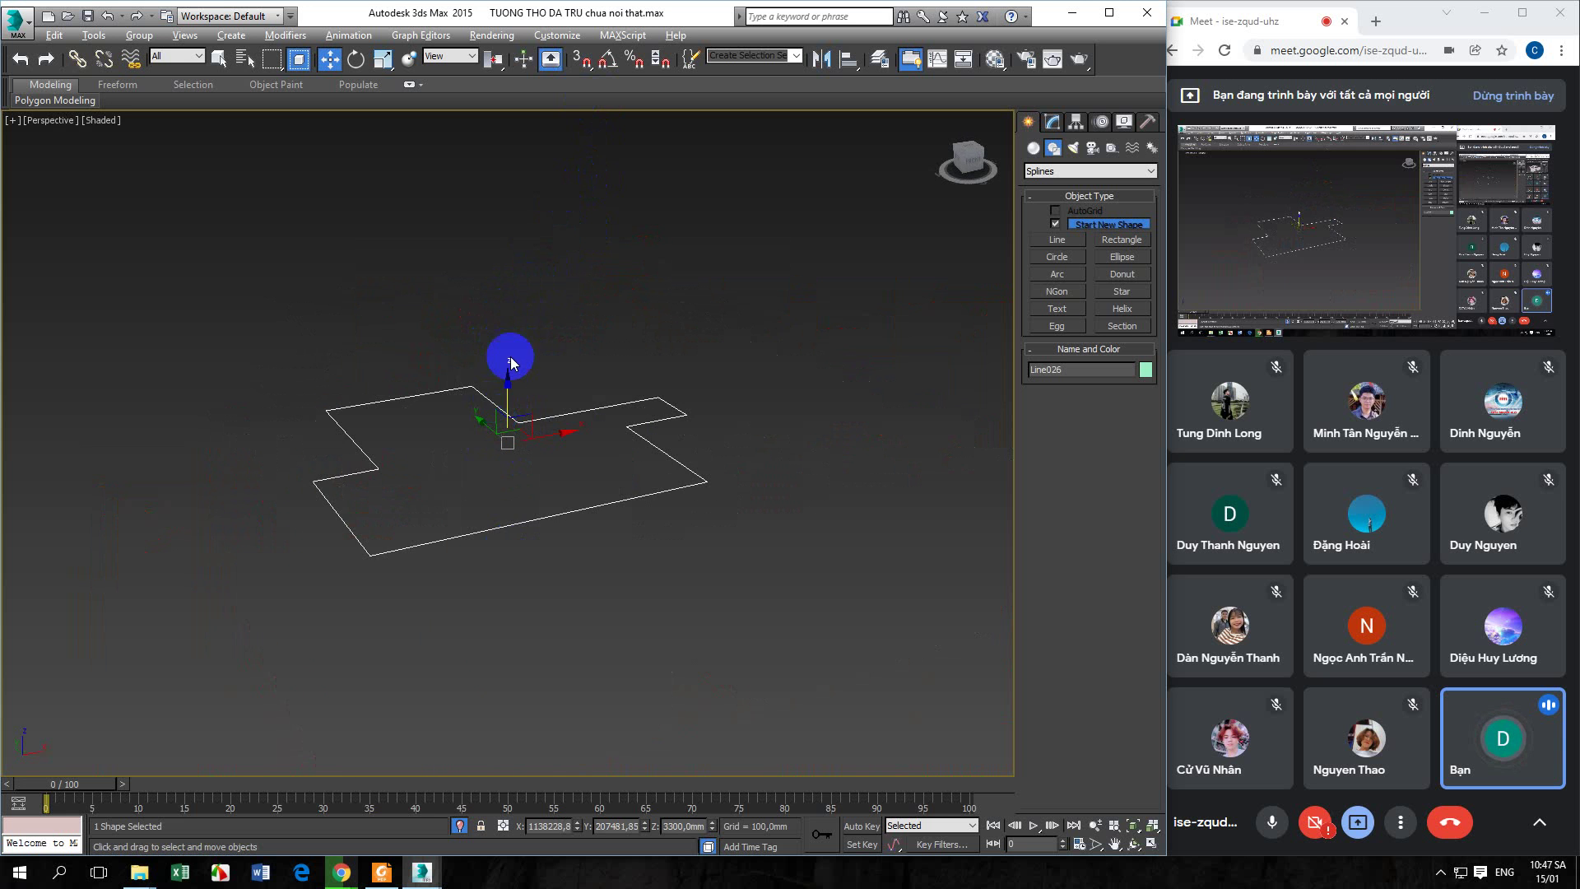
scroll(531, 501, "up", 2)
left_click(535, 504)
scroll(524, 477, "up", 4)
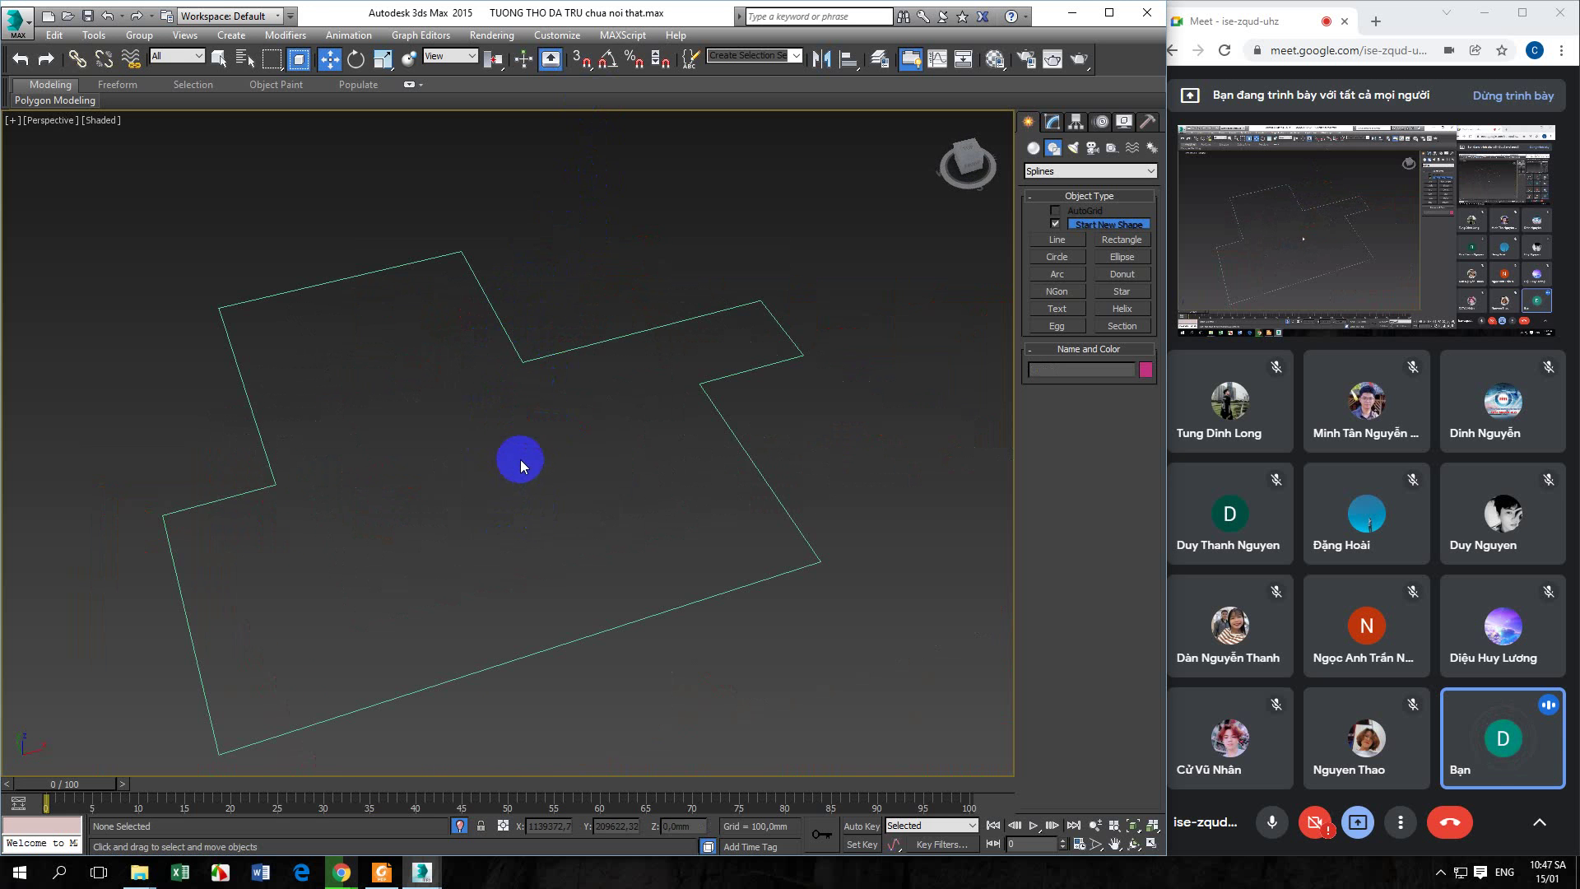
Draw a rectangle about 4270 mm wide and 1700 mm long inside the lower part of the outline in the top view
key("t")
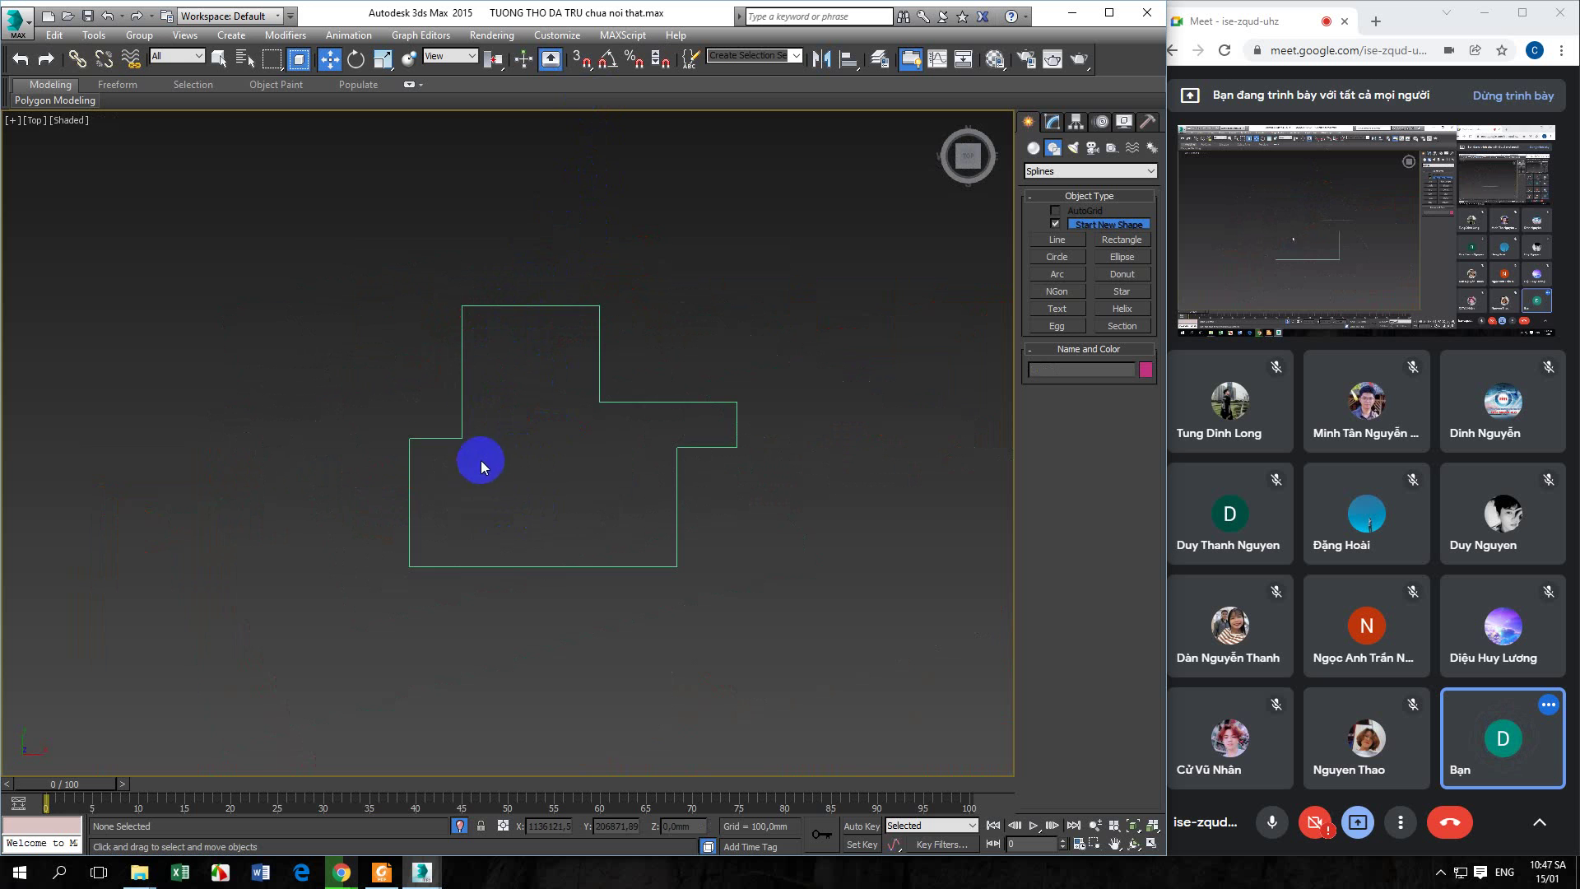
scroll(516, 492, "up", 2)
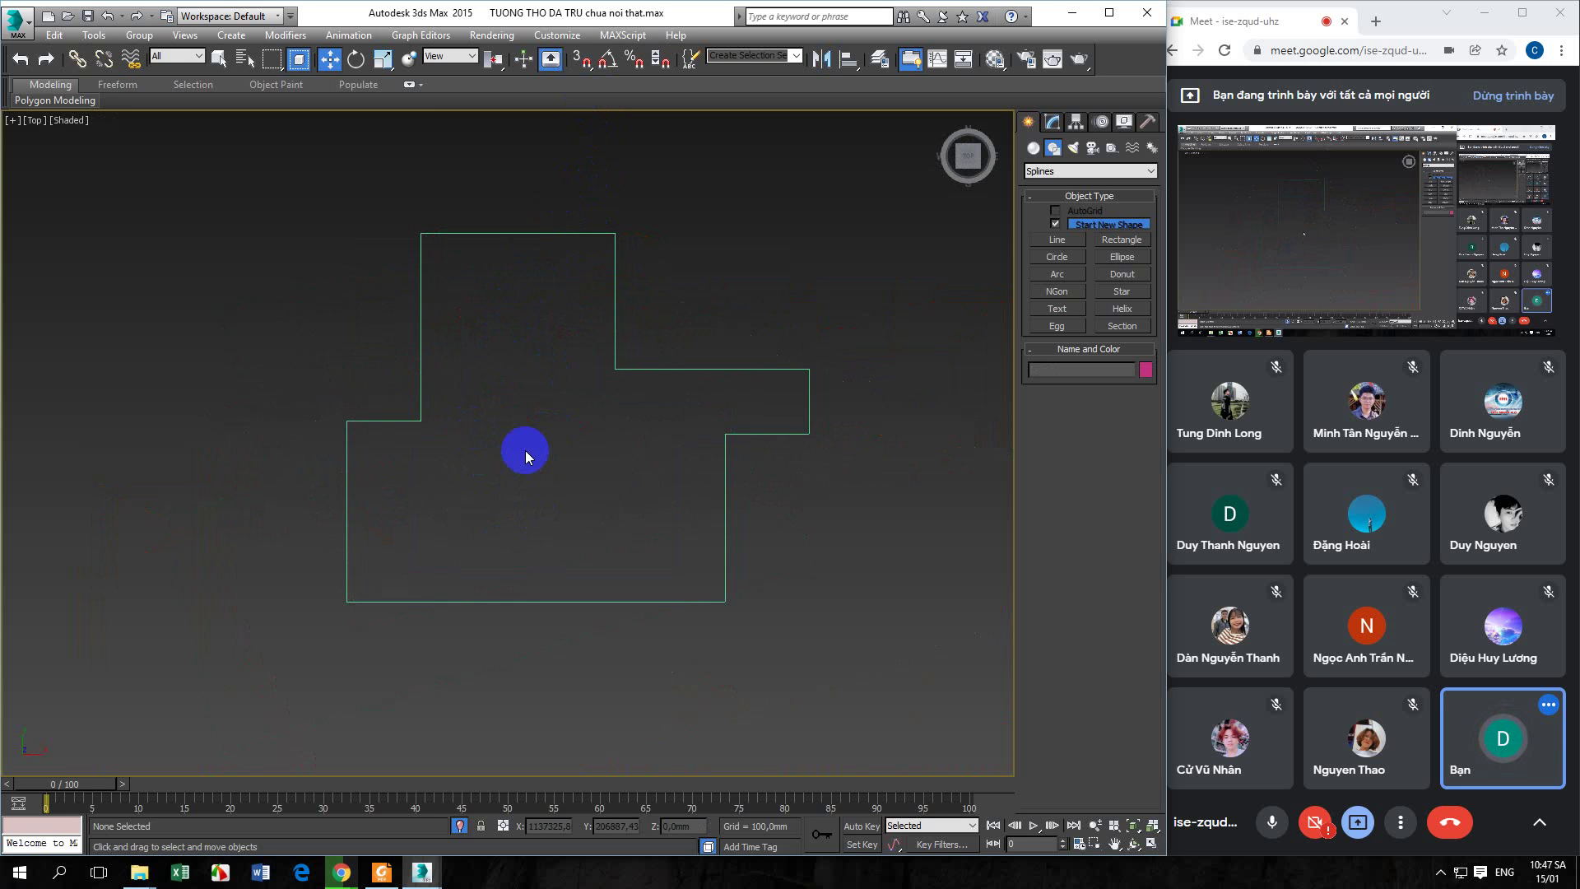
left_click(1095, 241)
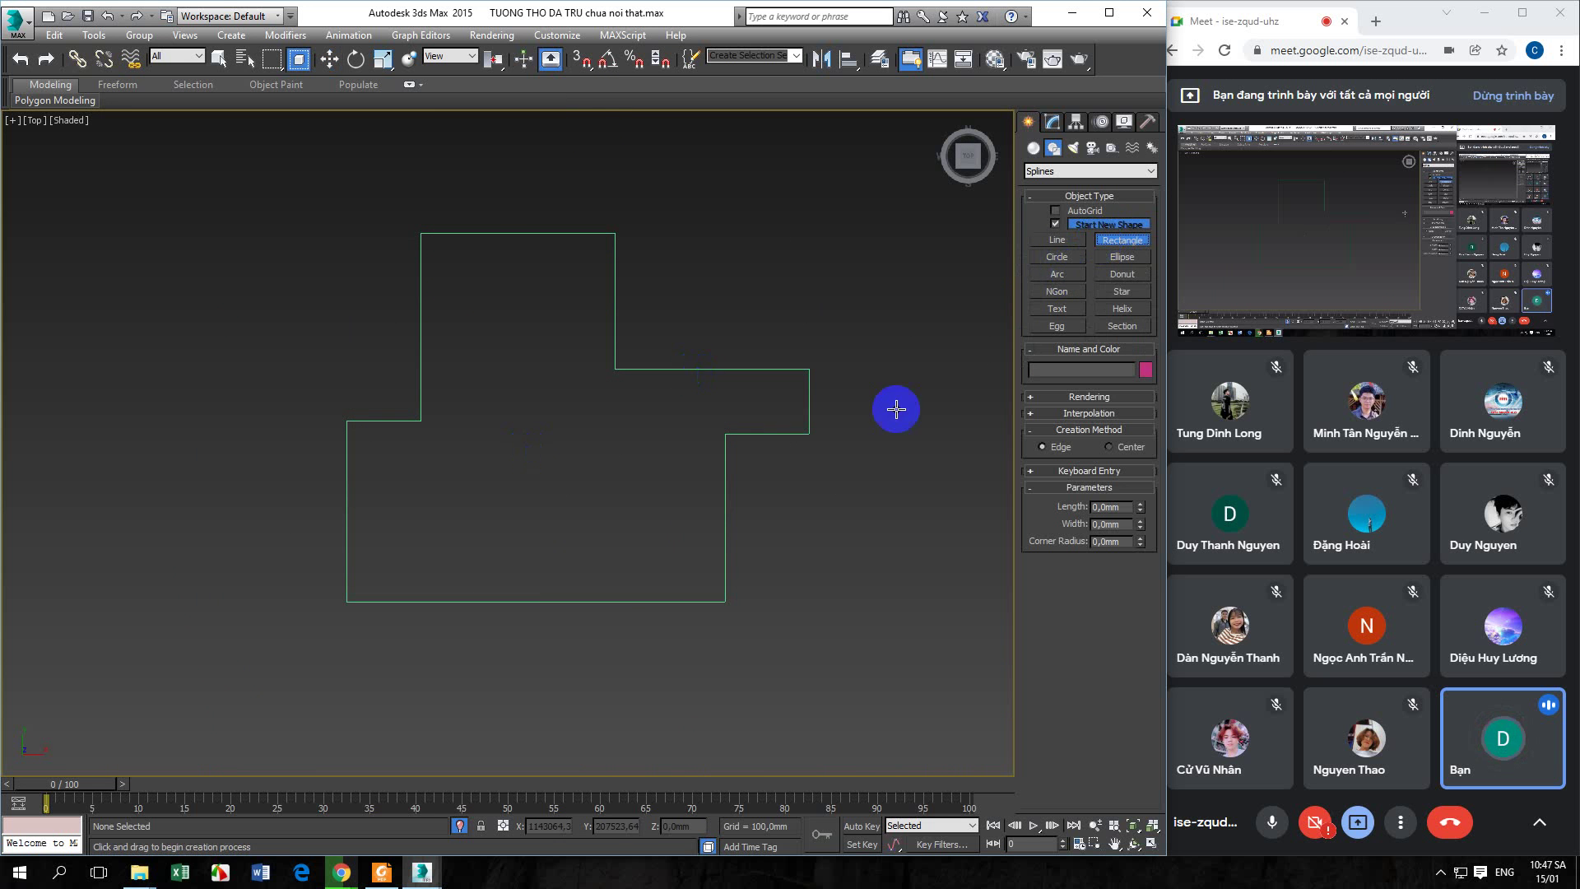
scroll(501, 455, "up", 1)
scroll(366, 399, "up", 2)
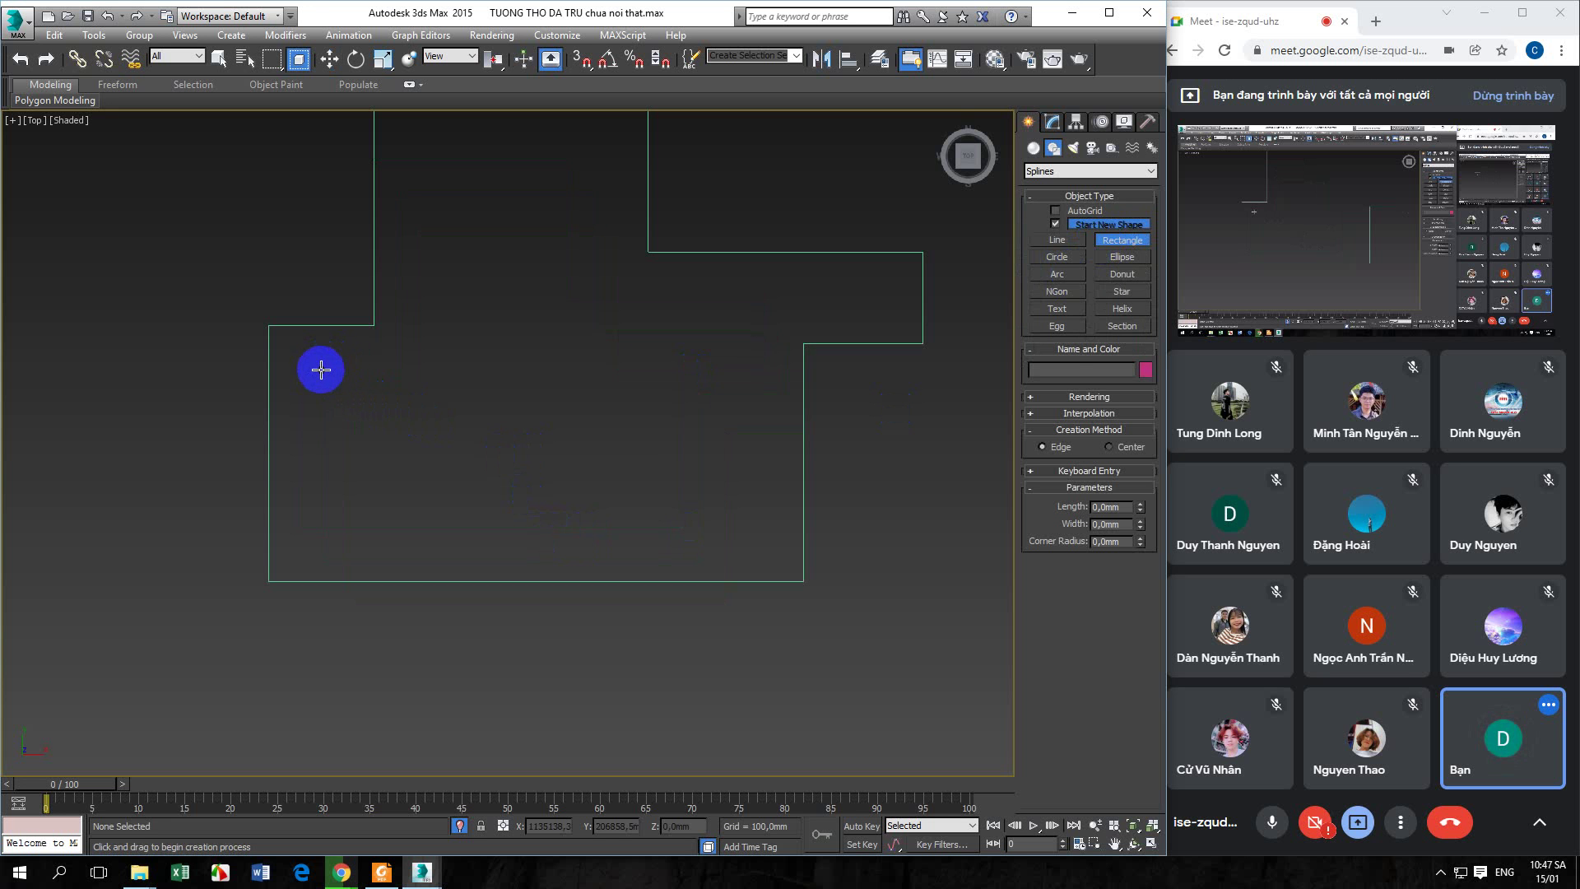
left_click_drag(321, 369, 711, 525)
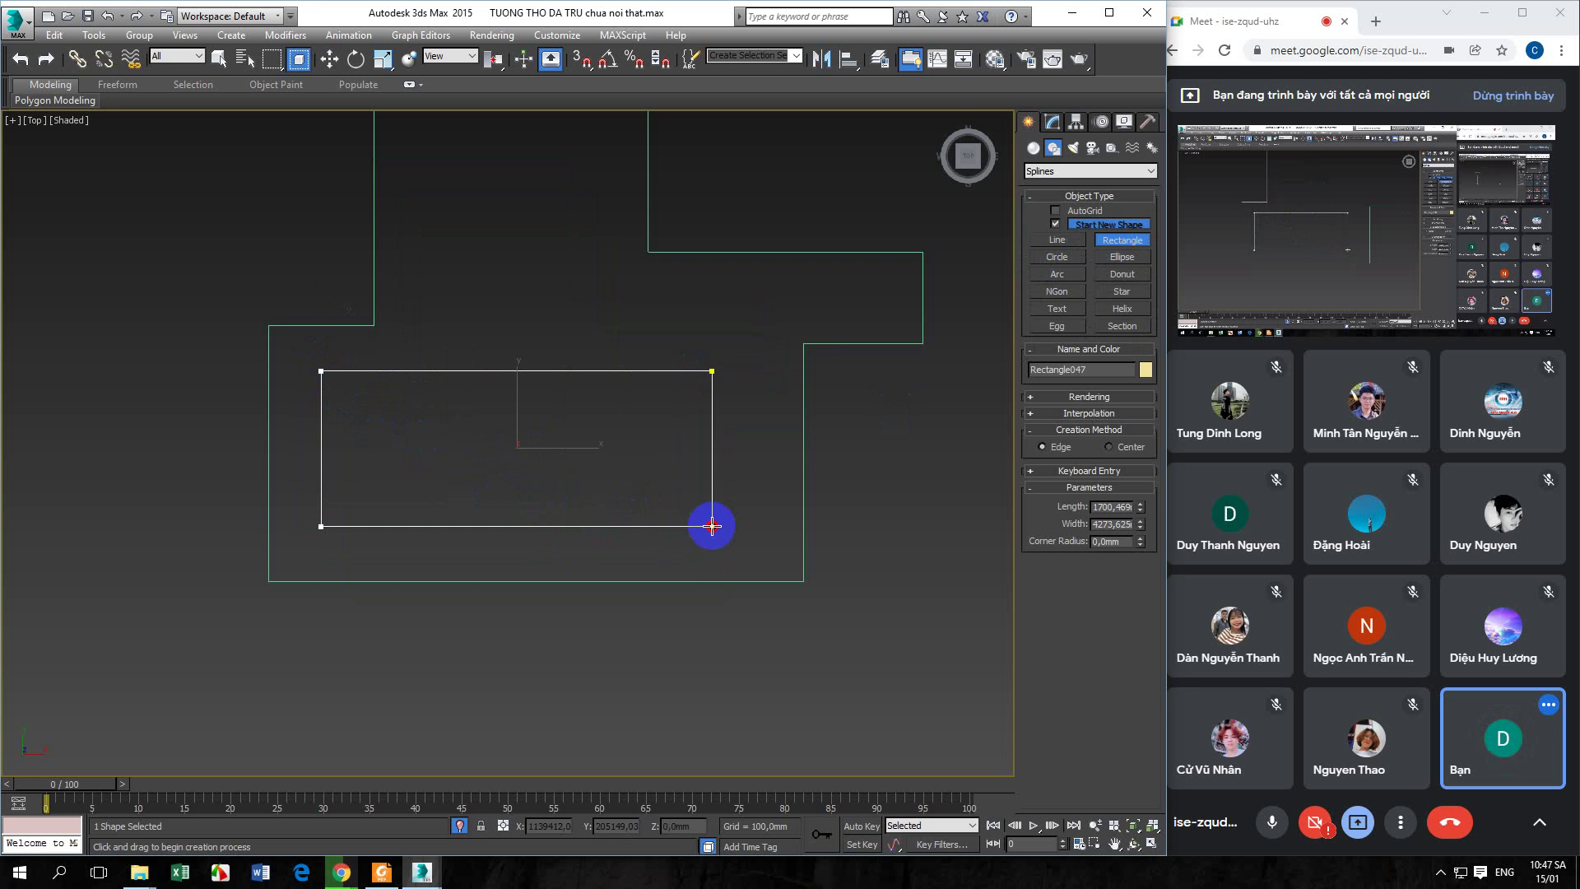
left_click_drag(711, 526, 711, 530)
Draw a second rectangle about 1810 mm wide and 2130 mm long inside the upper part of the outline
middle_click_drag(582, 395, 557, 498)
left_click_drag(403, 204, 570, 358)
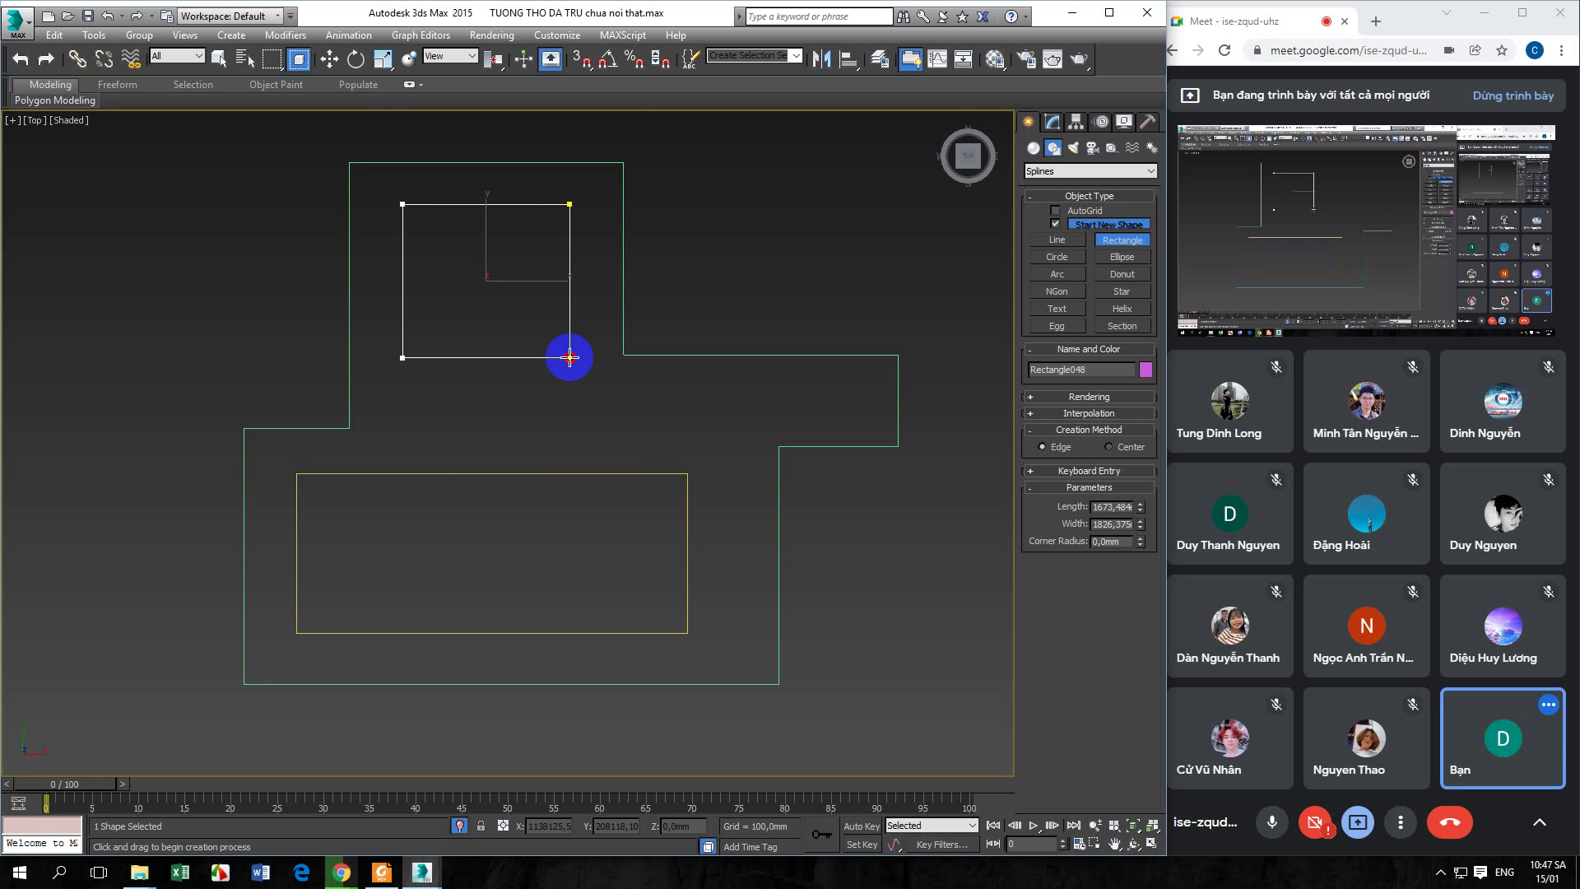
left_click_drag(569, 357, 568, 405)
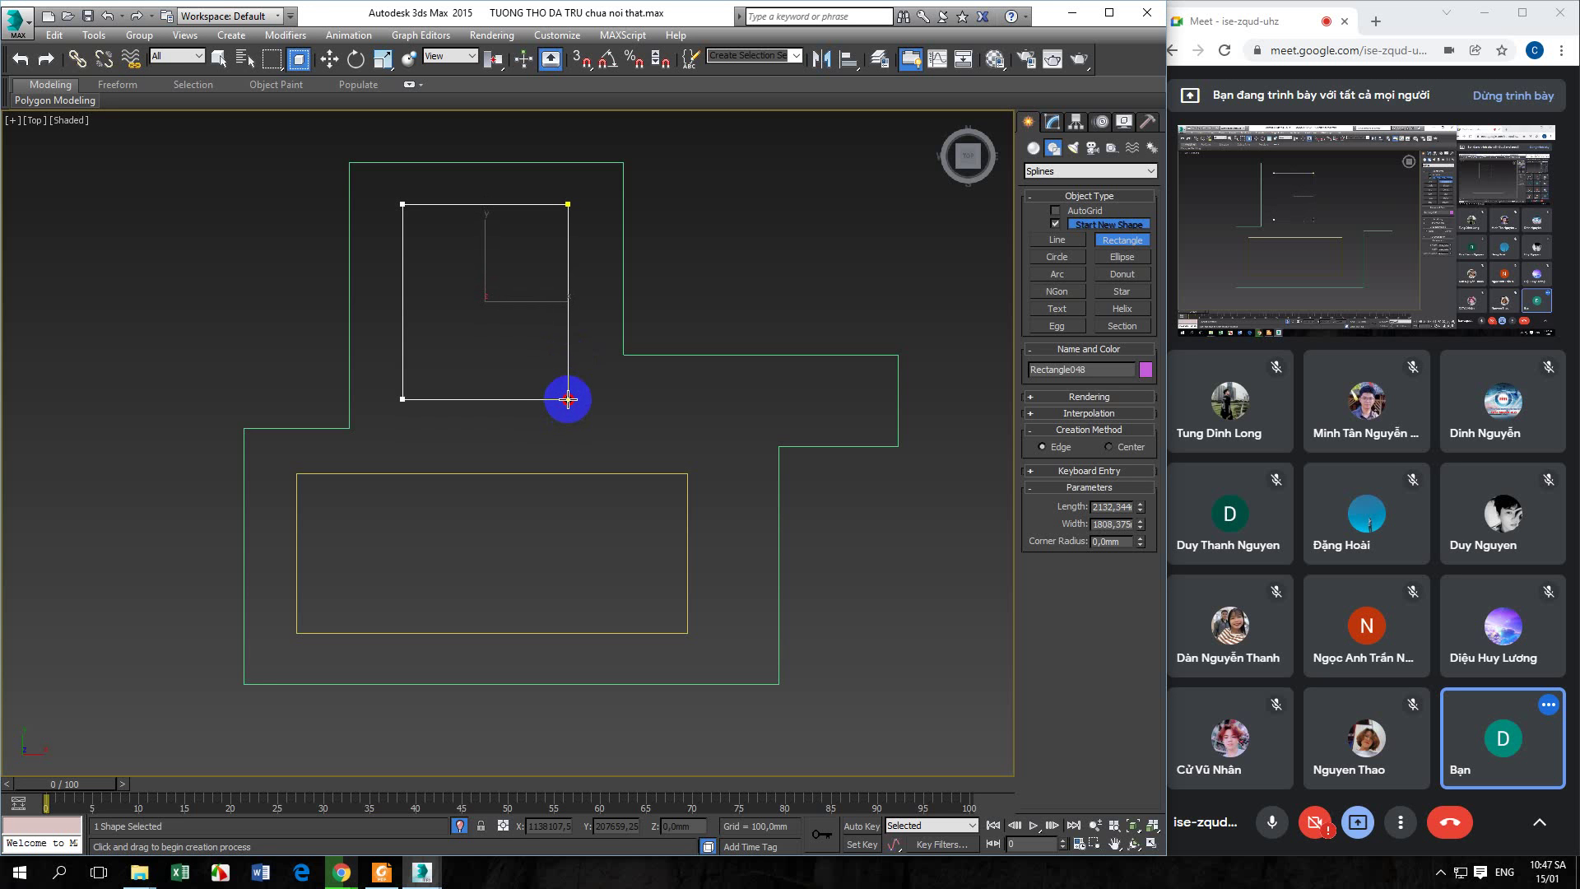
Examine the heights of the two rectangles relative to the room outline in the perspective view
key("w")
left_click(645, 457)
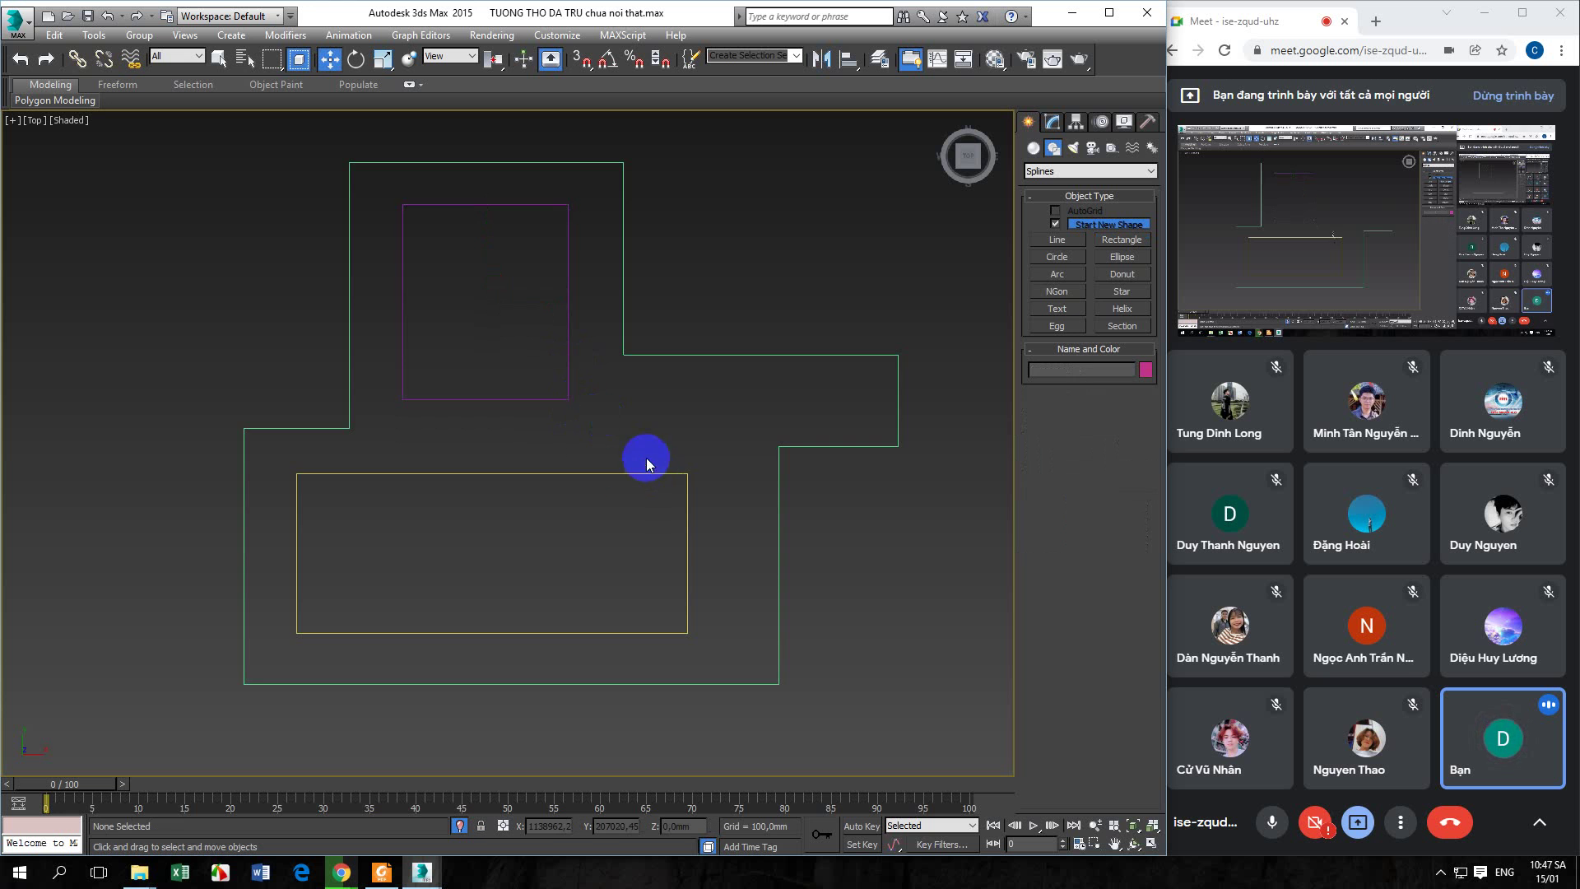
middle_click_drag(546, 469, 536, 443)
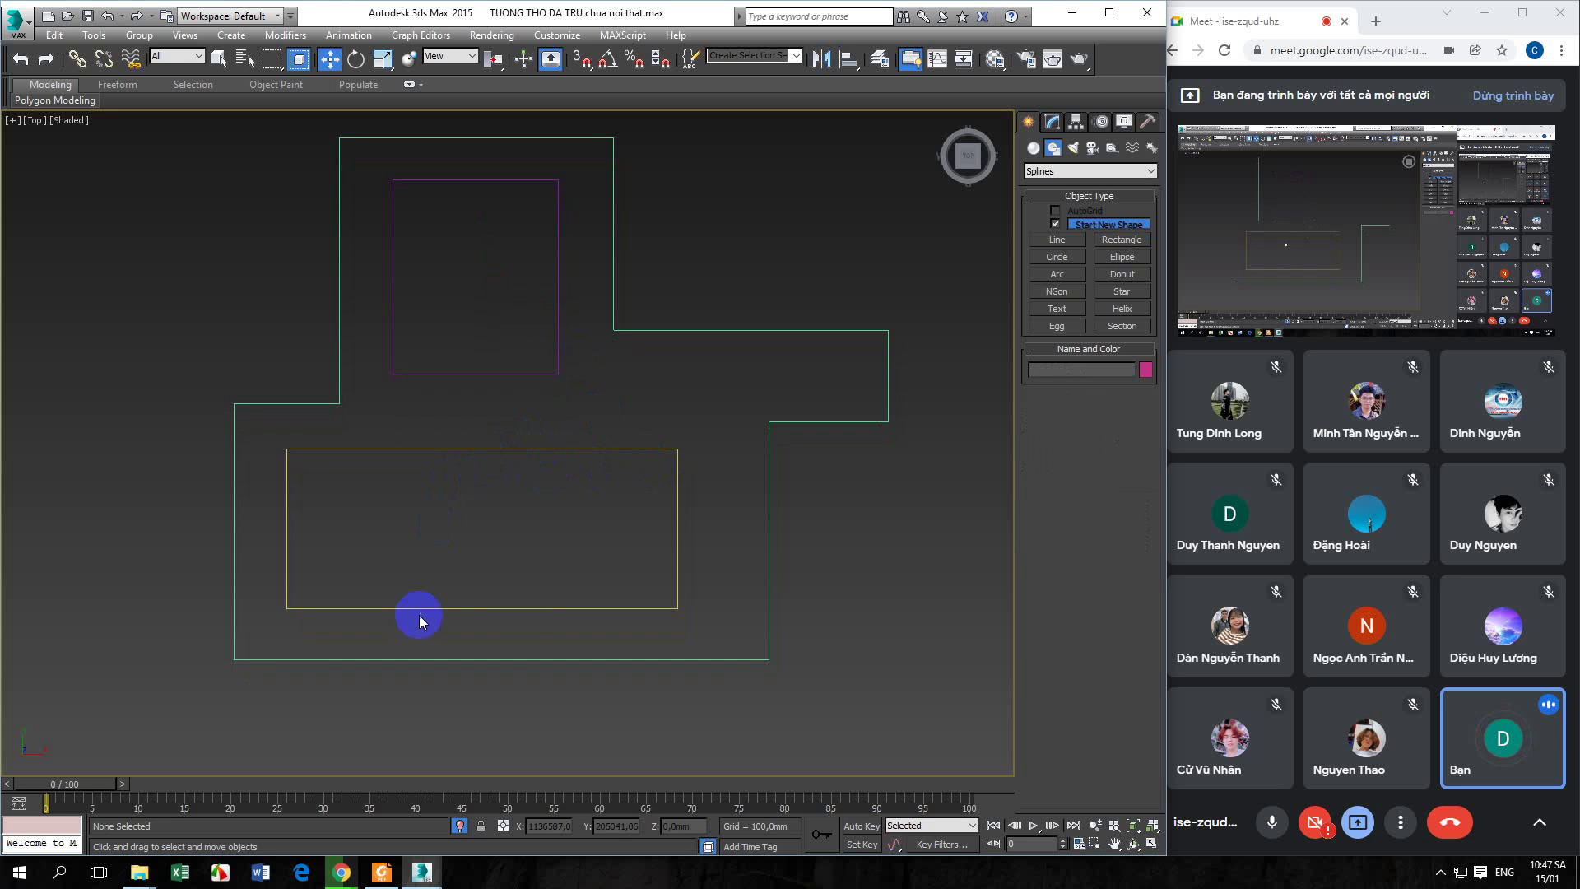
middle_click_drag(527, 613, 528, 611)
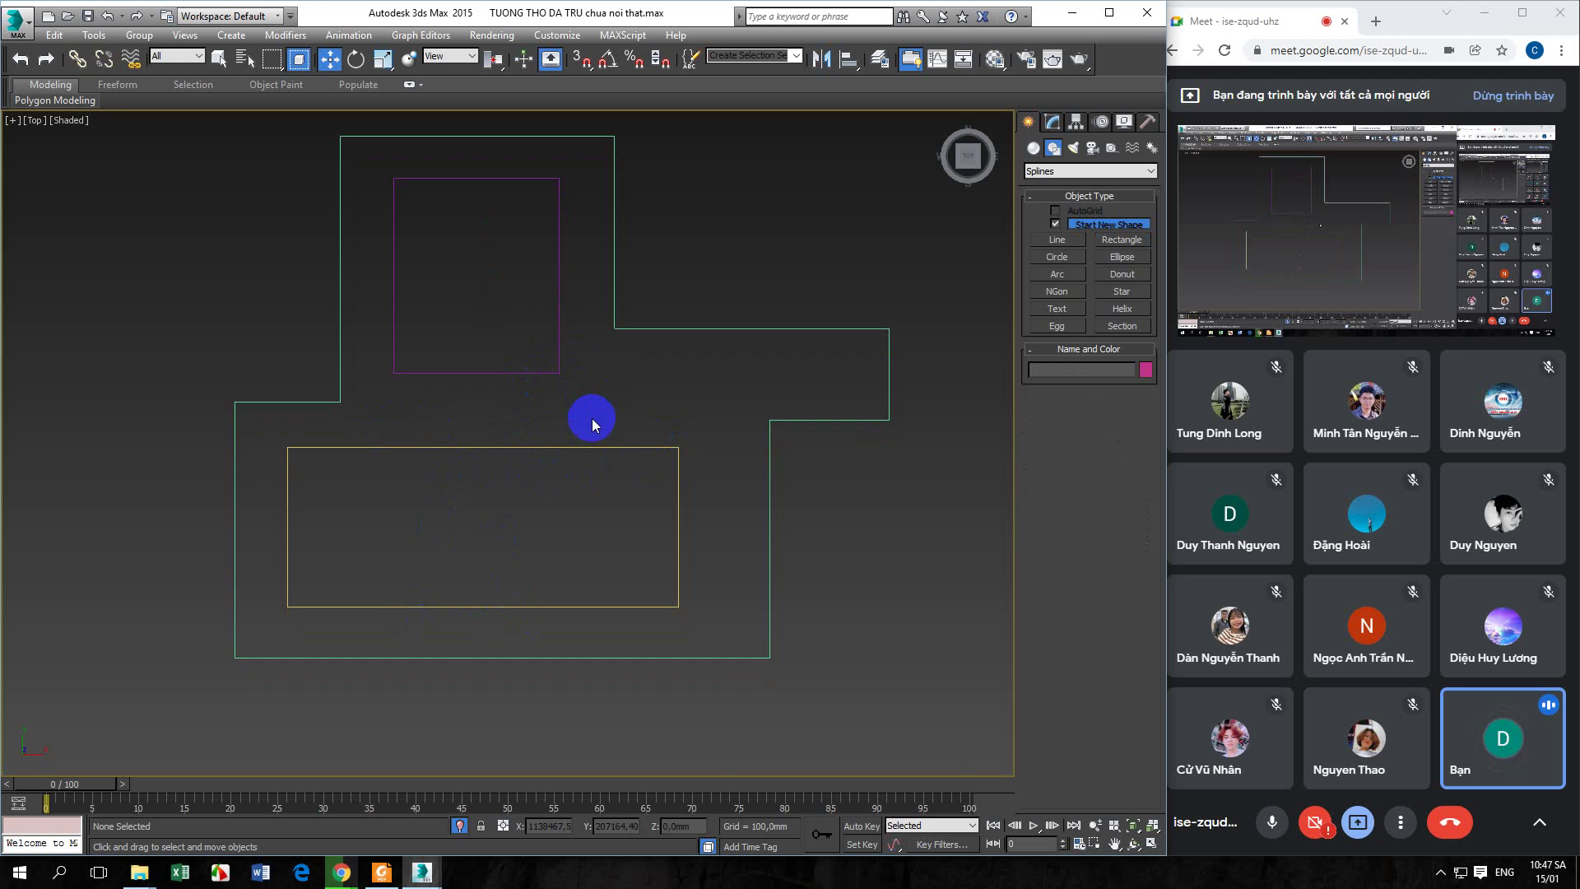
key("p")
middle_click_drag(554, 490, 498, 453, "alt")
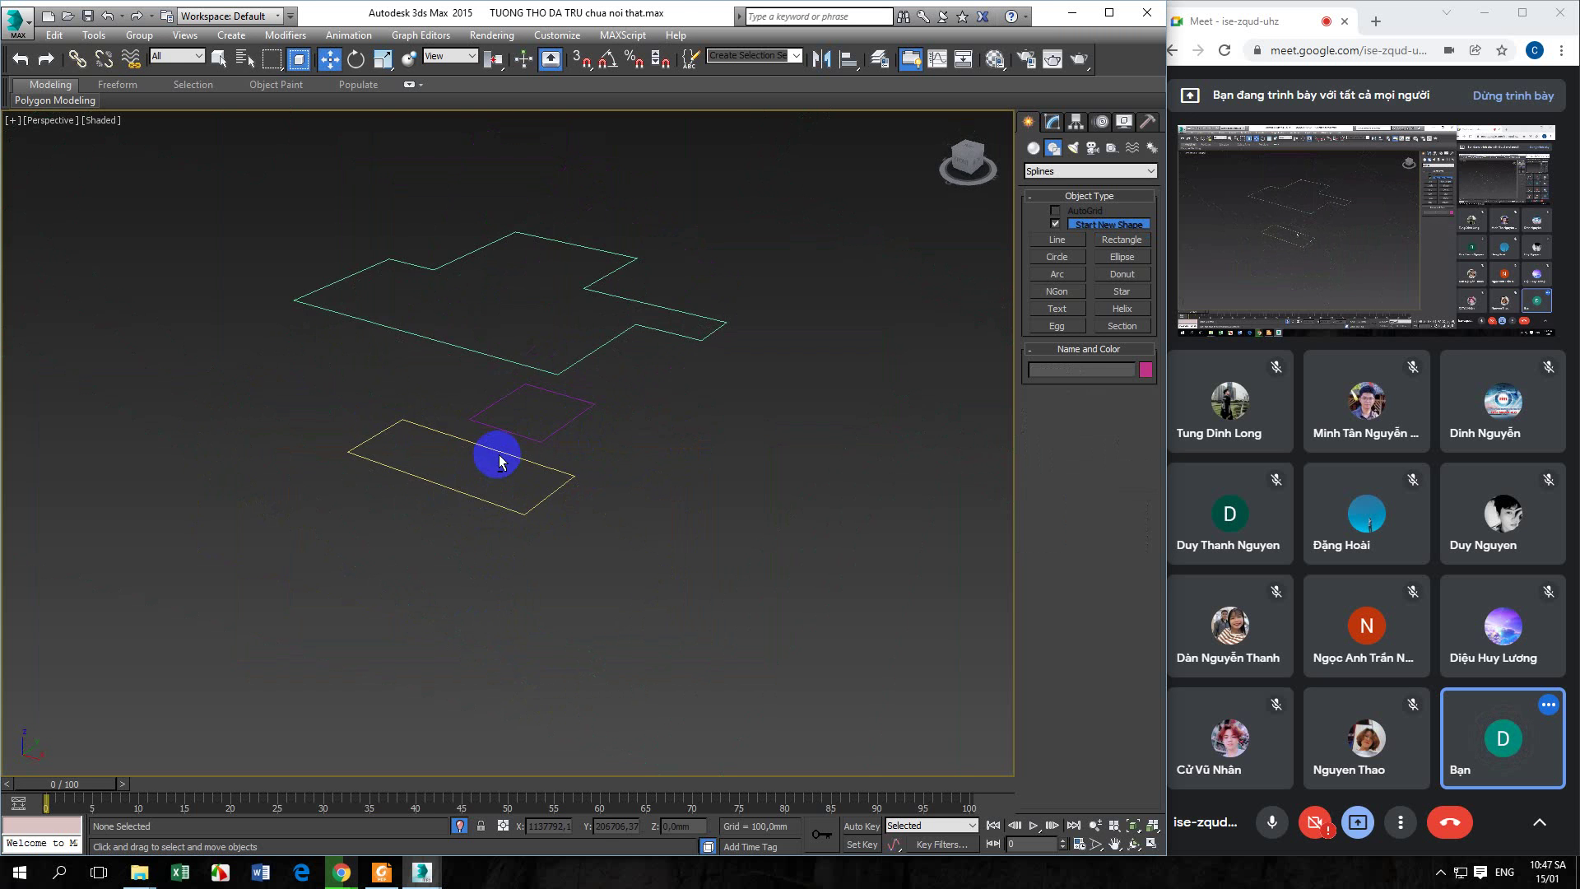
Raise both rectangles to the level of the room outline in the front view with vertex snapping, and switch snapping off
key("f")
scroll(484, 498, "down", 6)
middle_click_drag(348, 601, 360, 576)
left_click_drag(359, 576, 625, 685)
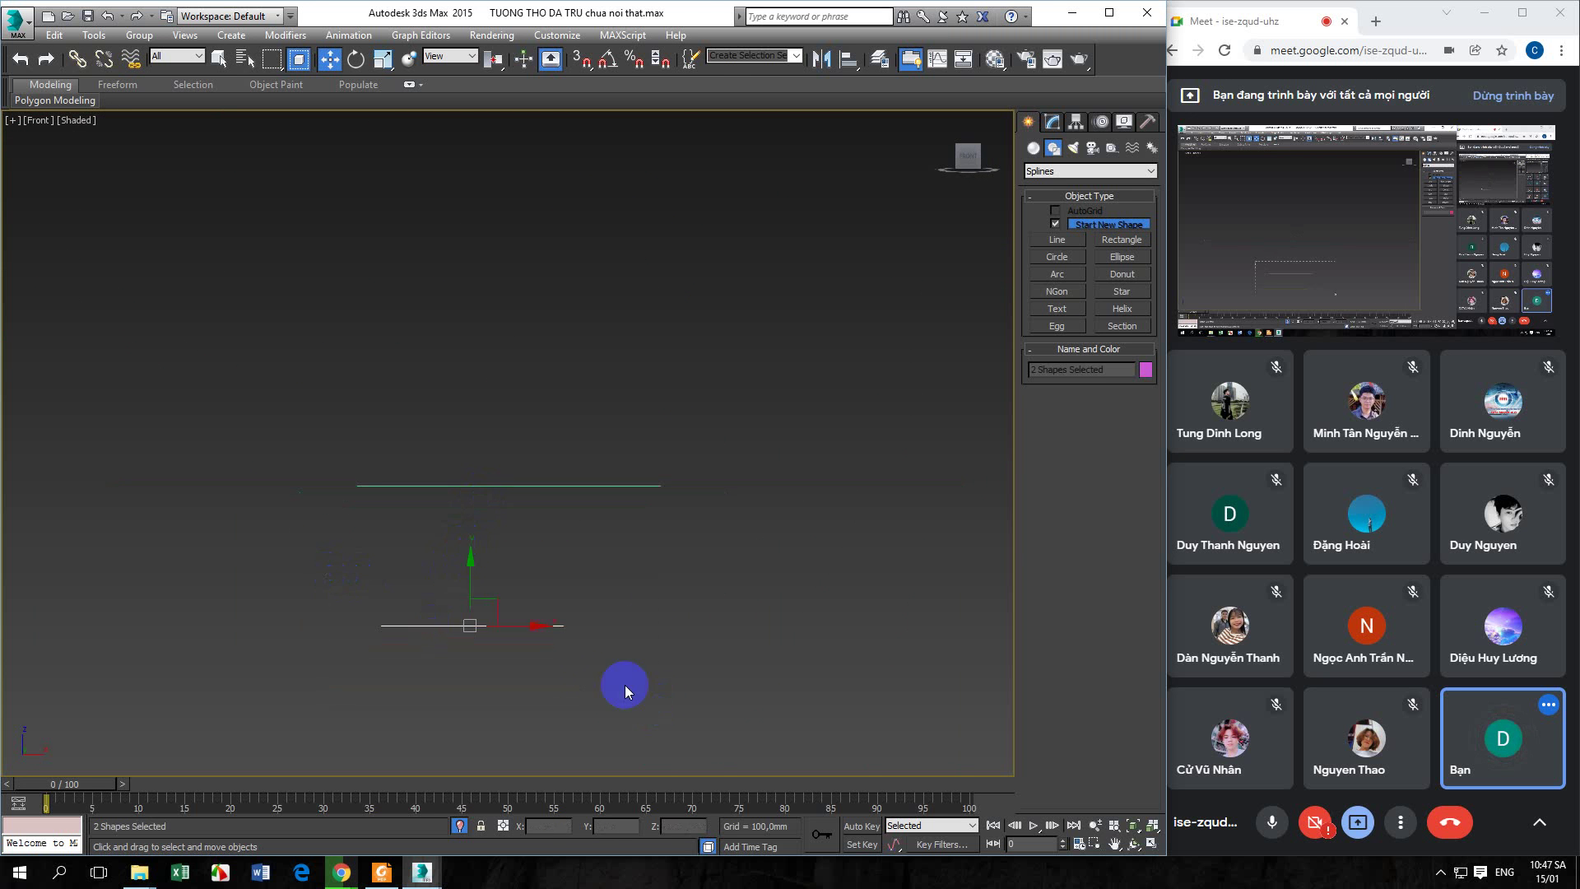
left_click(577, 68)
middle_click_drag(452, 492, 469, 433)
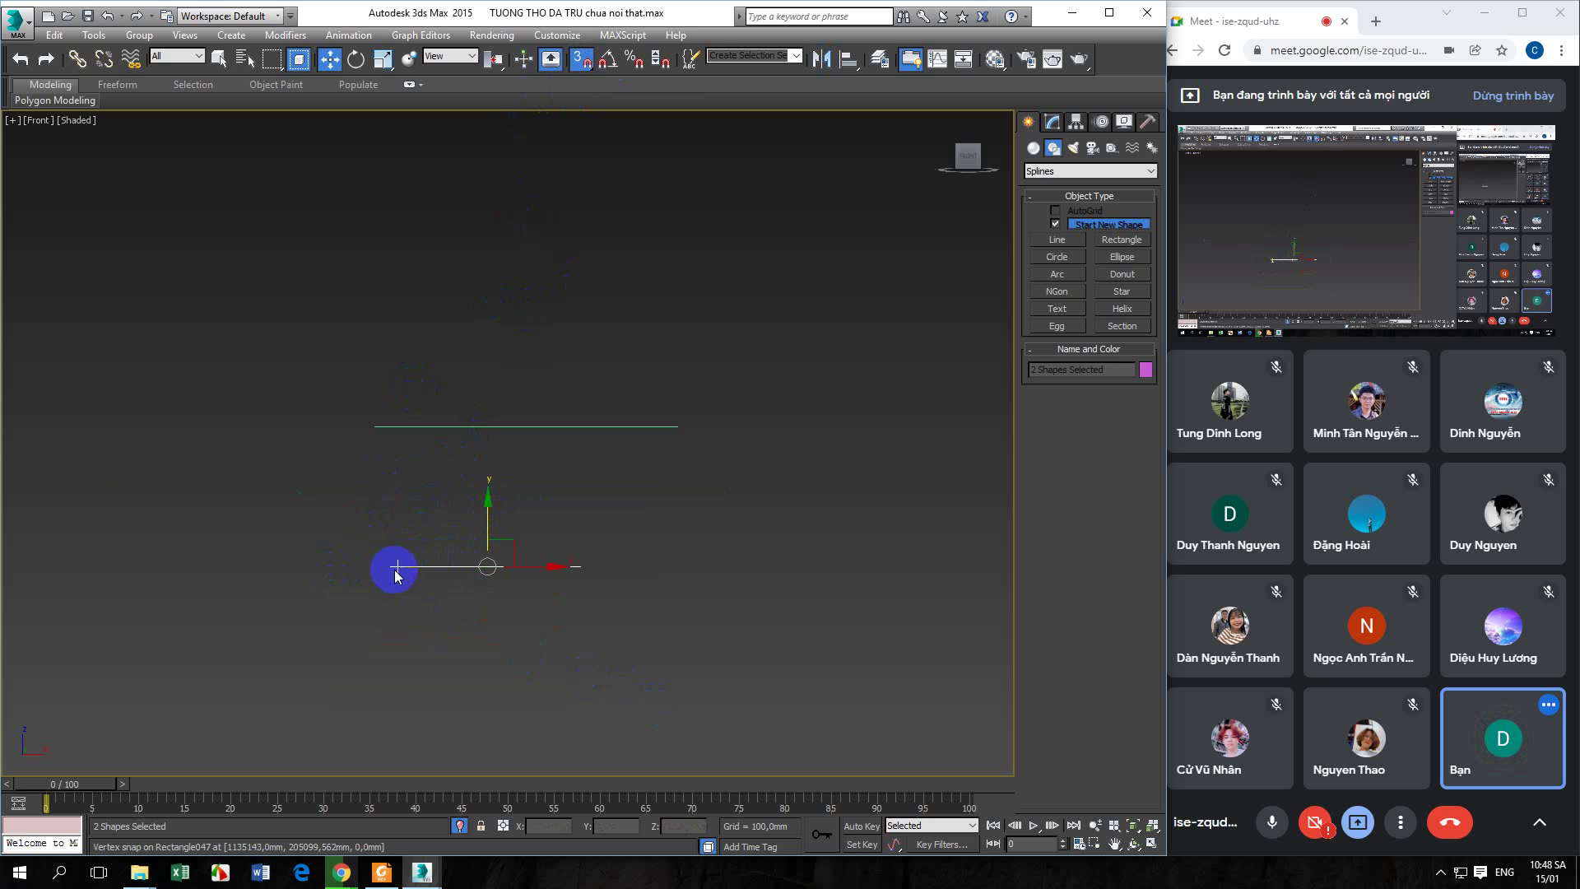
left_click_drag(342, 515, 630, 632)
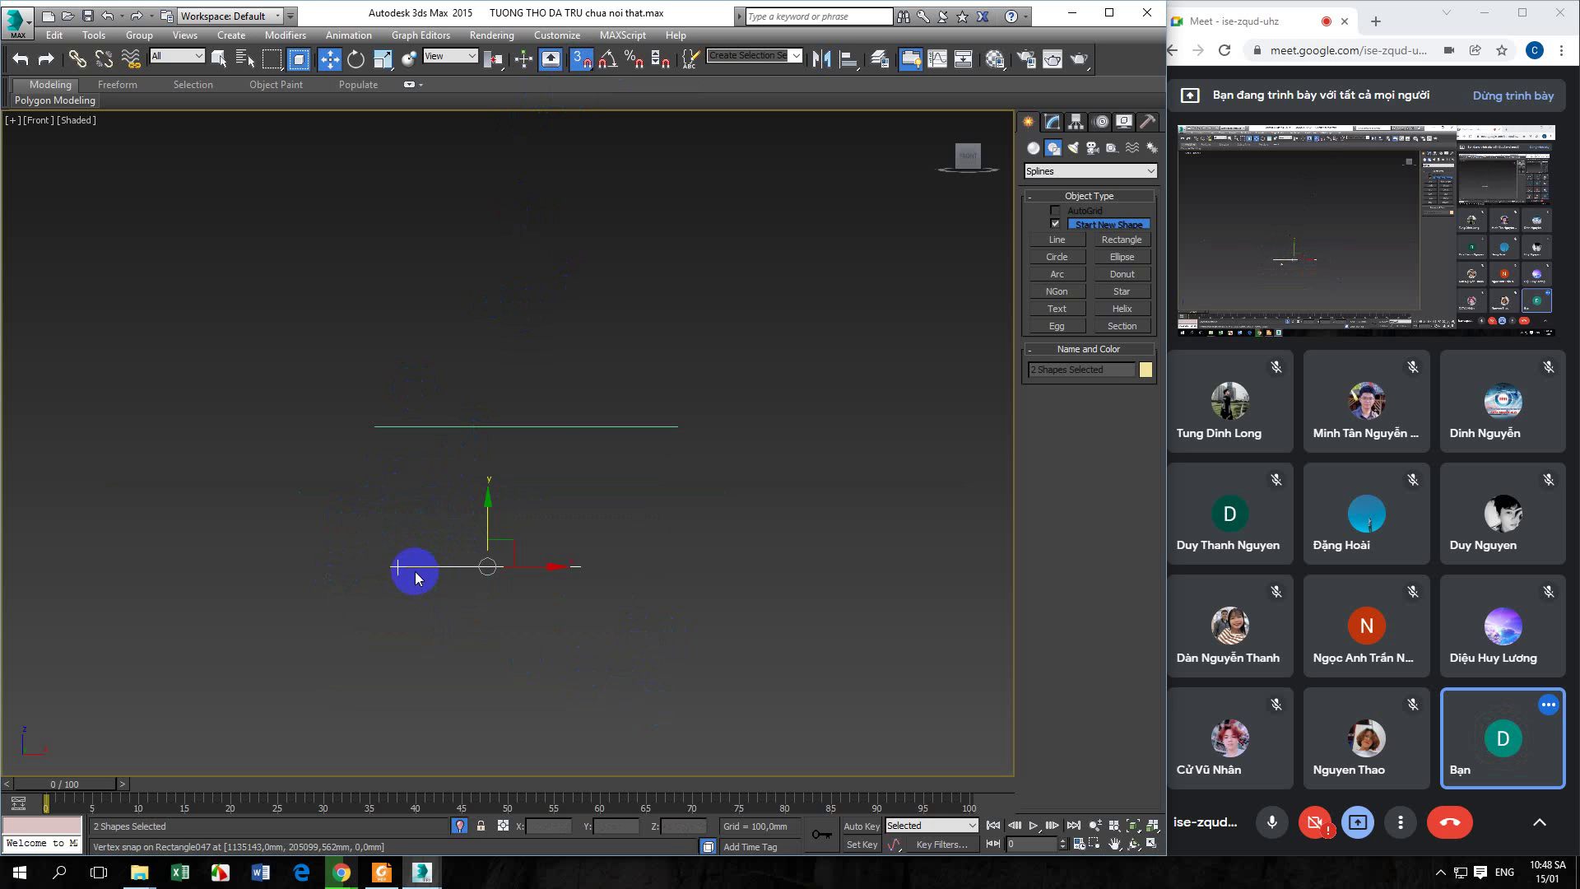
left_click_drag(399, 567, 370, 426)
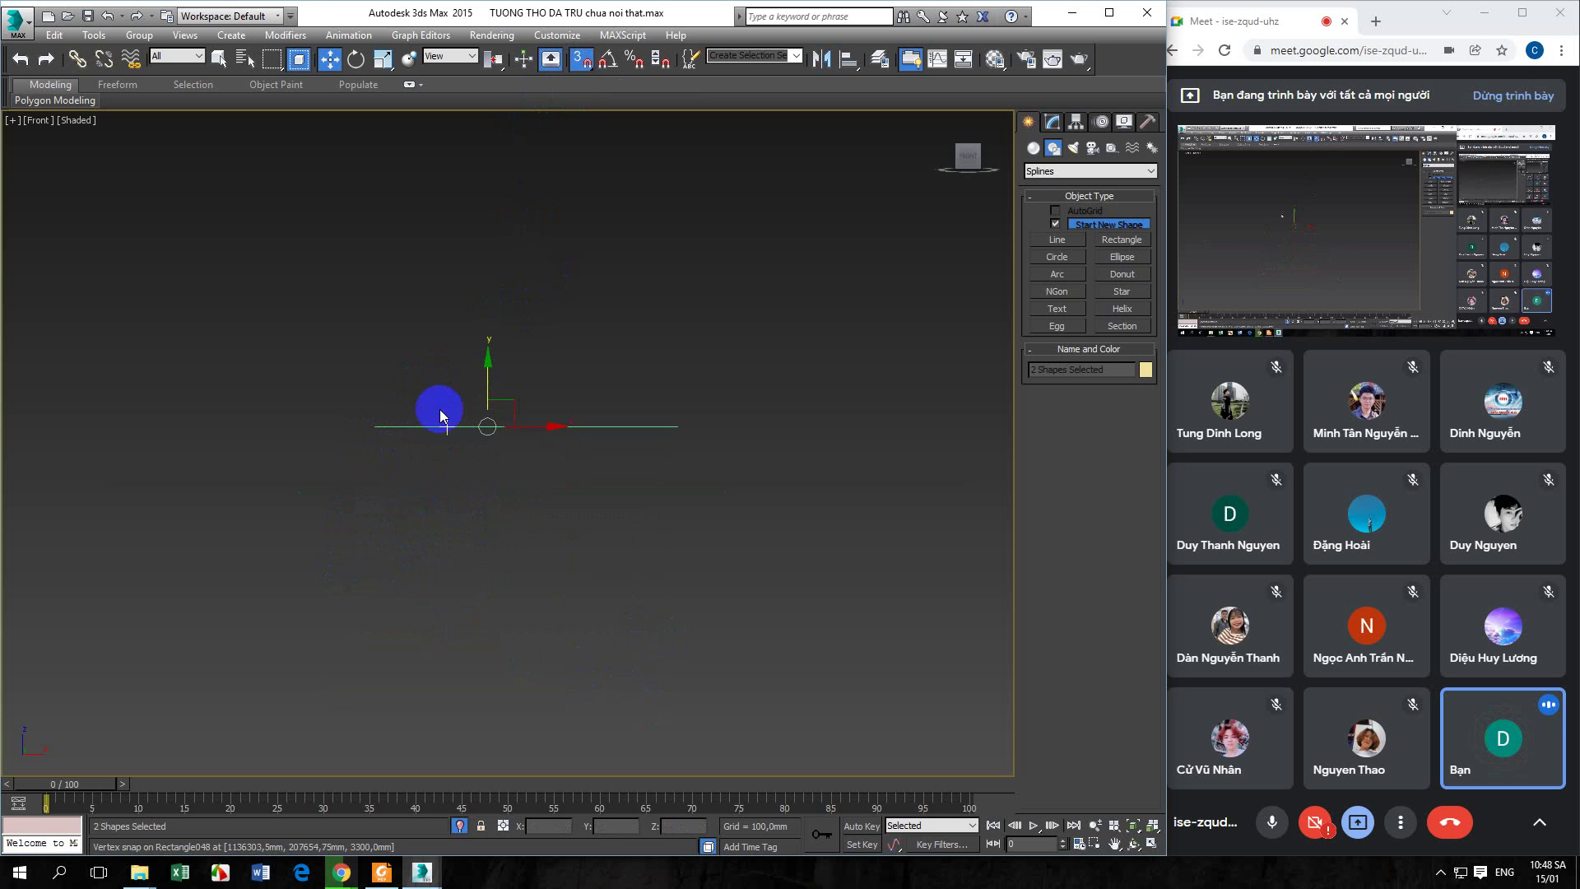
key("t")
left_click(581, 59)
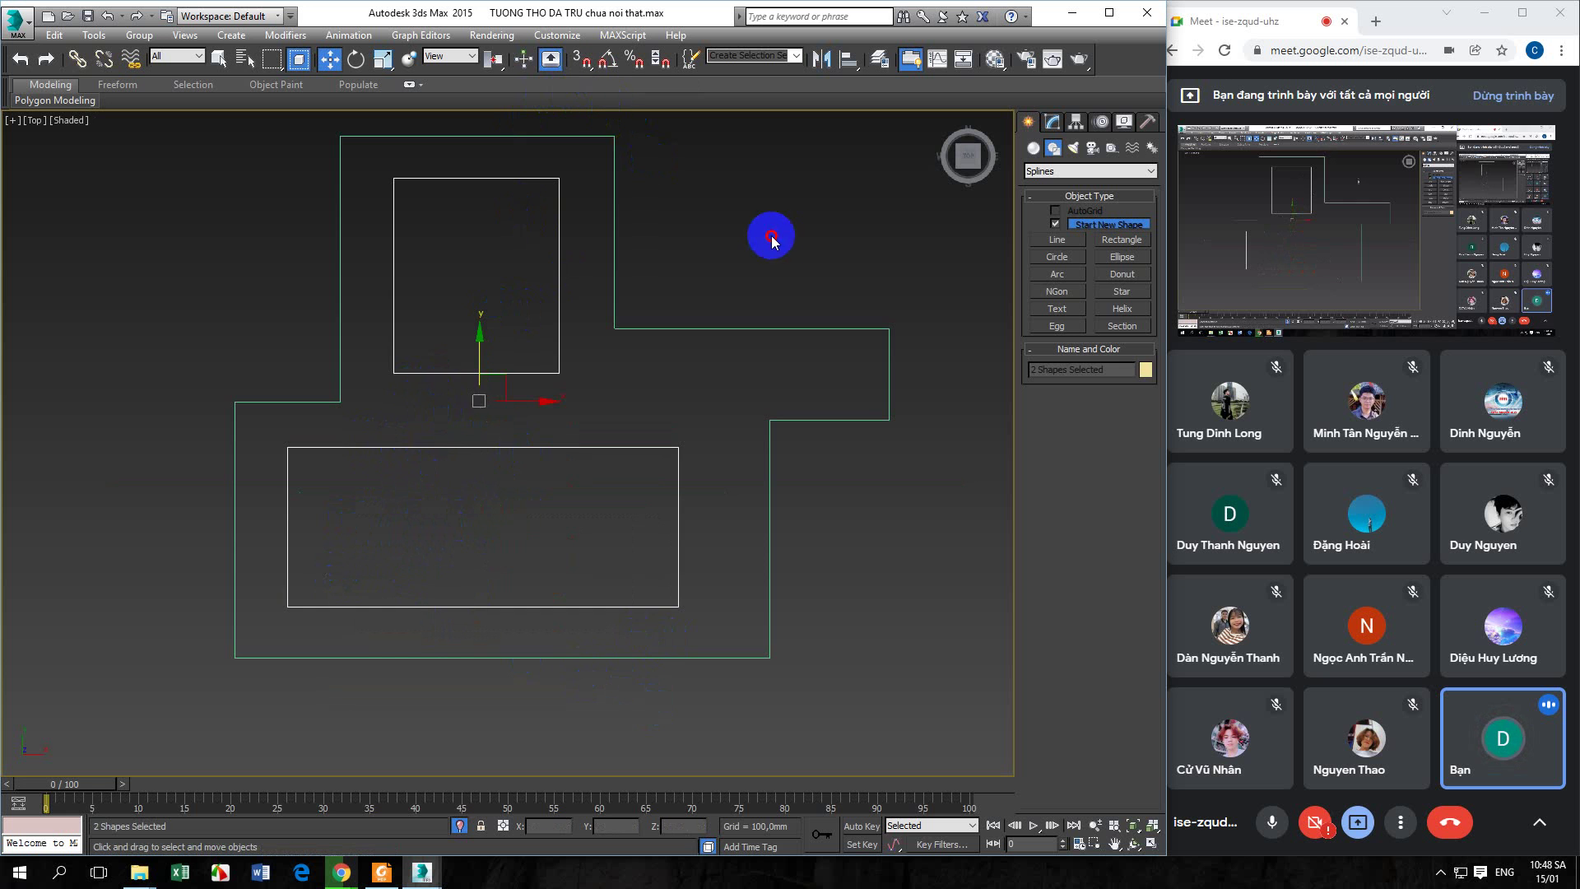
Attach both inner rectangles to the room outline in the top view so they form one spline
left_click(623, 459)
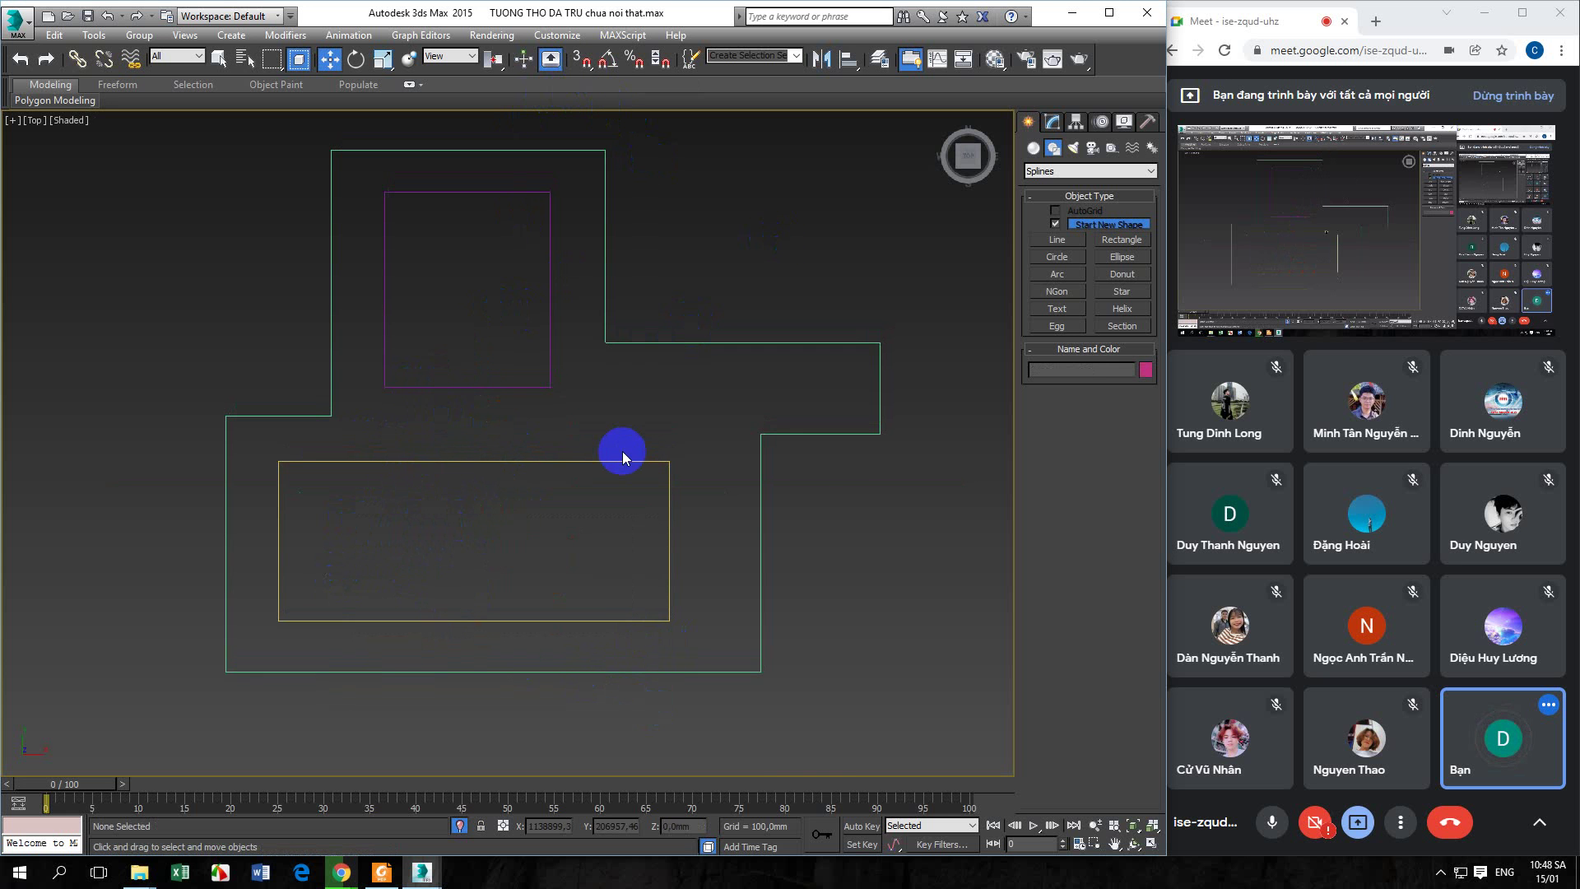
left_click(668, 342)
left_click(1052, 121)
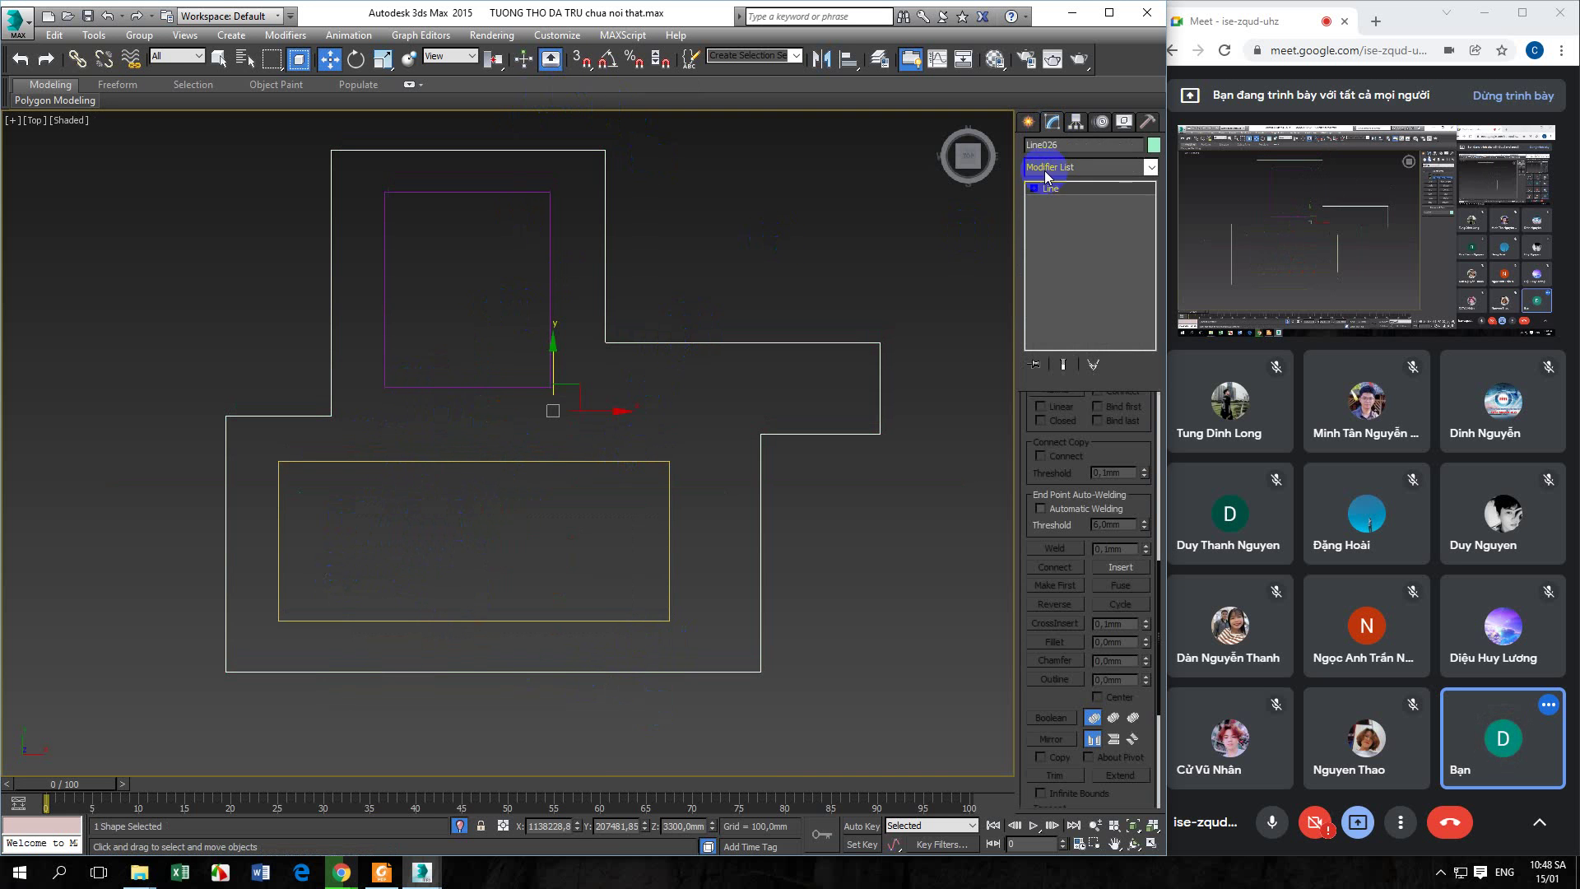
left_click(1034, 188)
left_click(1064, 201)
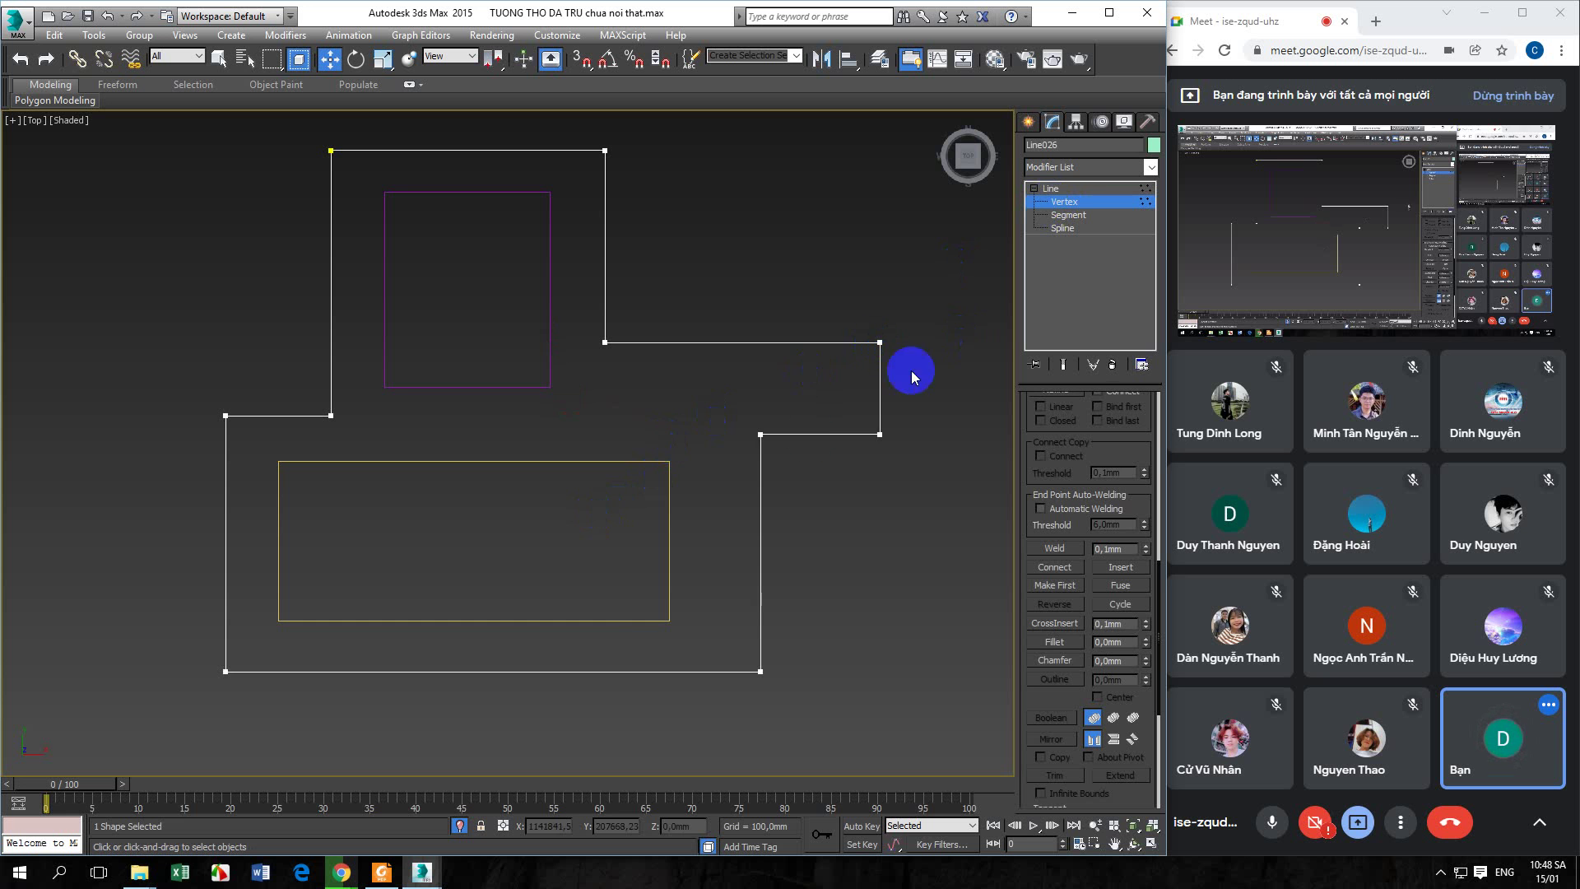
right_click(798, 397)
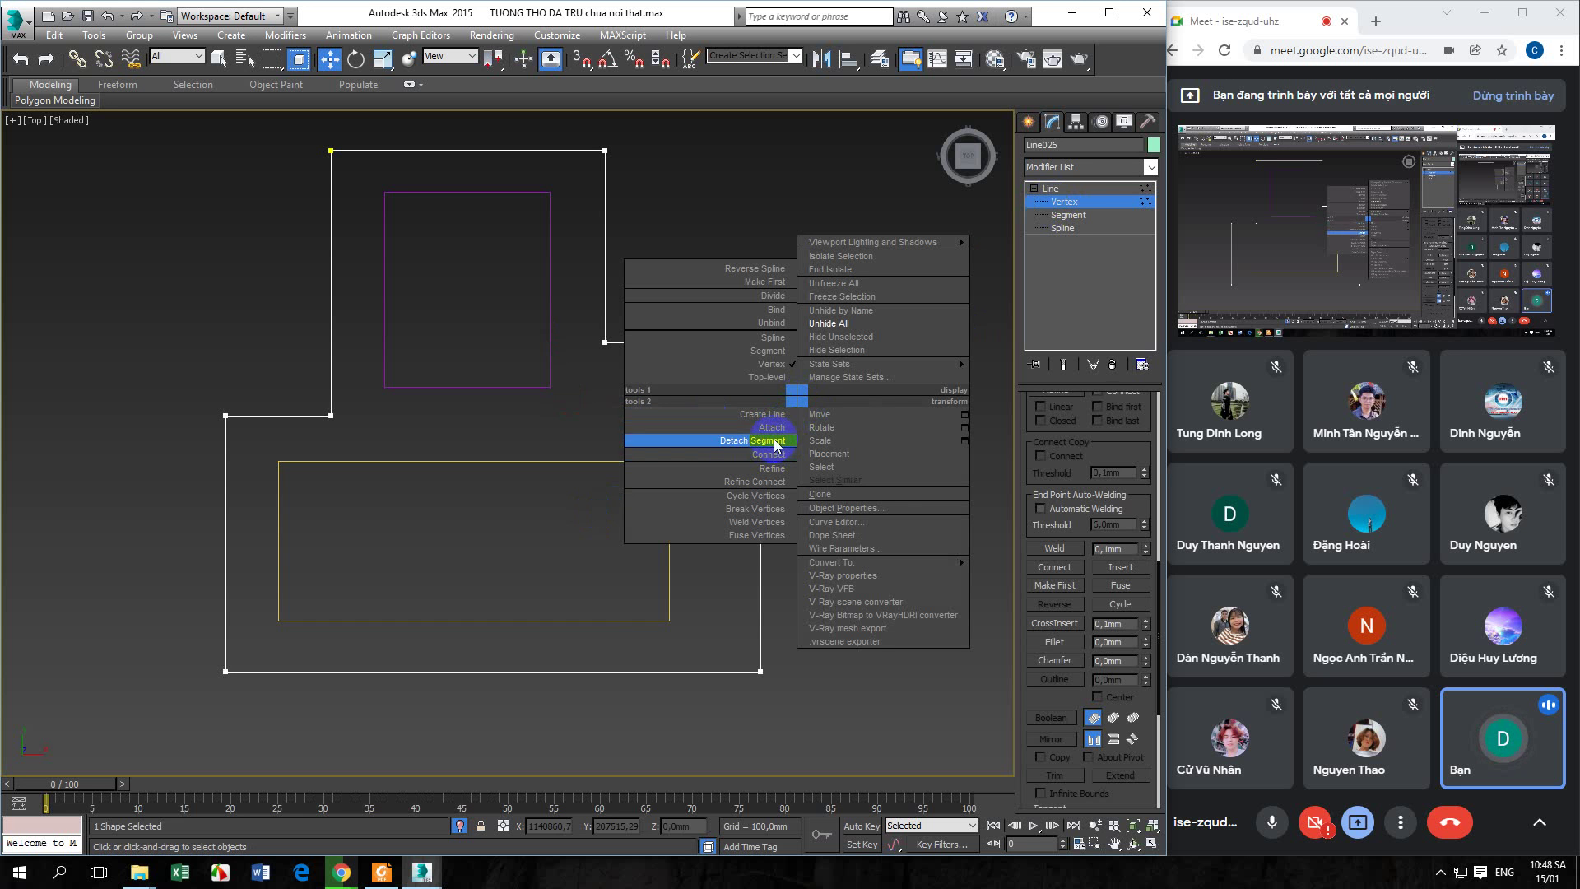
left_click(773, 442)
left_click(551, 376)
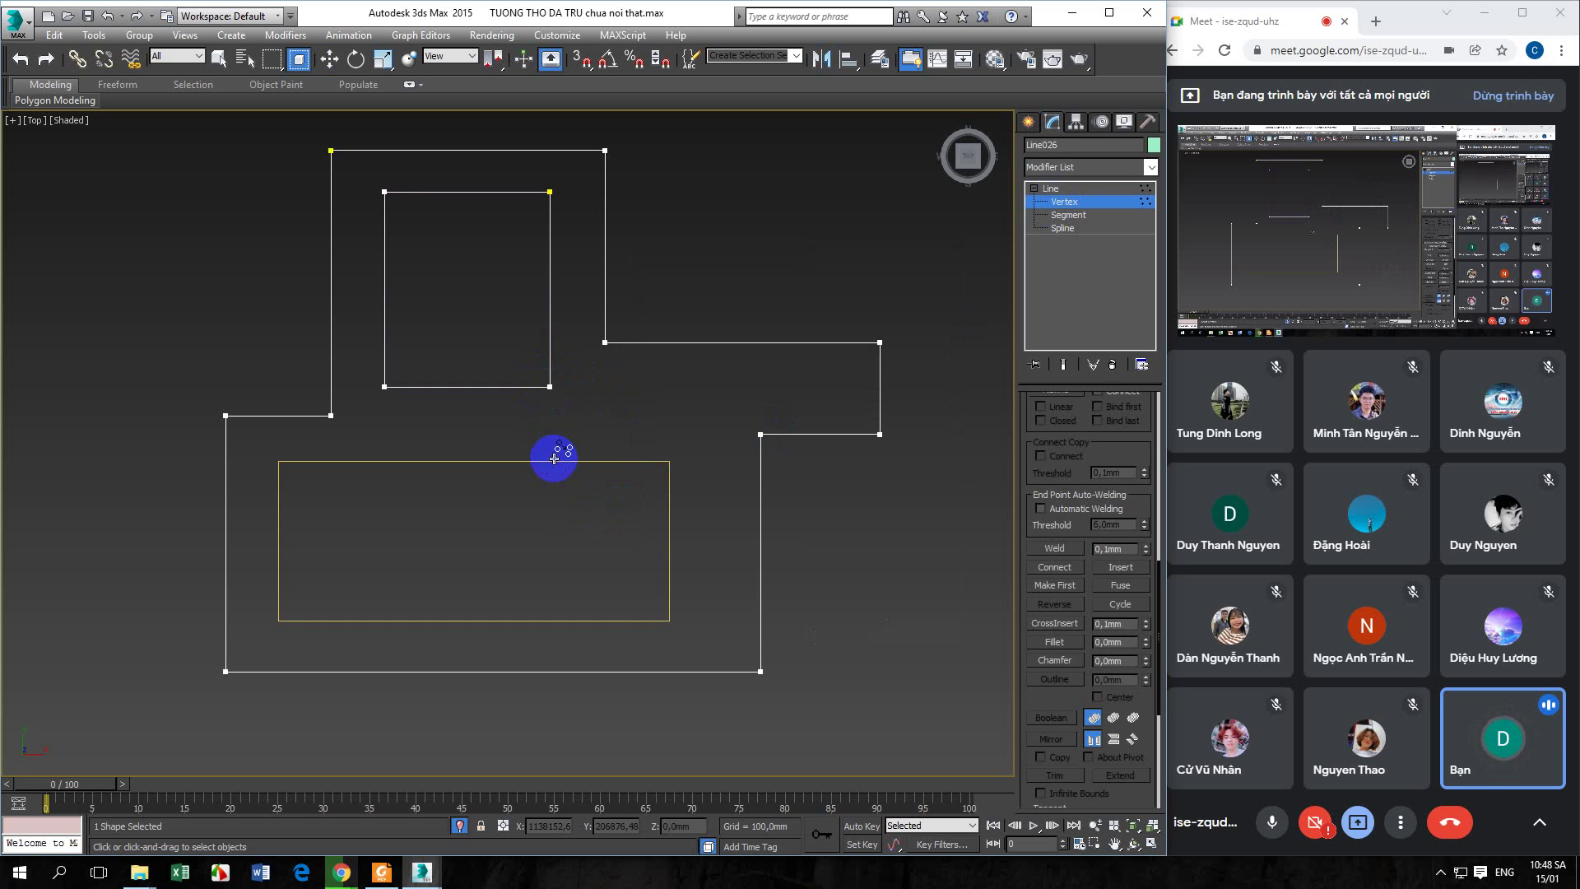
left_click(1036, 189)
left_click(740, 405)
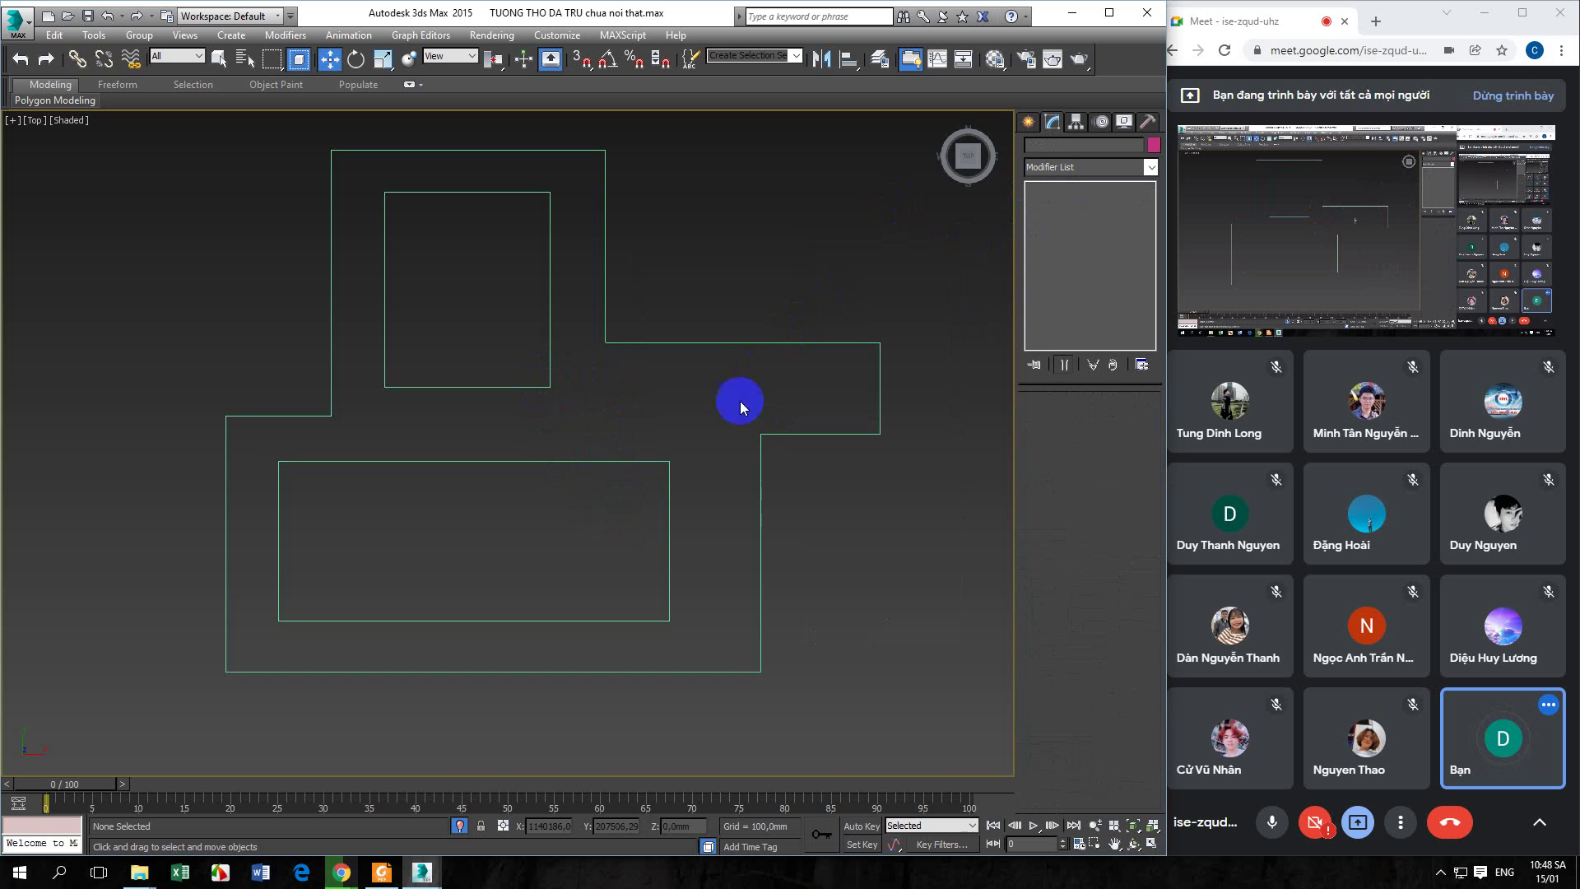
Extrude the combined outline into a slab with two openings and inspect it in the perspective view
left_click(759, 446)
key("p")
middle_click_drag(696, 445, 597, 474, "alt")
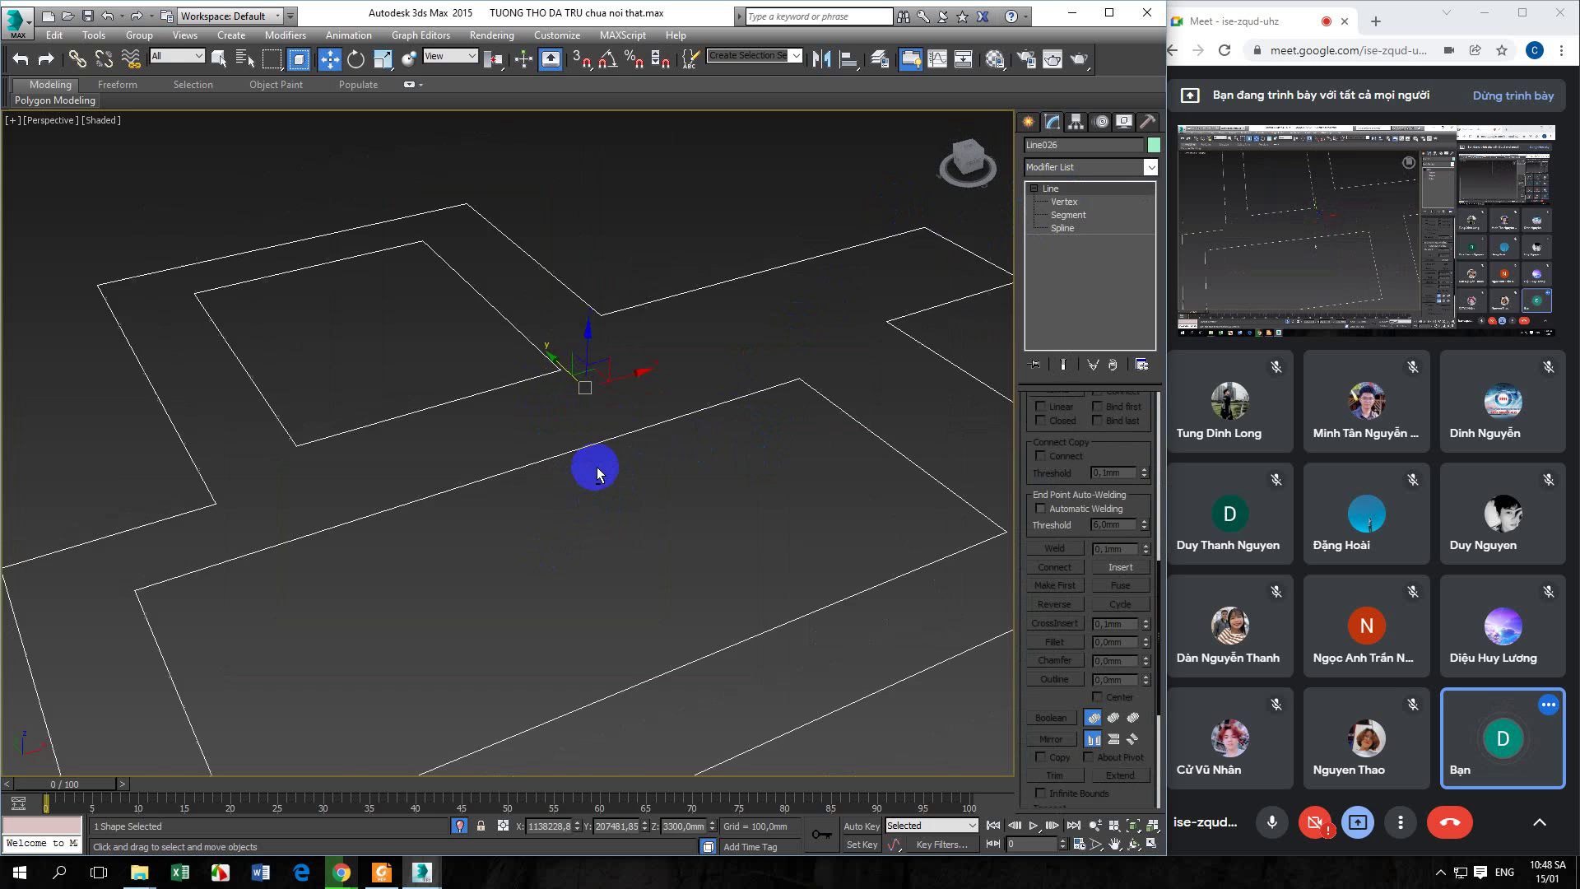
scroll(597, 473, "down", 4)
left_click(1051, 166)
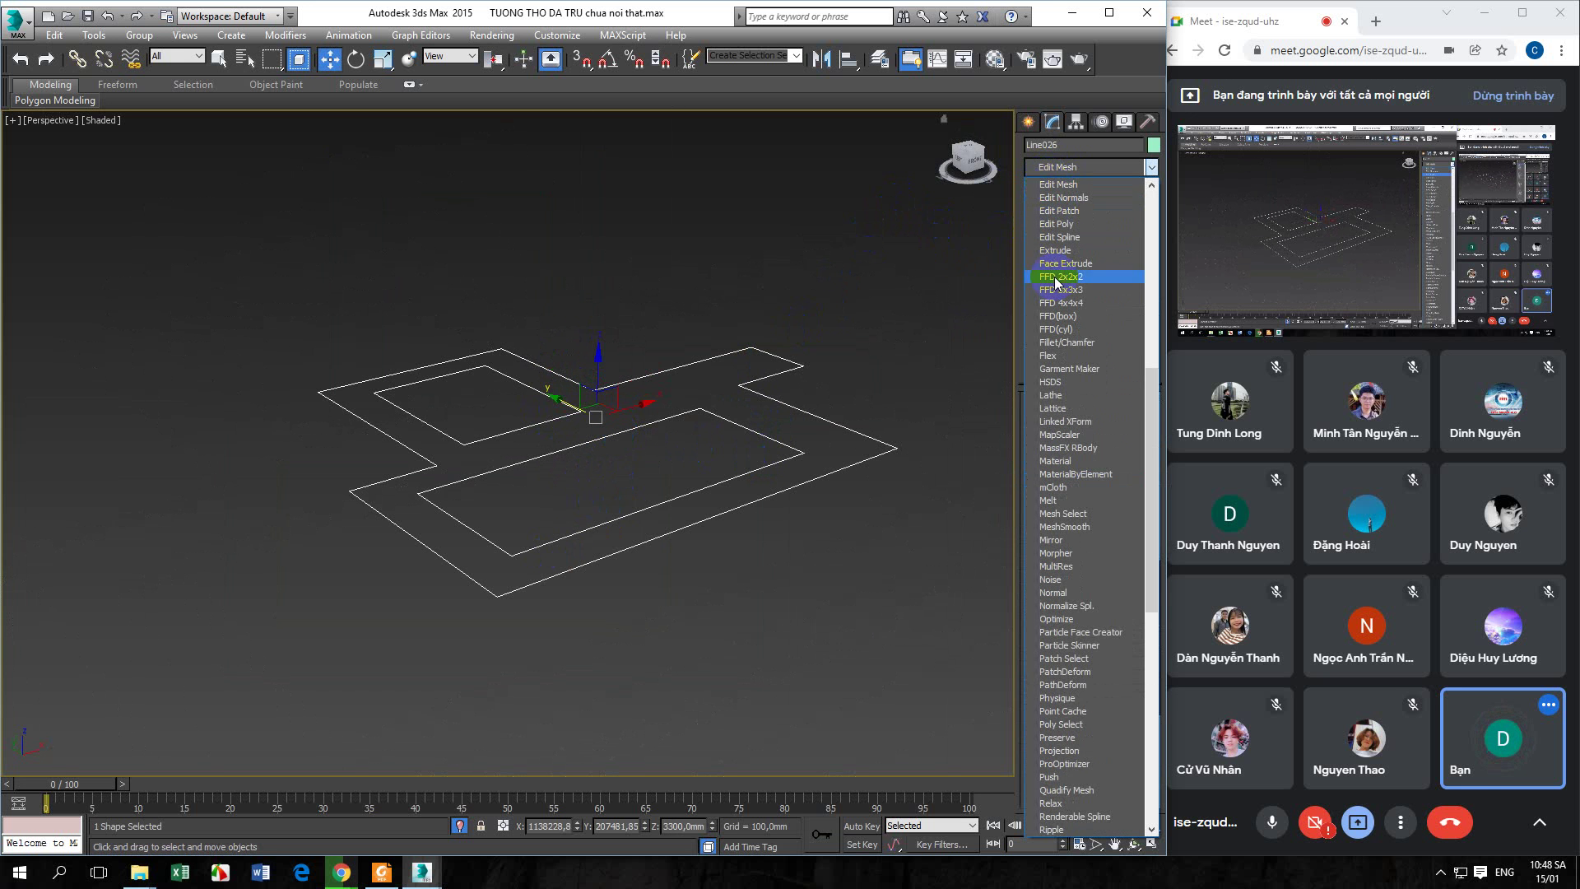
left_click(1054, 250)
left_click(632, 467)
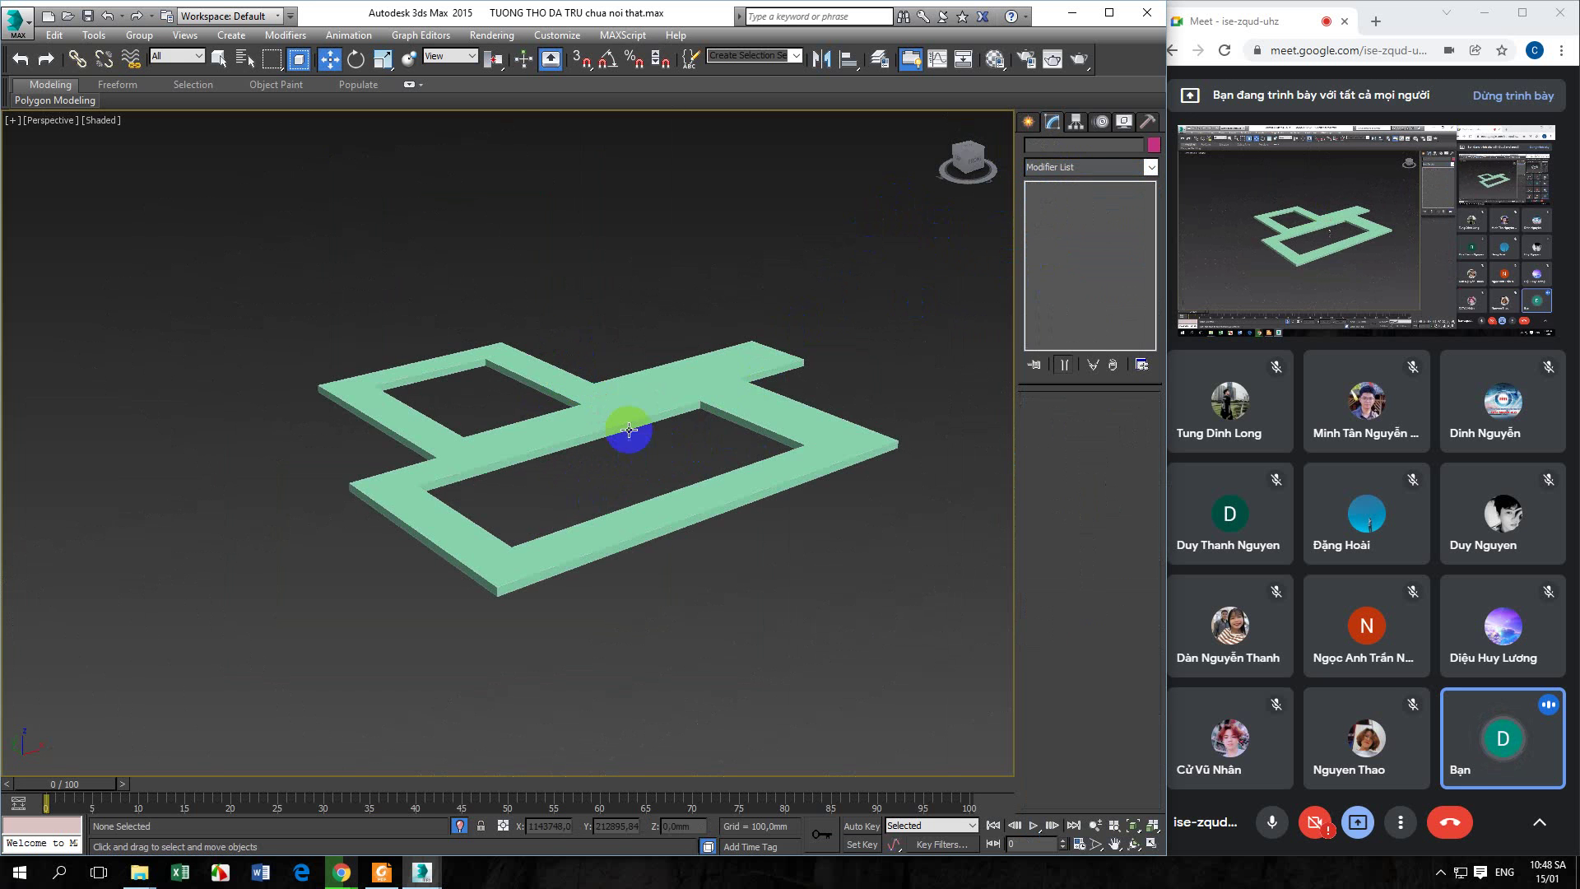
left_click(625, 418)
middle_click_drag(699, 446, 653, 467, "alt")
left_click(650, 475)
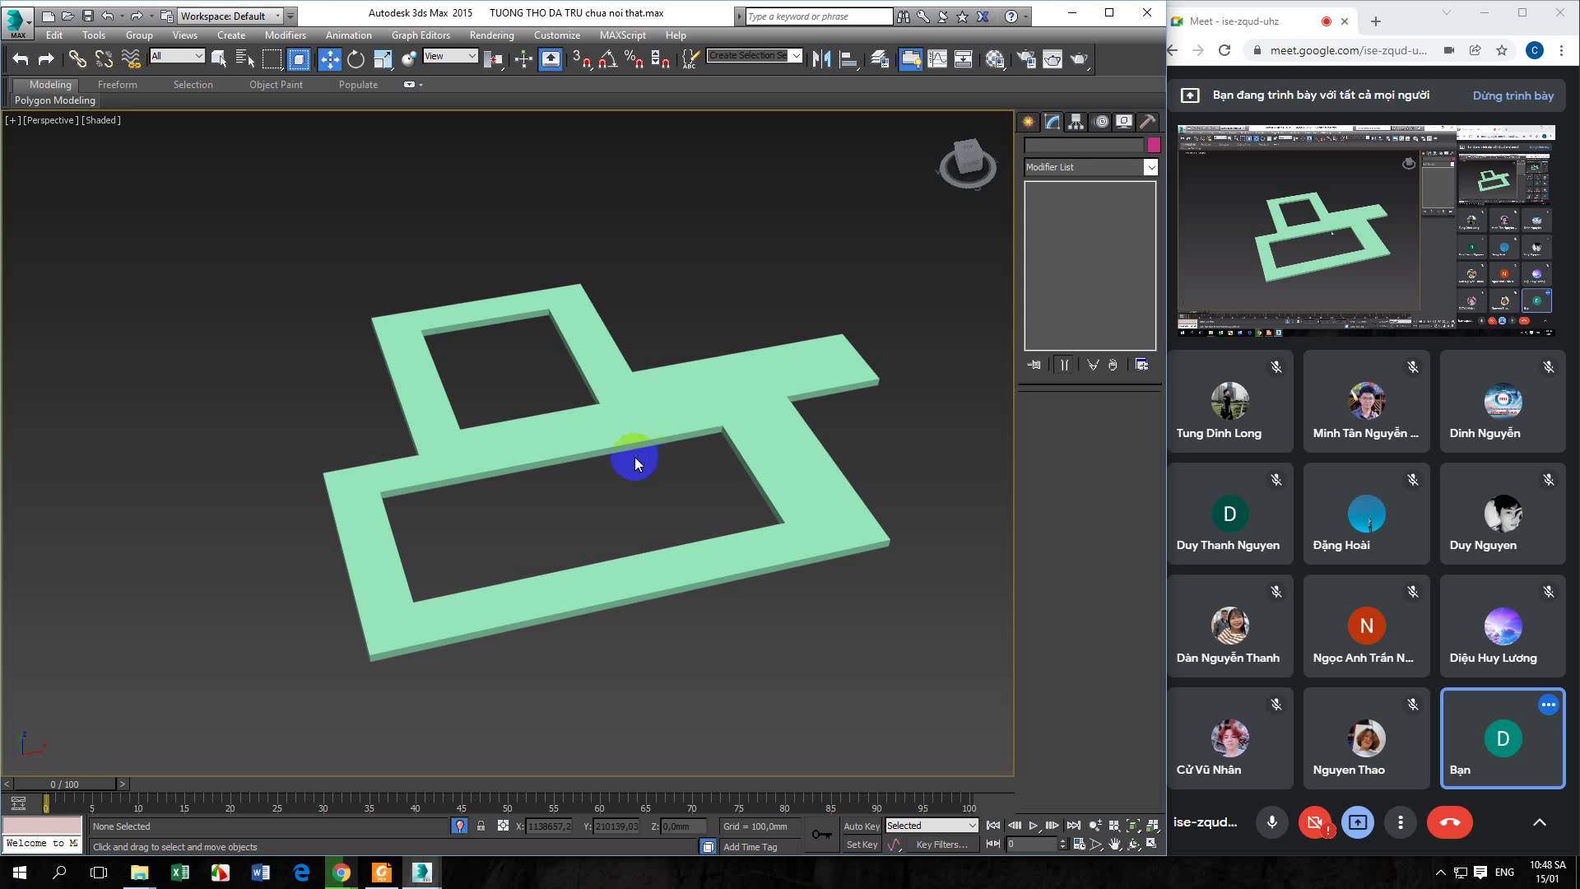
middle_click_drag(634, 457, 618, 499, "alt")
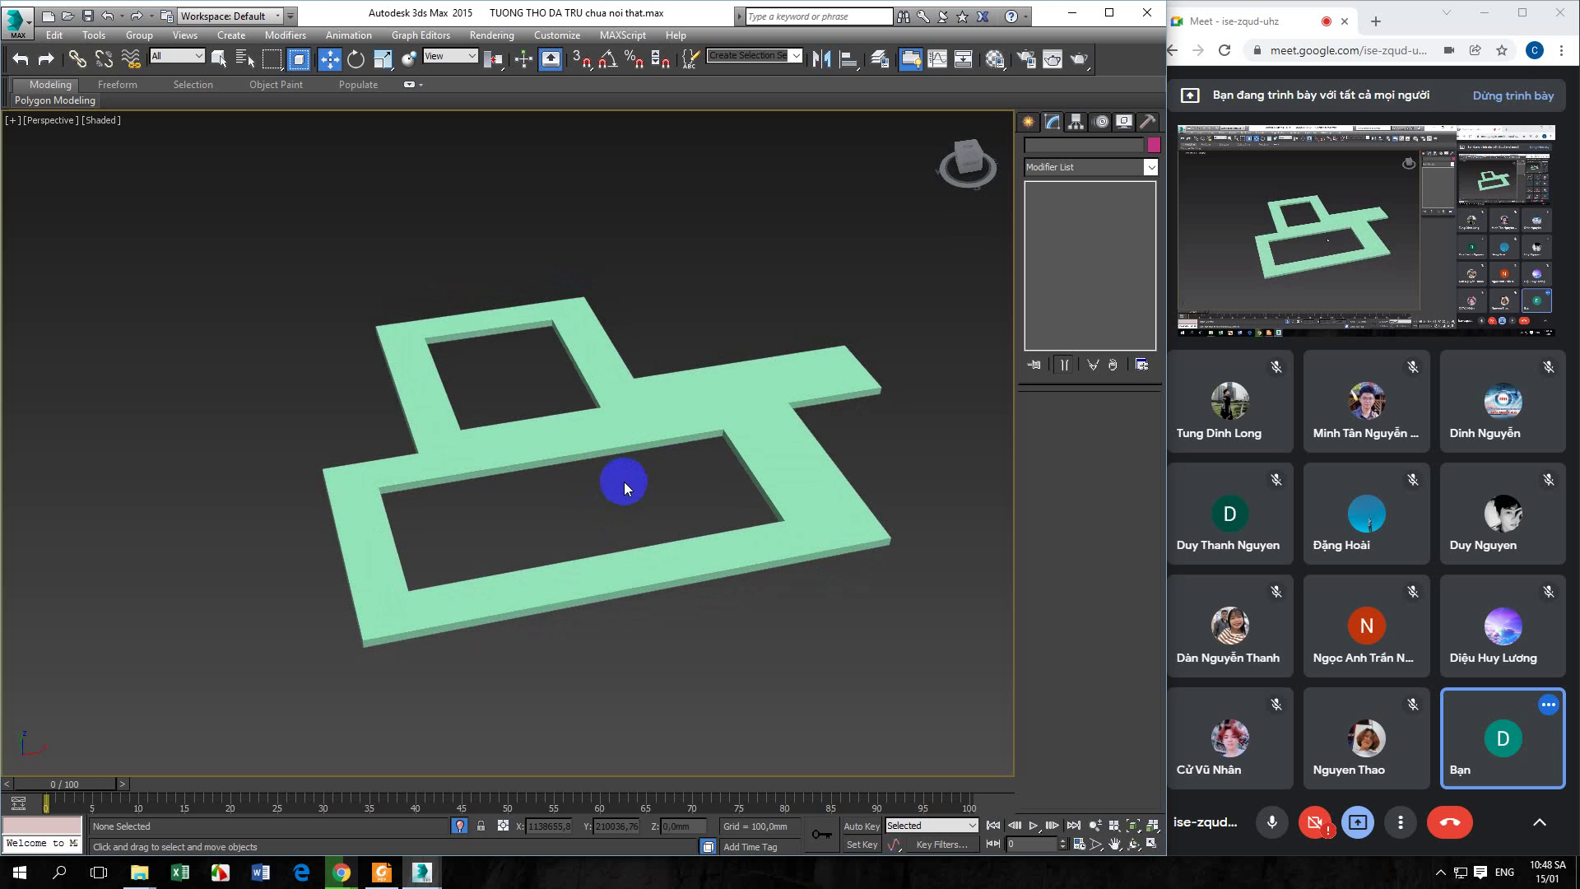
mouse_move(622, 491)
middle_mouse_down("alt")
mouse_move(645, 457)
mouse_move(650, 483)
mouse_move(594, 501)
middle_mouse_up("alt")
Undo the extrusion and the attachment of the two rectangles to the outline
key("ctrl+z")
key("ctrl+z")
key("ctrl+z")
key("ctrl+z")
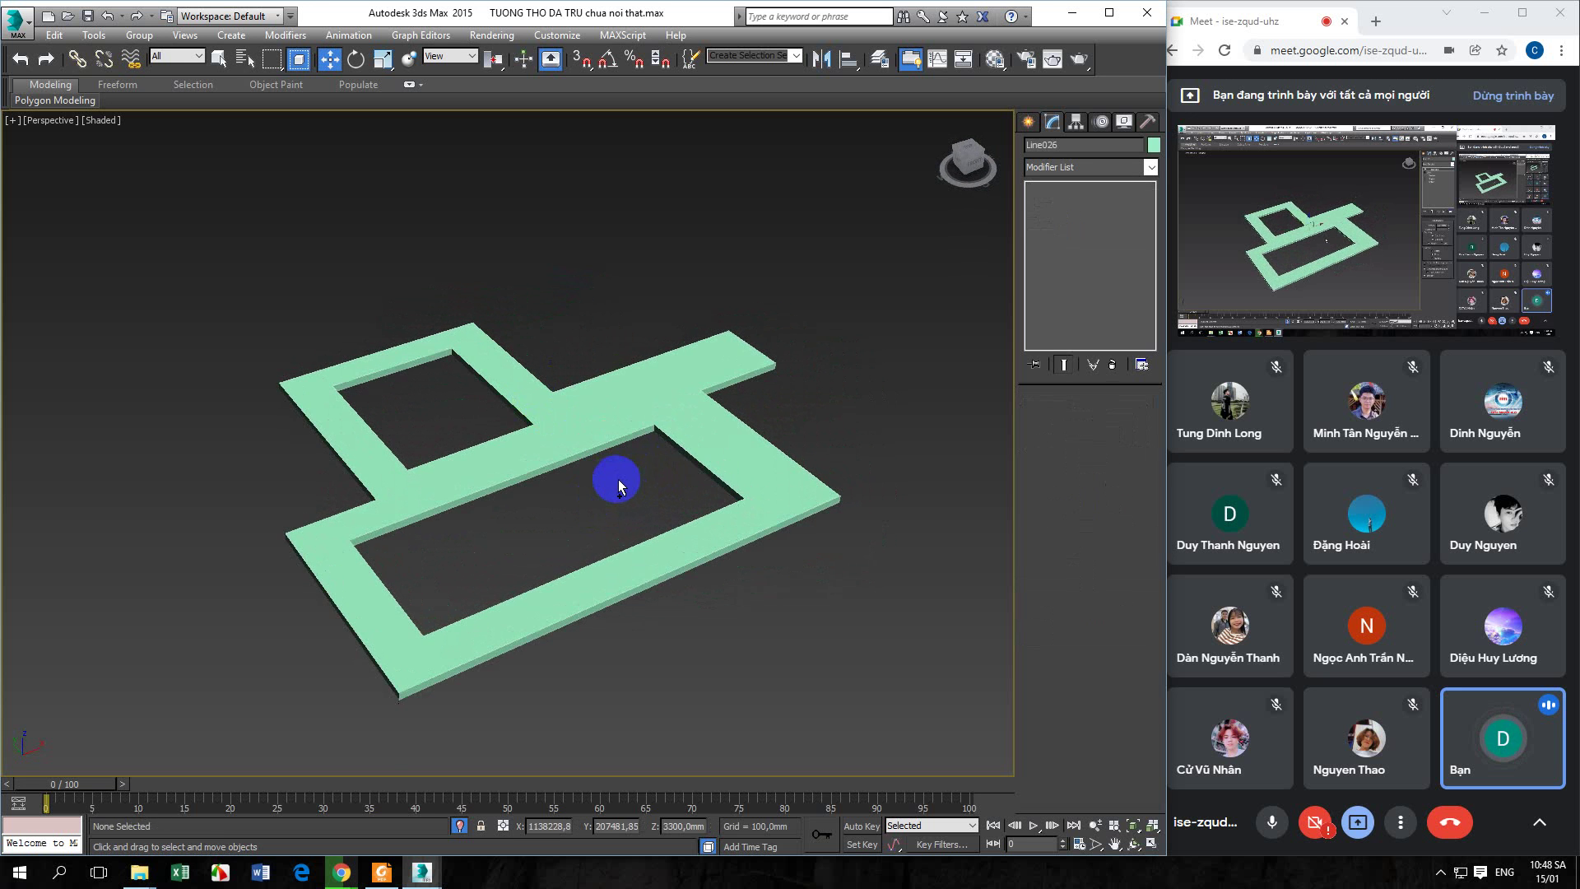
key("ctrl+z")
key("ctrl+z")
key("ctrl+z")
key("ctrl+z")
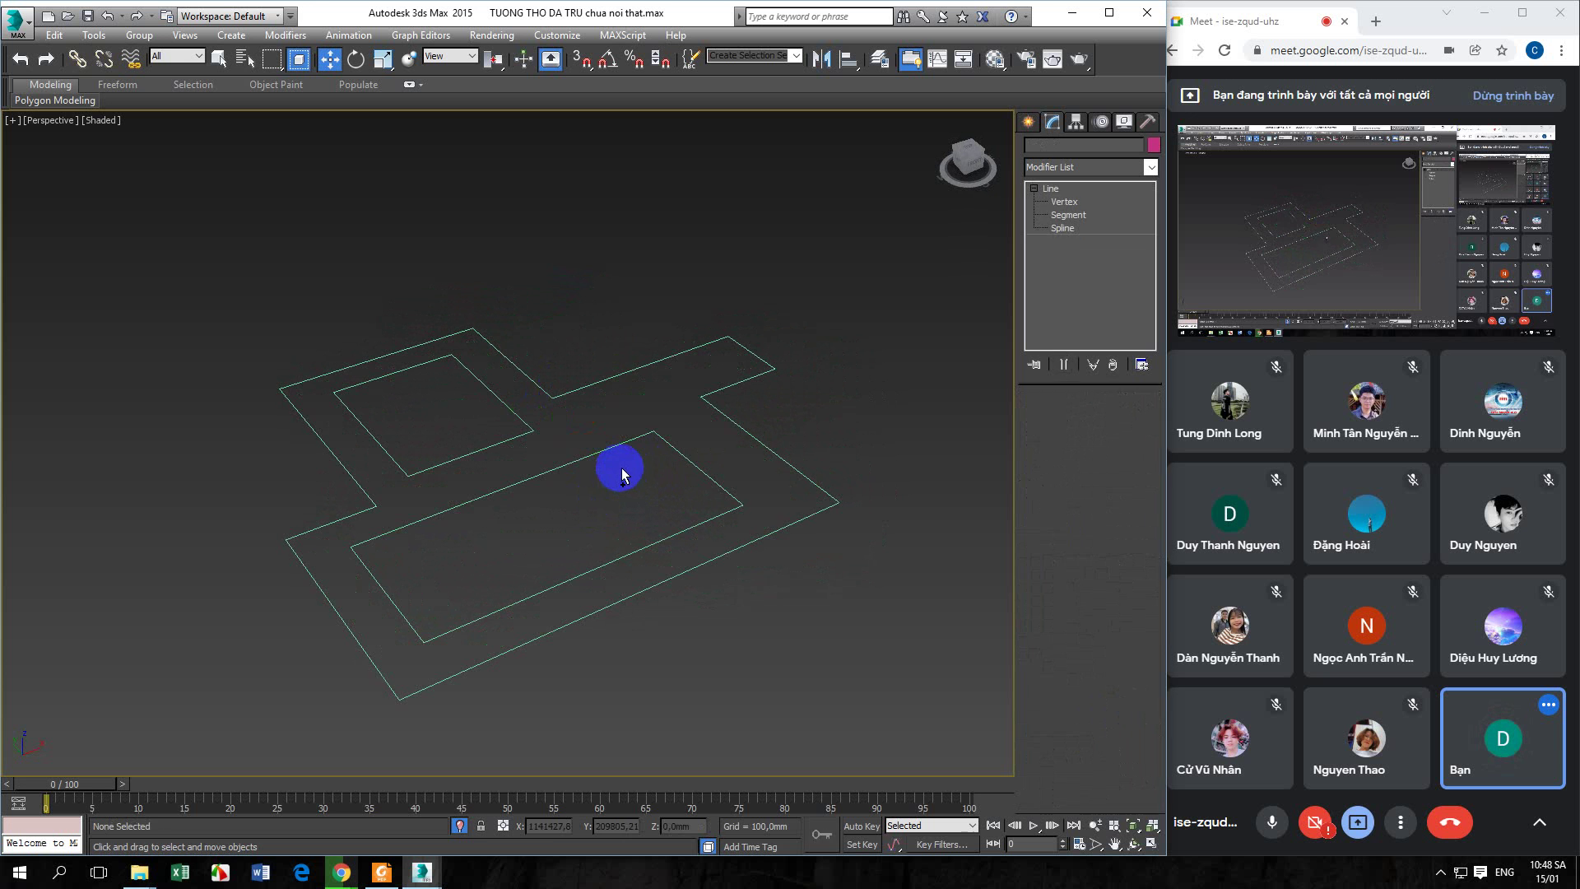
Clone the room outline straight up as one independent copy at a height of about 6137 mm
left_click(633, 381)
left_click(633, 370)
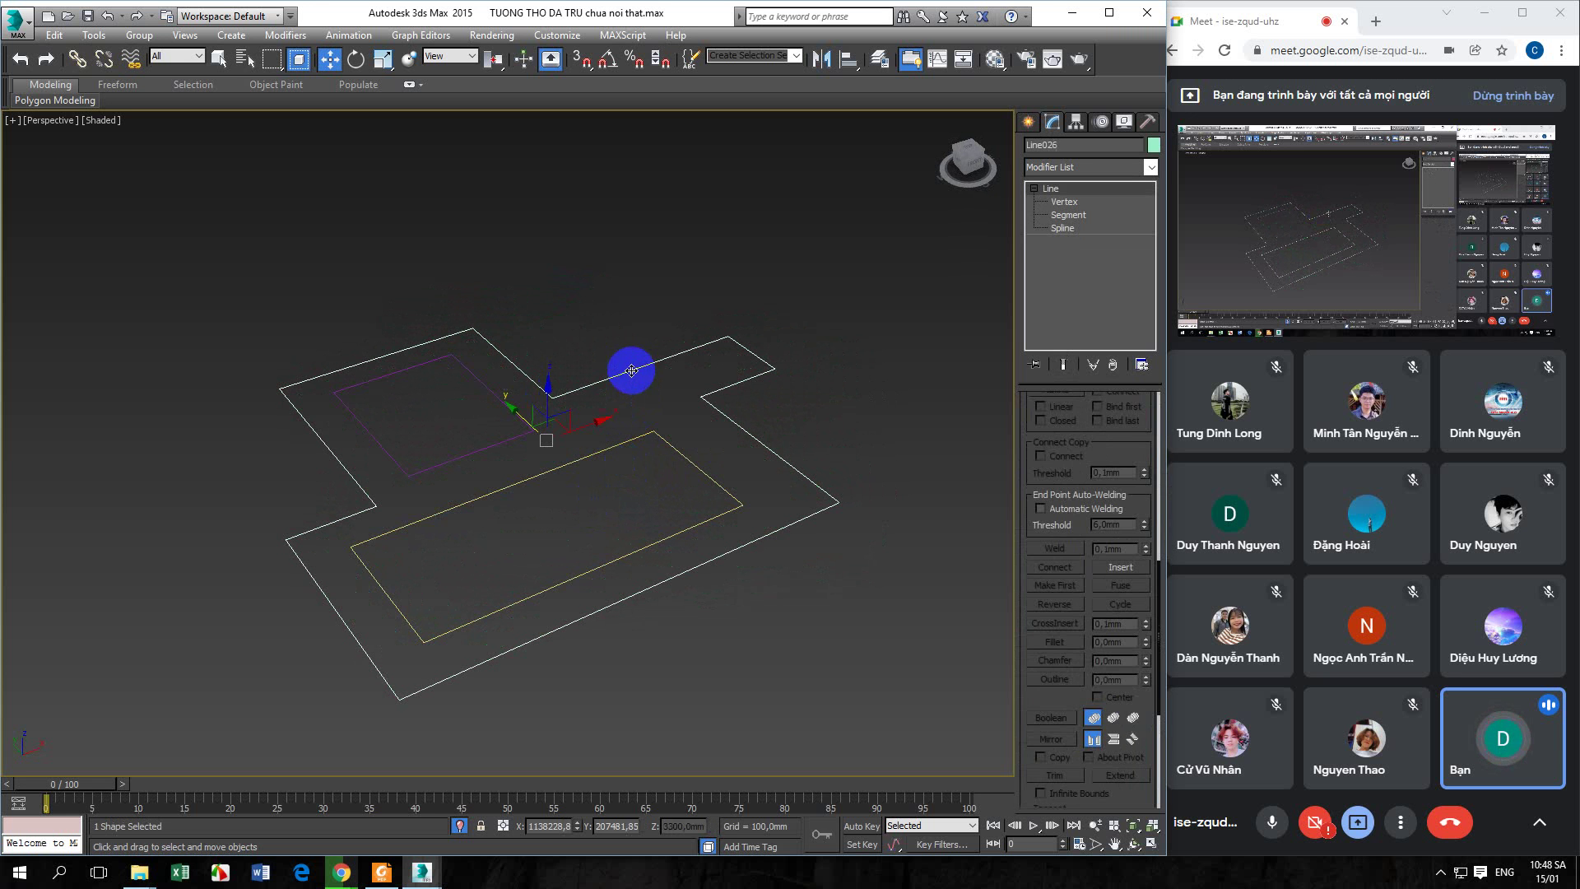
left_click_drag(549, 399, 552, 197, "shift")
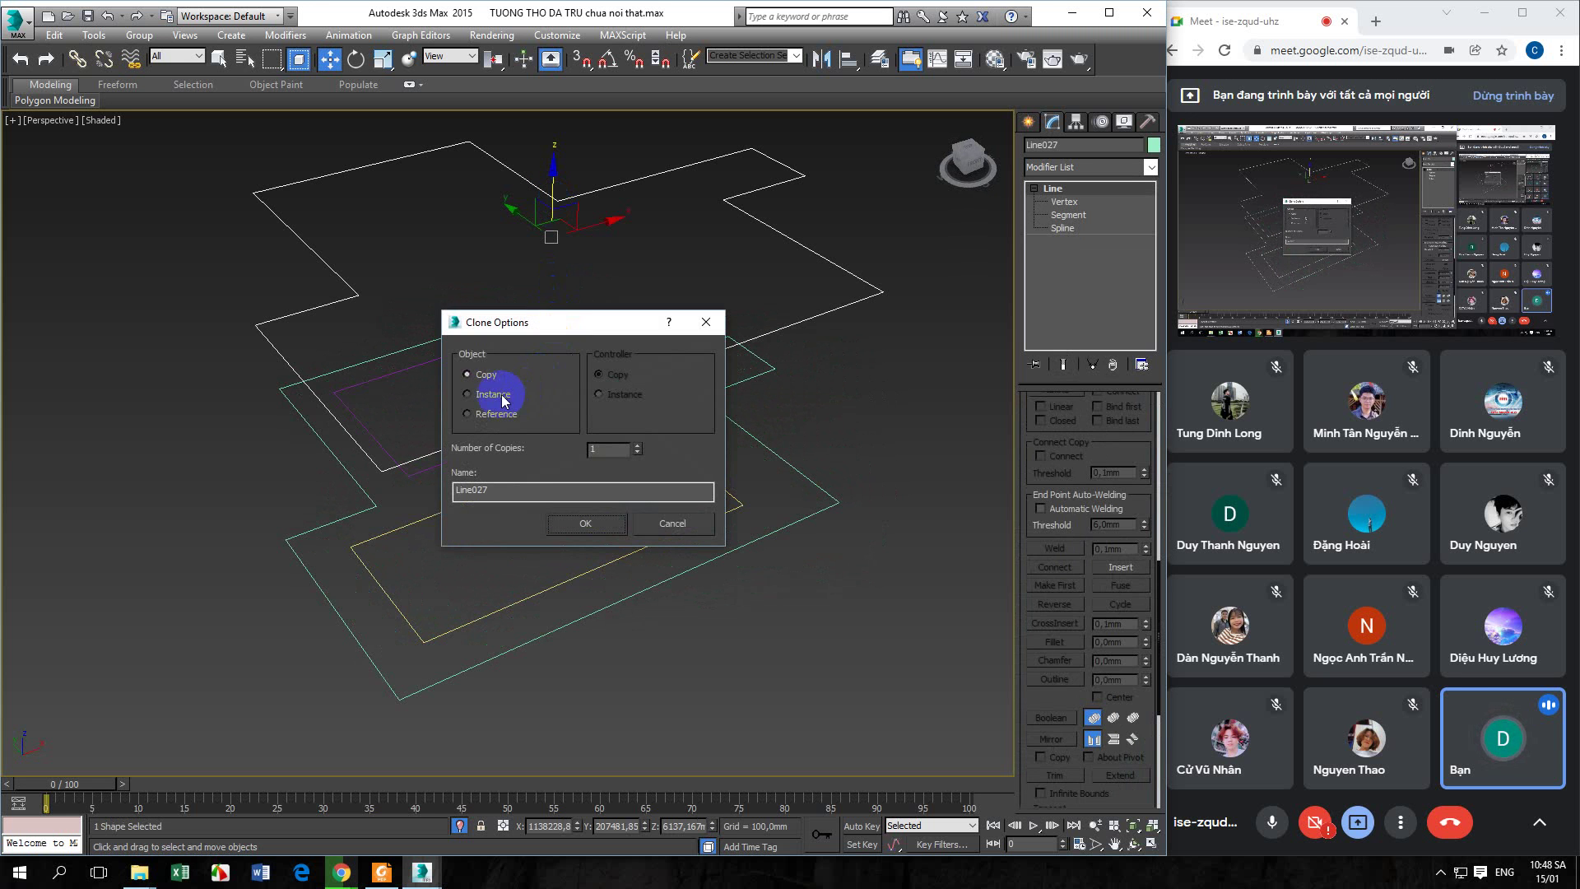
left_click(569, 521)
middle_click_drag(563, 537, 602, 462, "alt")
Attach both inner rectangles to the lower room outline, leaving the raised copy separate
left_click(738, 405)
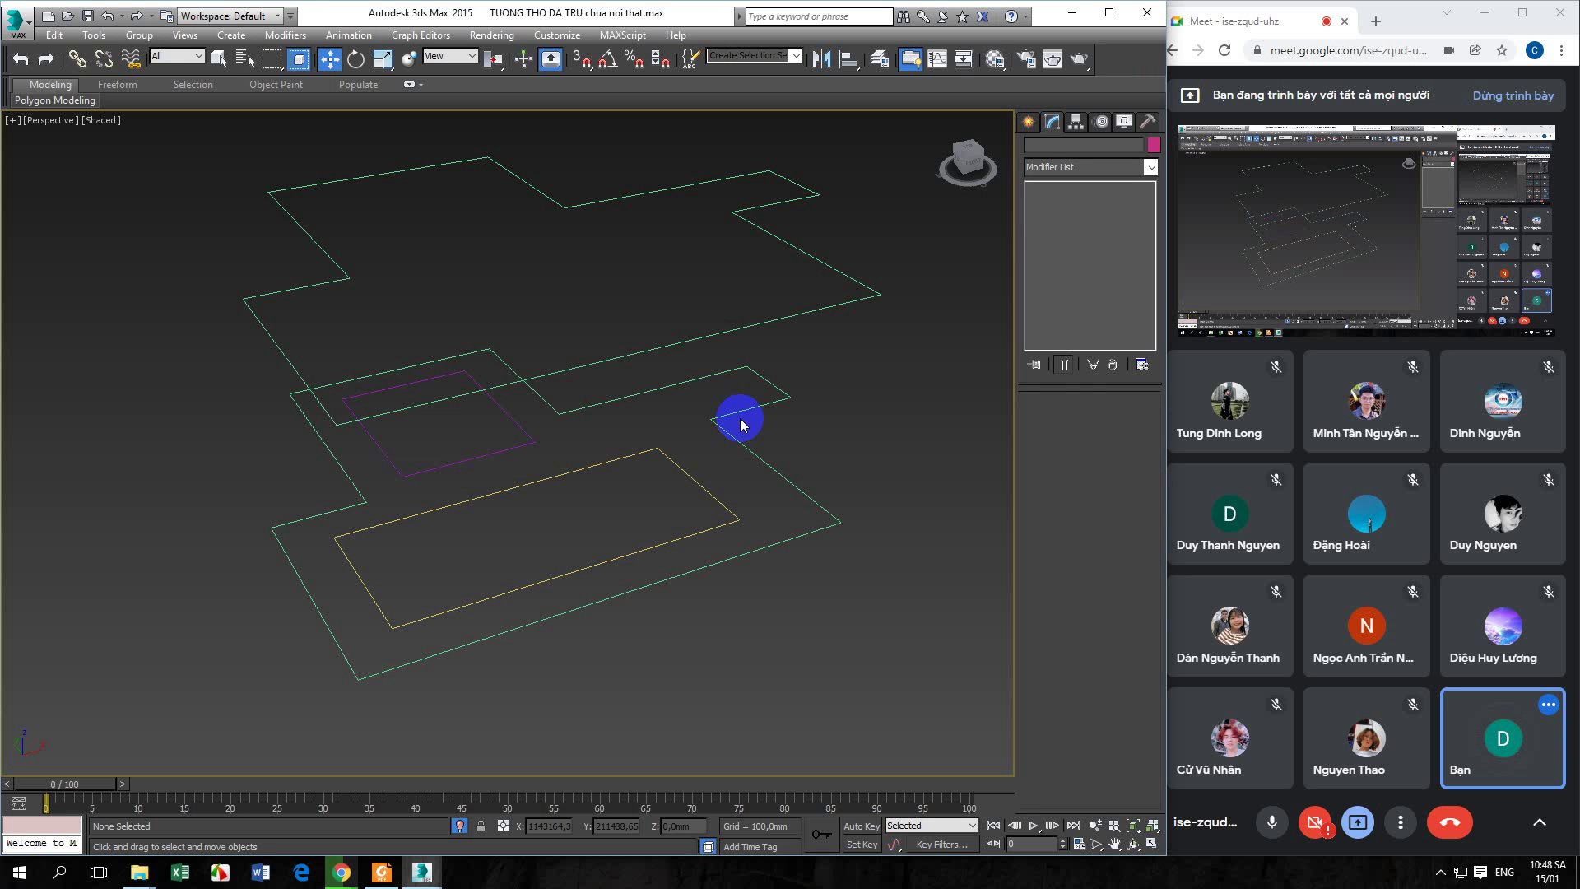
left_click(738, 418)
left_click(1060, 204)
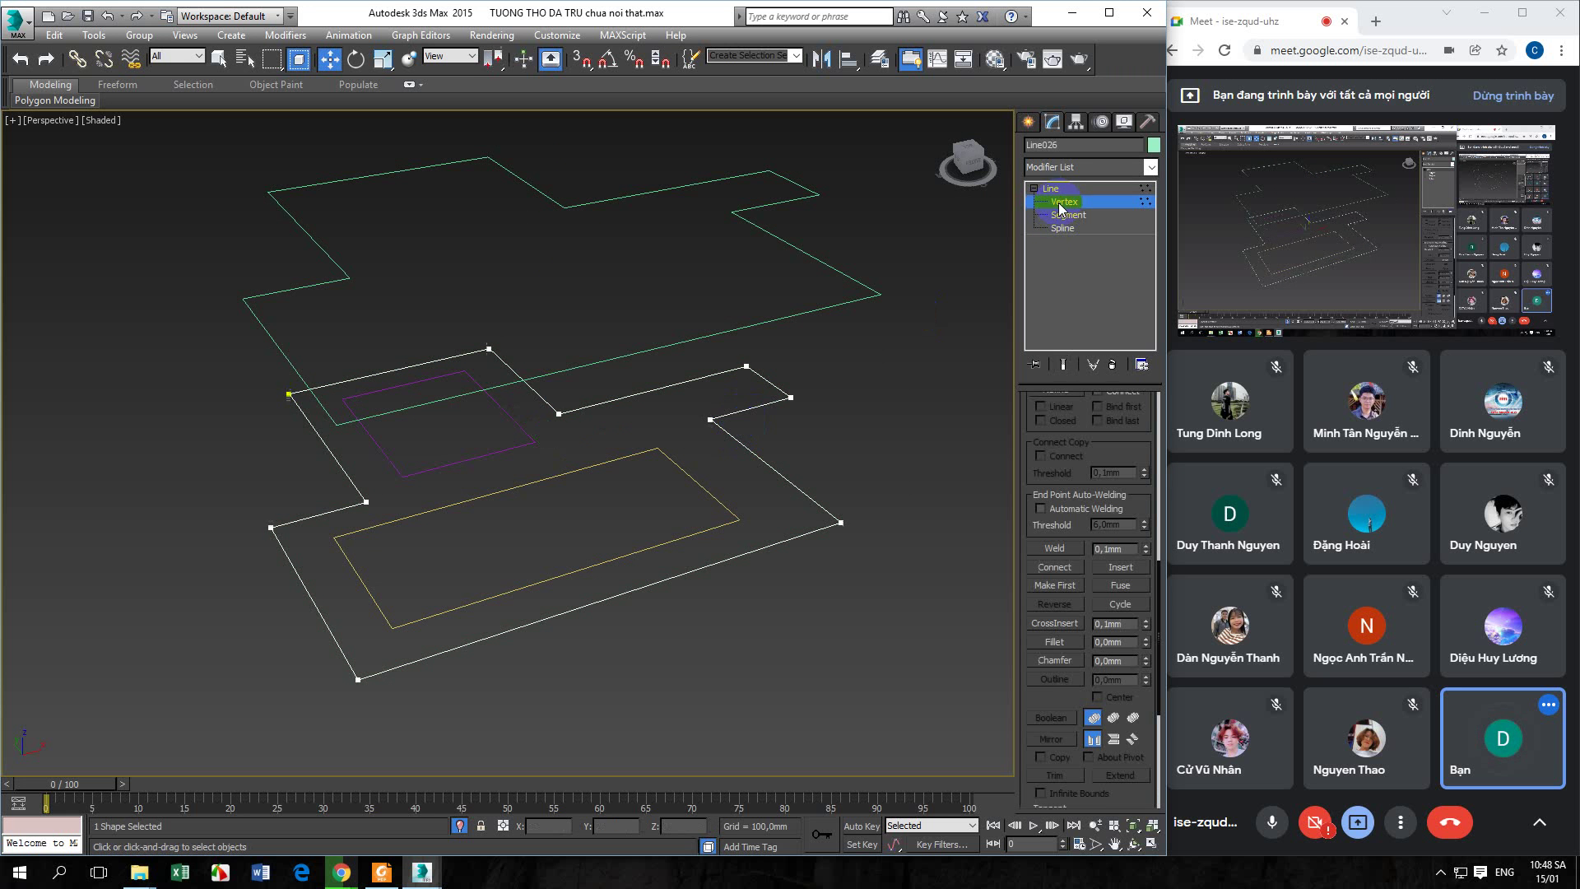
right_click(792, 446)
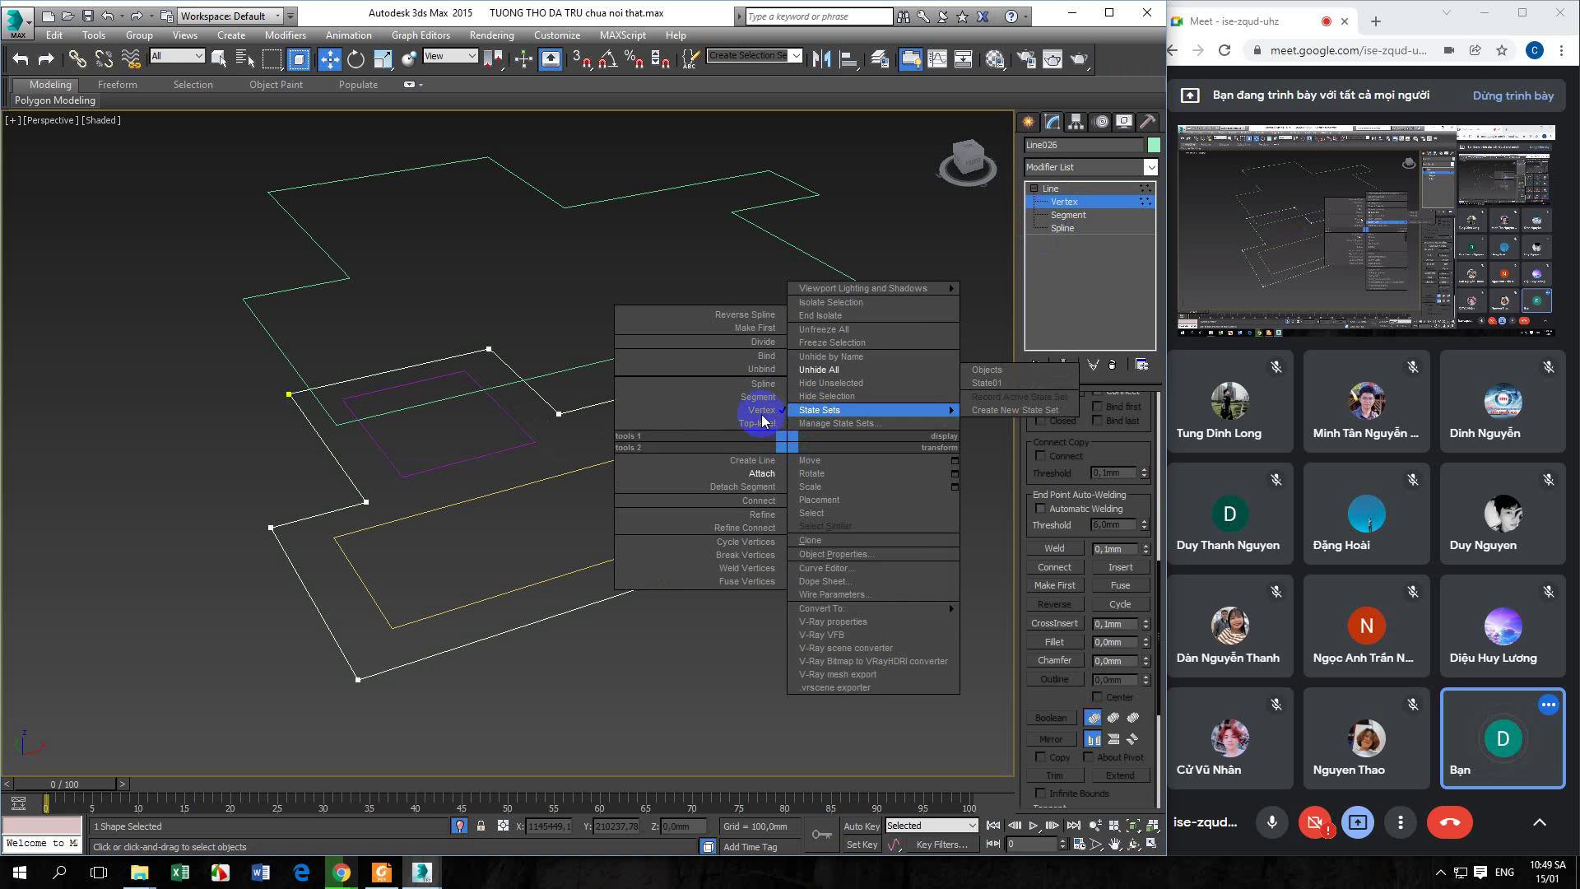
left_click(753, 485)
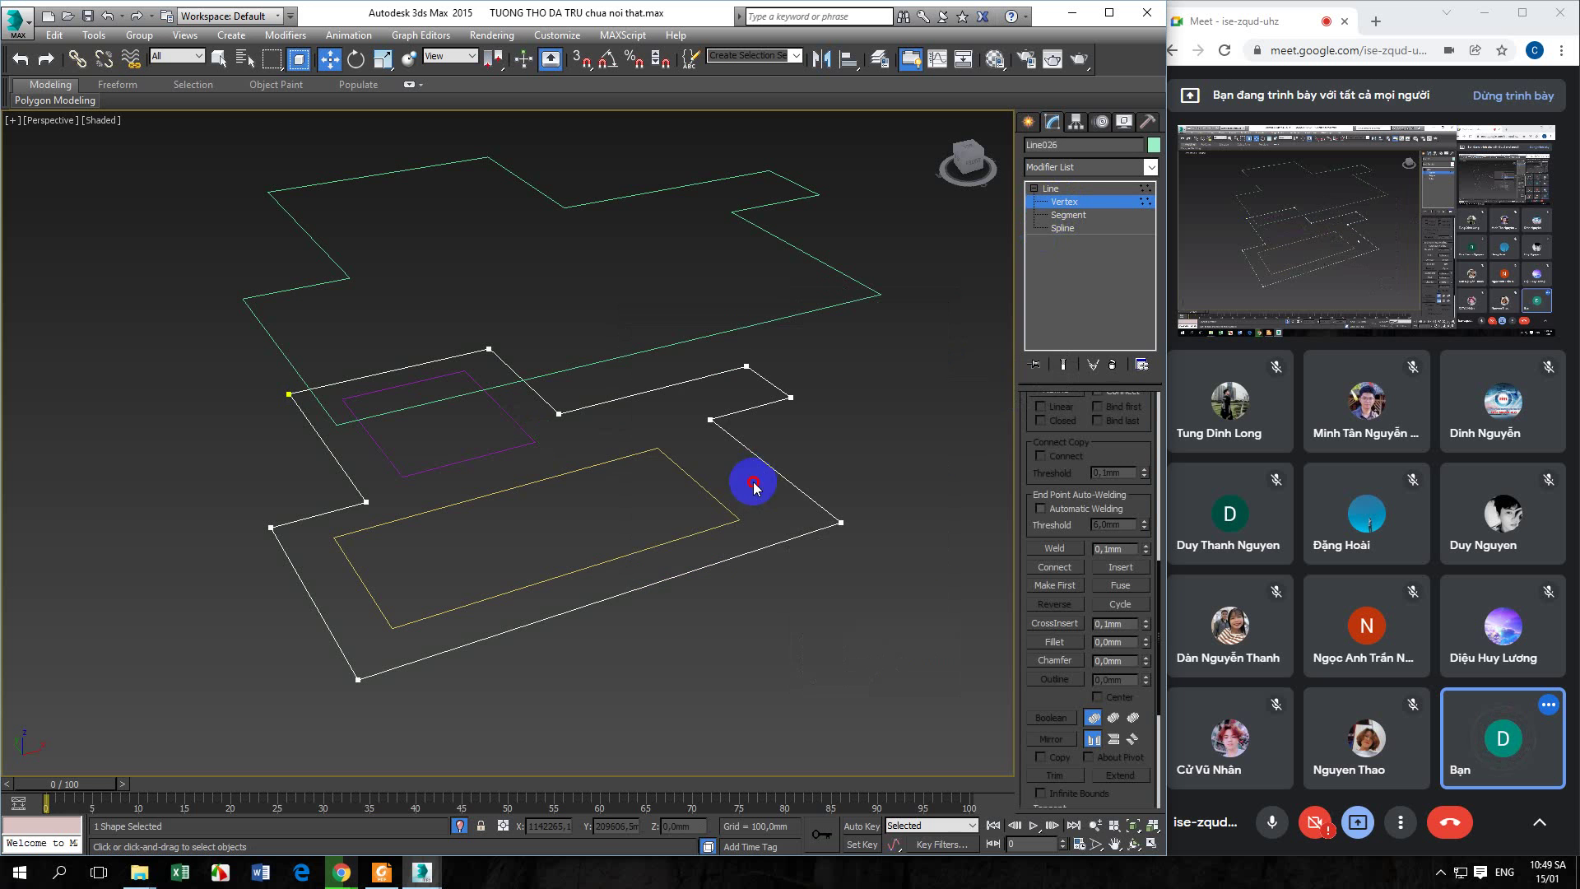
right_click(525, 453)
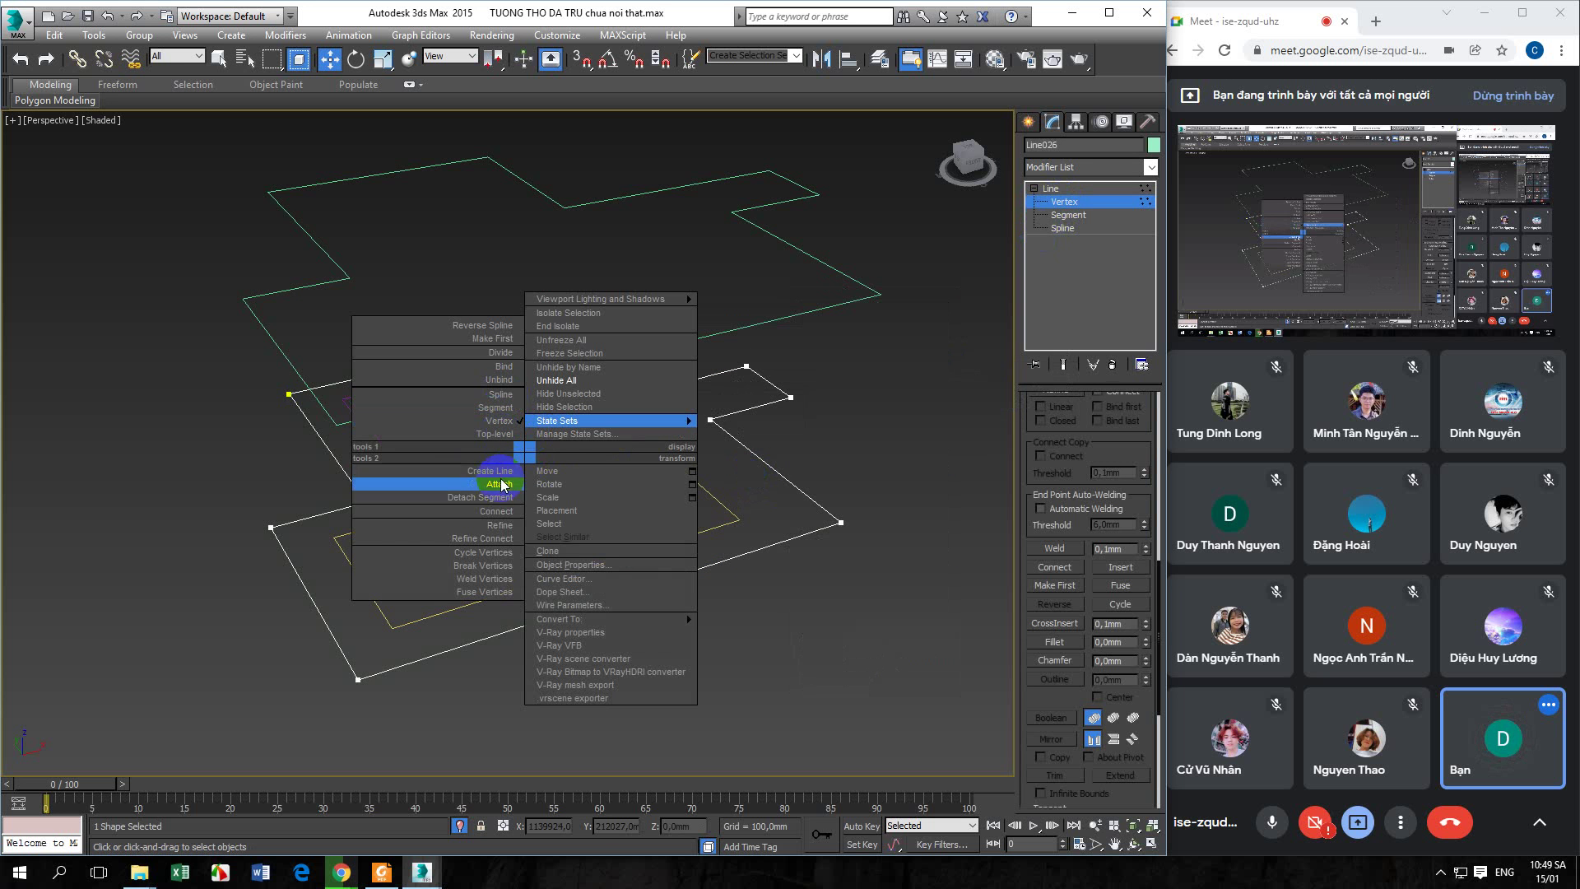
left_click(492, 466)
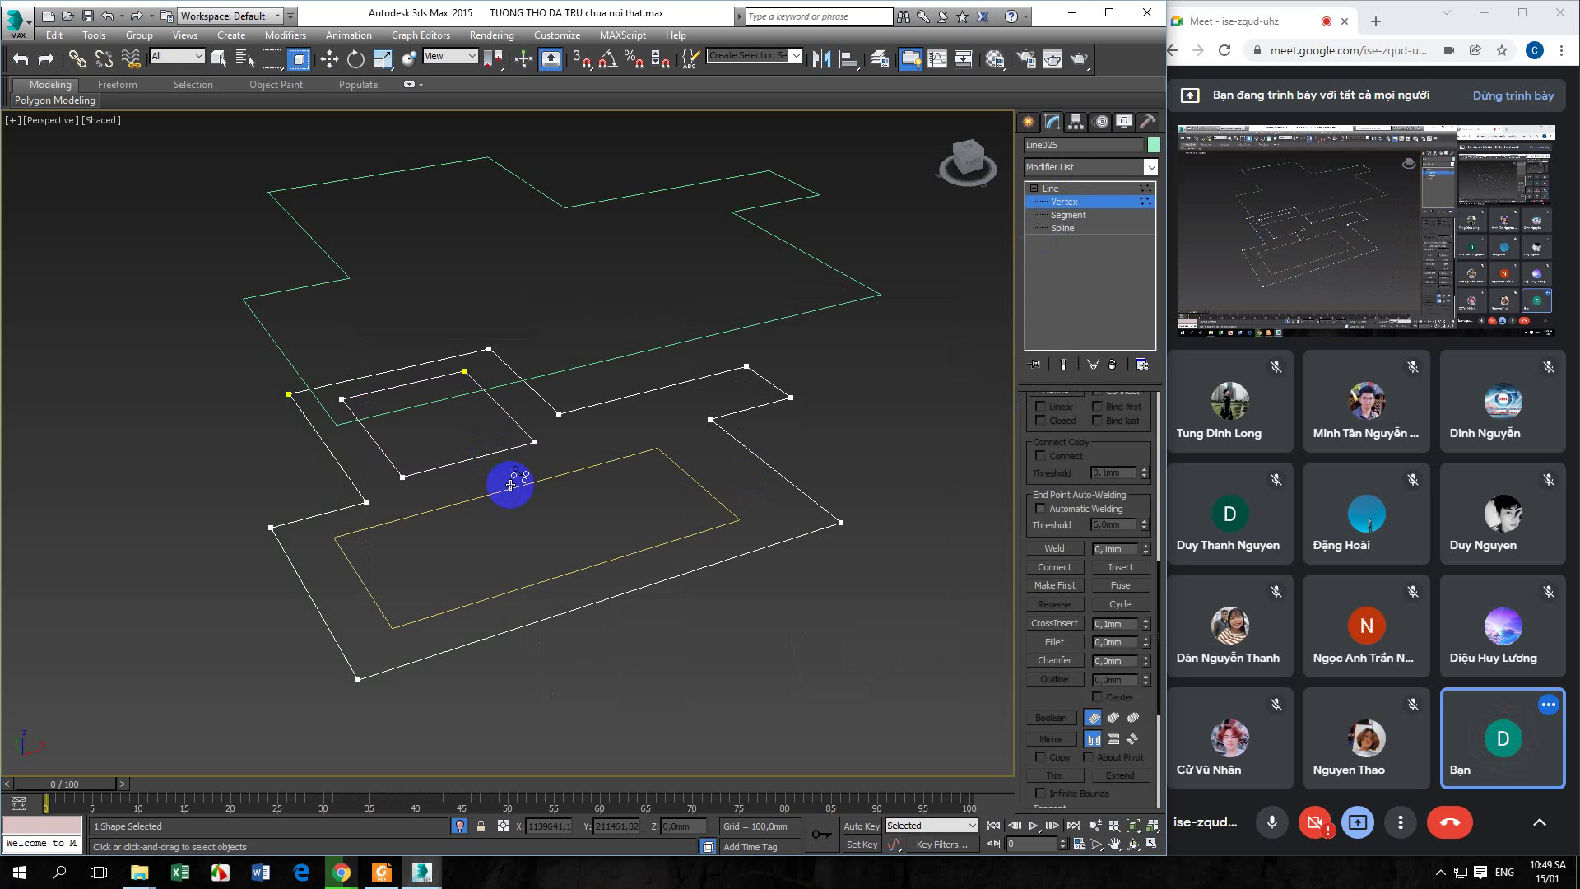
left_click(510, 485)
left_click(1051, 190)
left_click(877, 339)
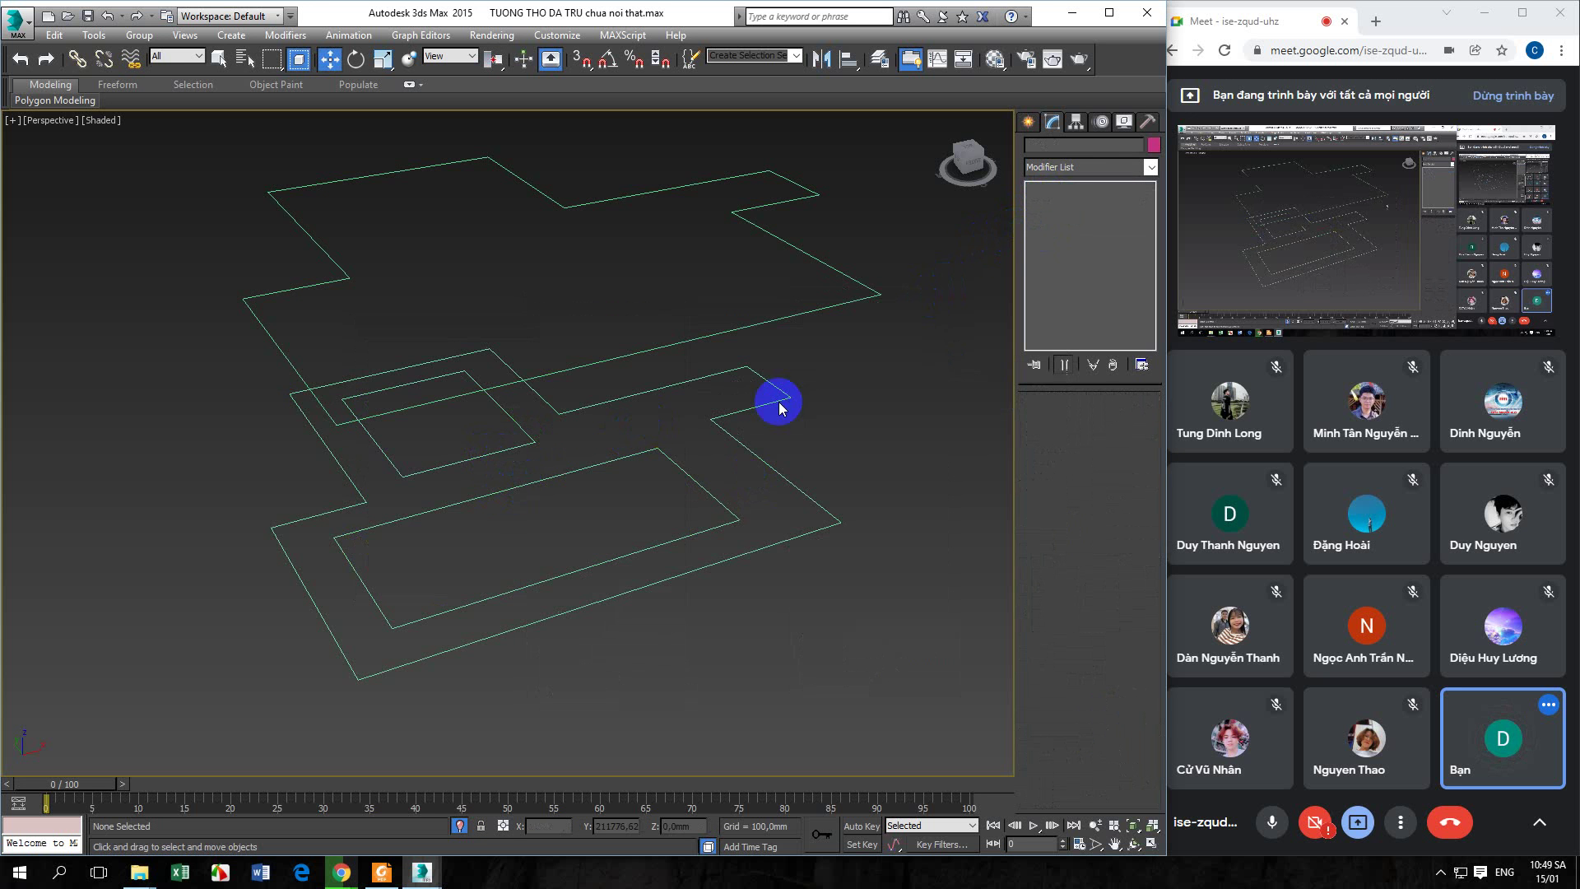
Apply an Extrude modifier to the lower outline with its two attached rectangles
left_click(739, 445)
left_click(1071, 169)
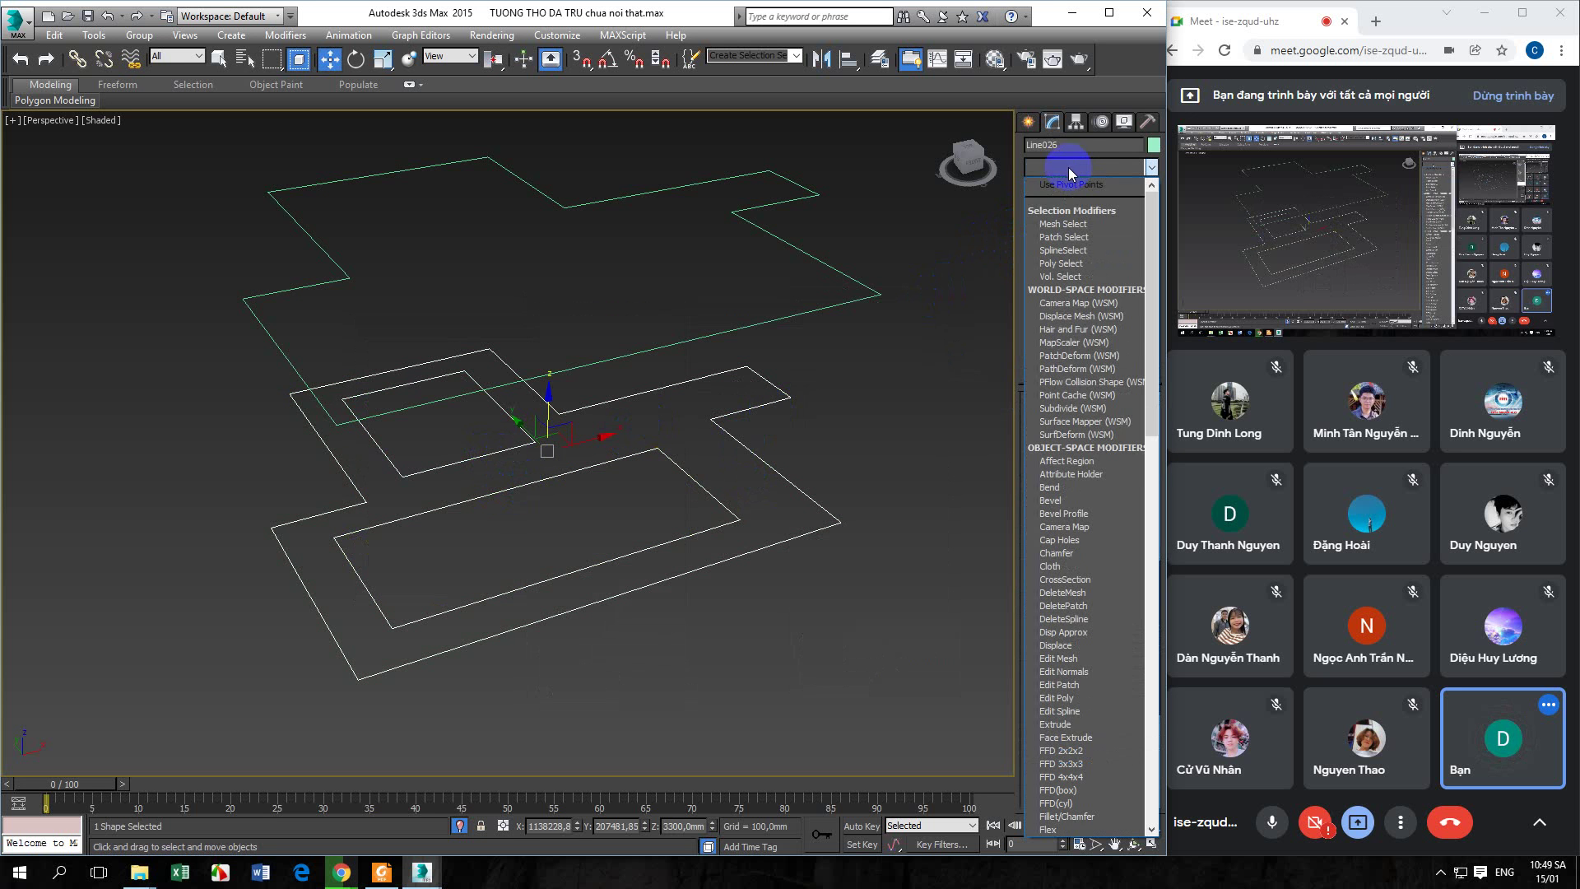
key("e")
left_click(1061, 250)
left_click(864, 408)
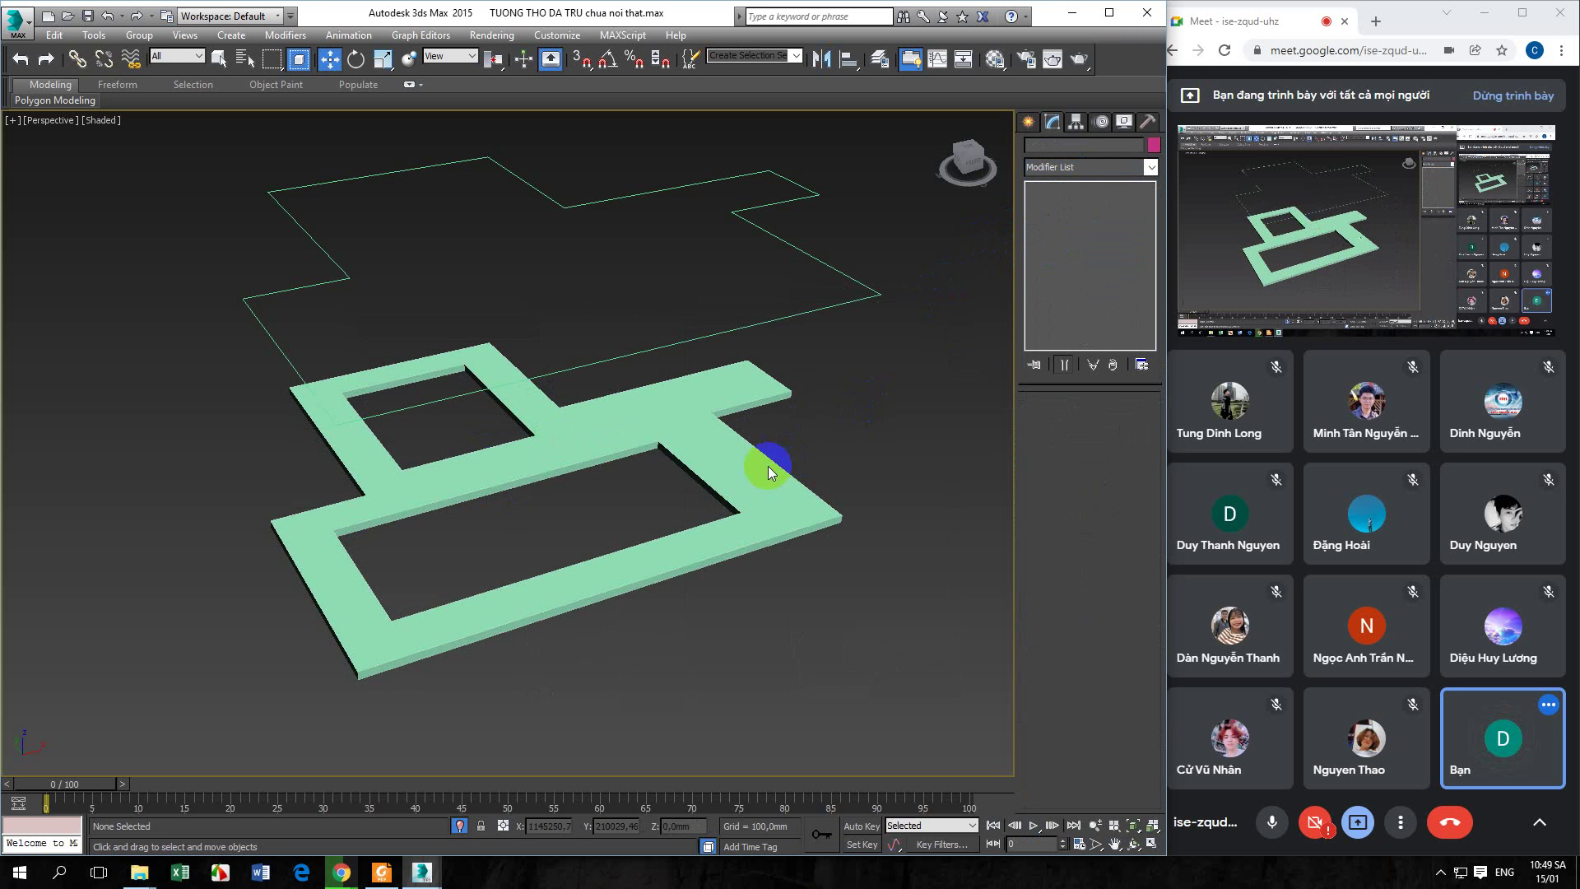
Bring the hidden apartment walls and furniture back into view around the extruded slab
middle_click_drag(681, 430, 649, 487, "alt")
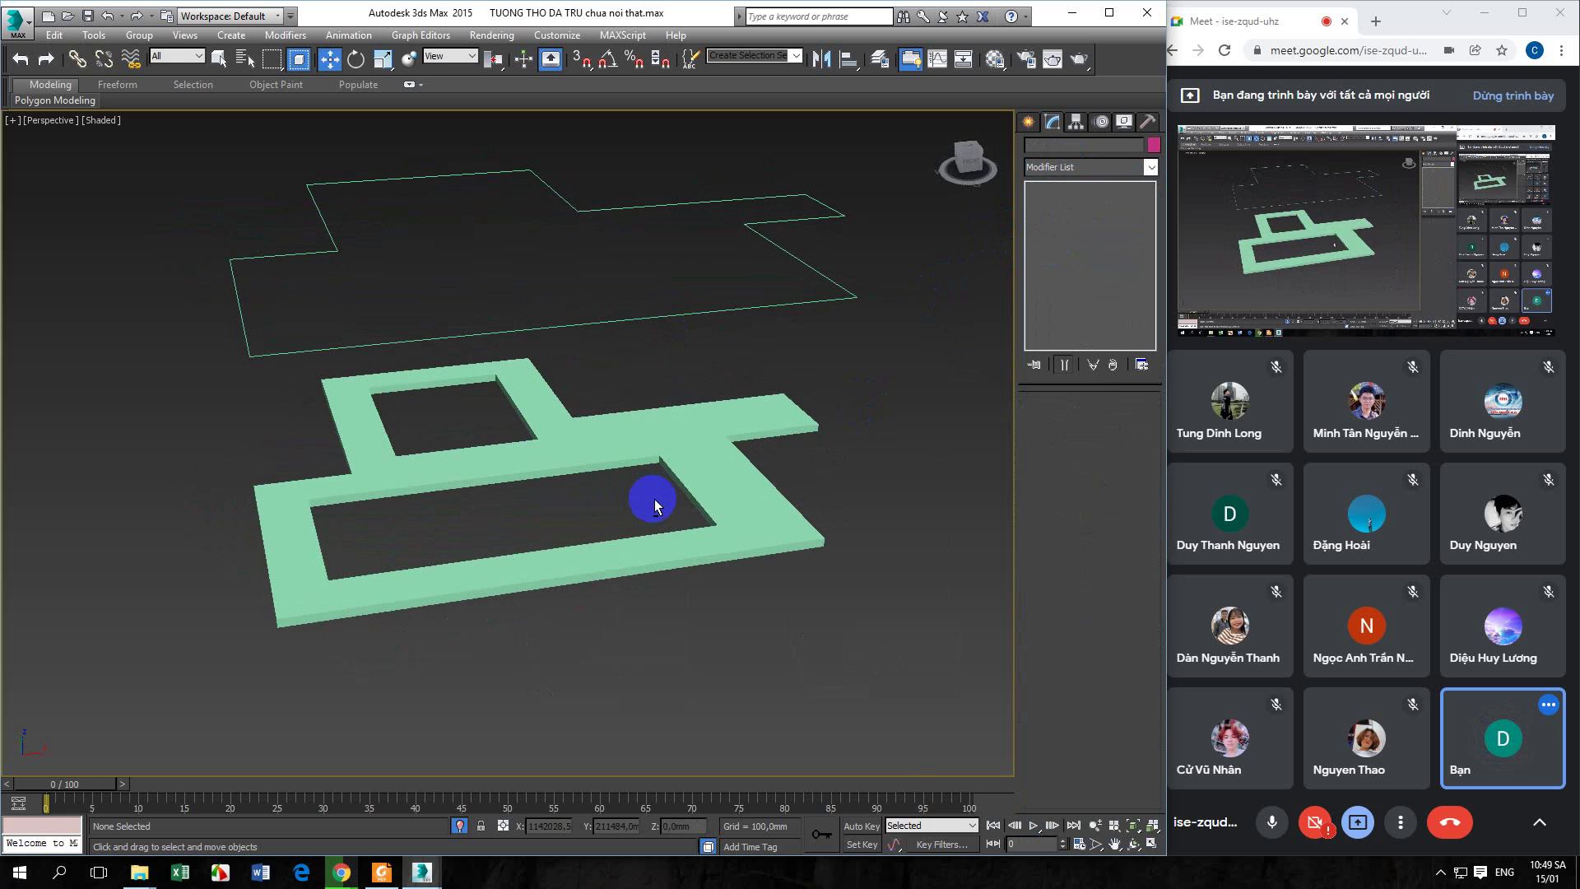
right_click(644, 467)
left_click(724, 381)
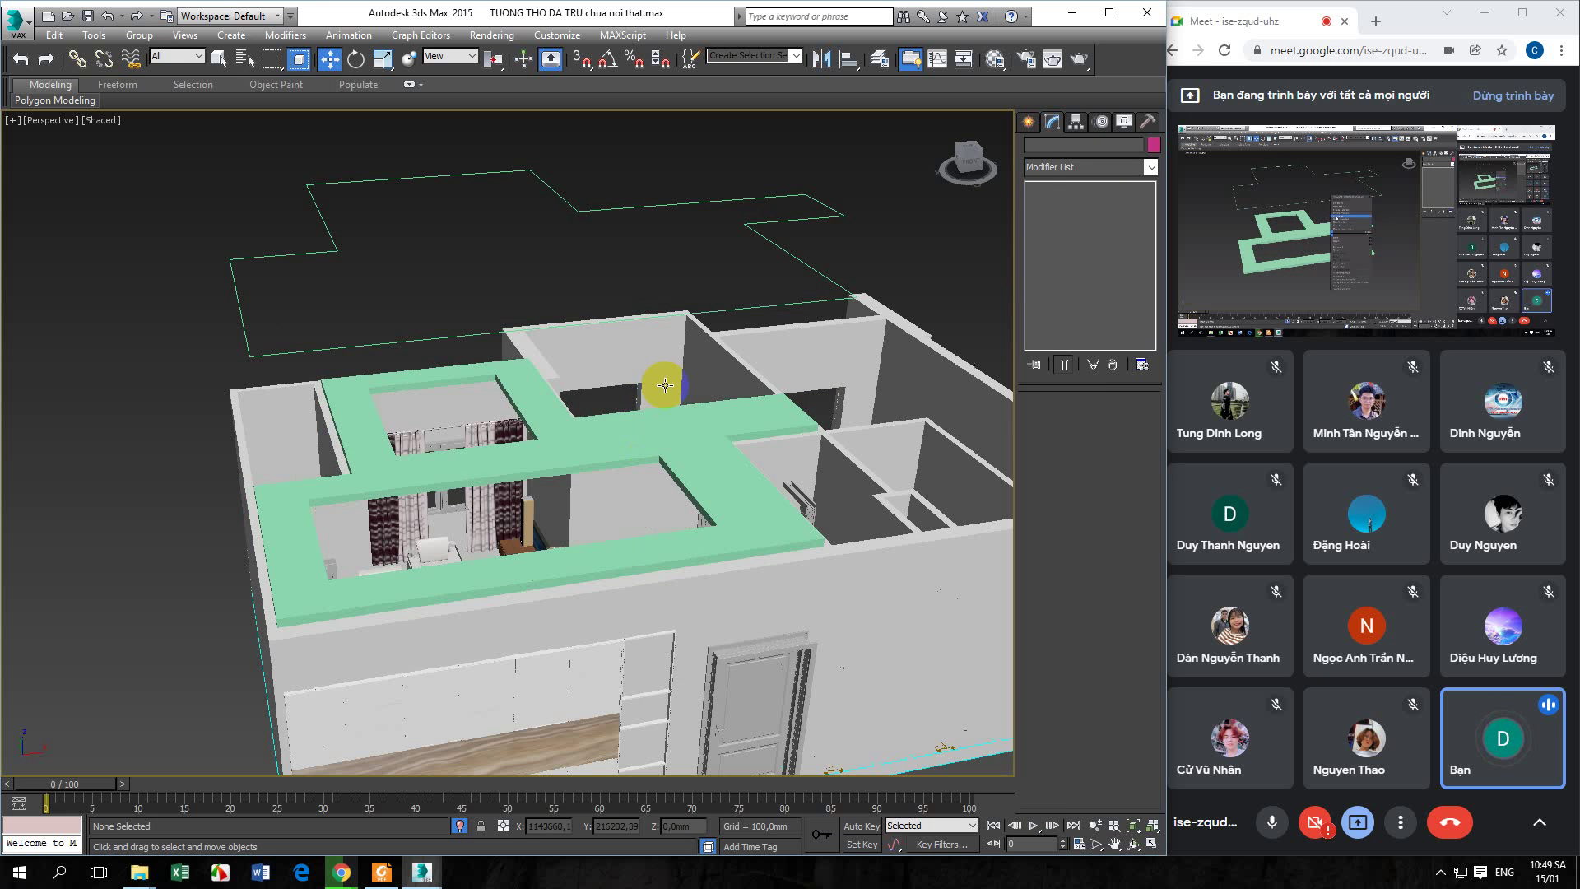
Move the extruded ceiling slab with two openings down 100 mm using a relative Z offset
left_click(572, 457)
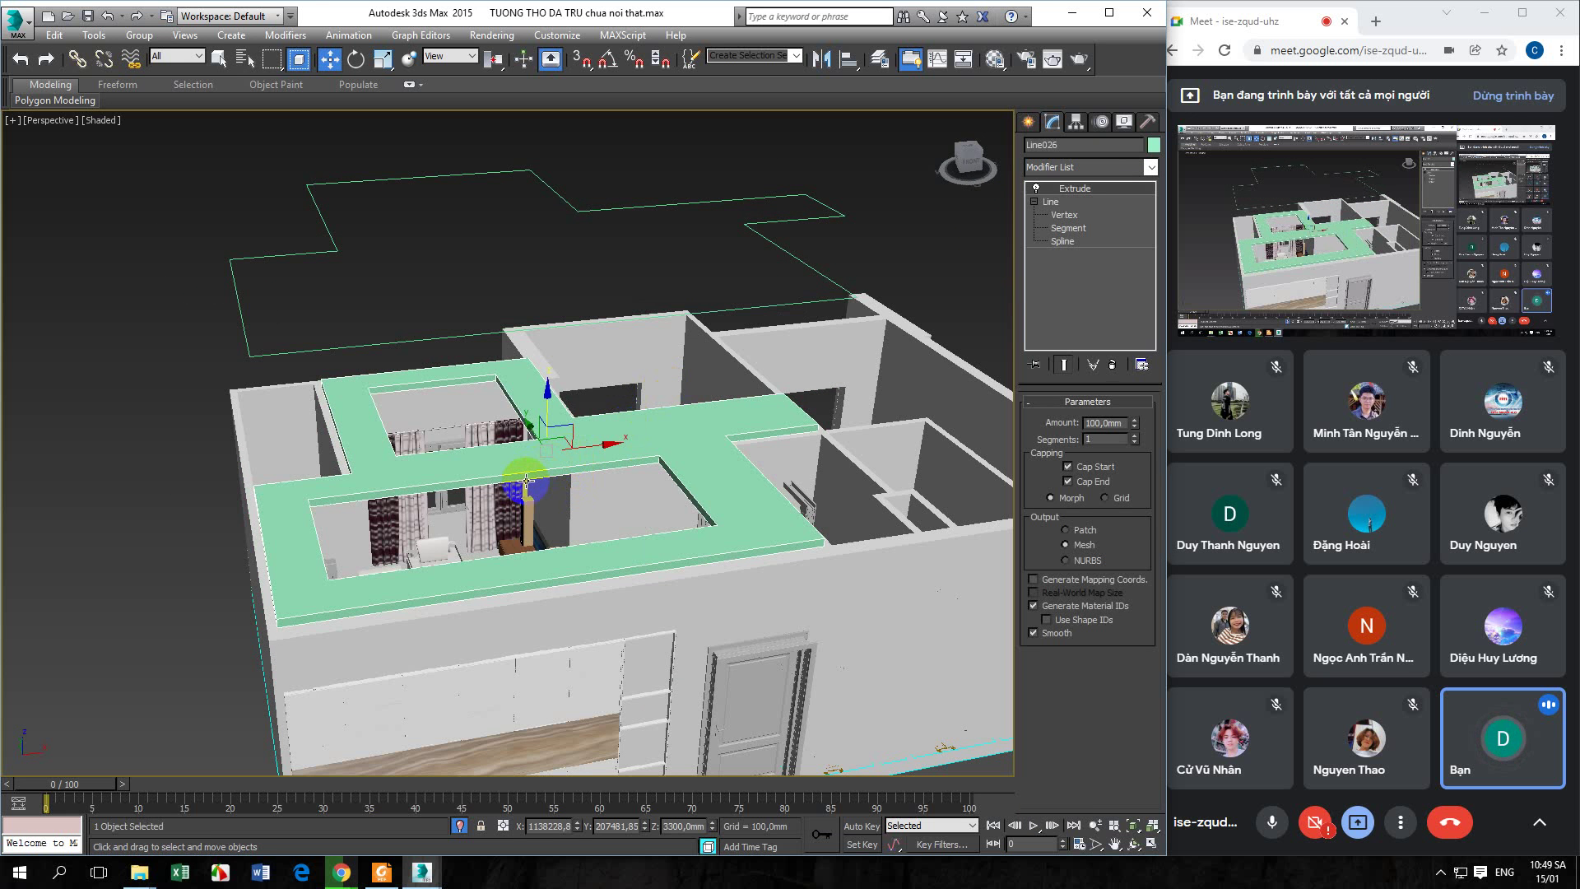
scroll(483, 502, "up", 4)
middle_click_drag(452, 508, 483, 465, "alt")
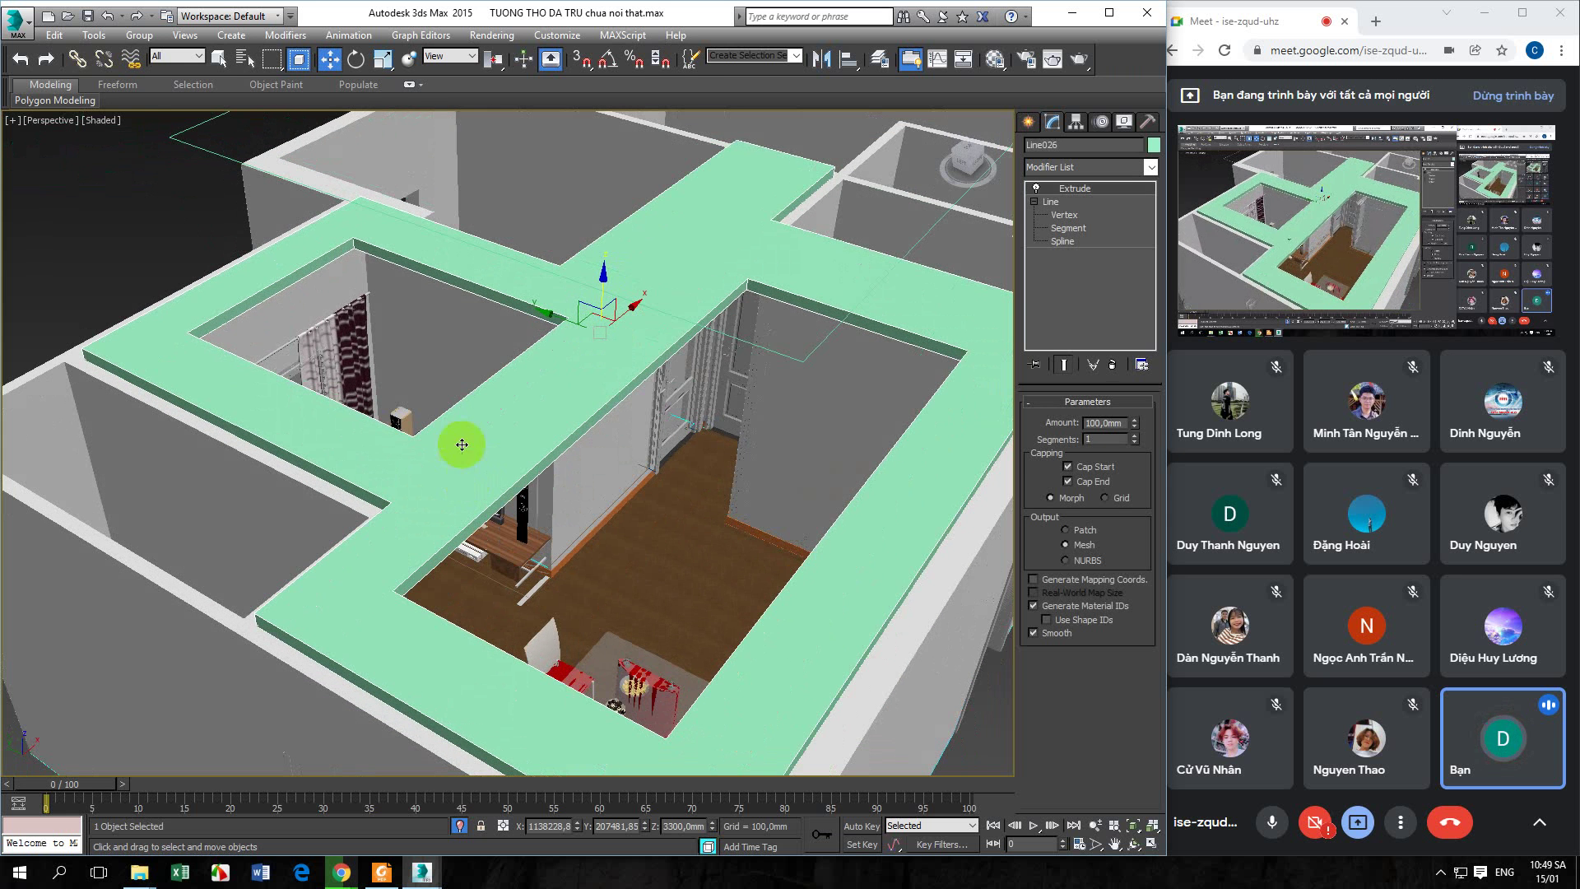
right_click(329, 59)
left_click(832, 309)
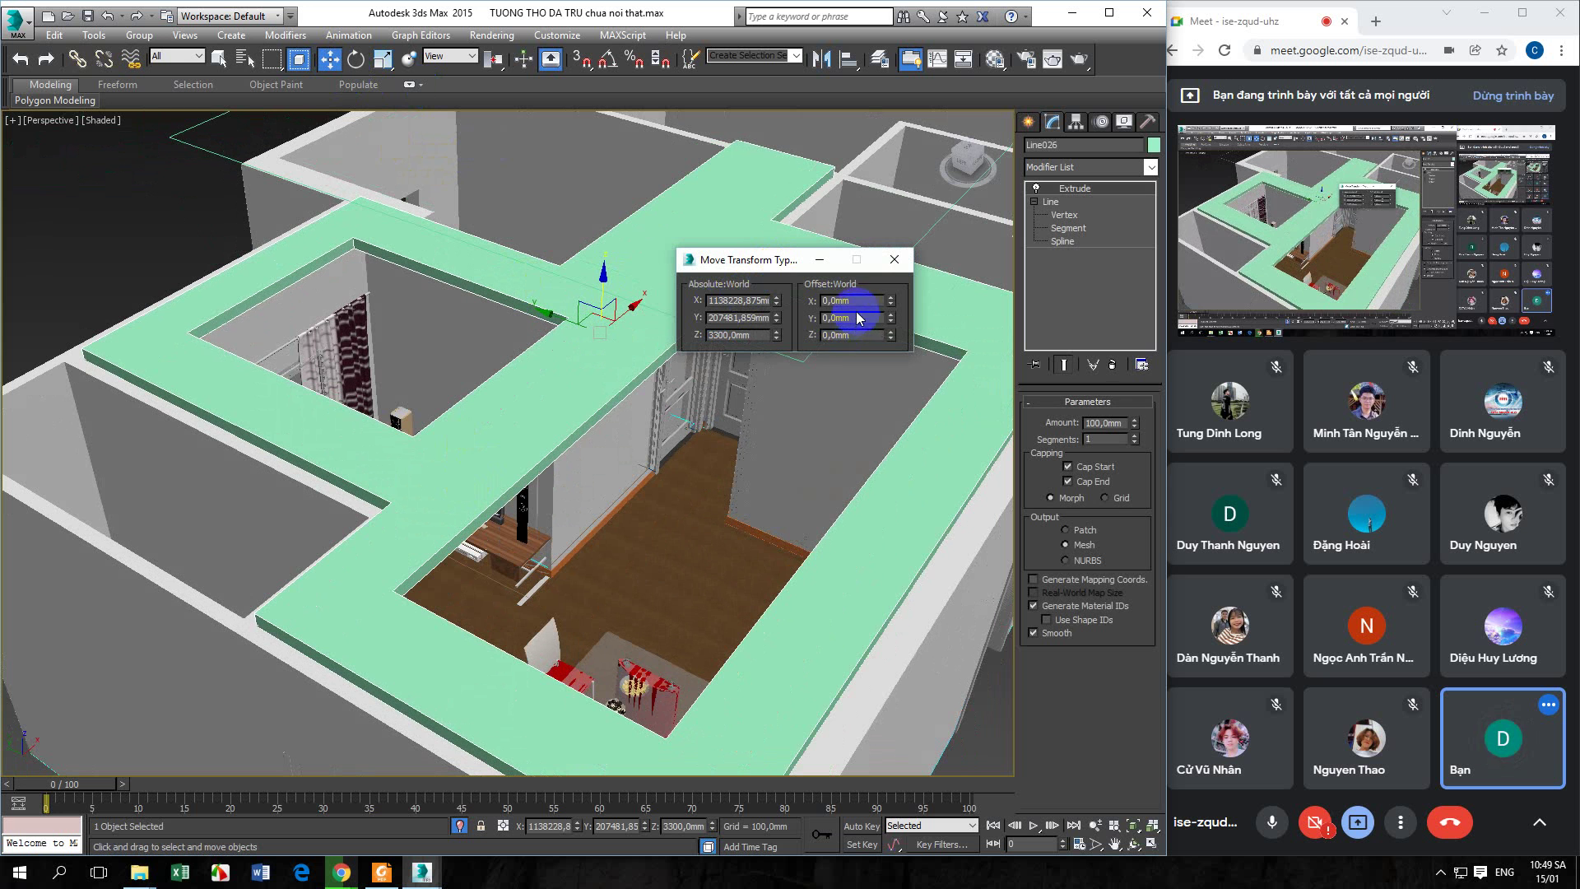
left_click_drag(858, 336, 820, 337)
type("00")
key("Return")
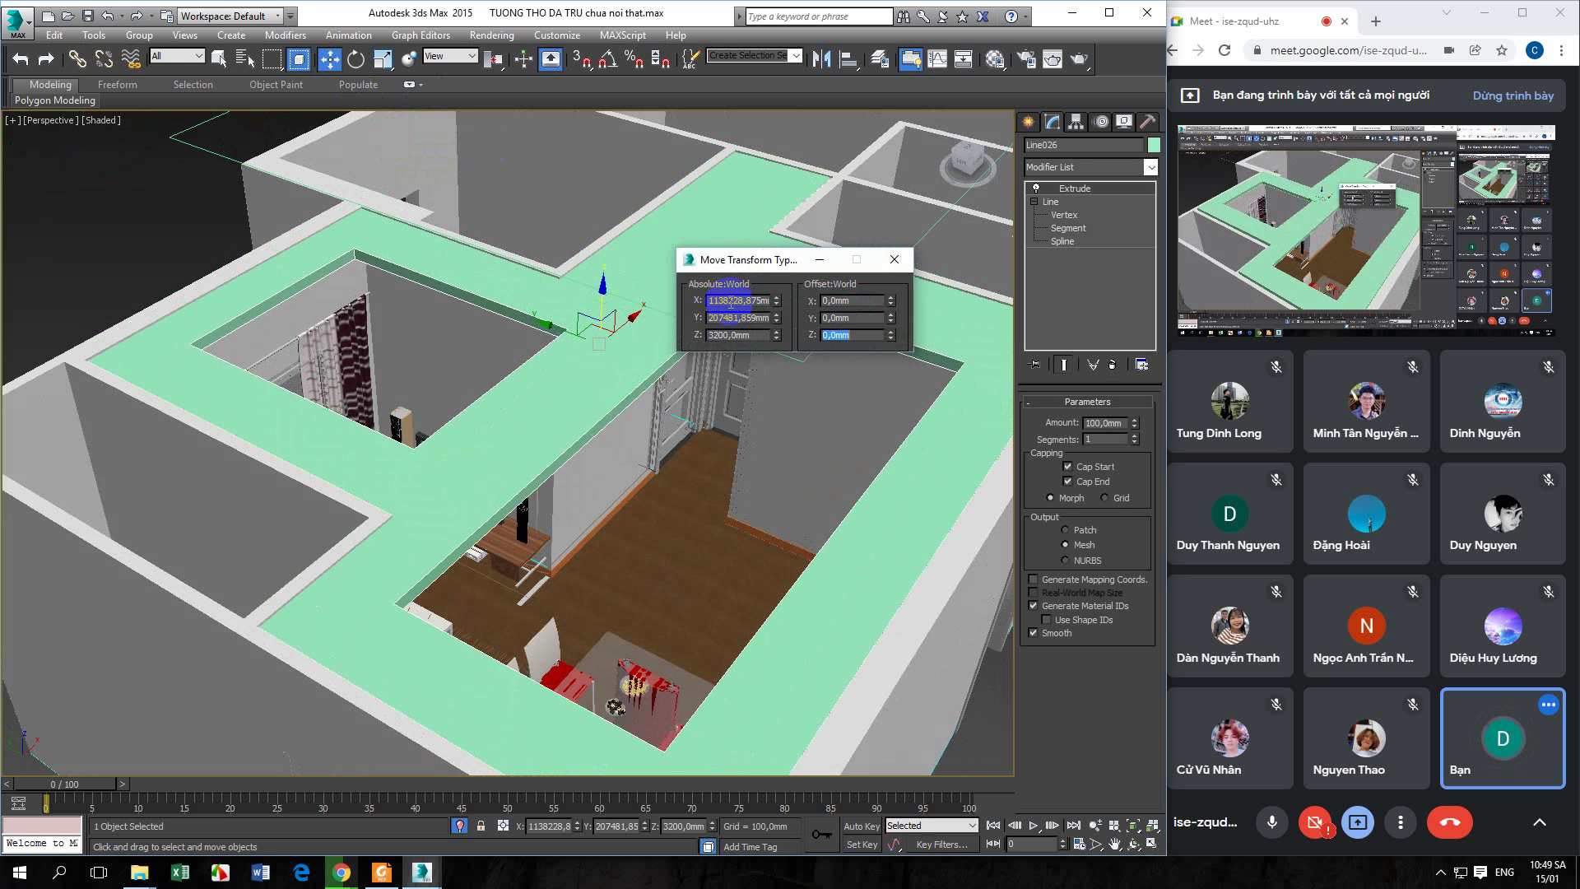
Lower the slab with the two openings by another 300 mm on Z and close the transform dialog
type("-30")
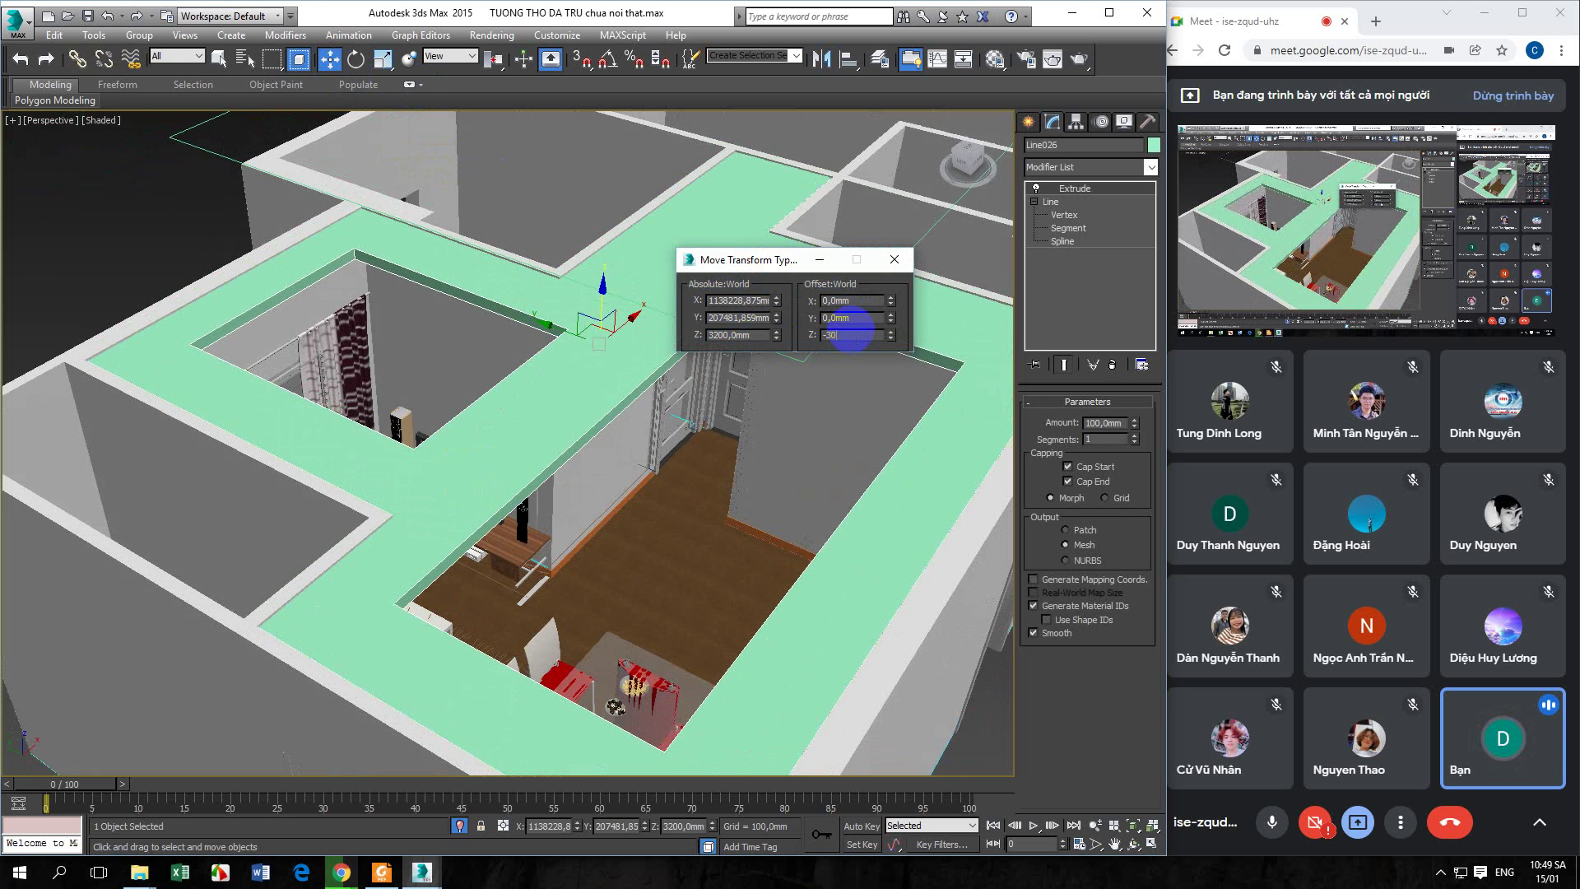
type("0")
key("Return")
left_click(897, 267)
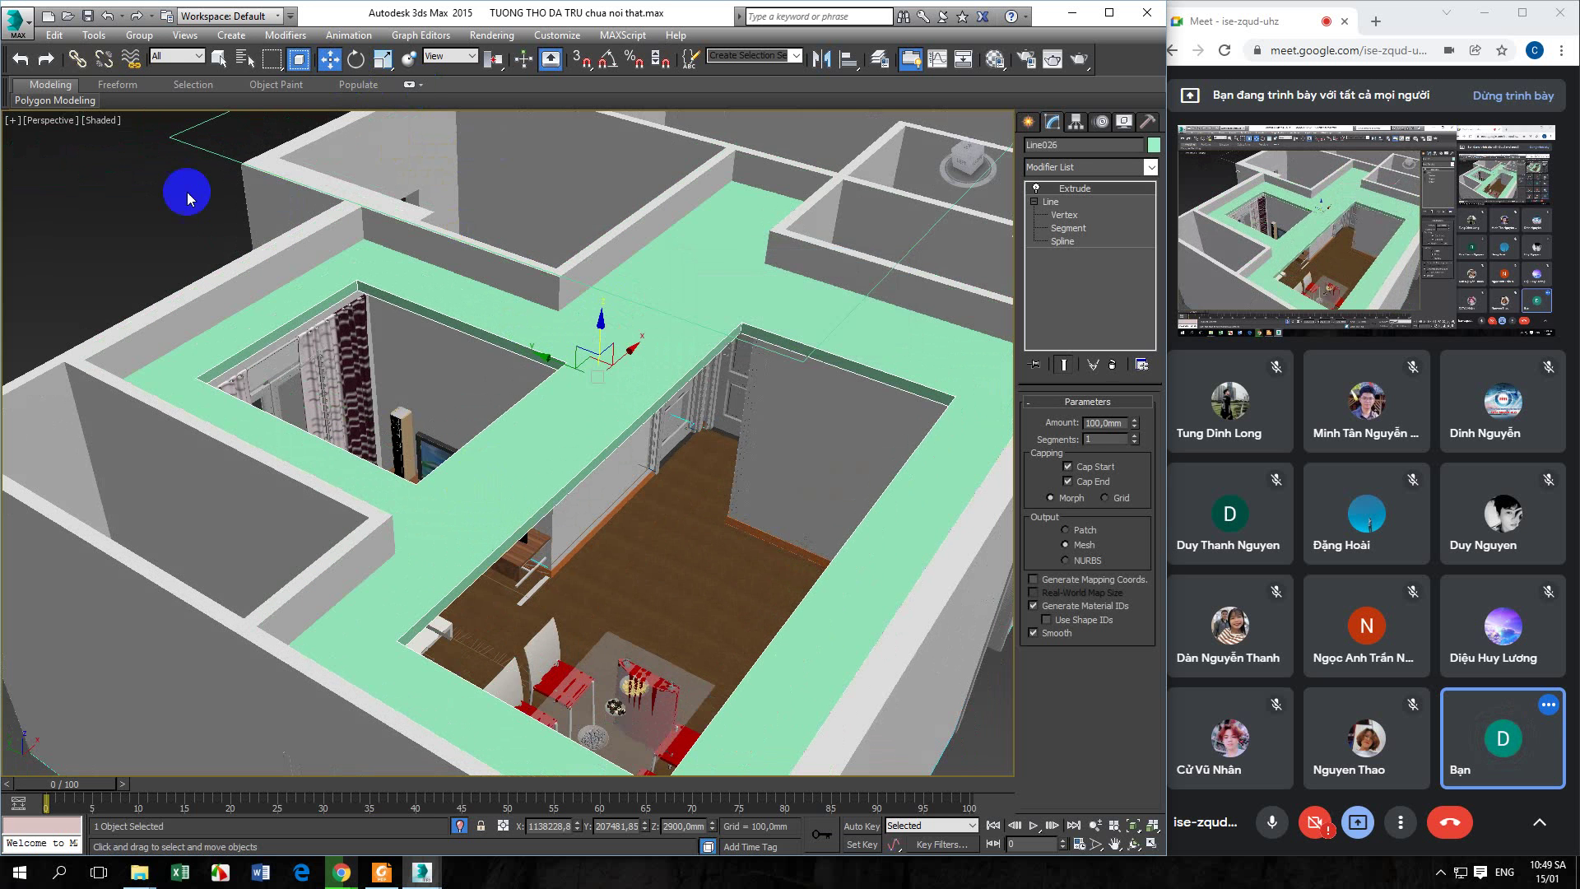
Assign the unused 10 - Default material from the Material Editor to the lowered slab
left_click(198, 165)
middle_click_drag(144, 283, 290, 422, "alt")
key("m")
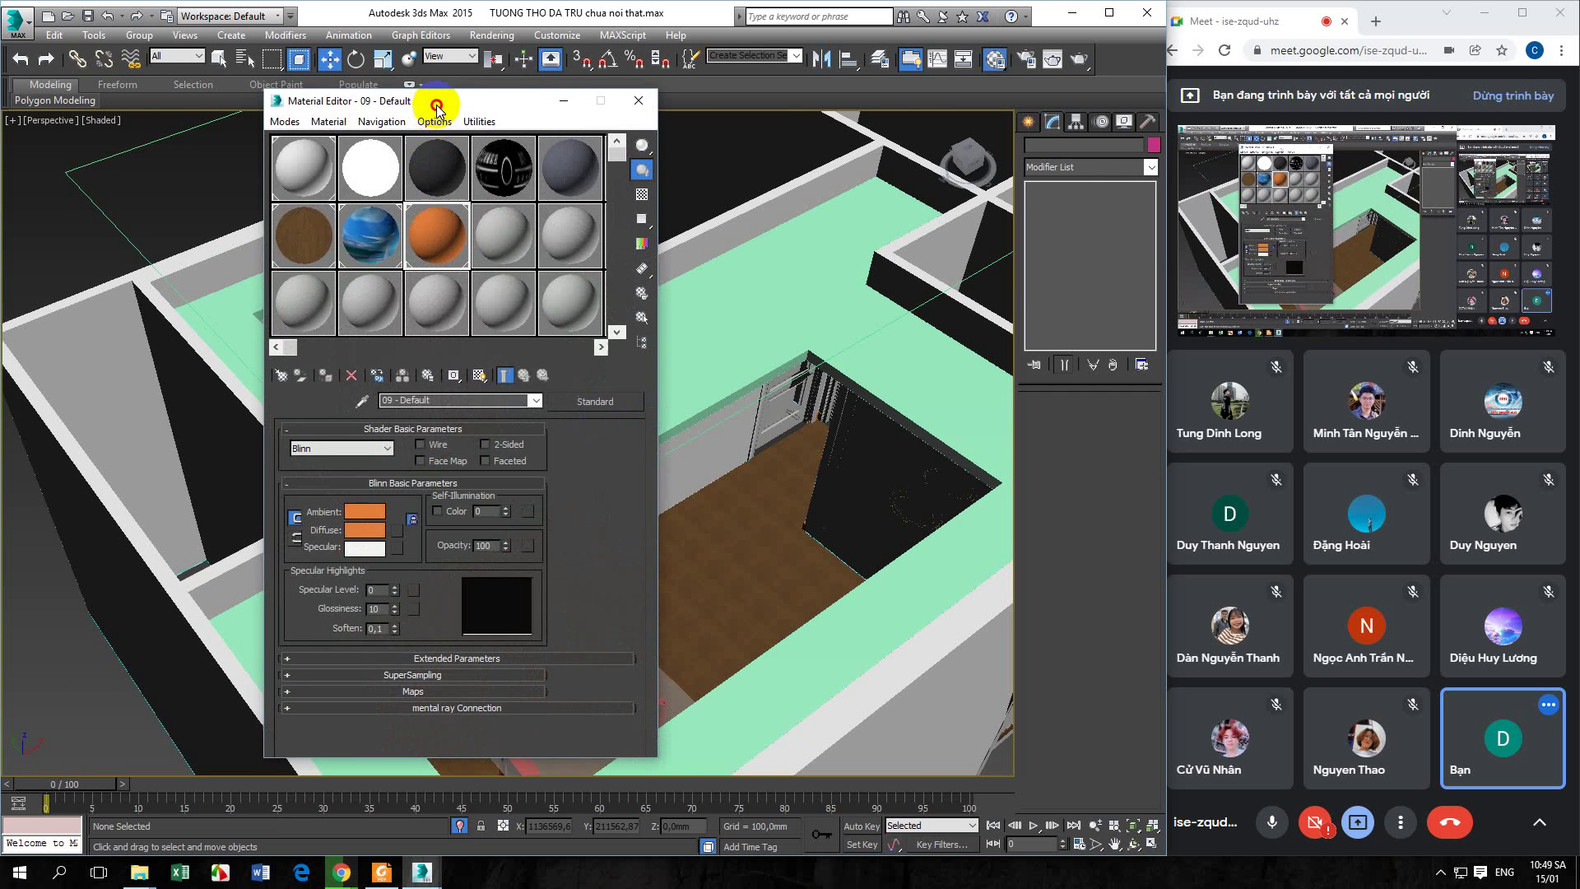
left_click_drag(431, 98, 934, 130)
left_click(1005, 271)
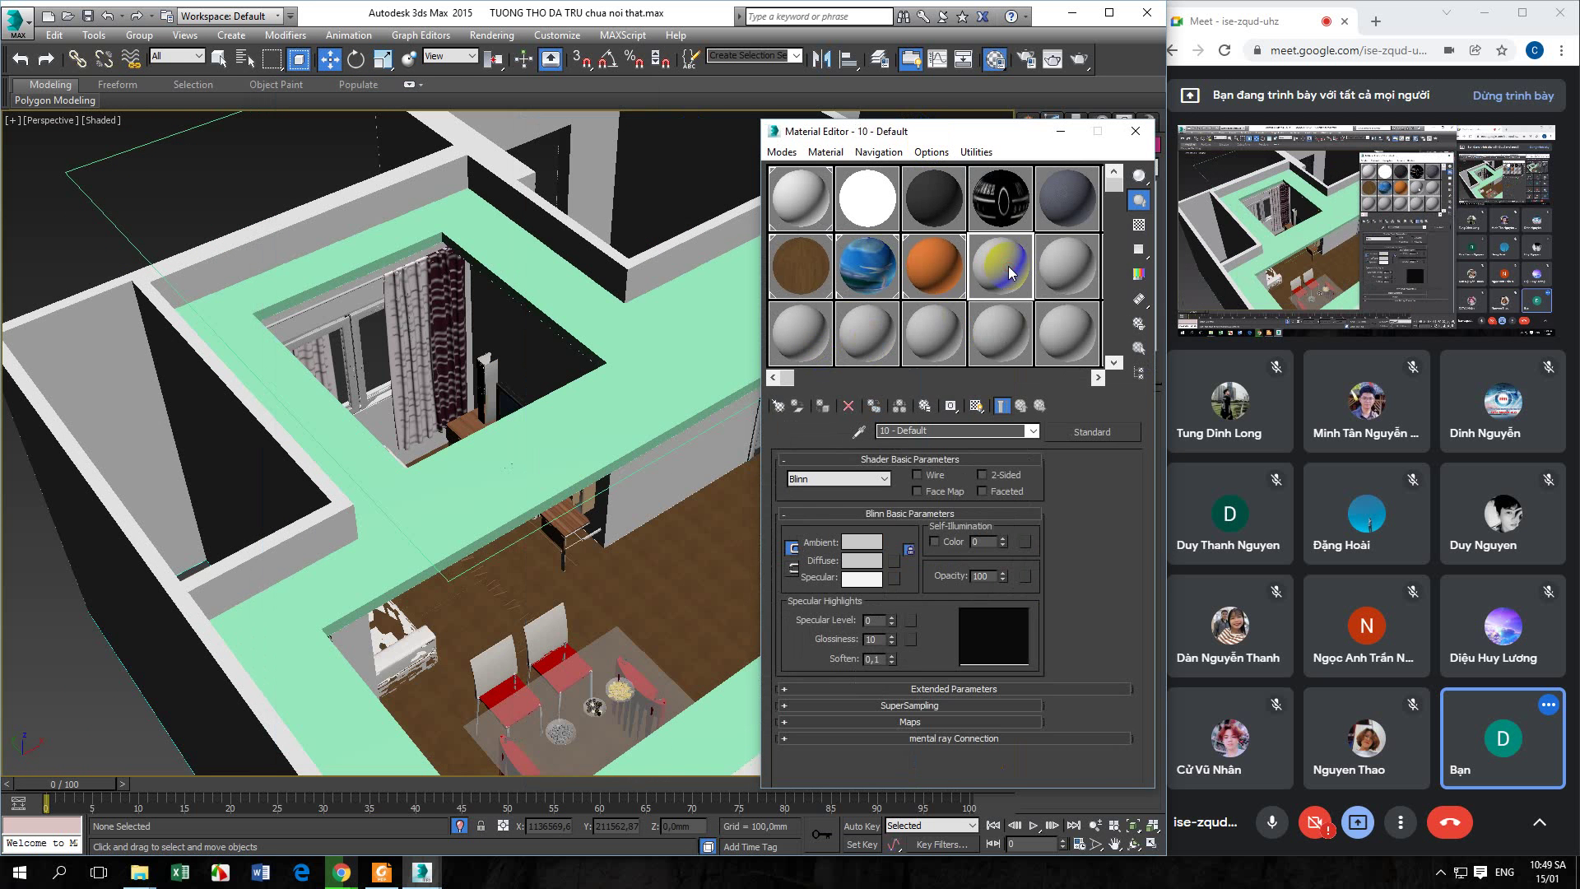
left_click_drag(754, 405, 640, 398)
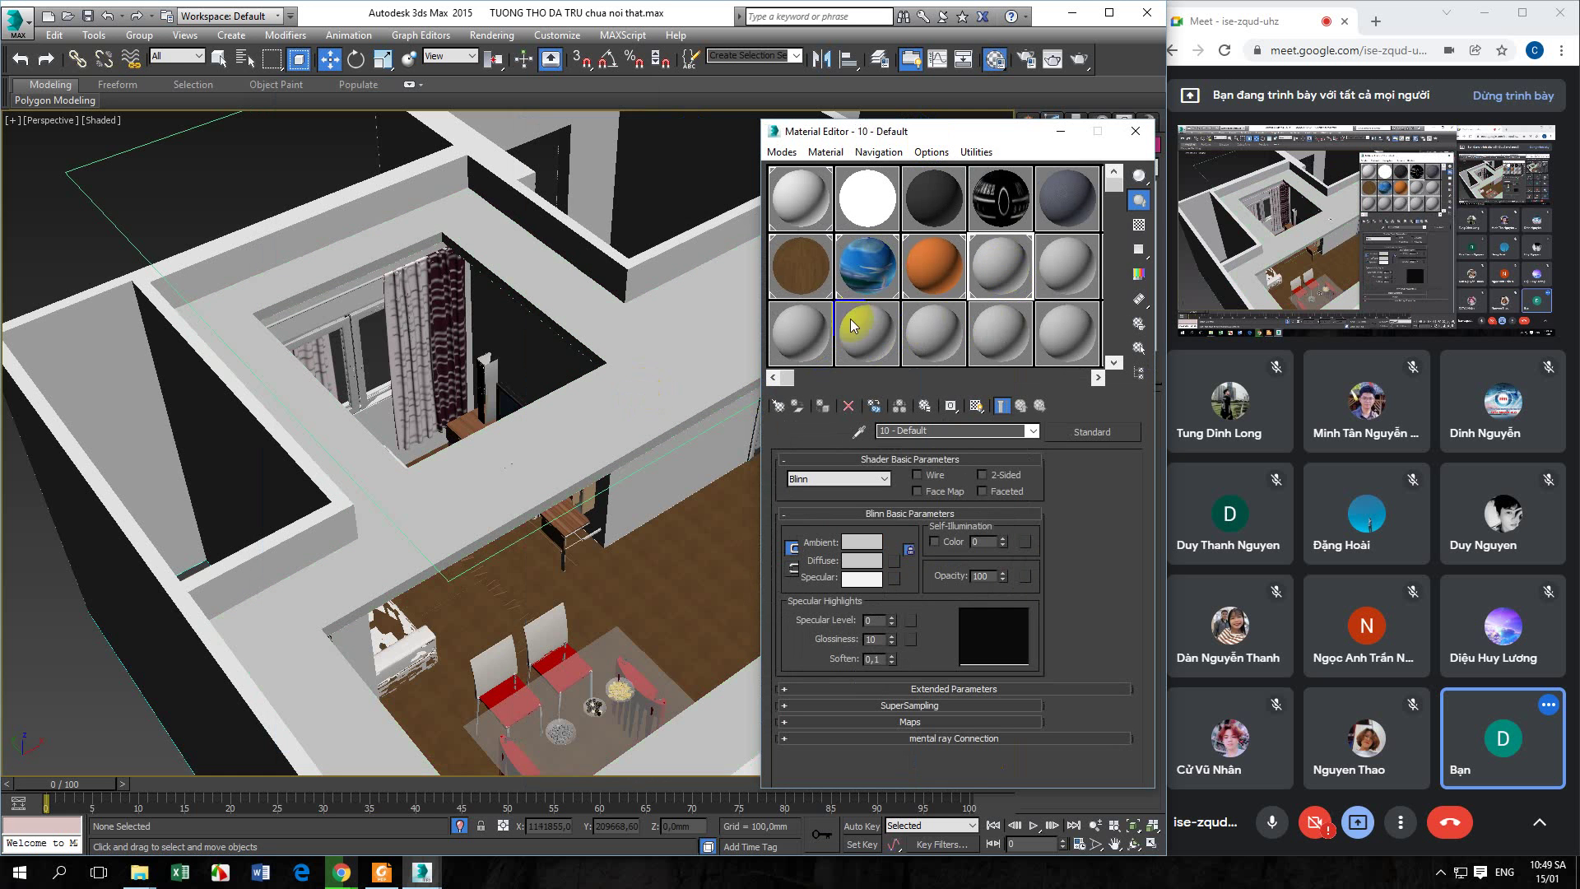
Lighten the diffuse colour of the 10 - Default material to near white
left_click(878, 559)
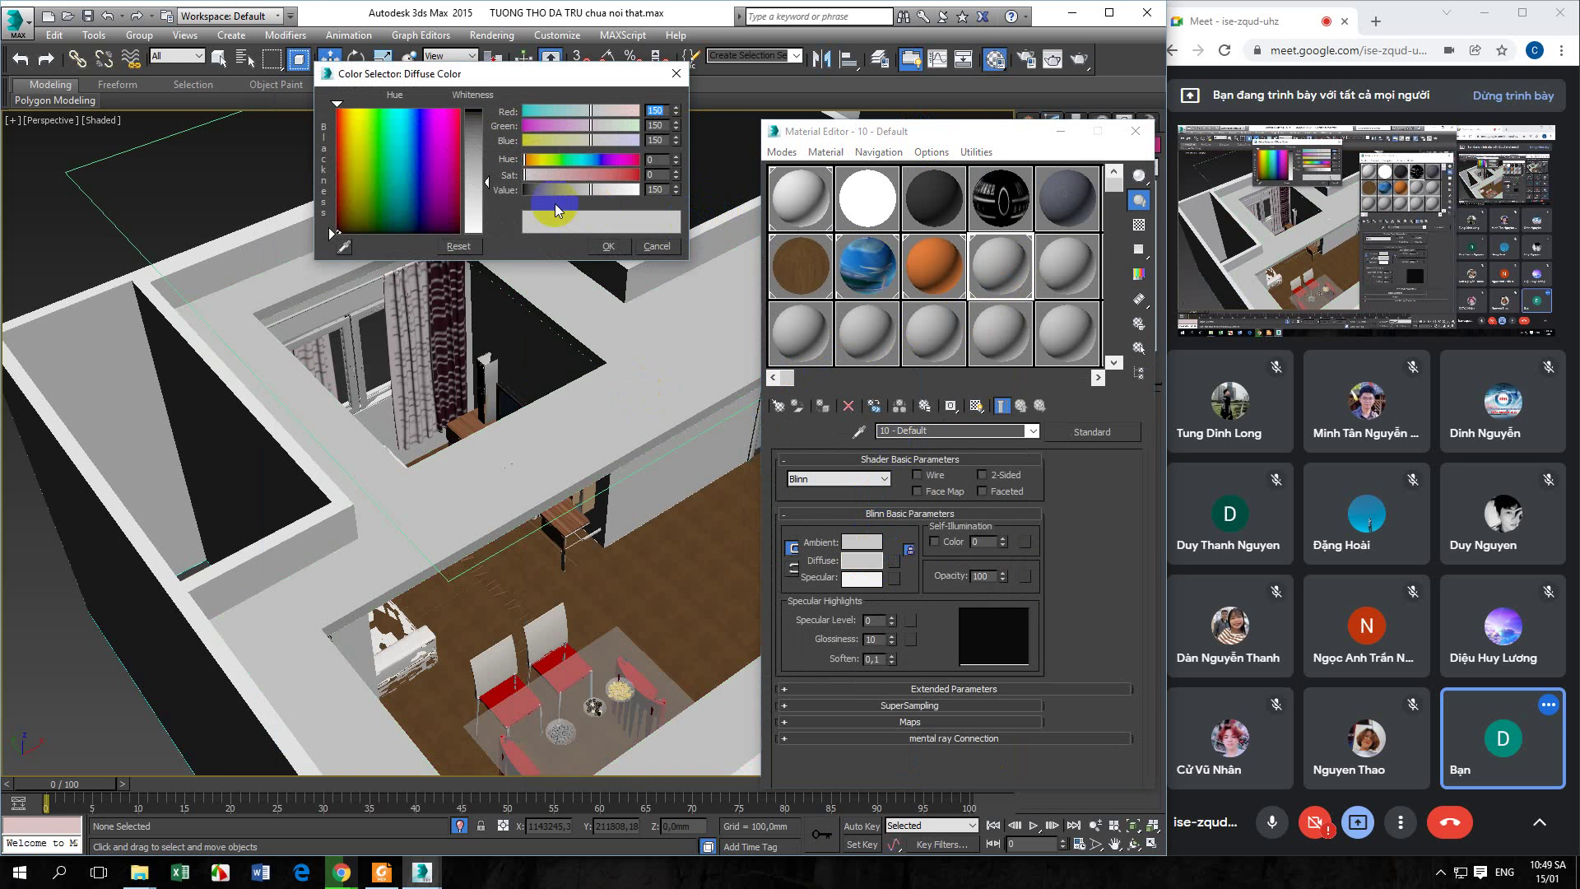
left_click_drag(478, 185, 478, 209)
left_click(608, 246)
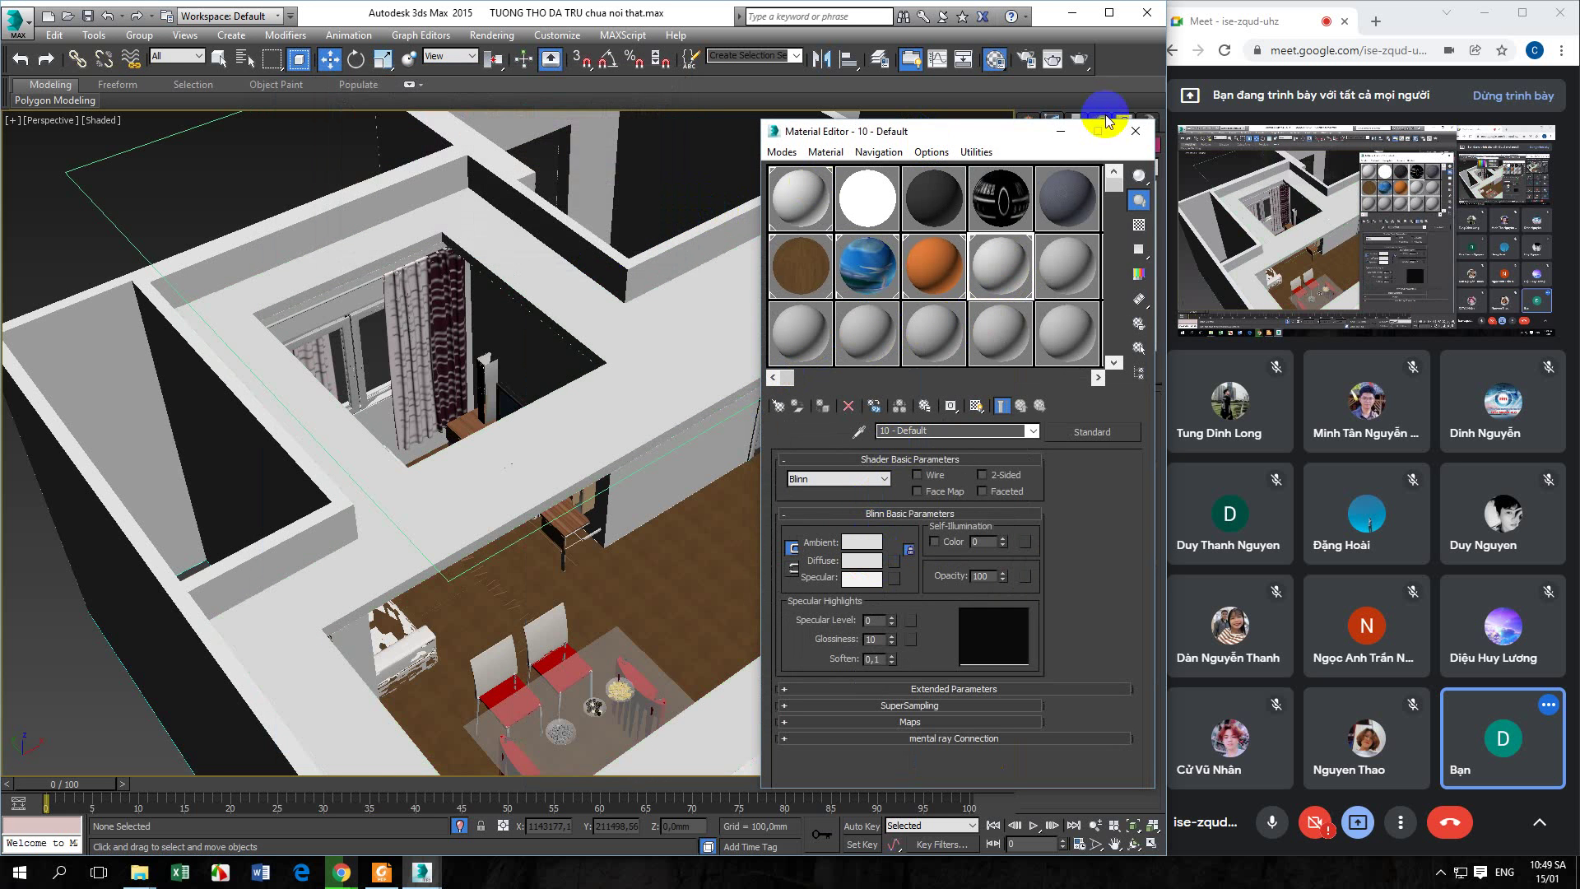
Apply an Extrude modifier to the raised outline copy above the apartment
scroll(301, 292, "down", 5)
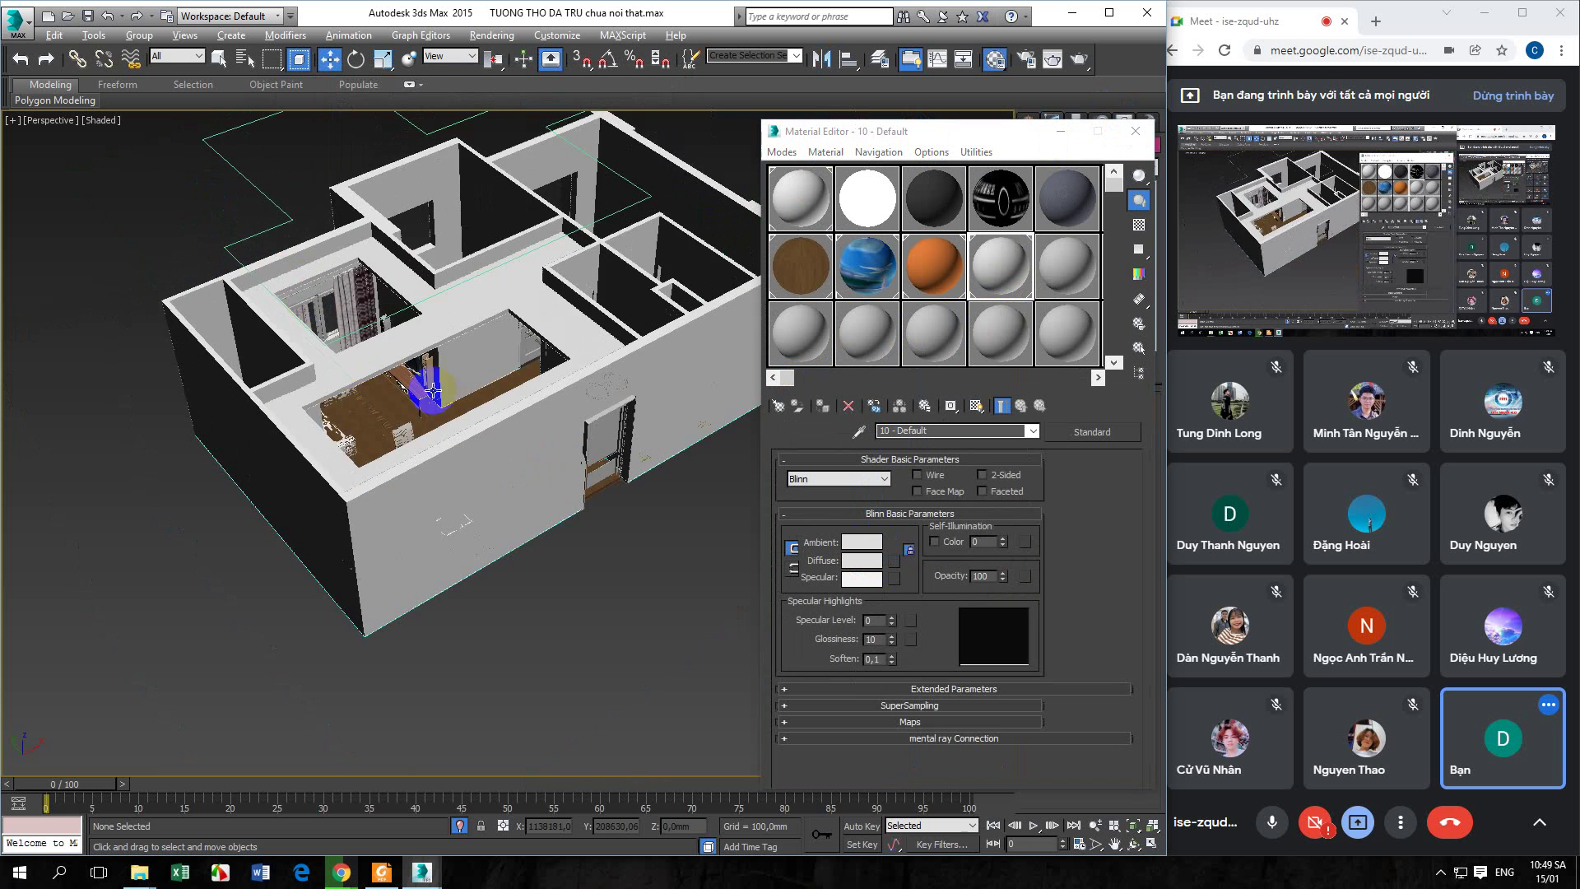
middle_click_drag(427, 390, 274, 304, "alt")
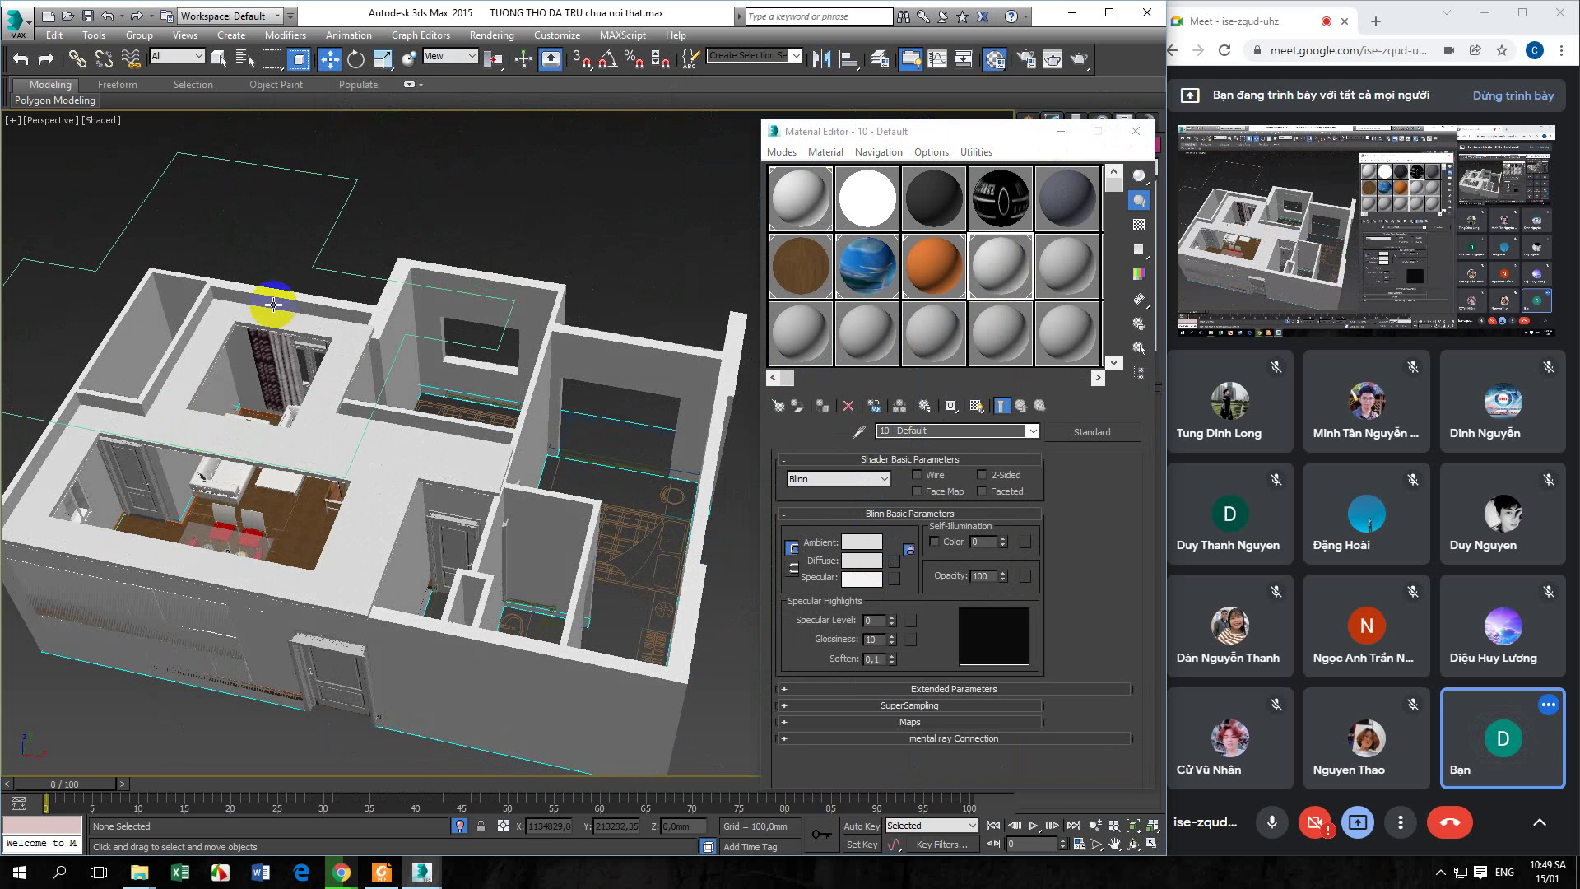
left_click(320, 266)
left_click(1061, 131)
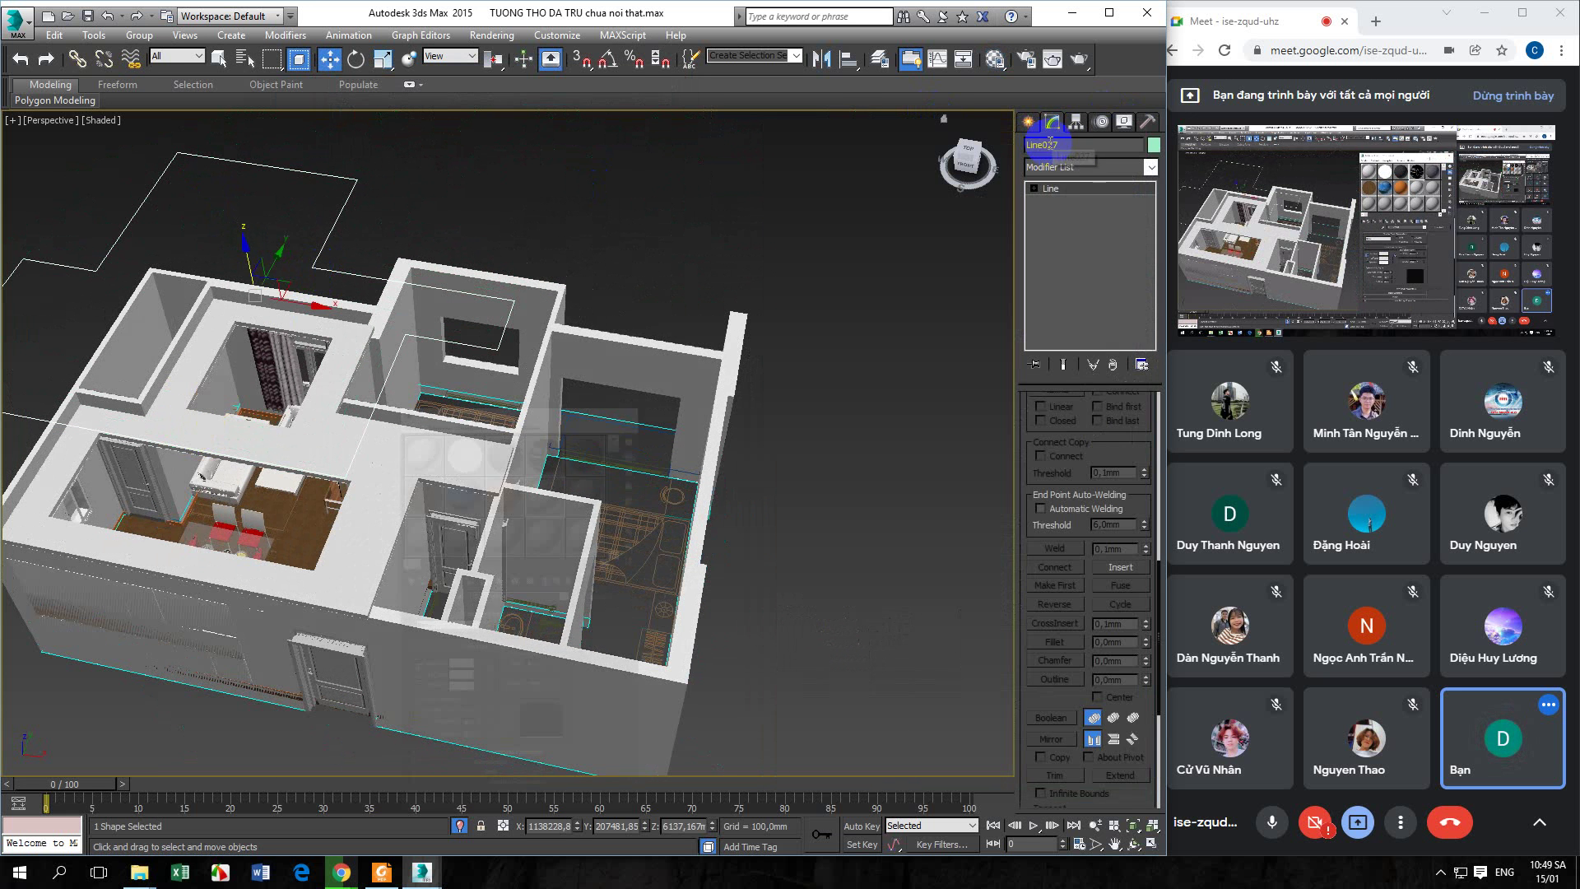
left_click(1052, 169)
scroll(1055, 255, "down", 5)
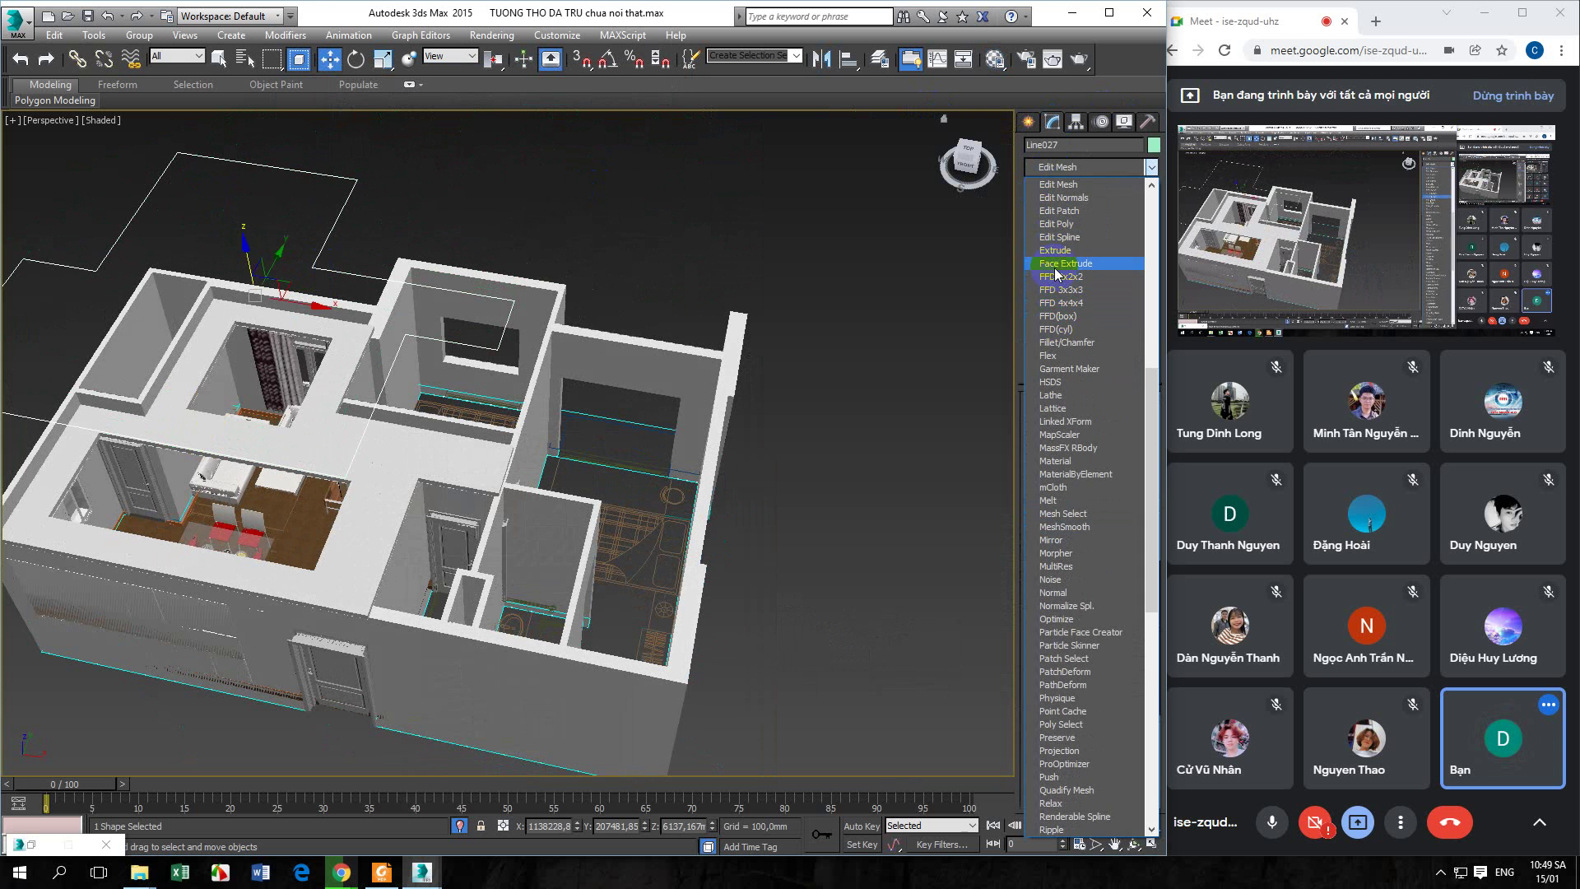
left_click(1054, 255)
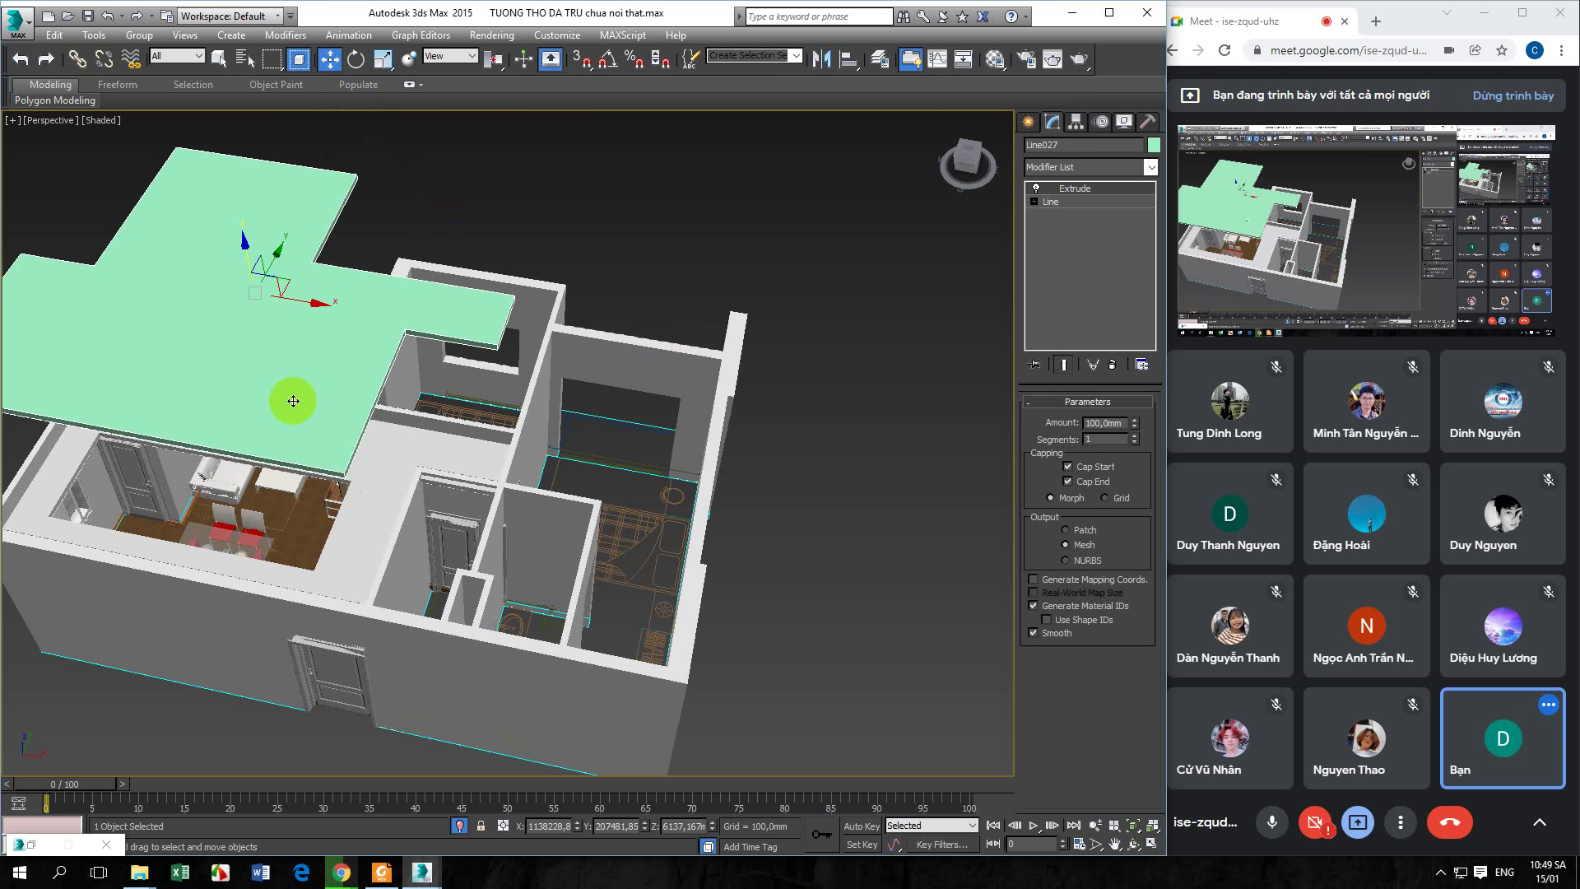
Move the solid upper slab straight down with 3D snapping onto the wall top, at a height of about 3300 mm
middle_click_drag(296, 395, 427, 383, "alt")
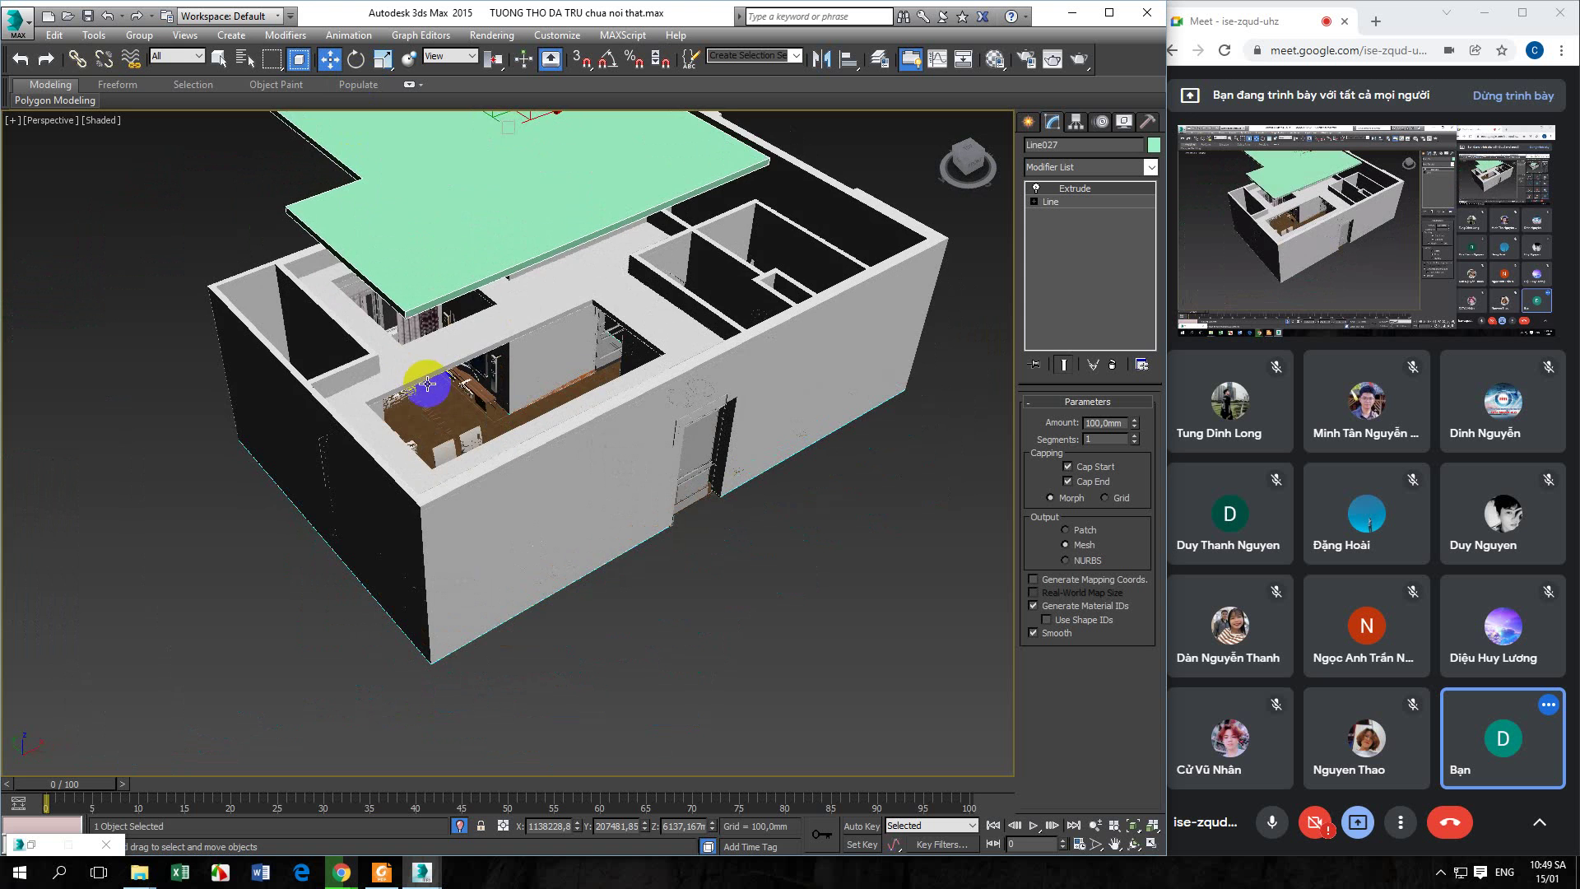
key("F3")
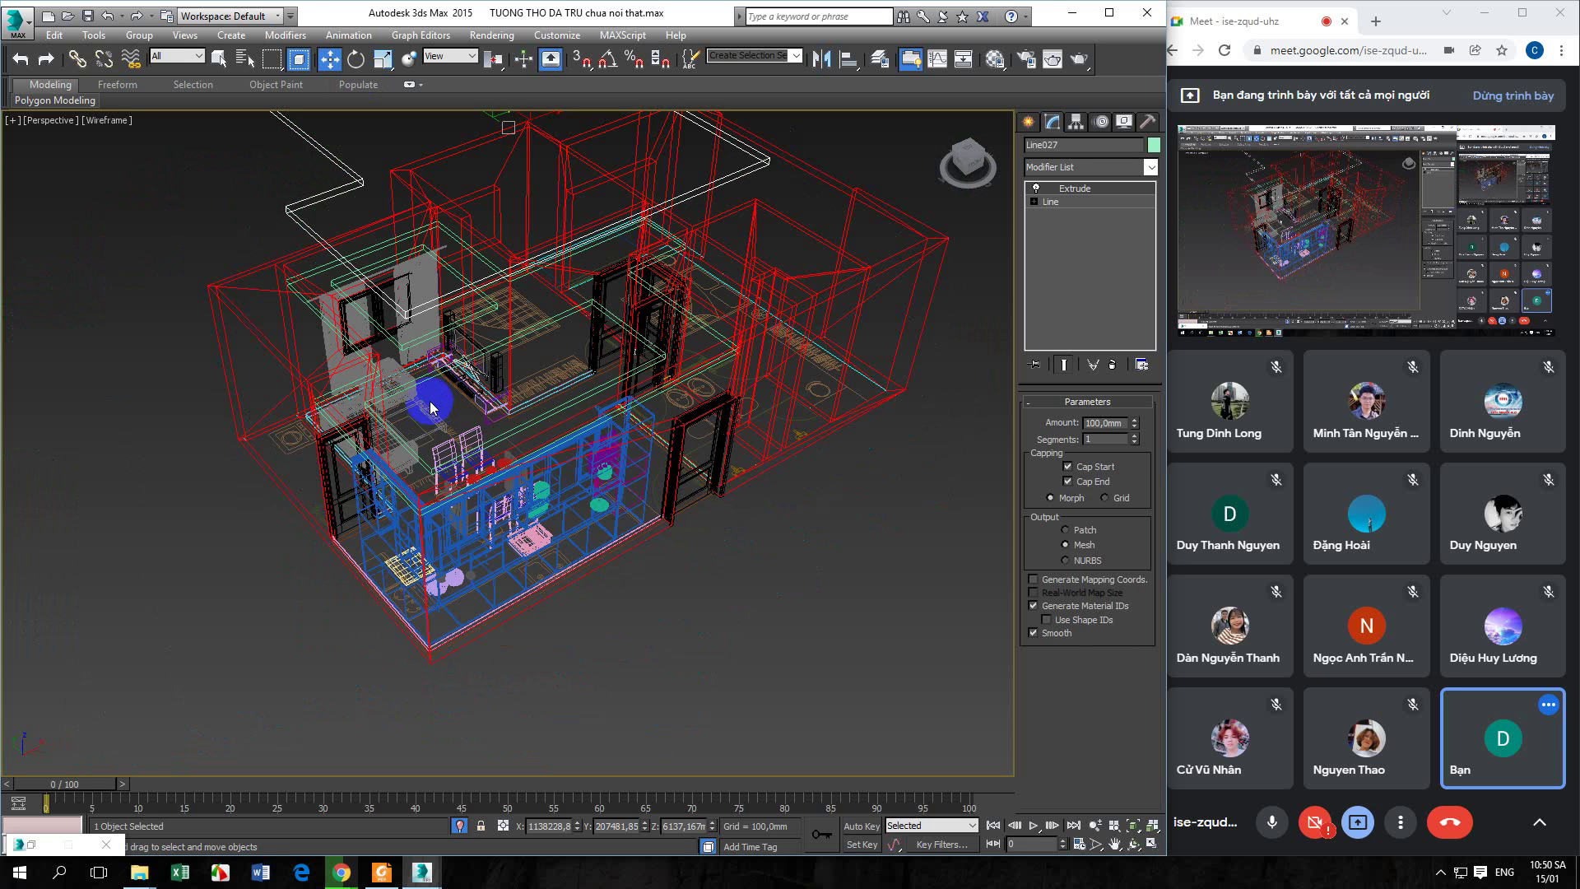
key("F3")
scroll(303, 286, "up", 5)
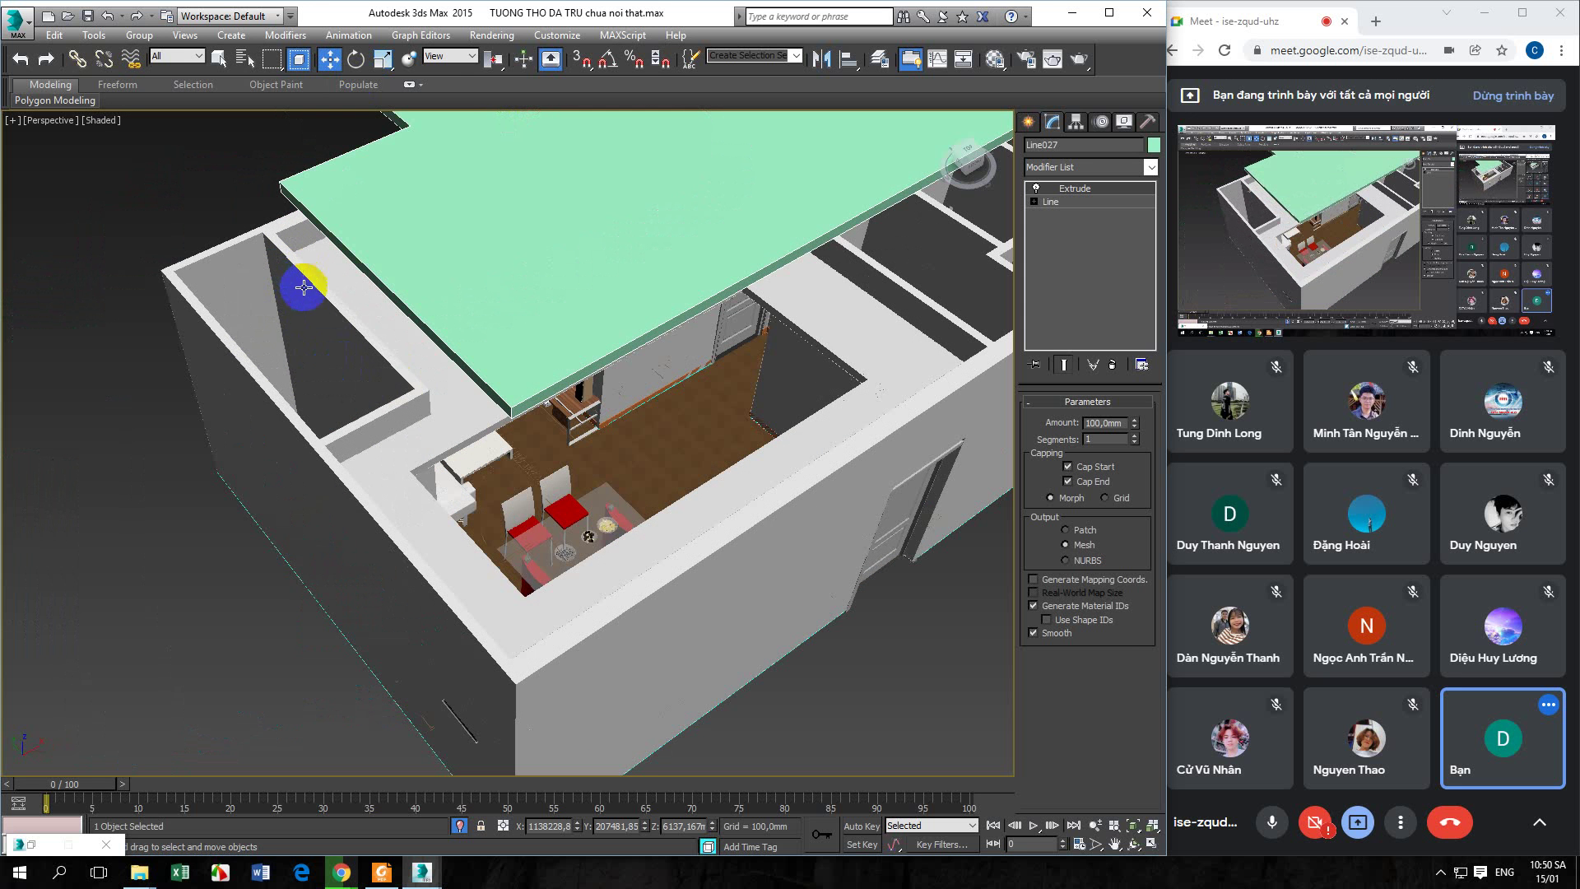
left_click(583, 62)
left_click_drag(503, 429, 514, 644)
key("ctrl+z")
left_click(516, 365)
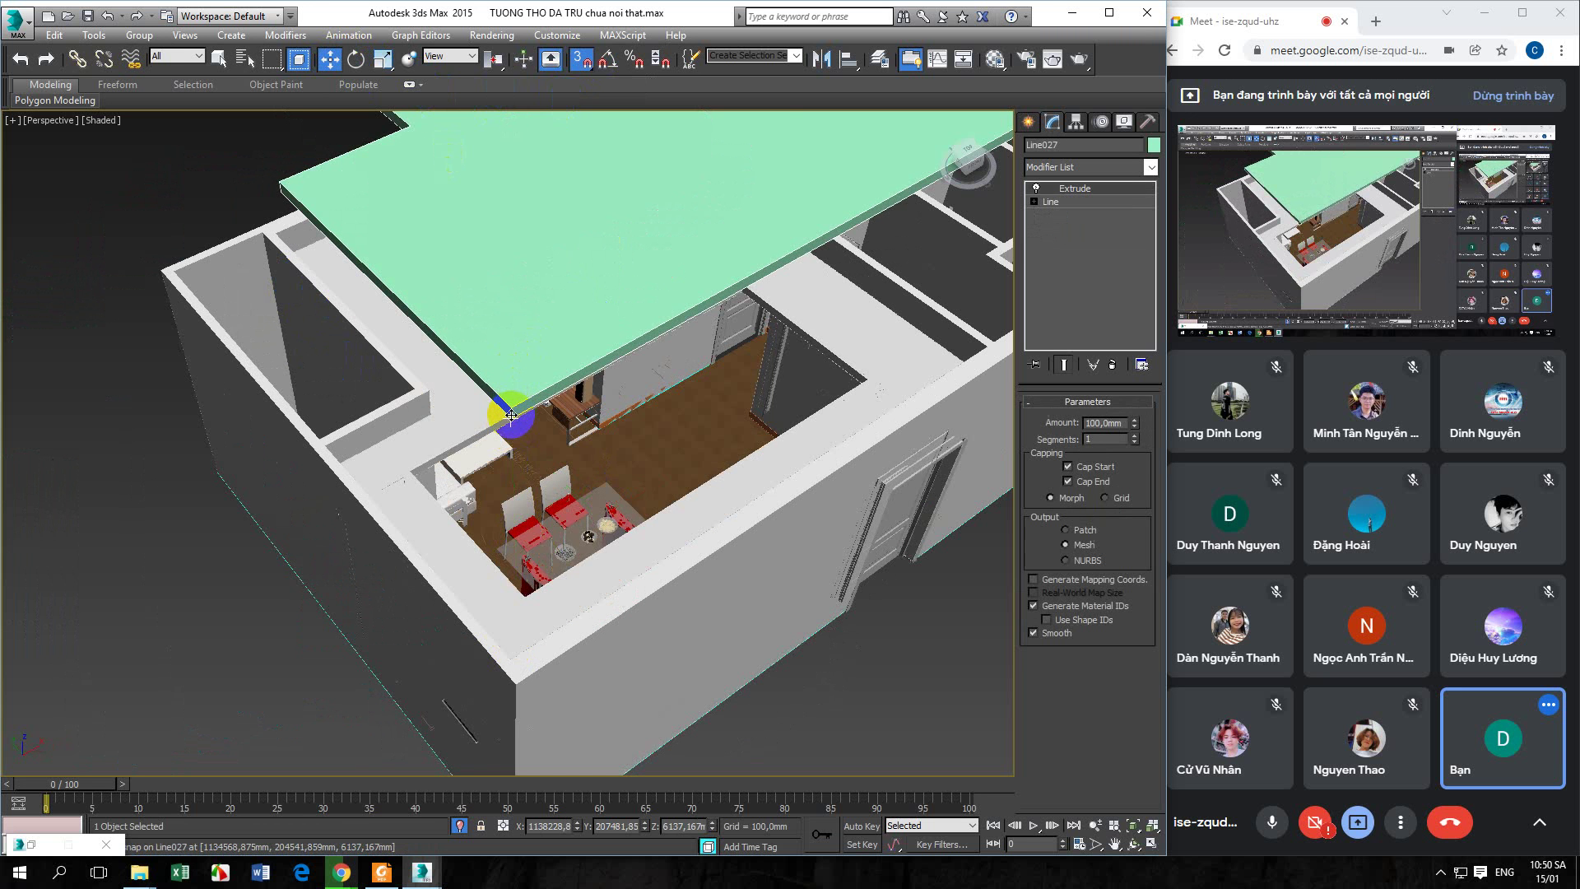
left_click_drag(511, 418, 511, 657)
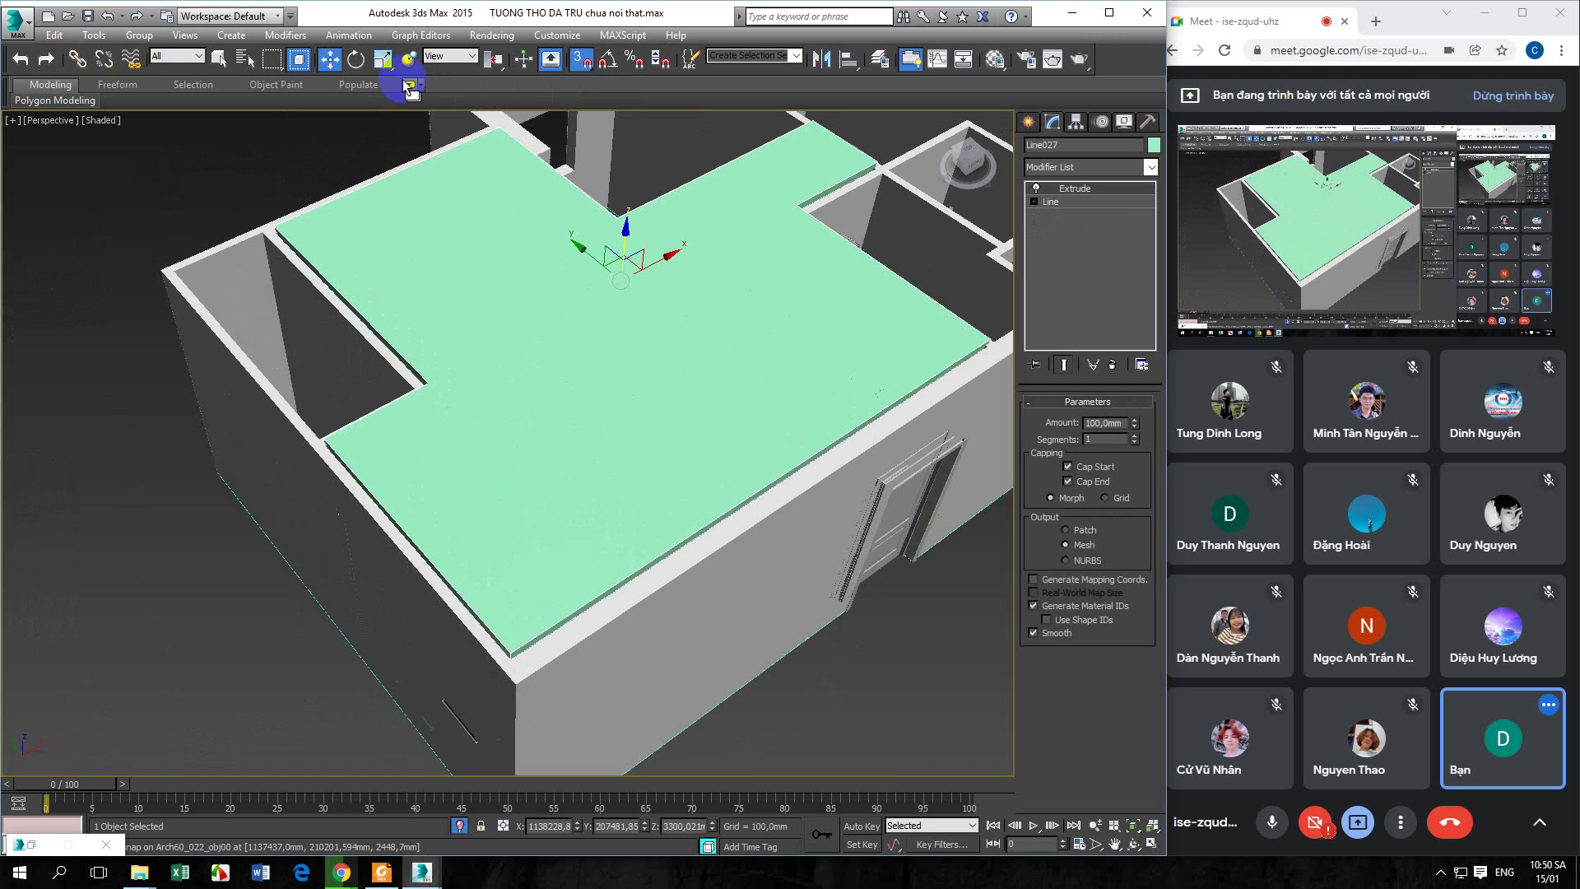
Assign the 01 - Default material to the solid upper slab, then close the Material Editor and deselect
middle_click_drag(325, 395, 419, 494)
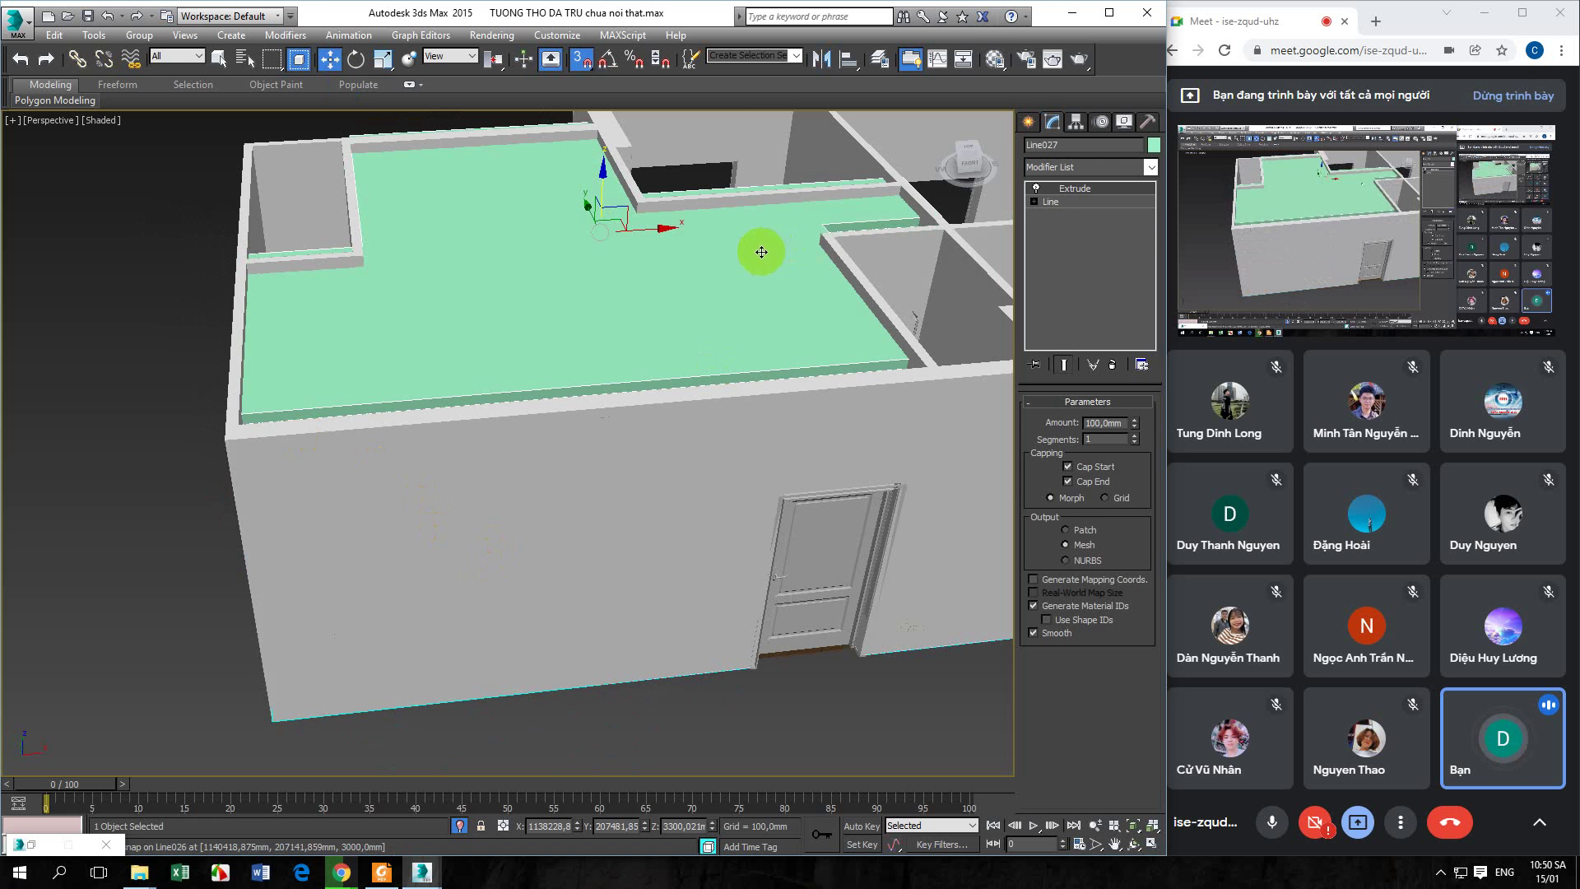
key("m")
left_click(823, 405)
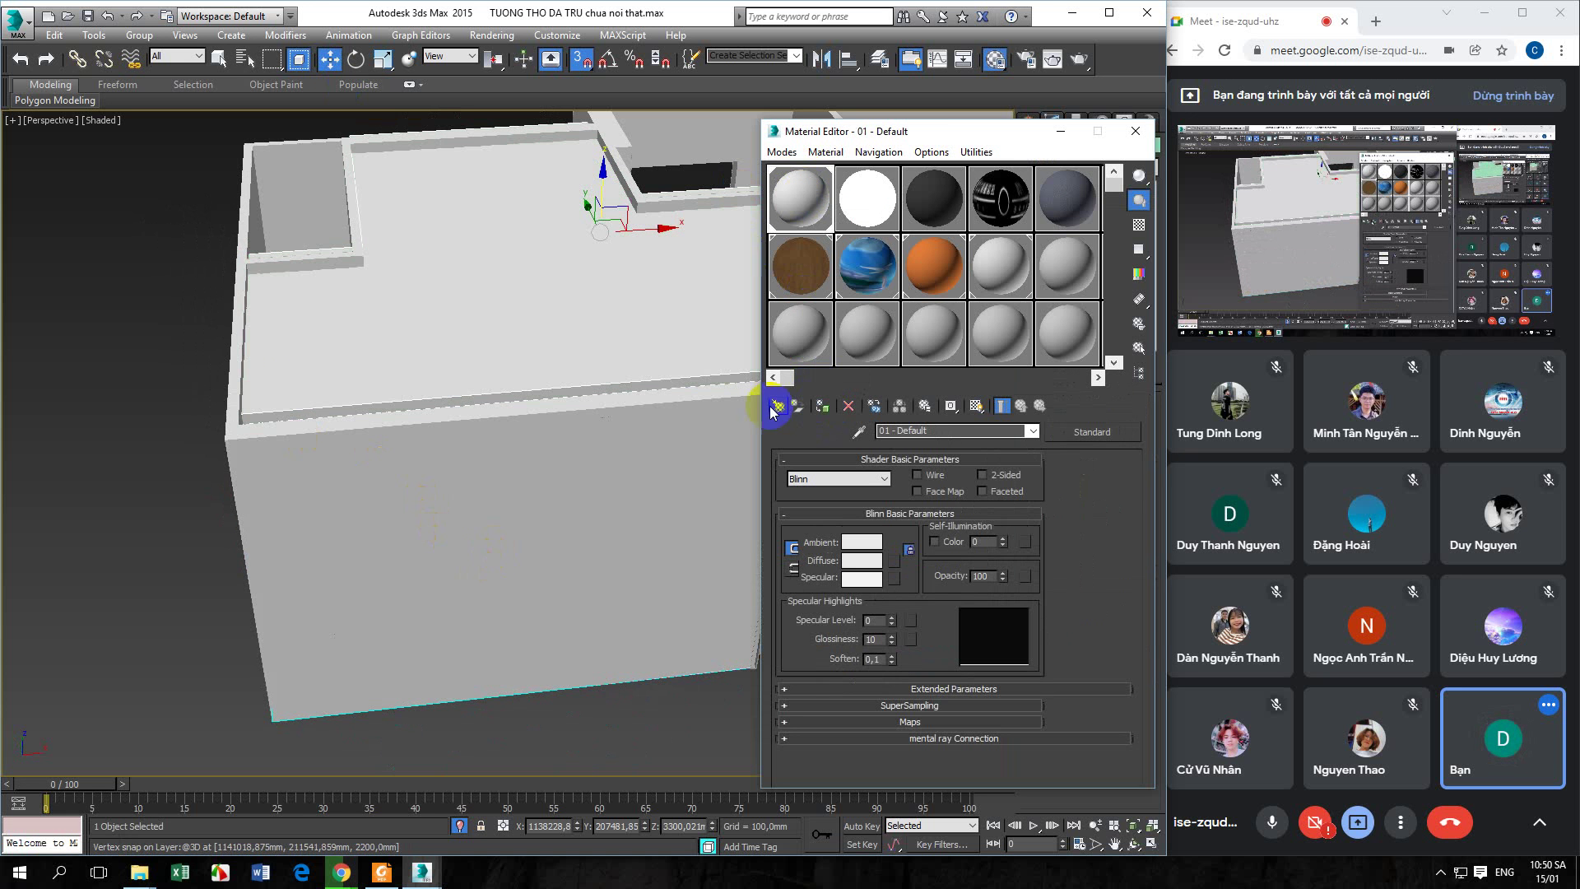
left_click(233, 282)
left_click(1136, 131)
middle_click_drag(614, 439, 616, 321, "alt")
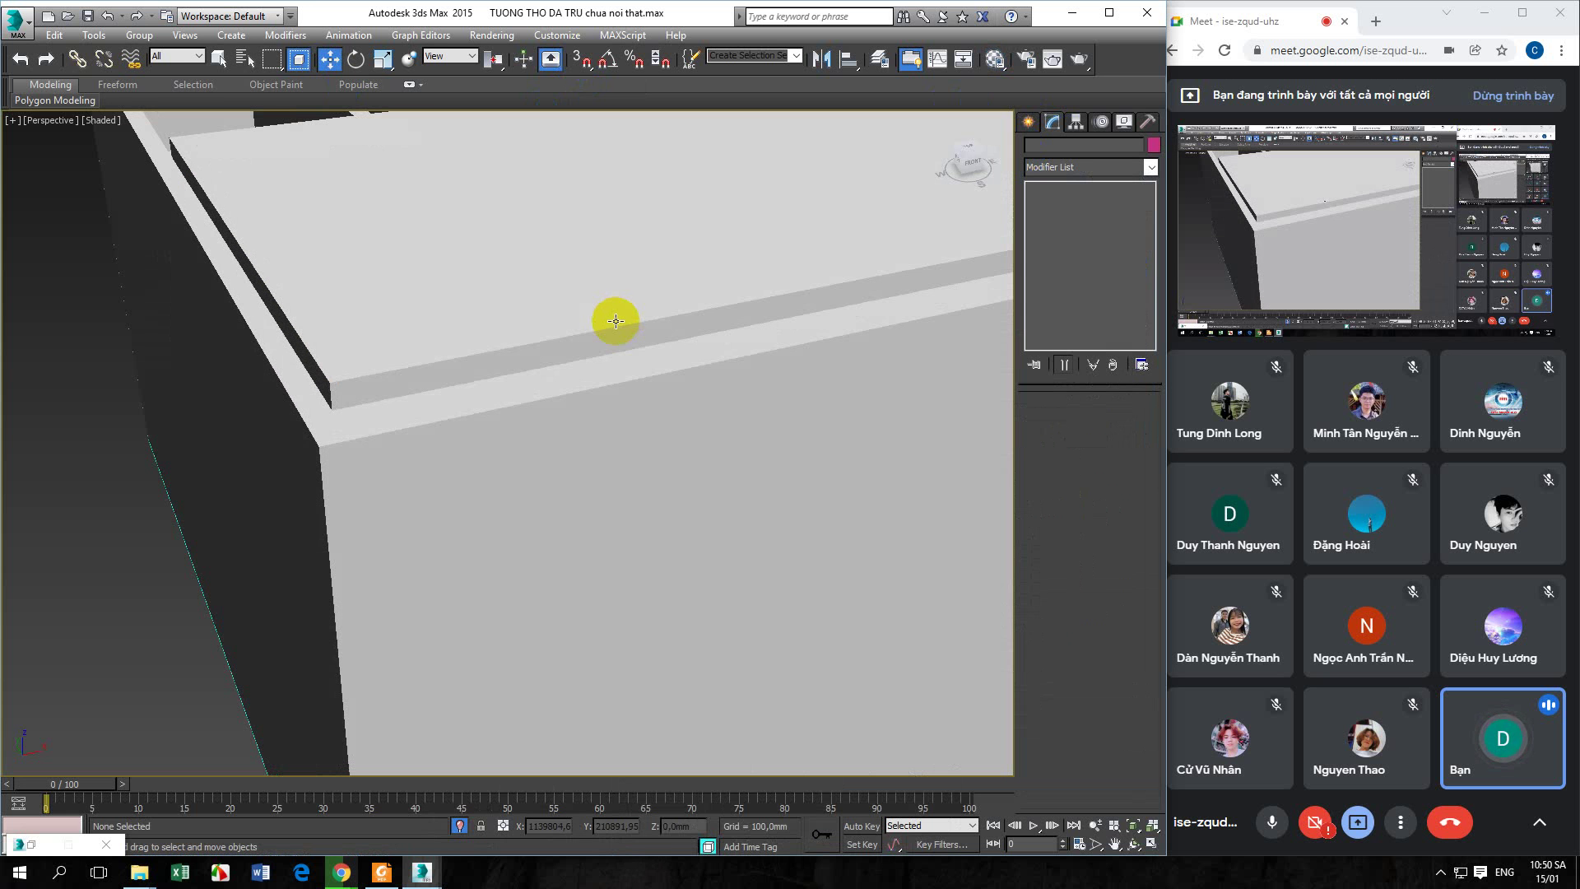
Place a Target camera in the wireframe top view, from outside the living room's window wall straight towards the kitchen wall
key("t")
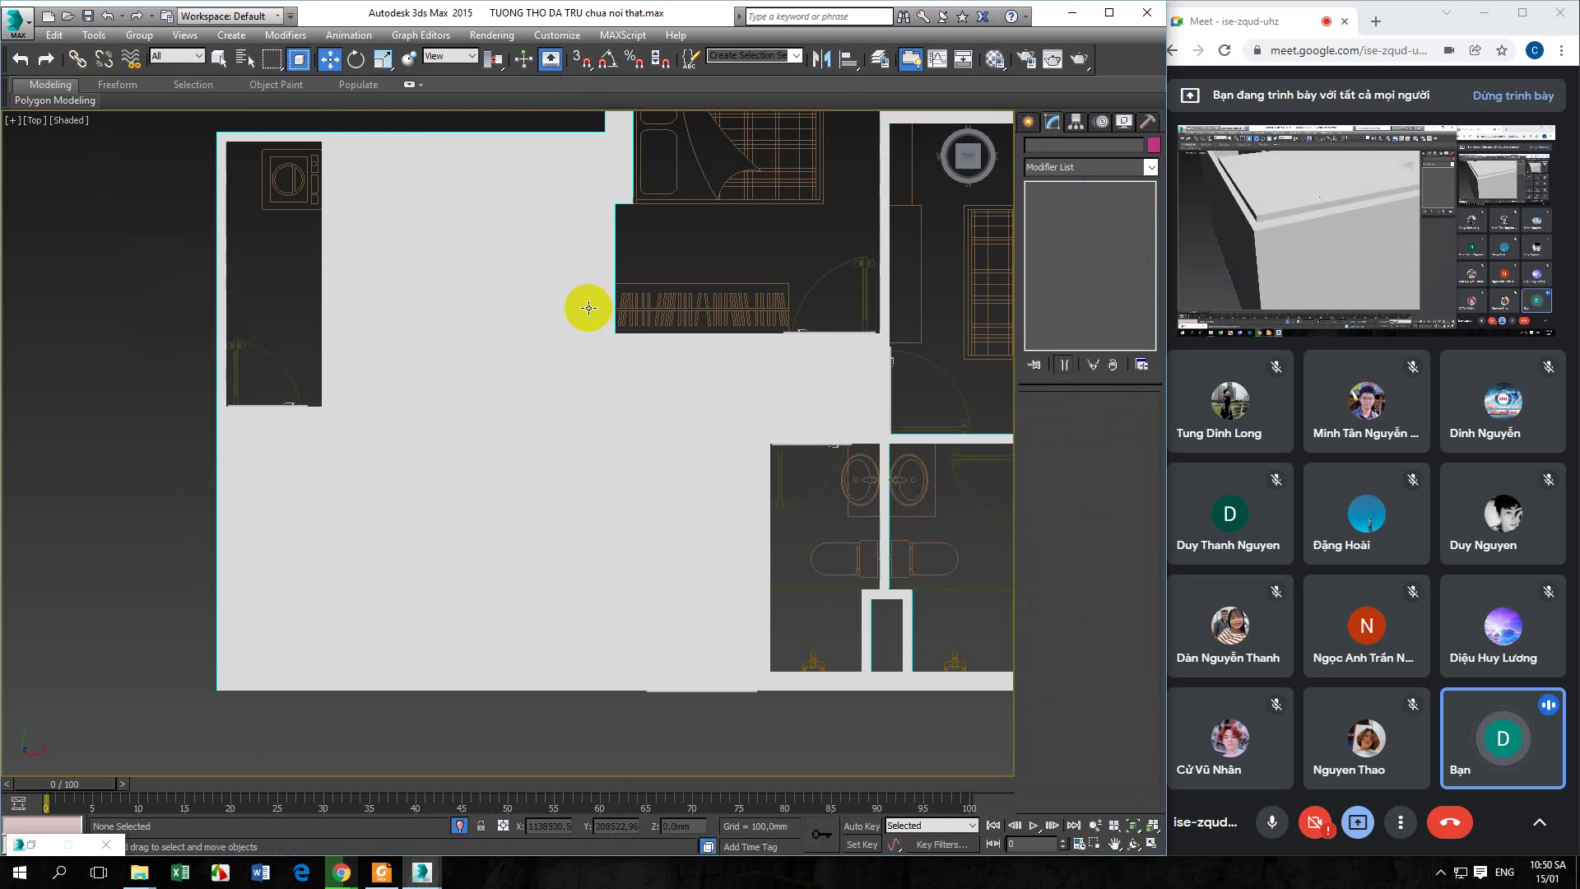
scroll(585, 307, "down", 3)
key("F3")
scroll(535, 382, "up", 2)
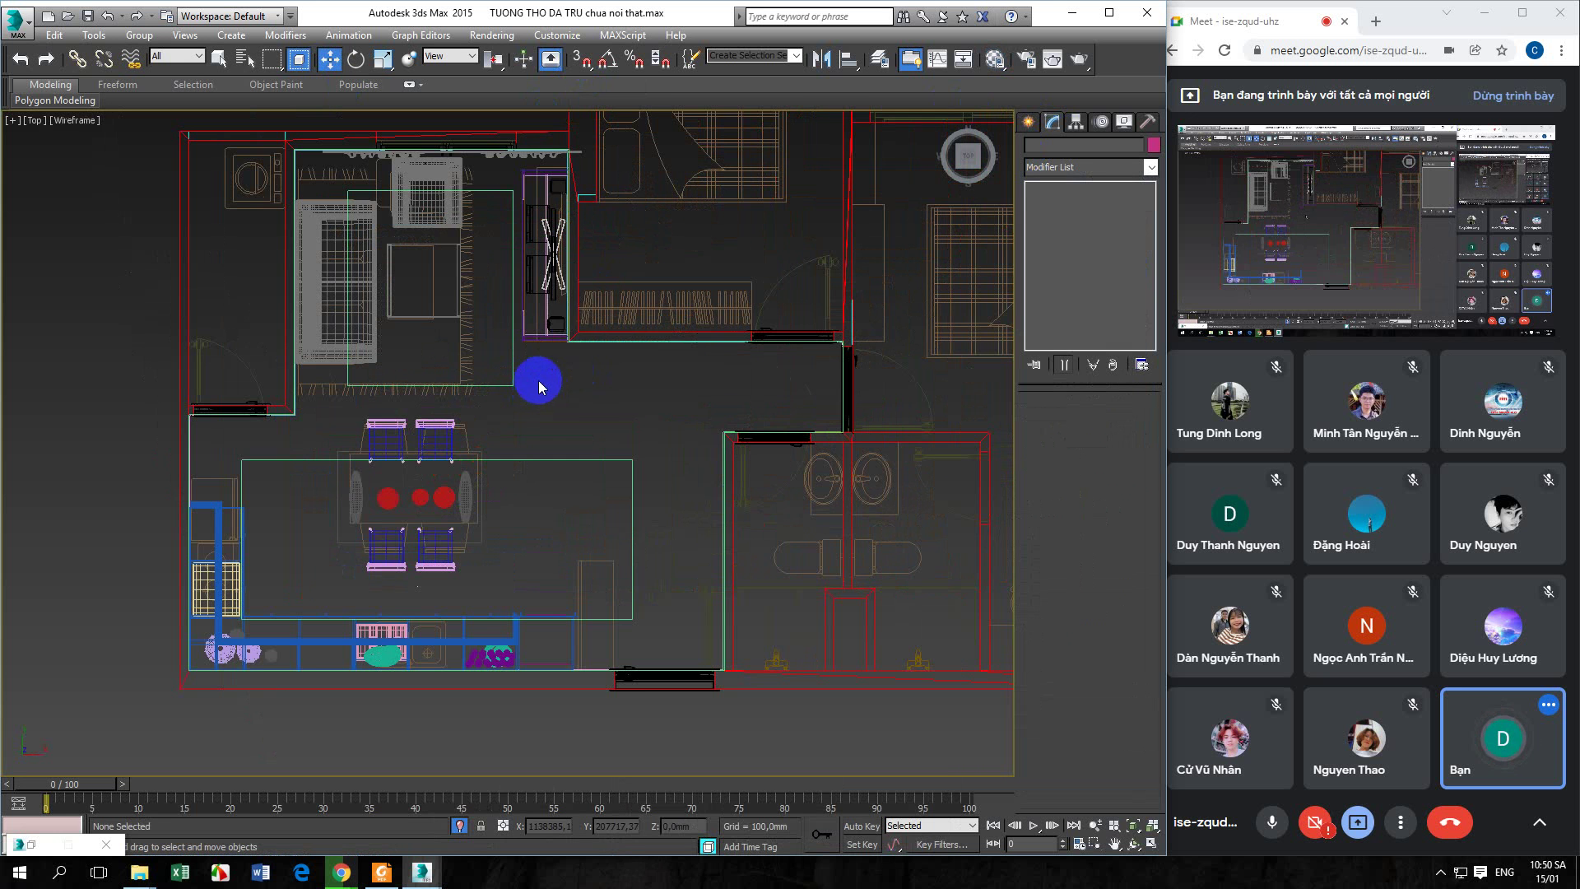
scroll(596, 393, "down", 1)
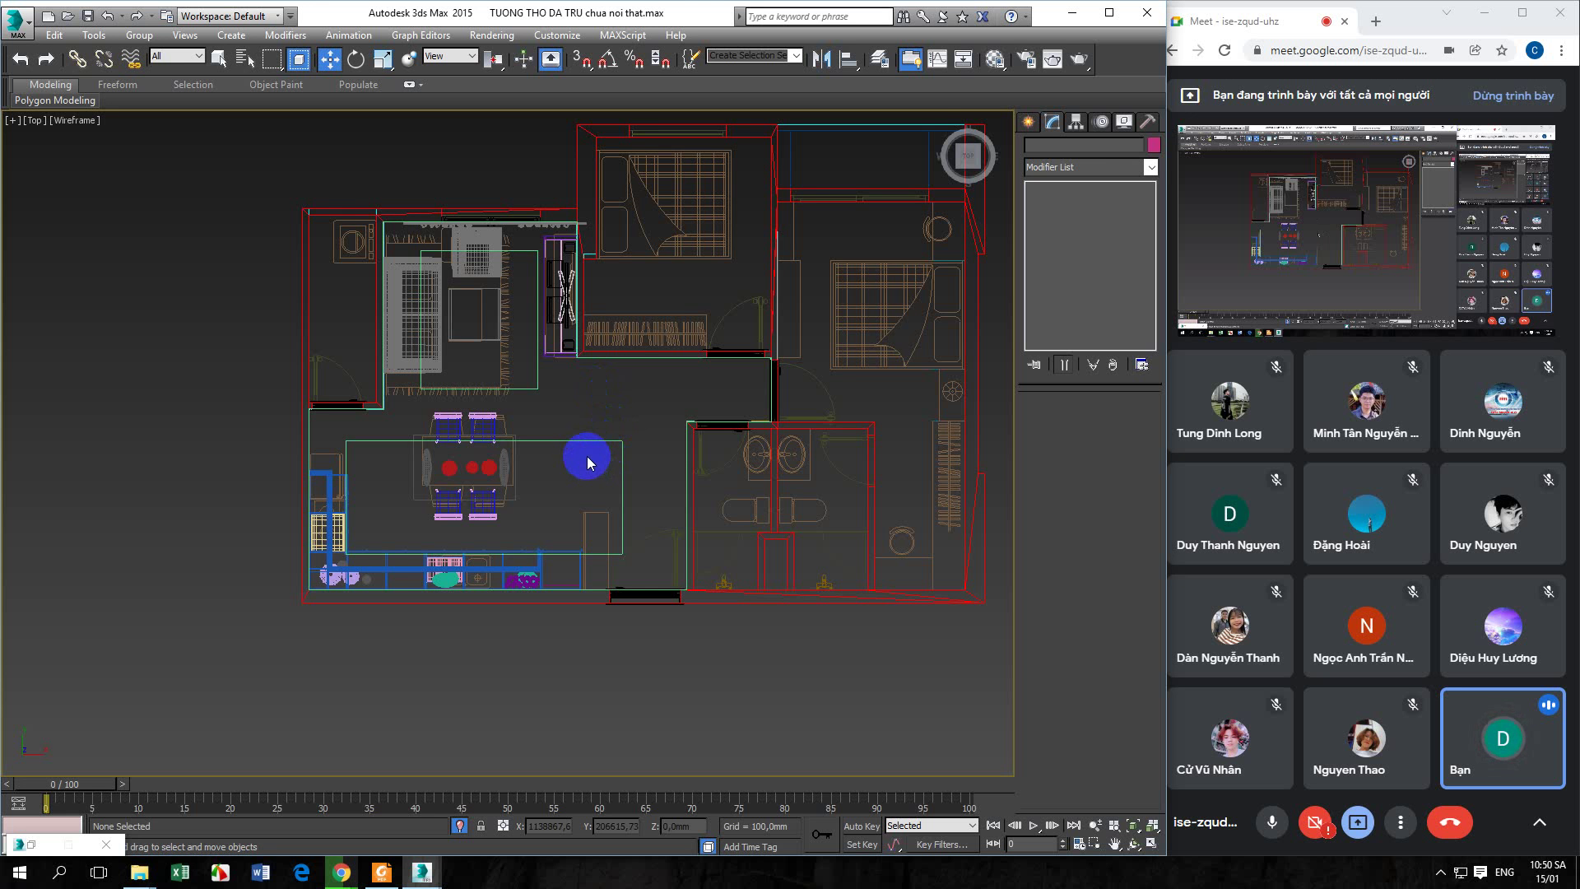
middle_click_drag(700, 382, 671, 404)
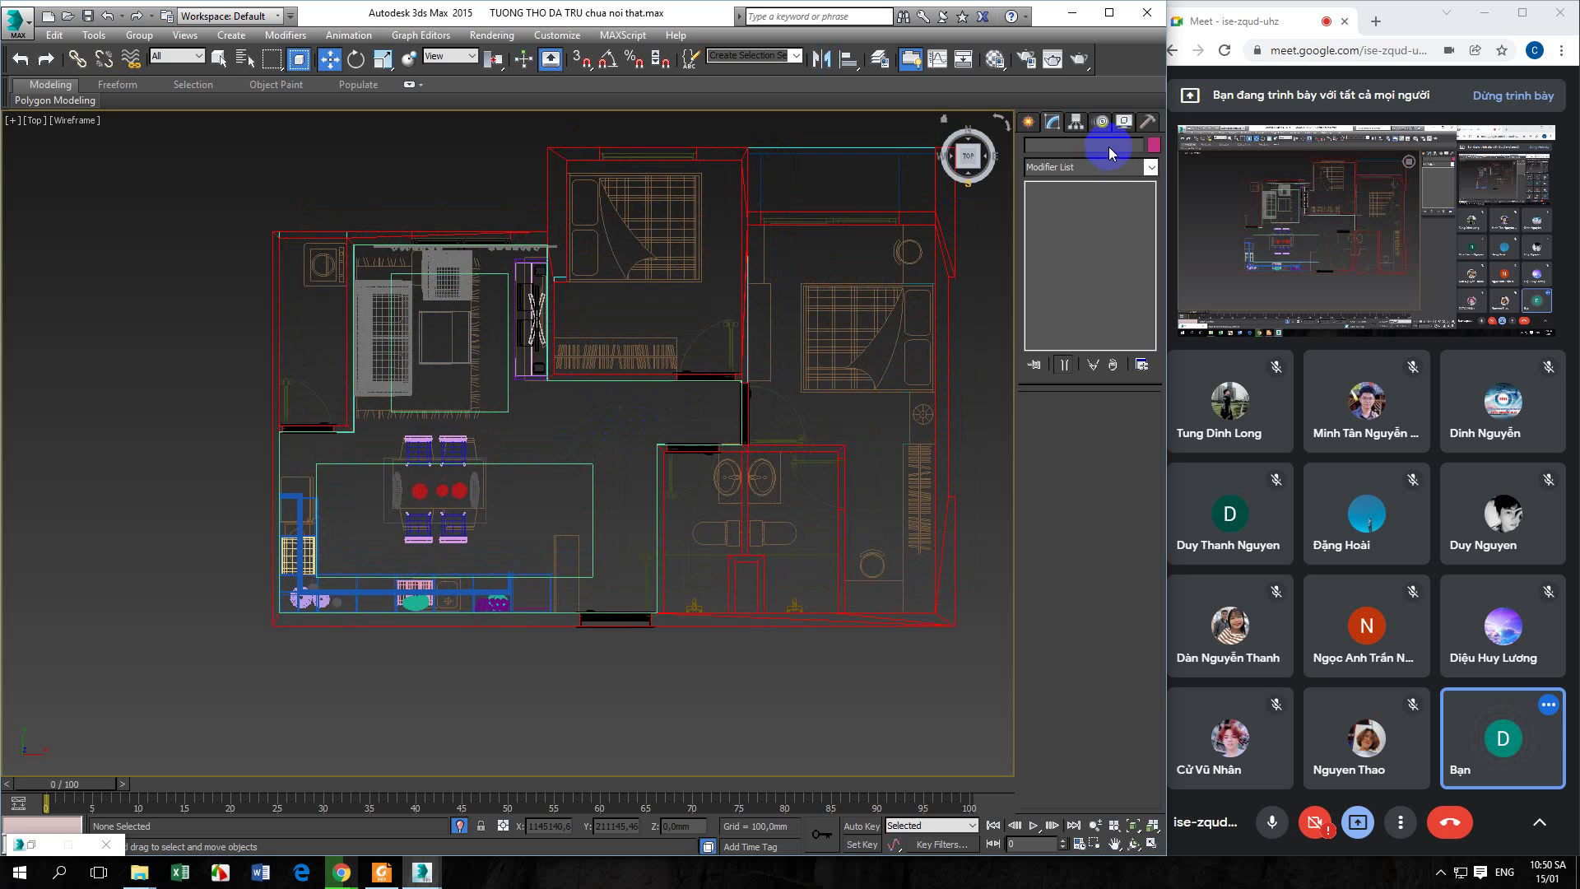
left_click(1028, 122)
left_click(1053, 148)
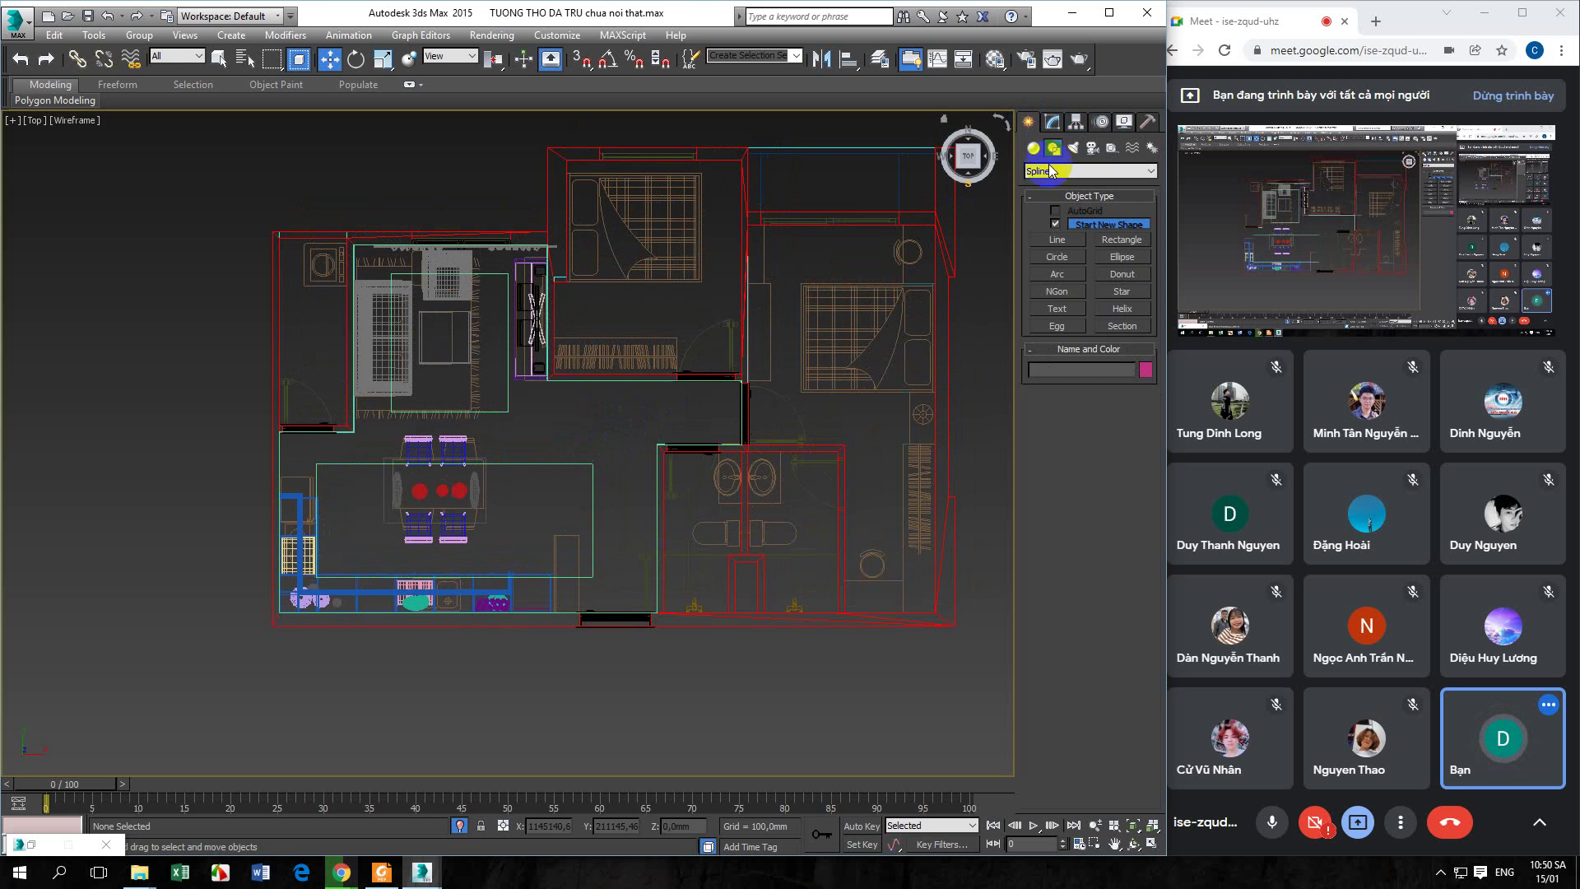
left_click(1092, 149)
left_click(1070, 228)
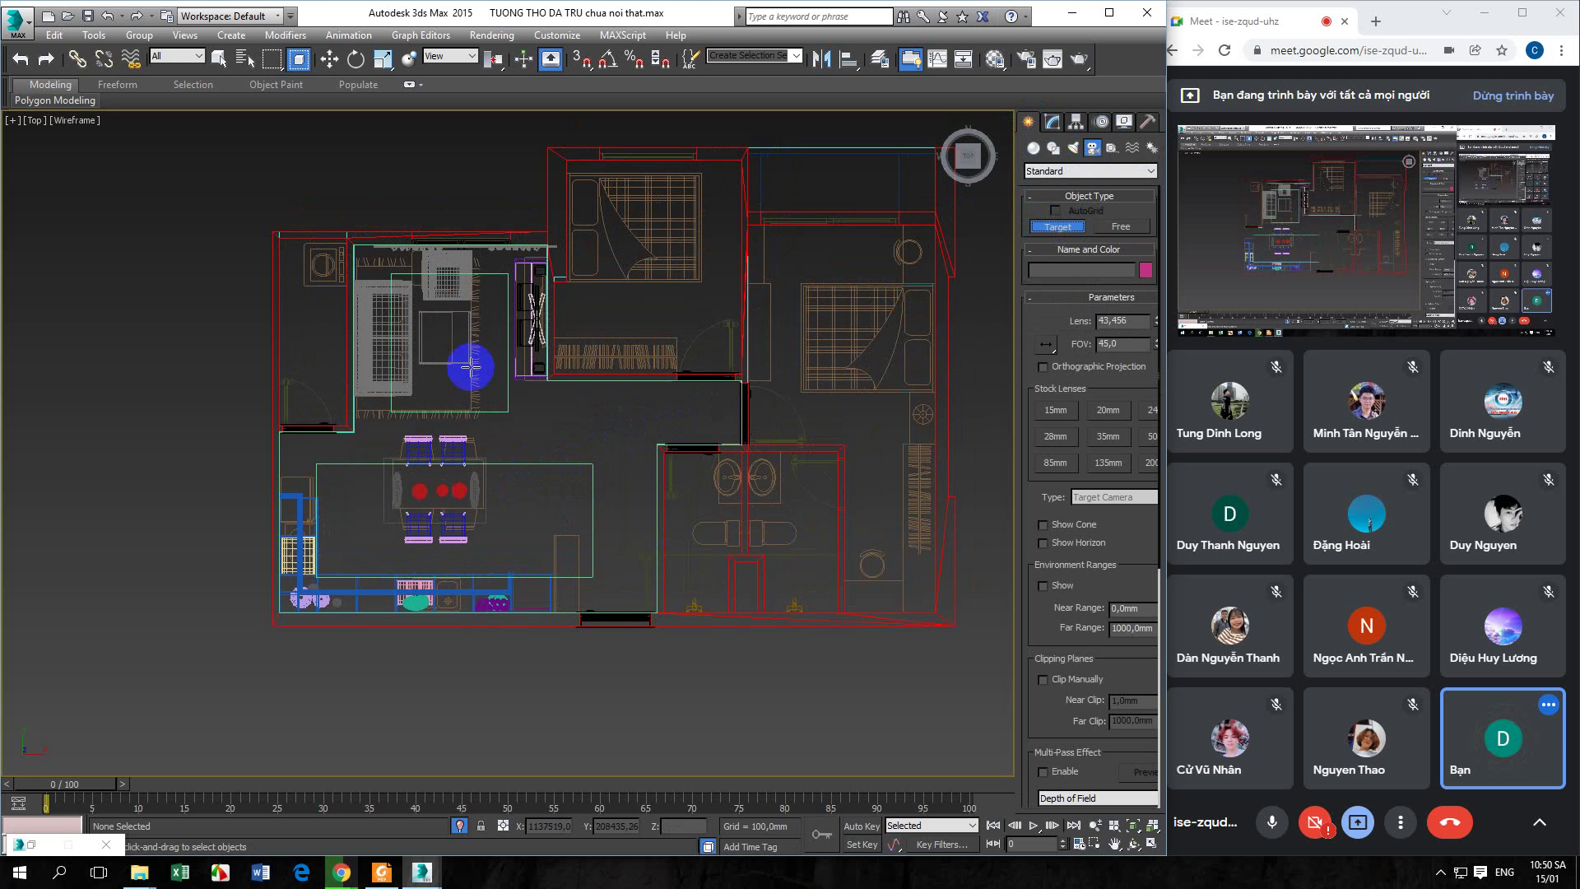
middle_click_drag(462, 363, 445, 389)
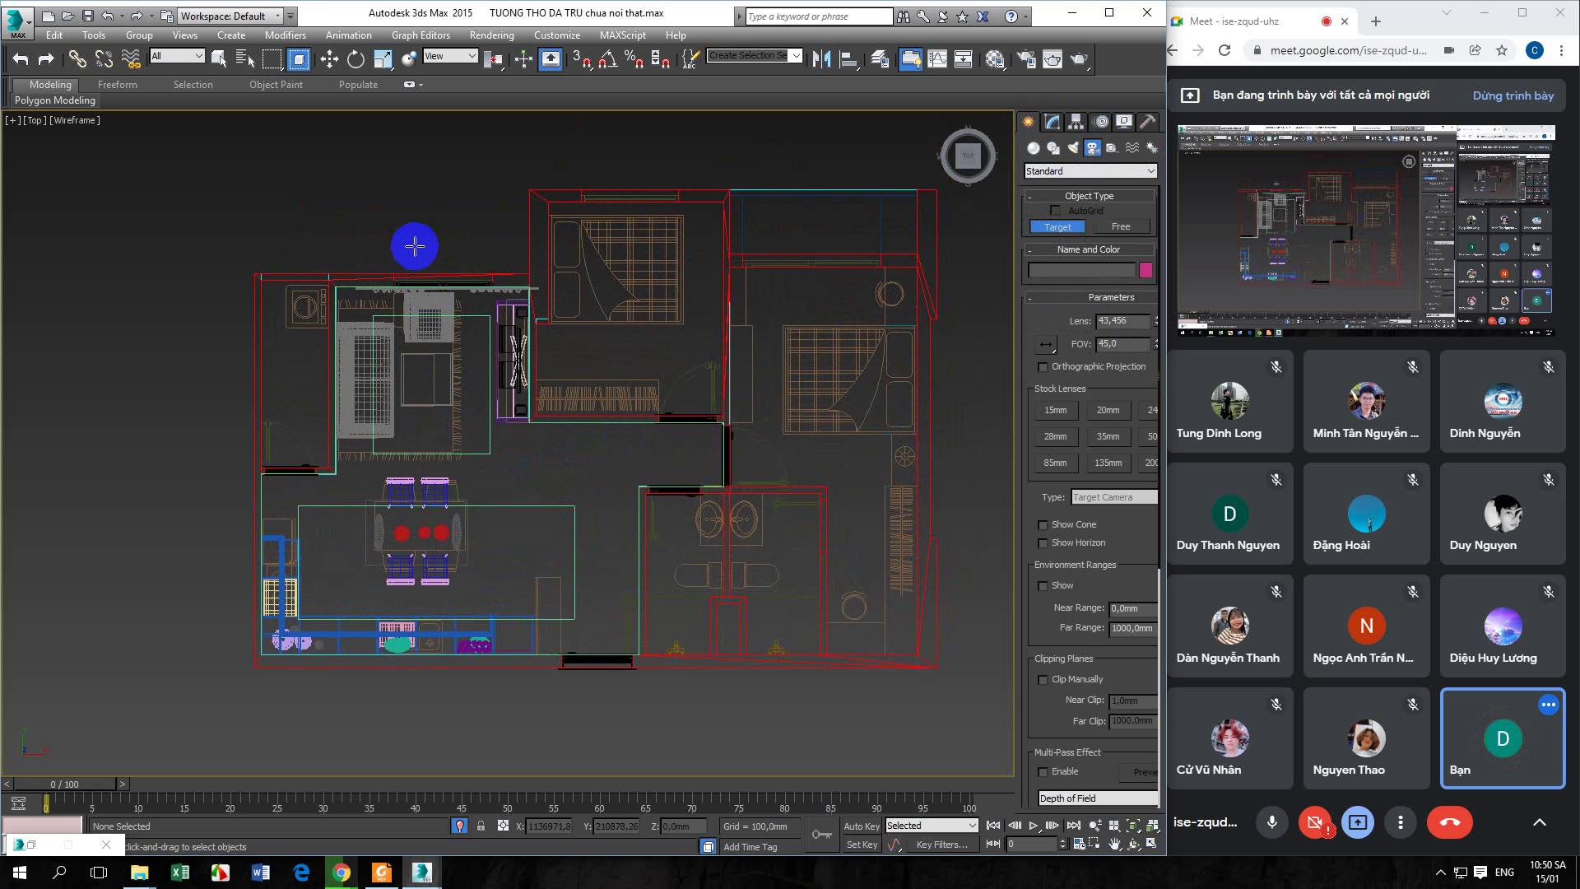
left_click_drag(410, 246, 409, 707)
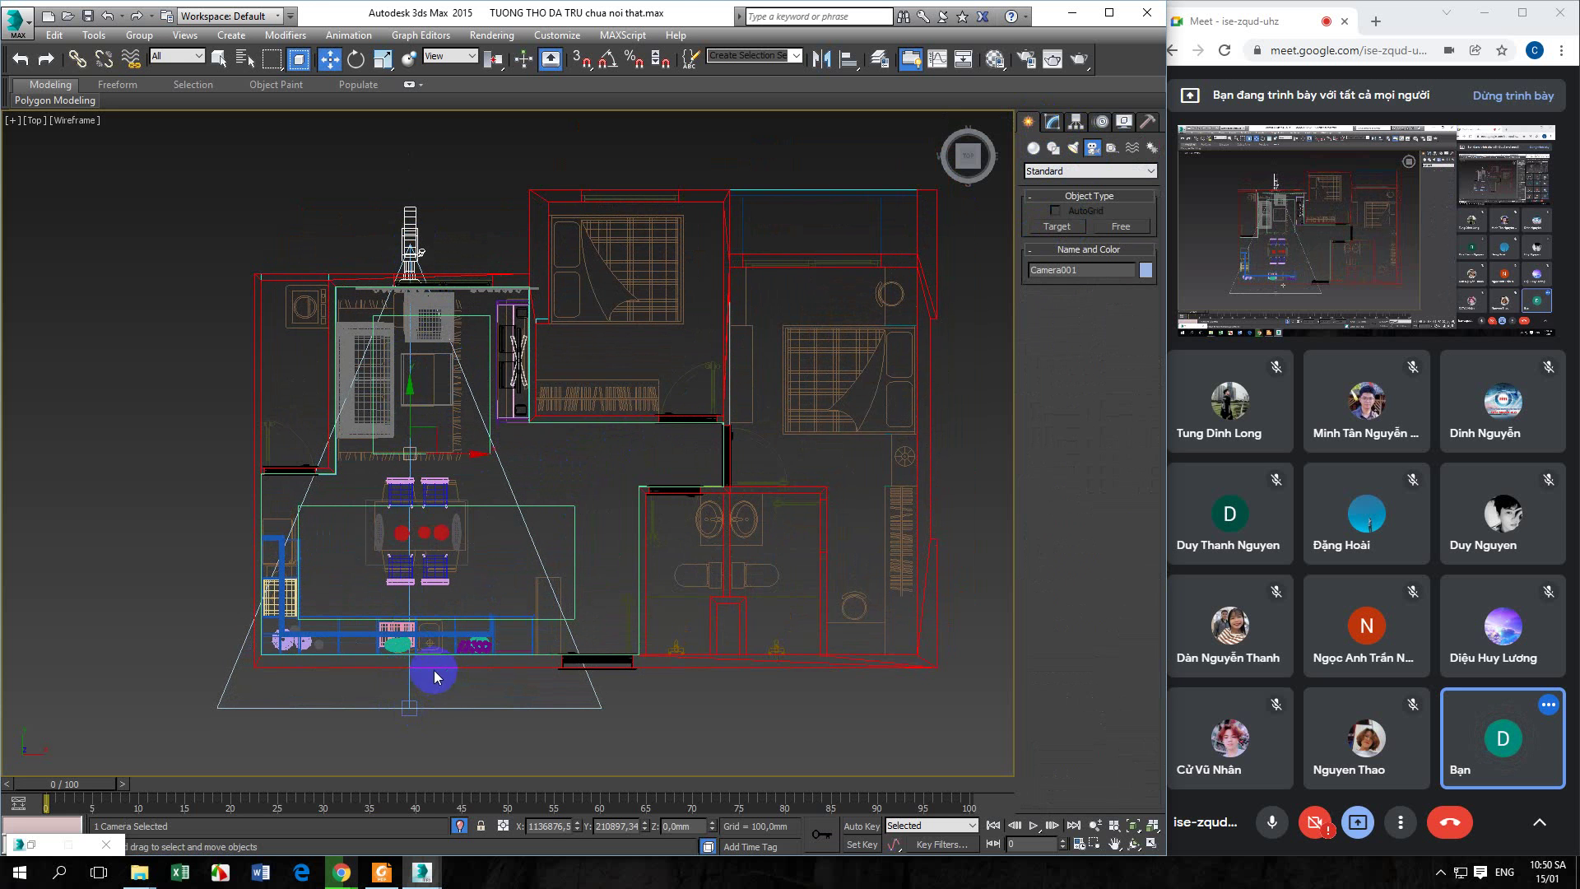
Raise the camera together with its target to a height of 1400 mm in the left view using the Move Transform Type-In
left_click(1053, 122)
left_click(376, 460)
left_click(408, 466)
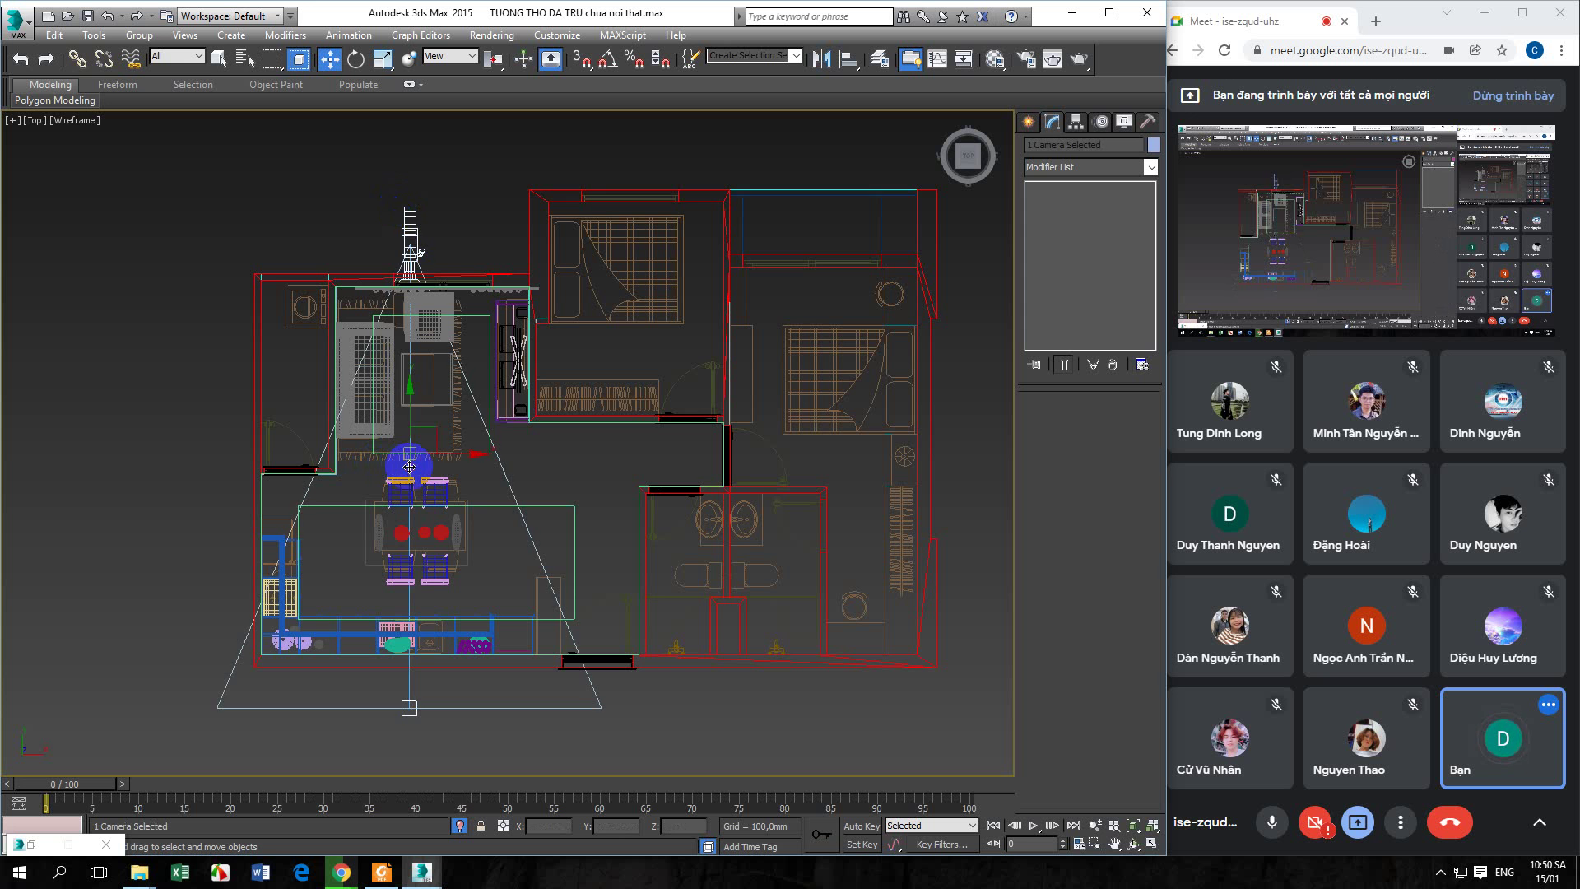
key("l")
scroll(394, 509, "up", 6)
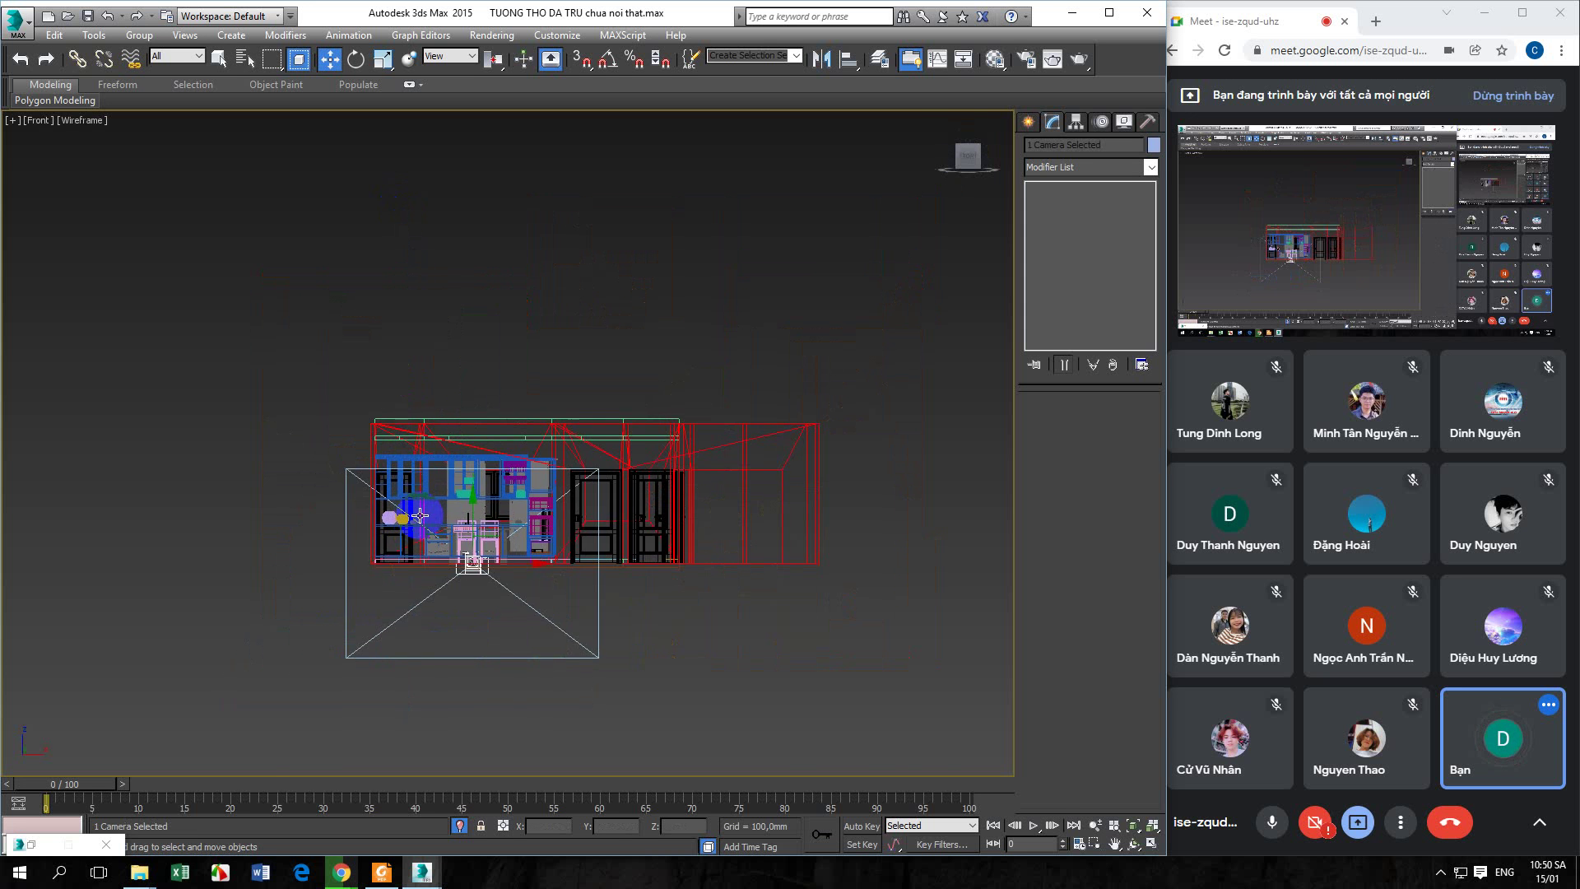
scroll(388, 511, "down", 10)
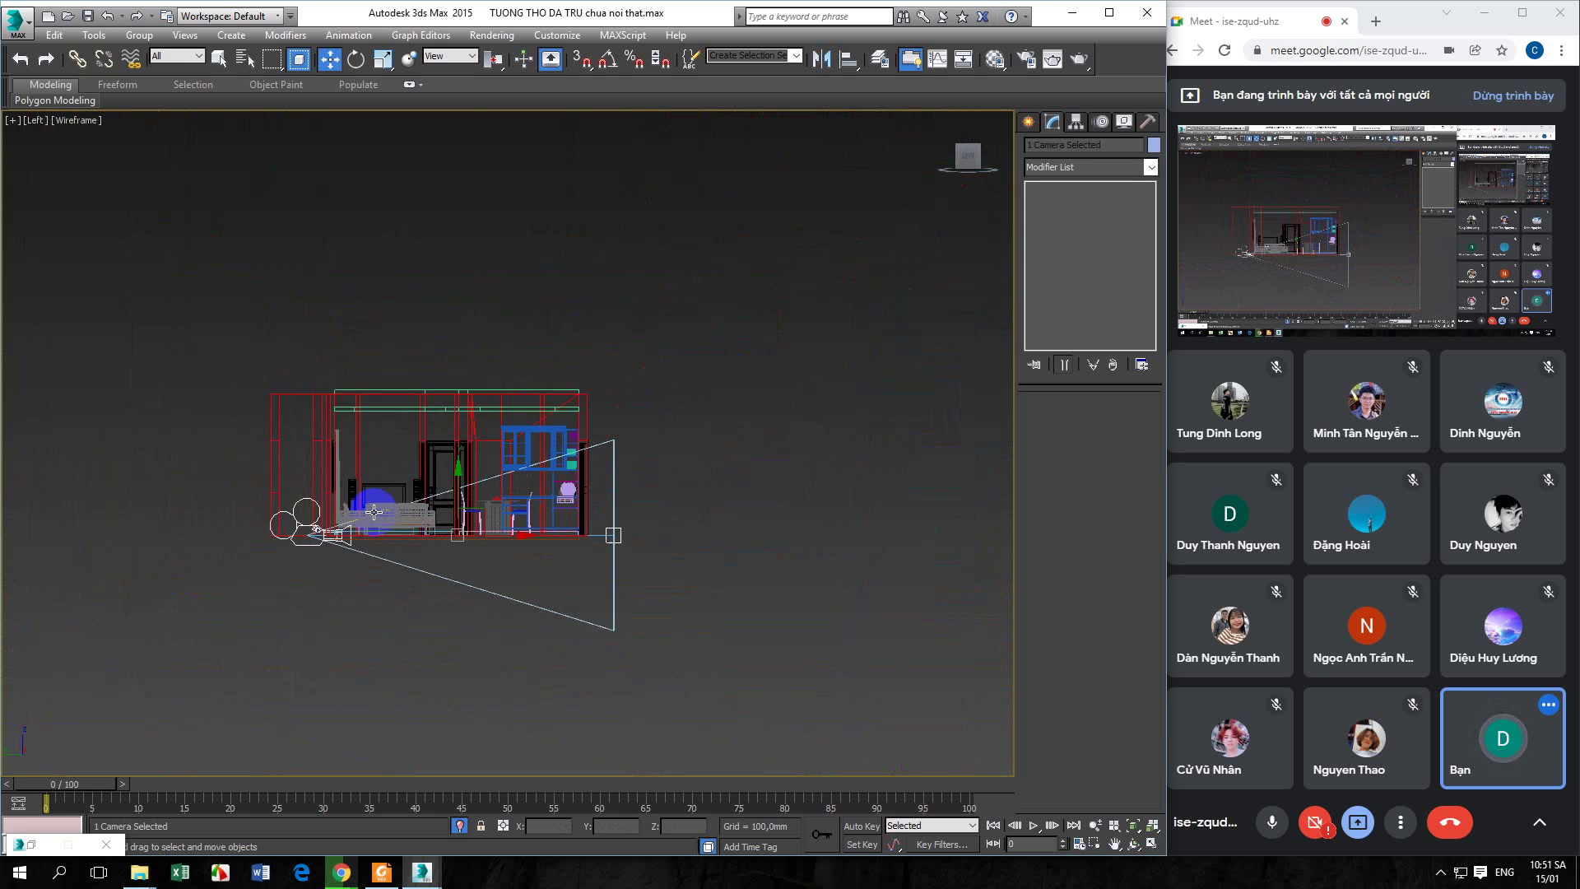
right_click(330, 60)
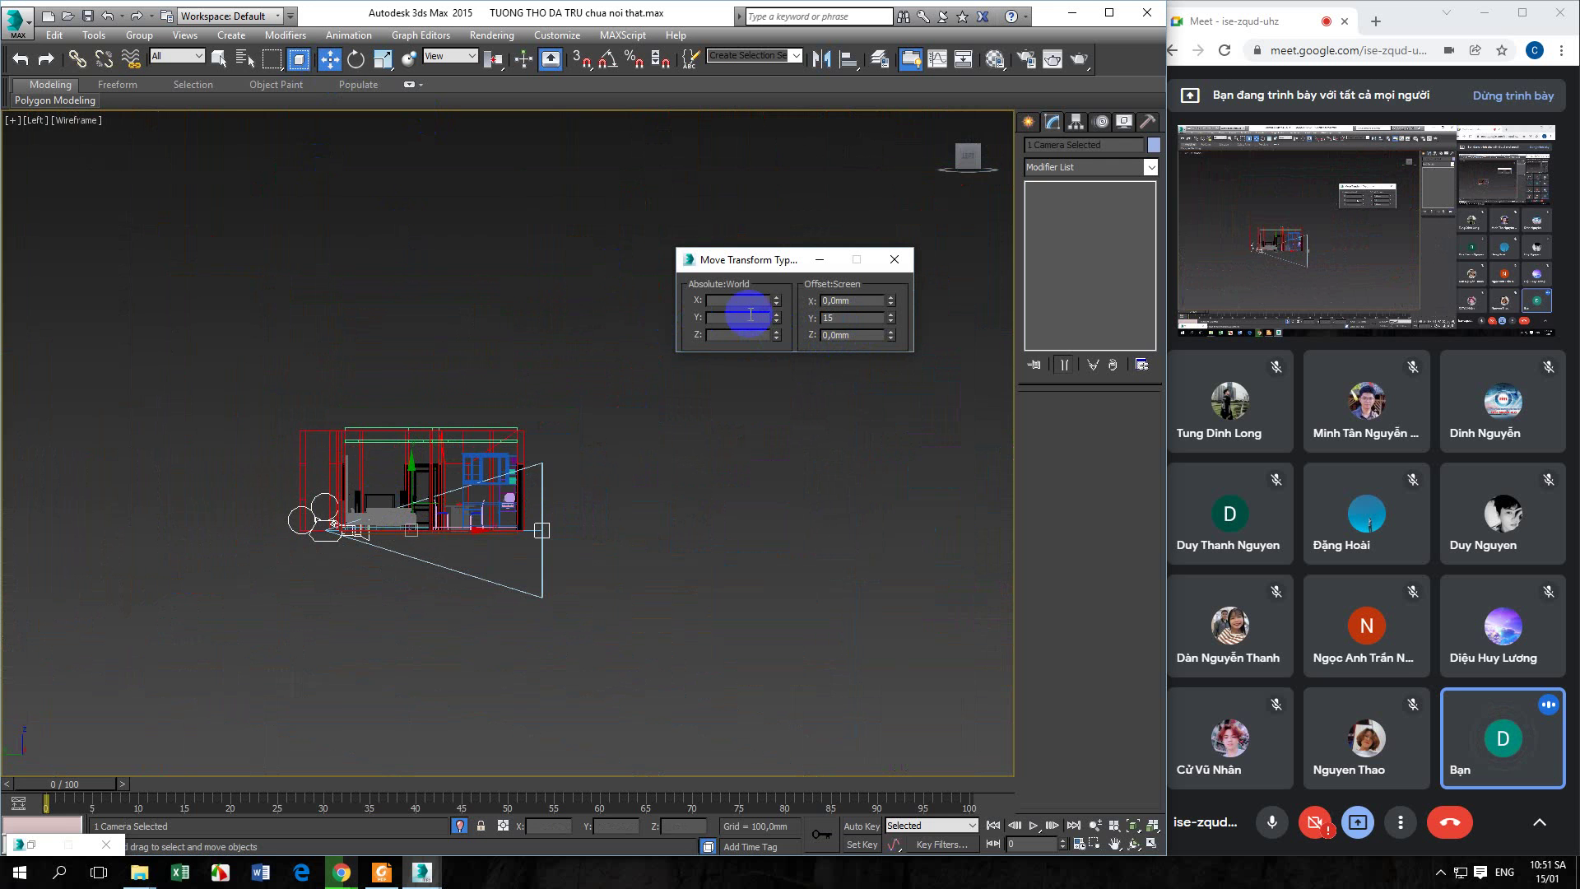
key("Return")
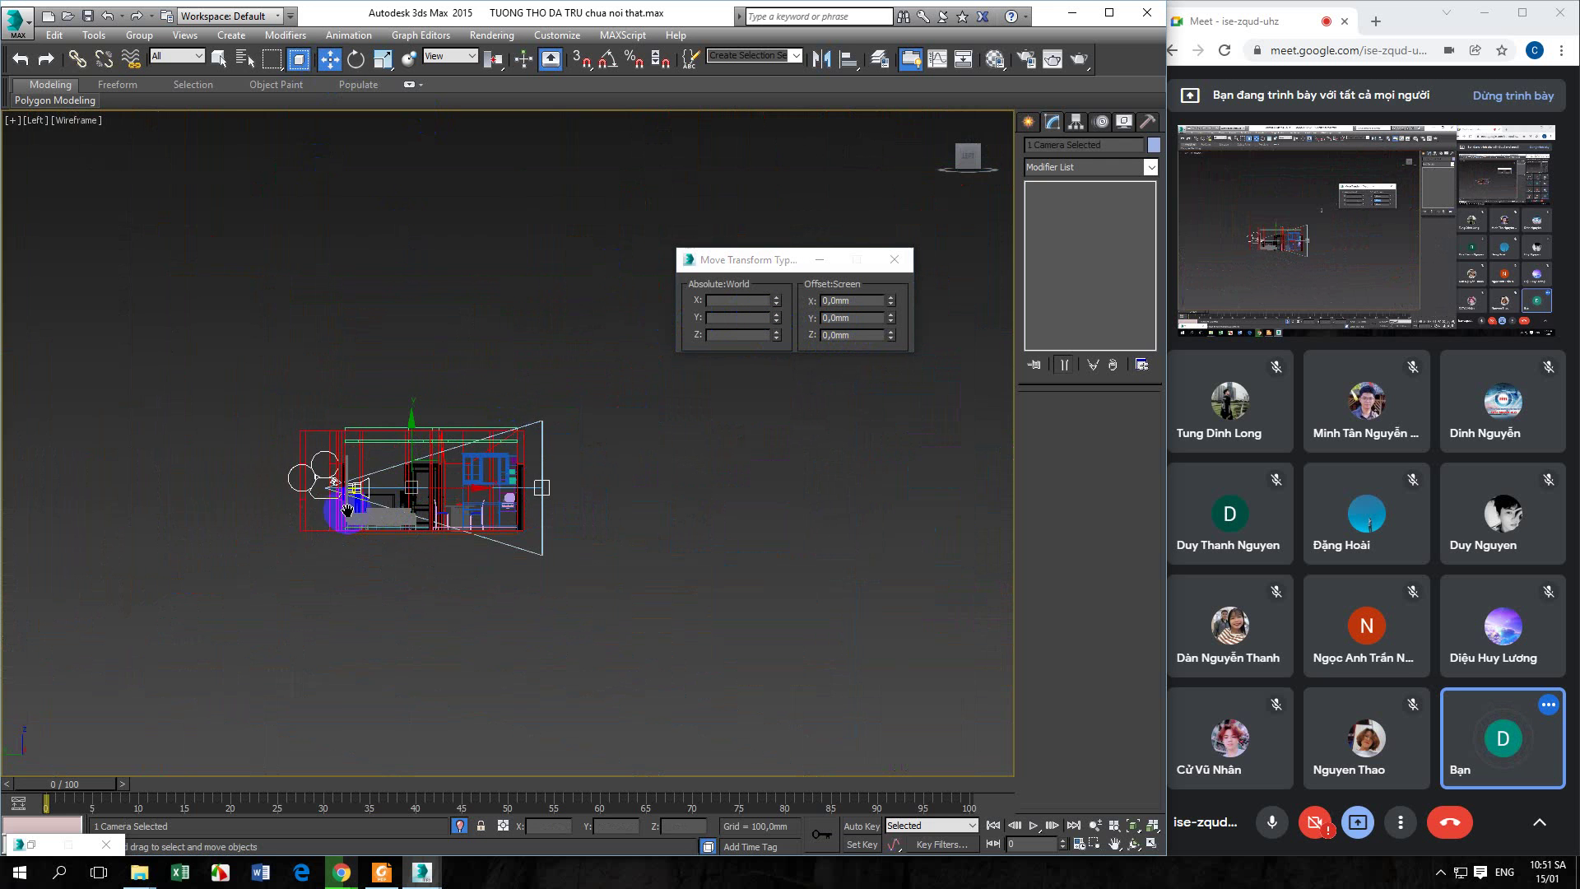
scroll(354, 559, "up", 3)
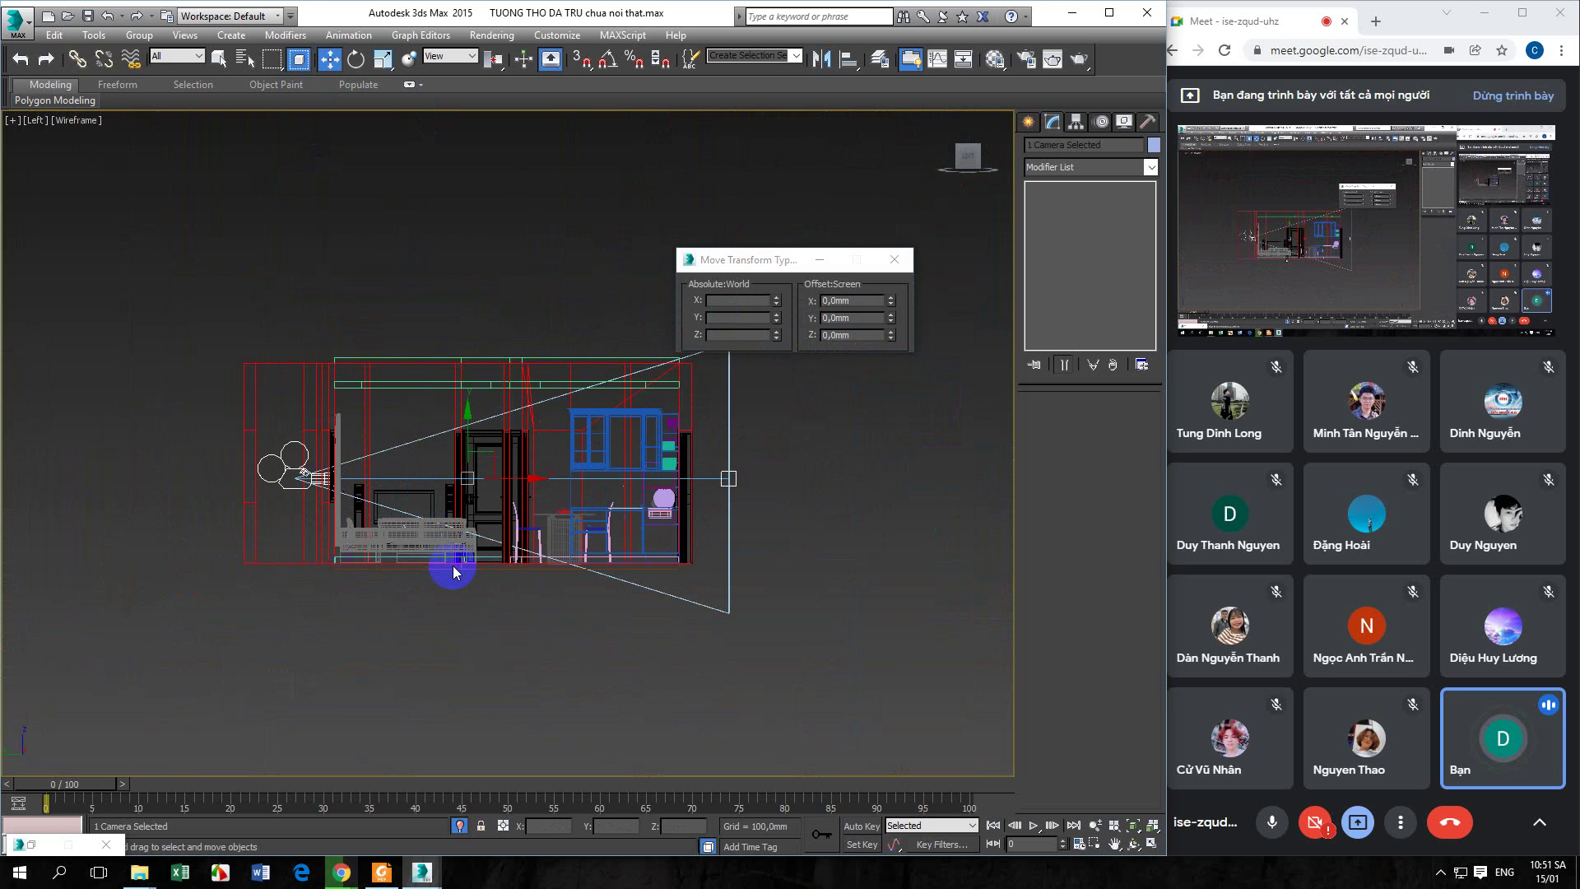
left_click(1437, 873)
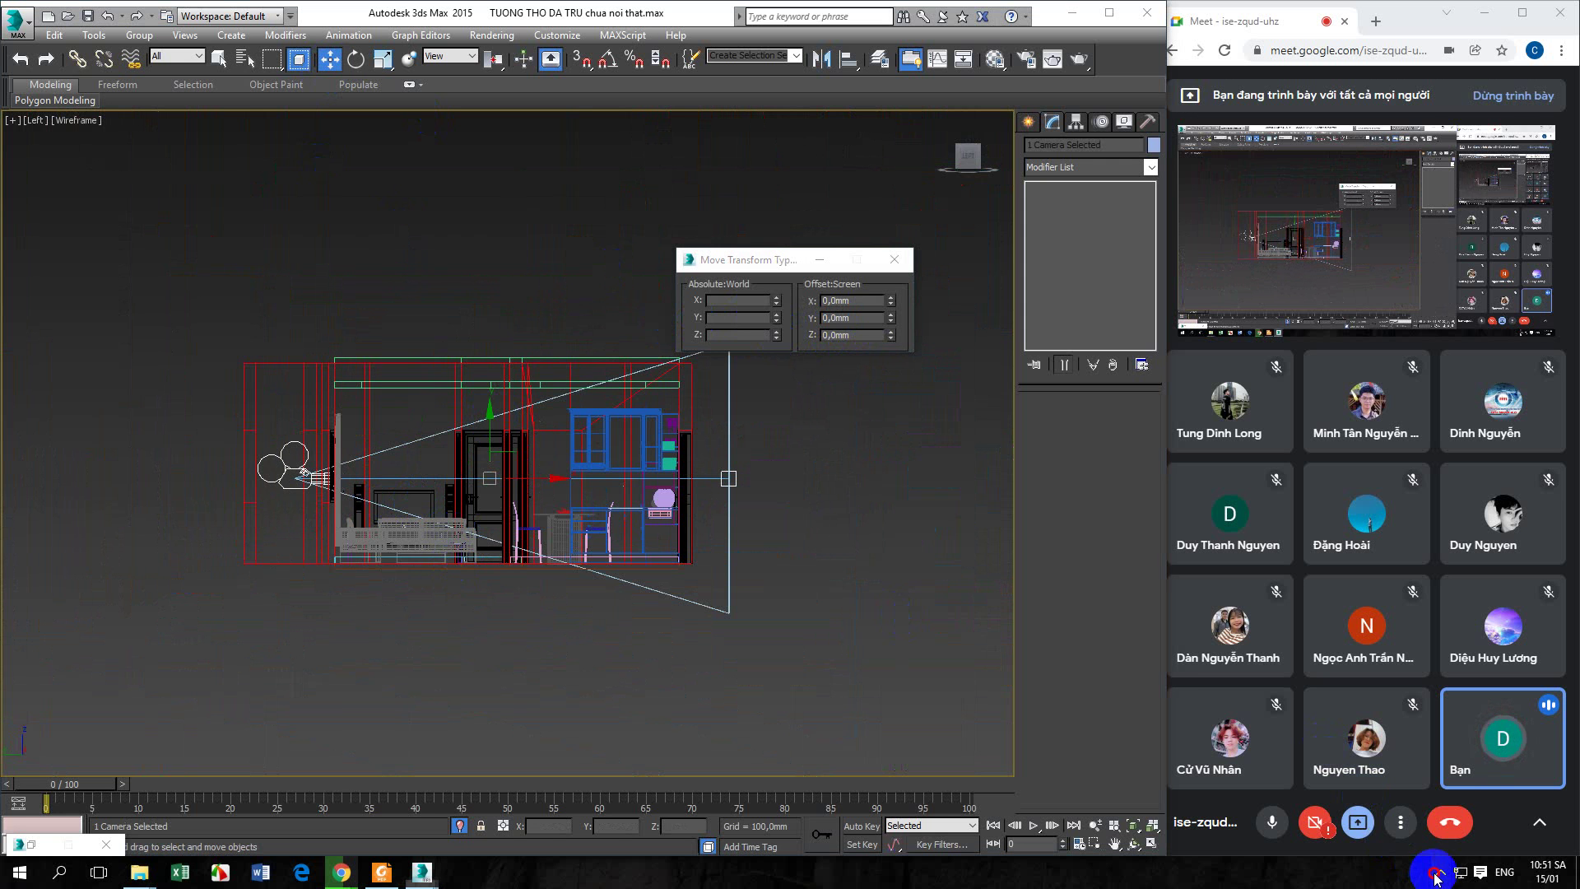
left_click(1349, 880)
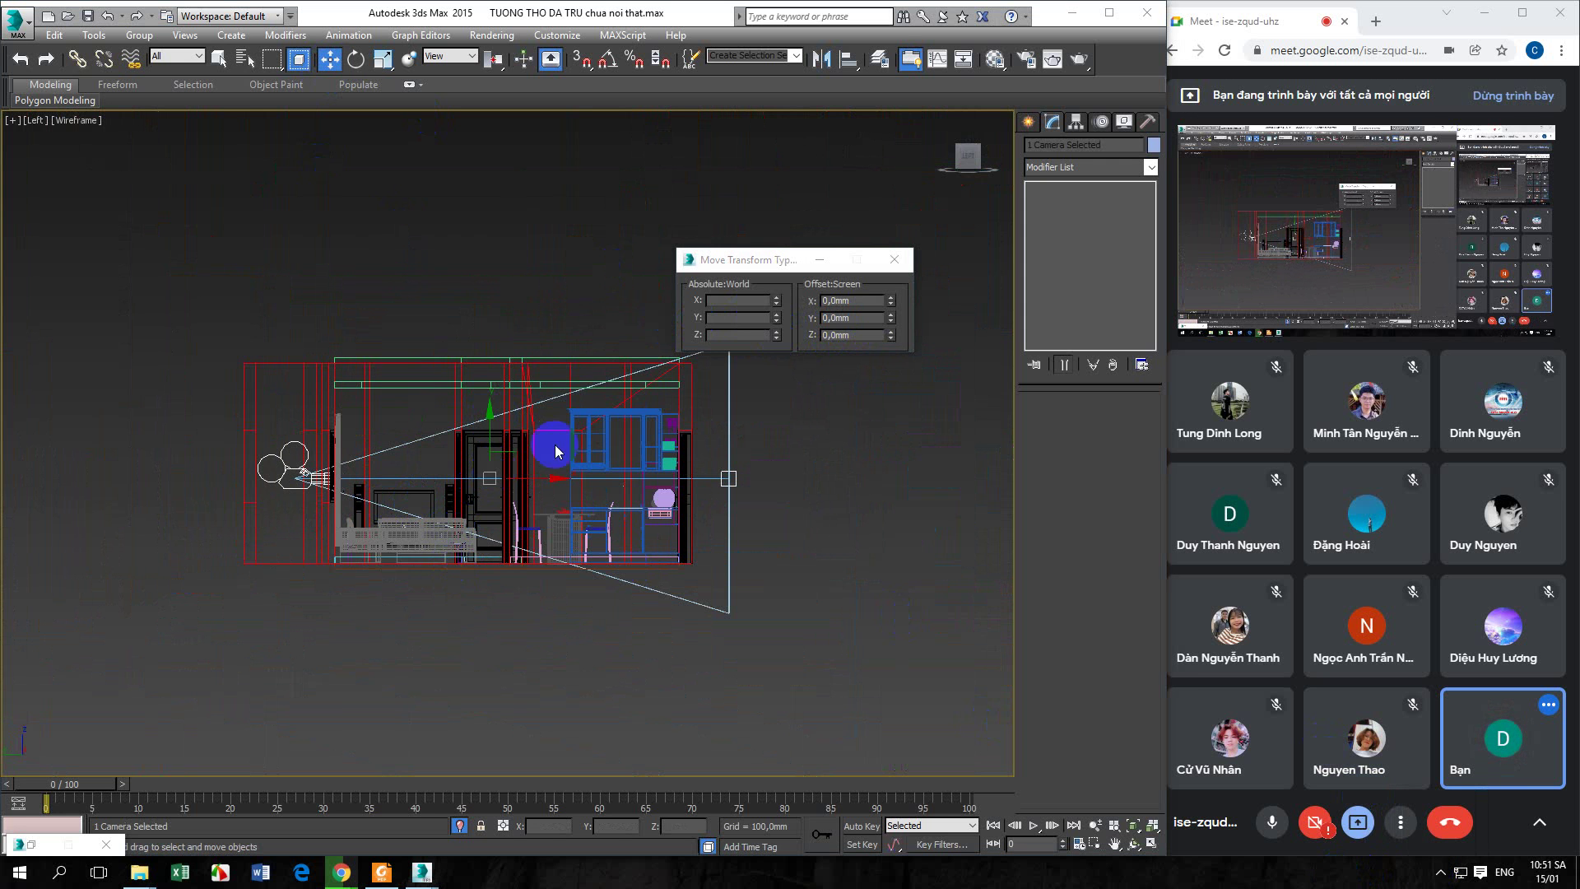
Minimize the transform dialog, restore the four-viewport layout, and show Camera001's shaded view in the second Left viewport
left_click(830, 289)
left_click(1152, 842)
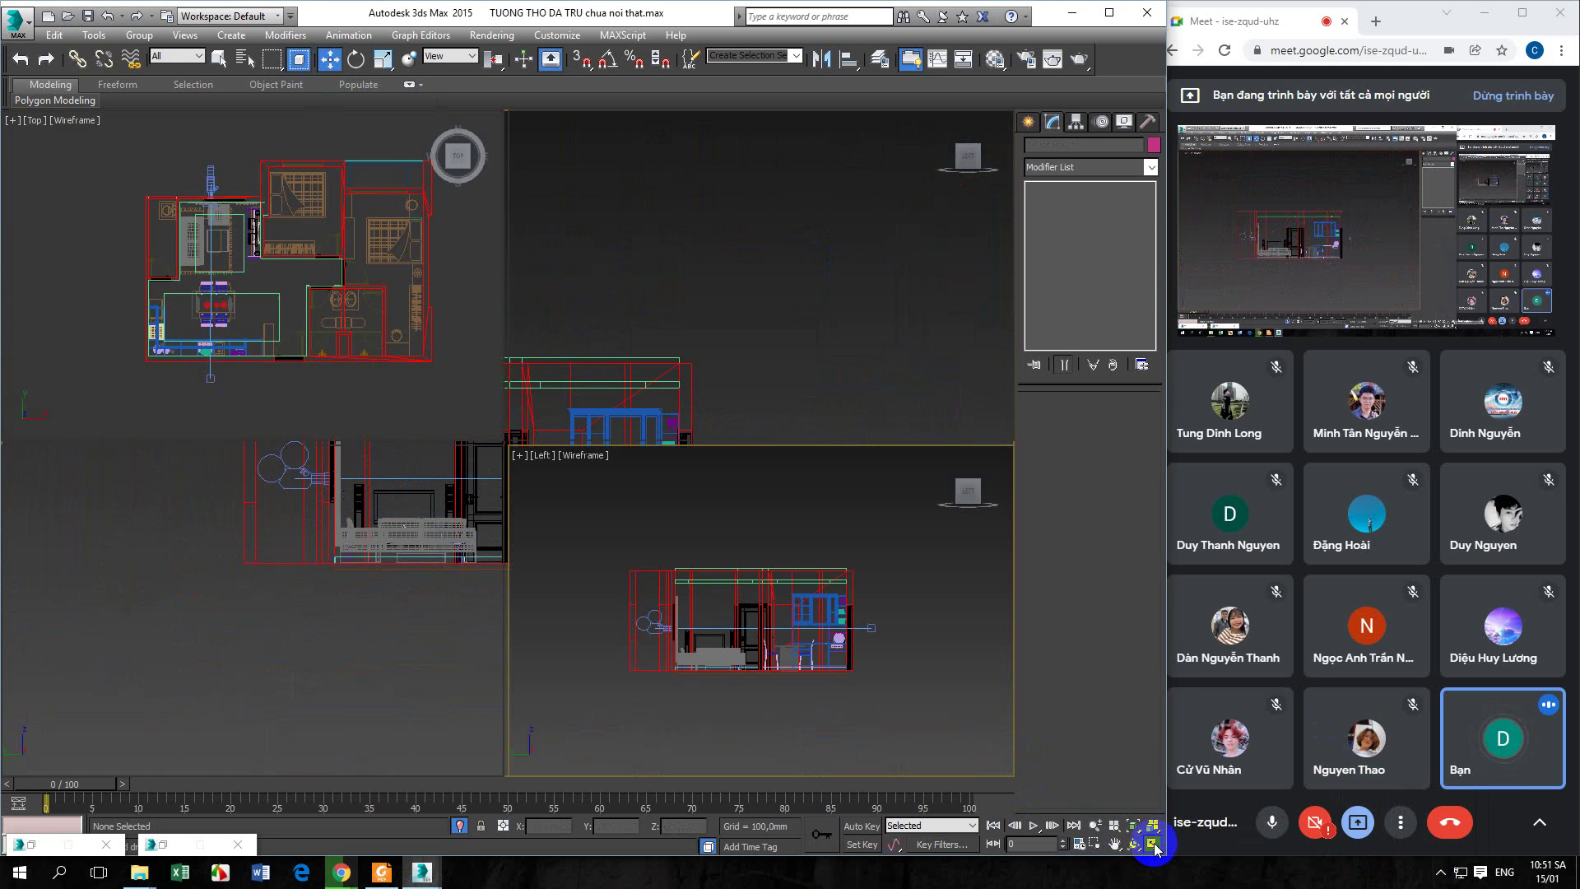
right_click(681, 505)
left_click(599, 508)
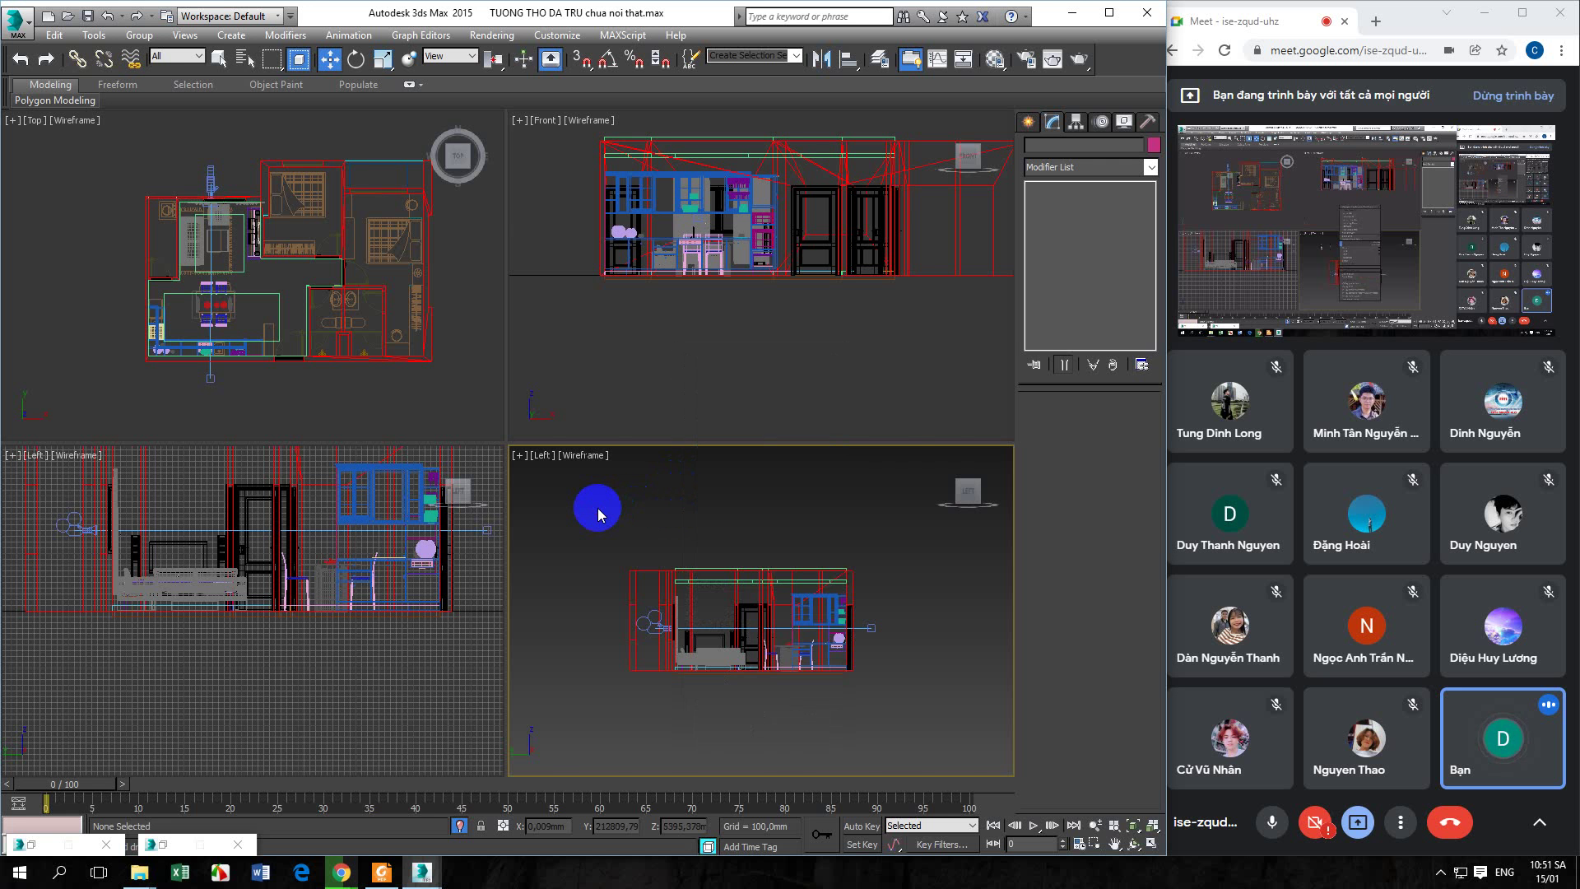
key("c")
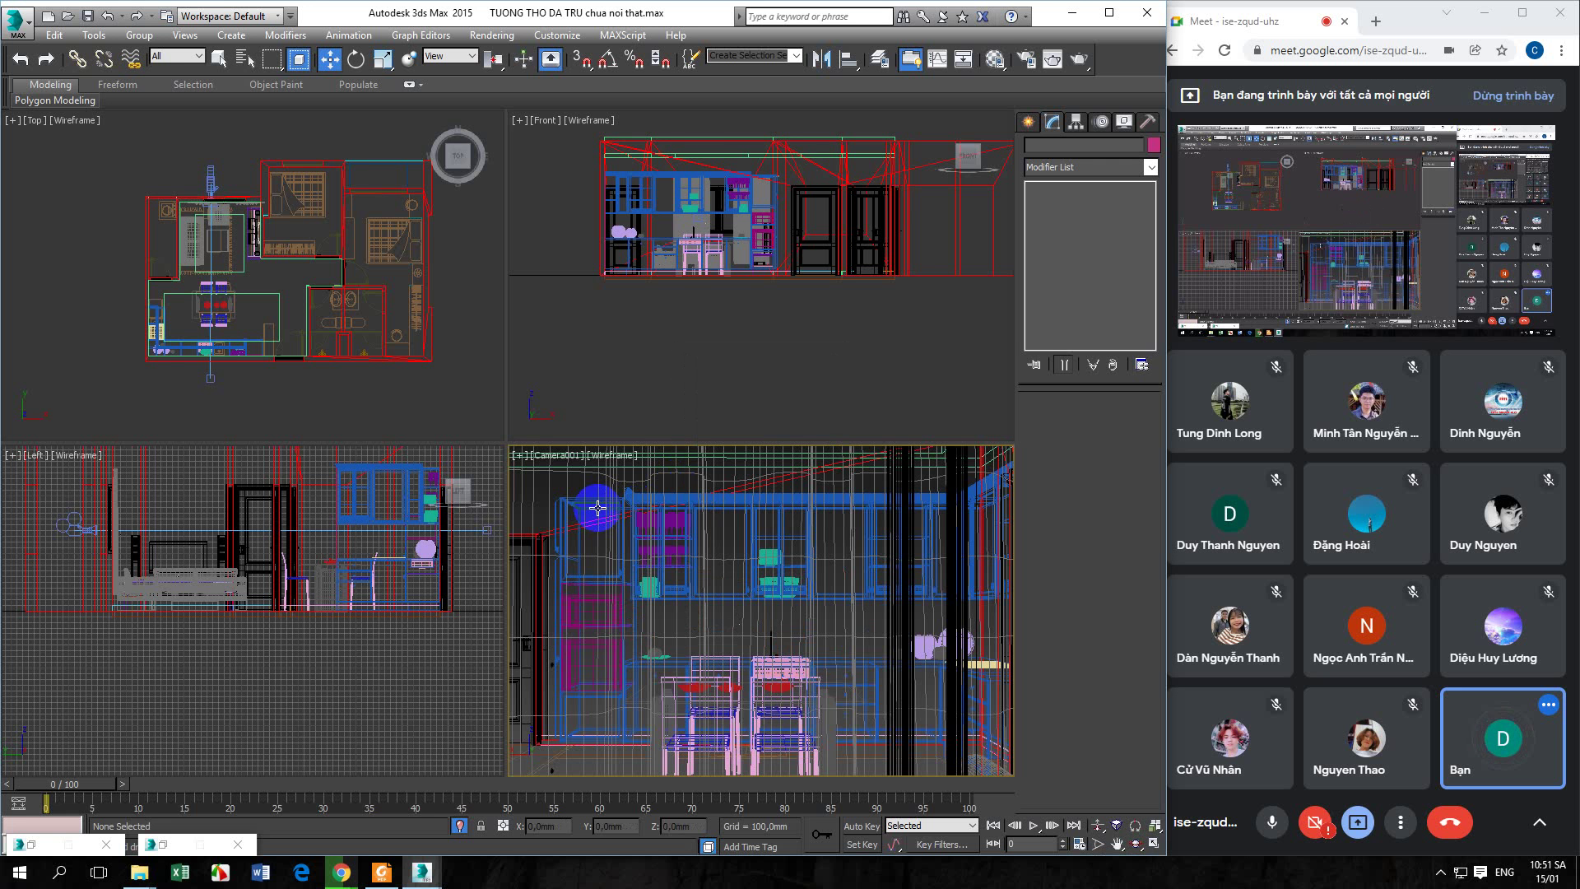
key("F3")
Select Camera001 in the top view and enable manual clipping in its parameters
middle_click_drag(313, 318, 328, 302)
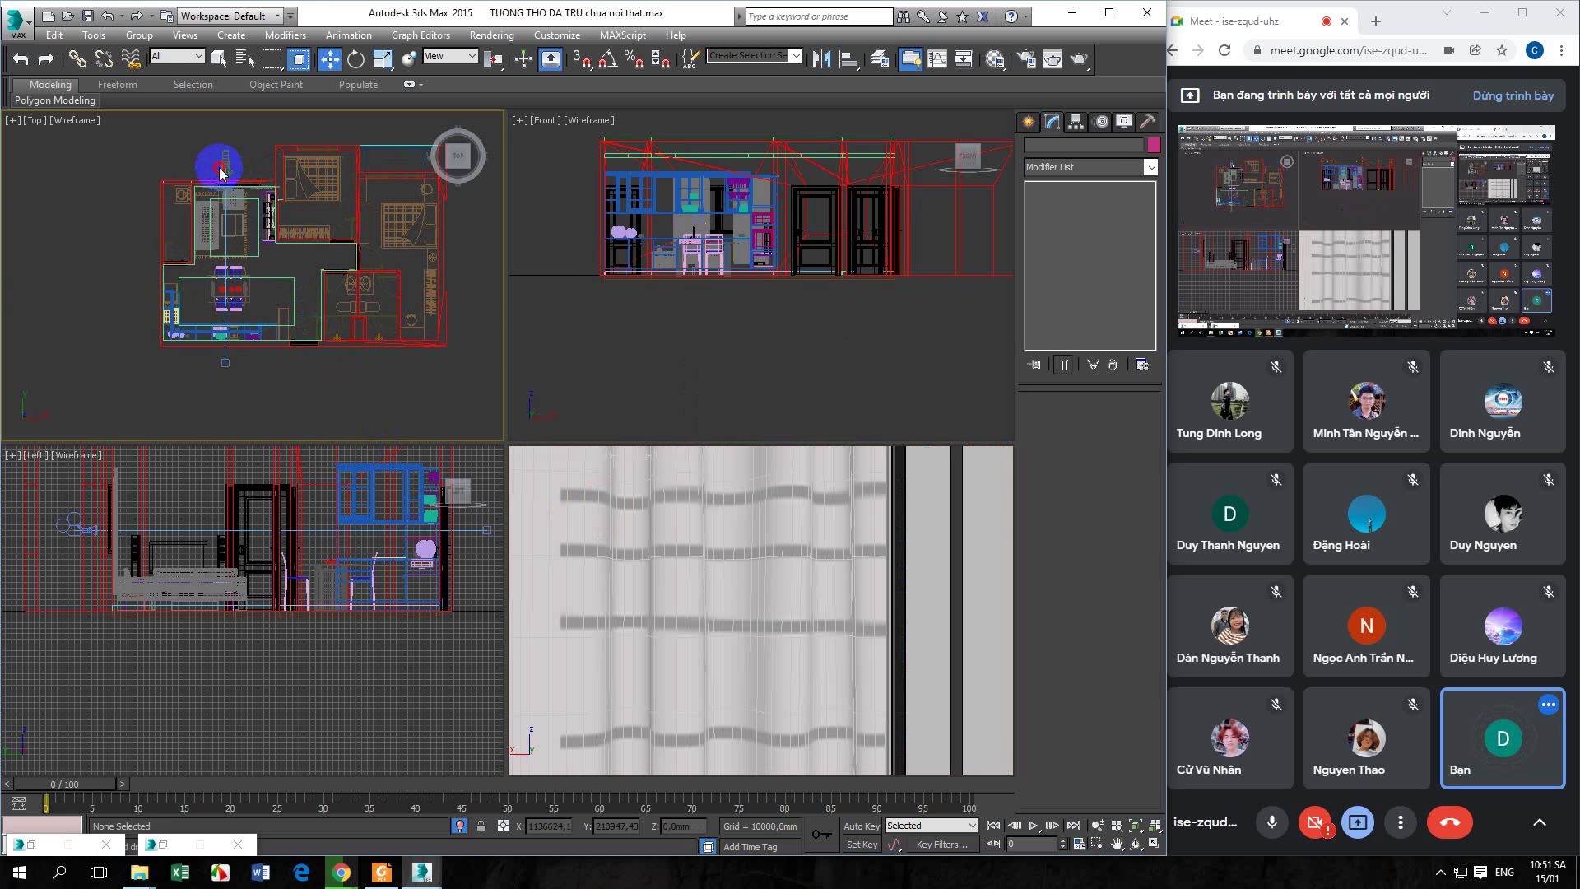
left_click(225, 168)
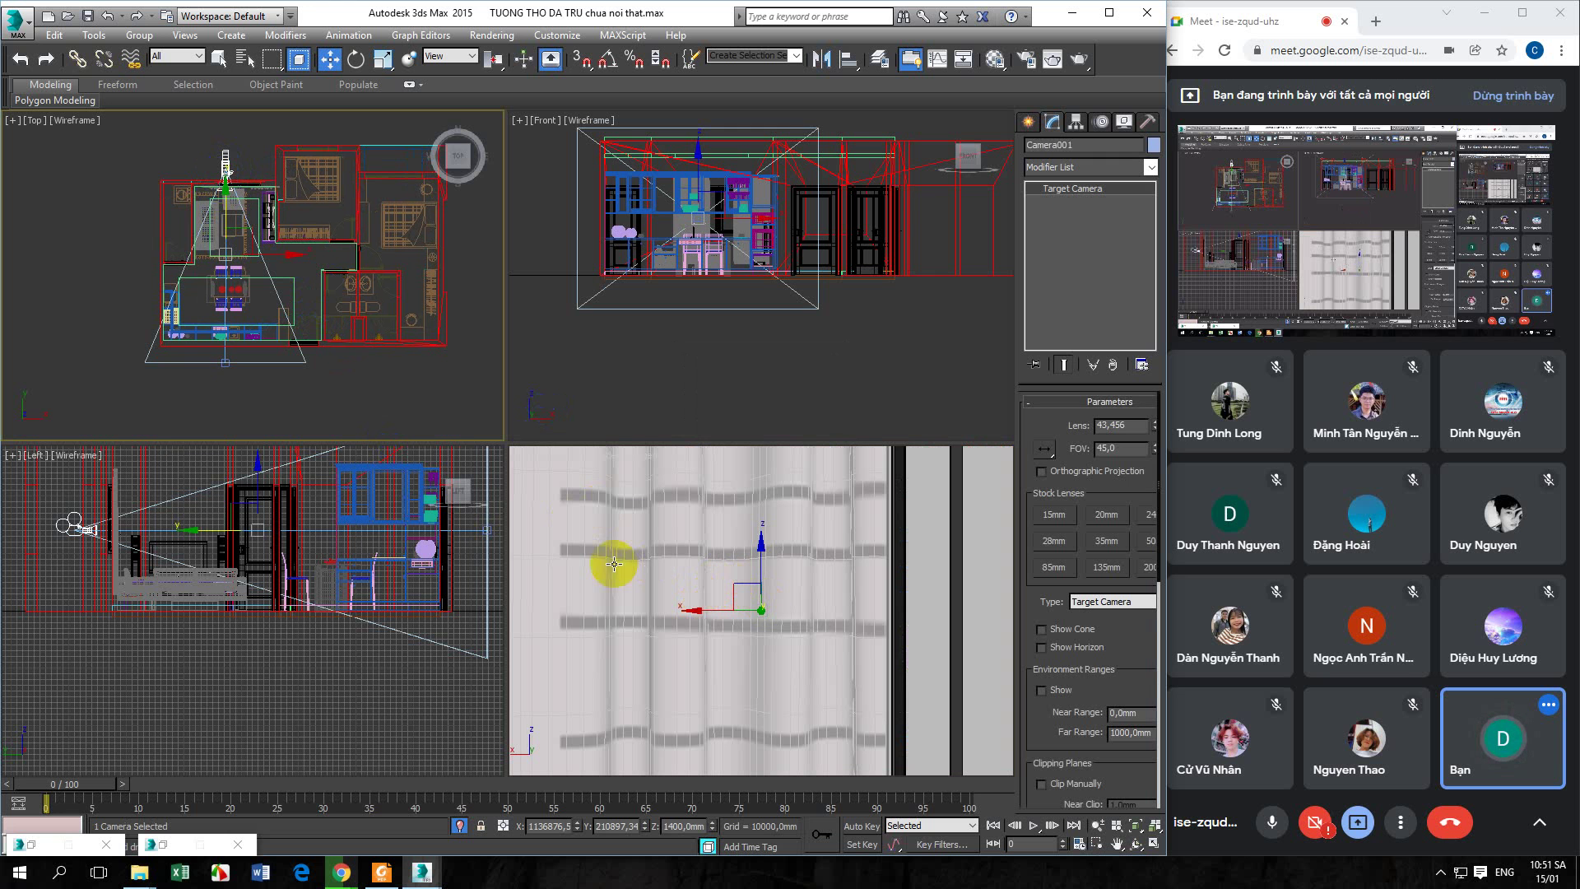
left_click(1028, 122)
left_click(1052, 122)
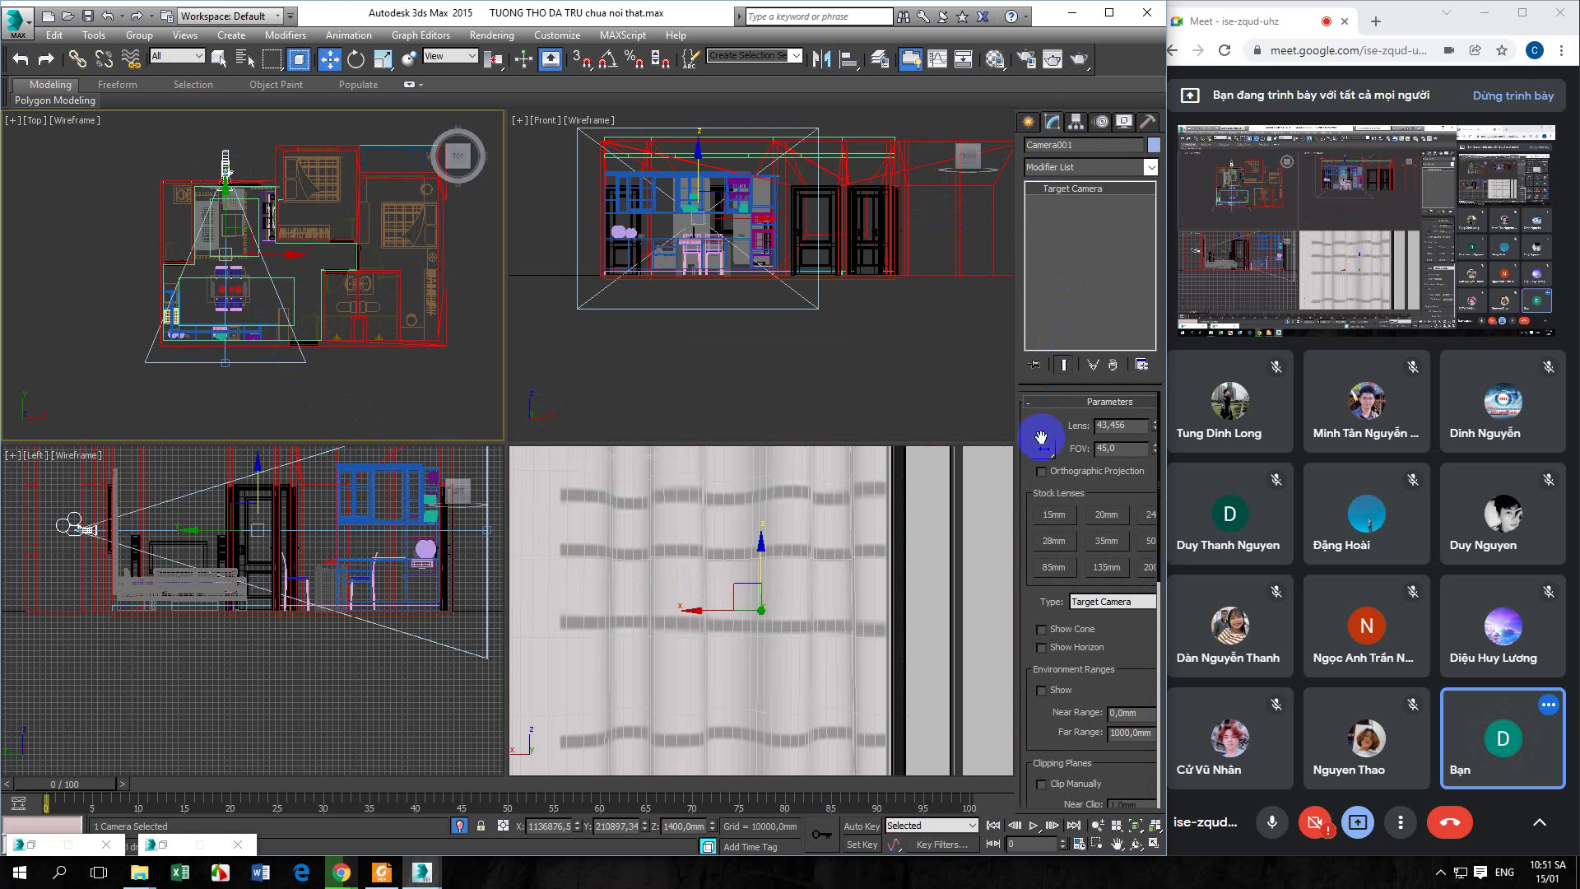
scroll(1039, 724, "down", 2)
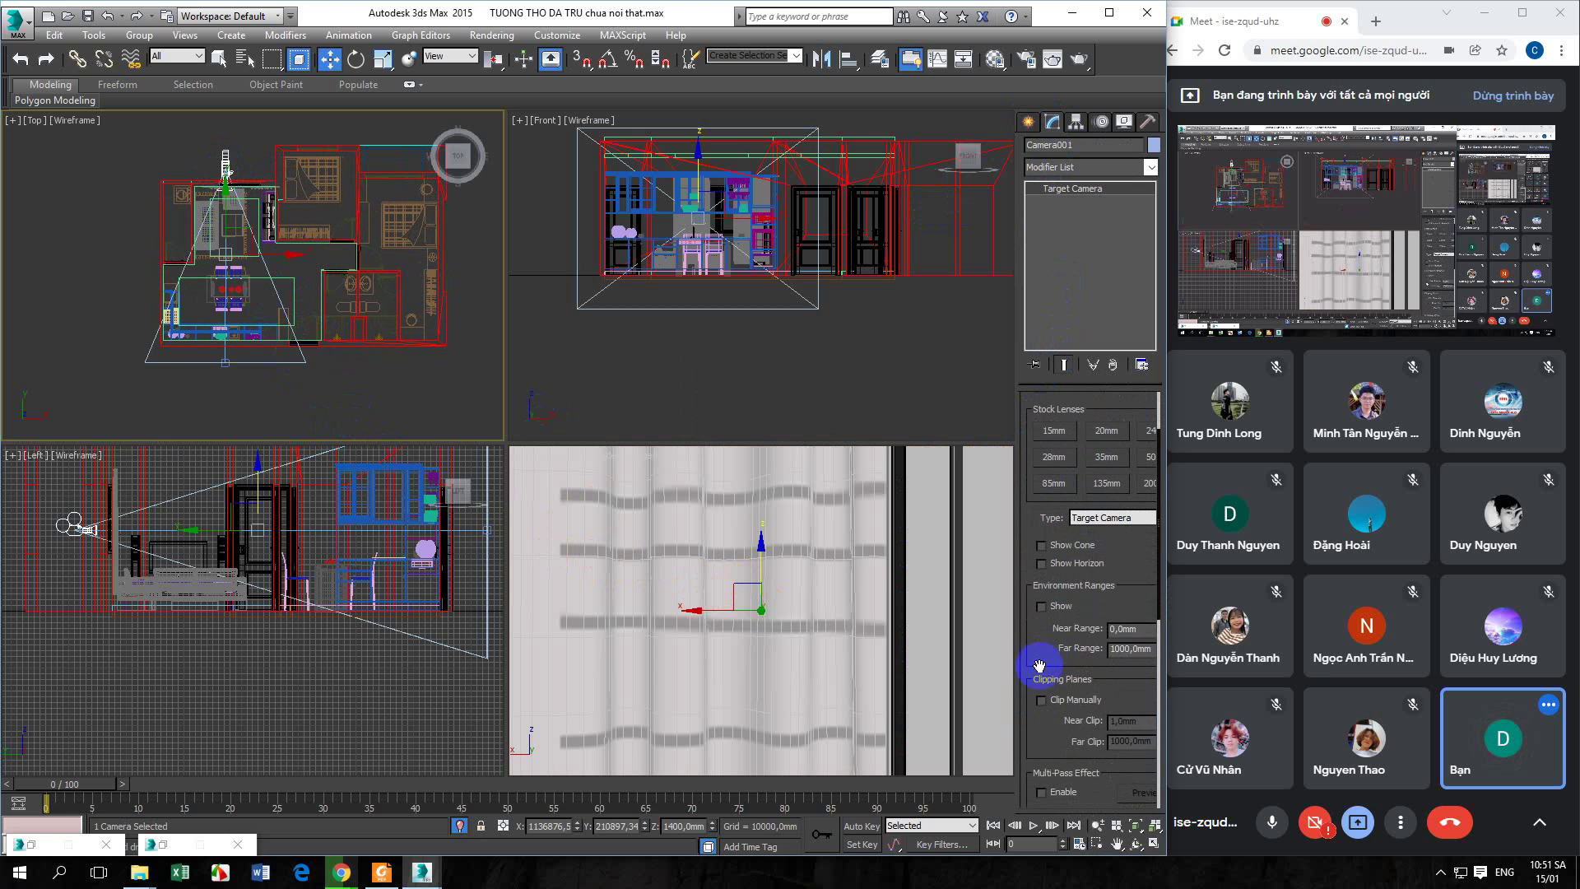
left_click(1041, 701)
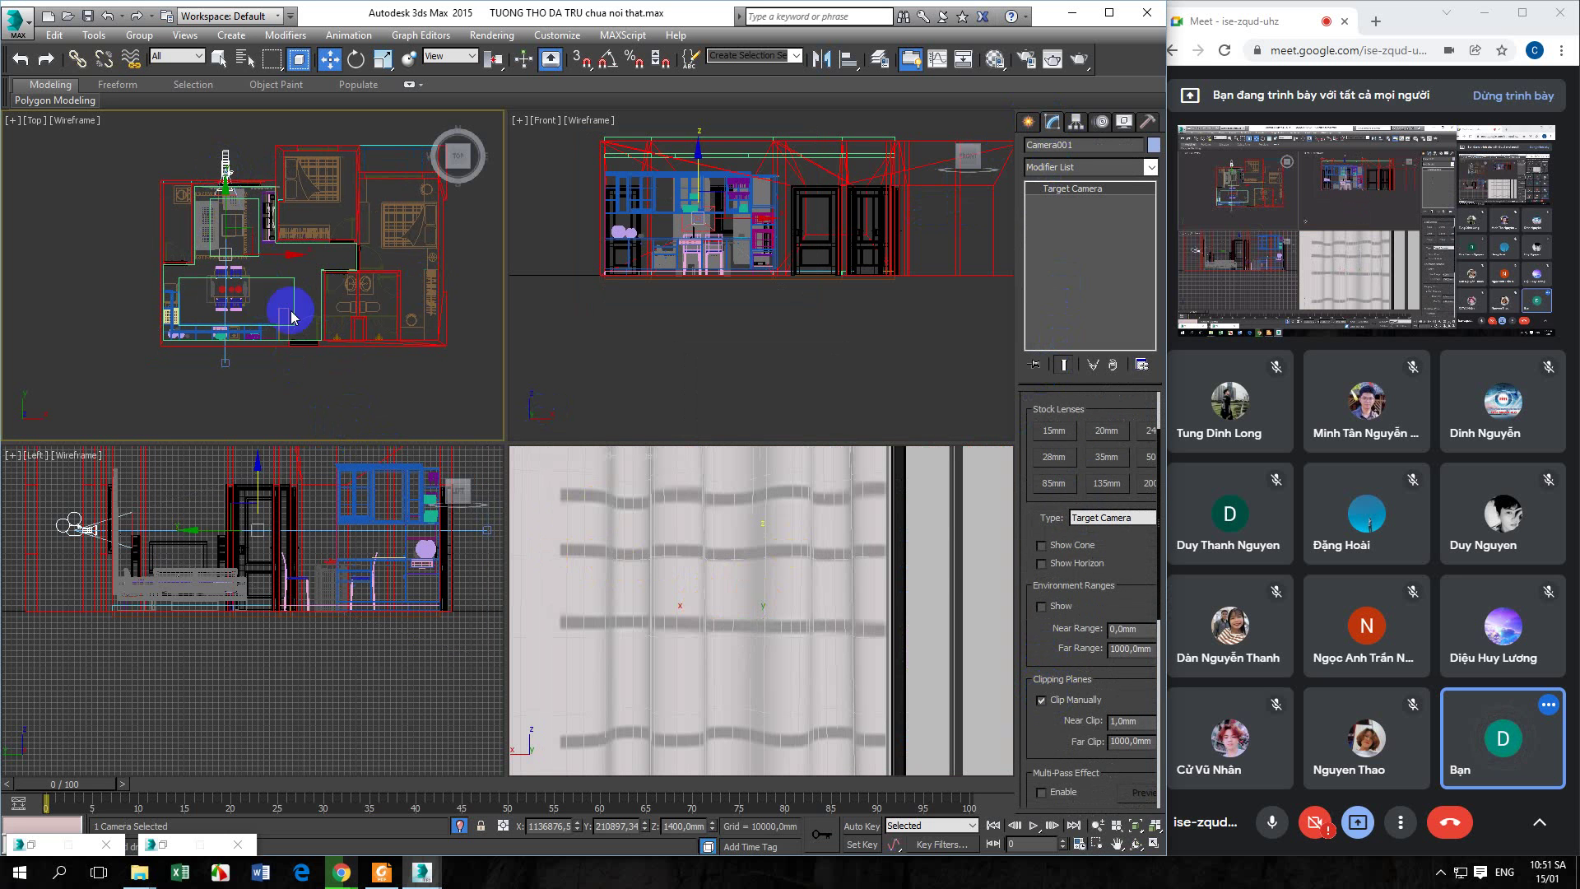
Try Far Clip distances of 3000 and 6000 mm for the camera, and set the distance to 9000 mm
middle_click_drag(288, 337, 288, 323)
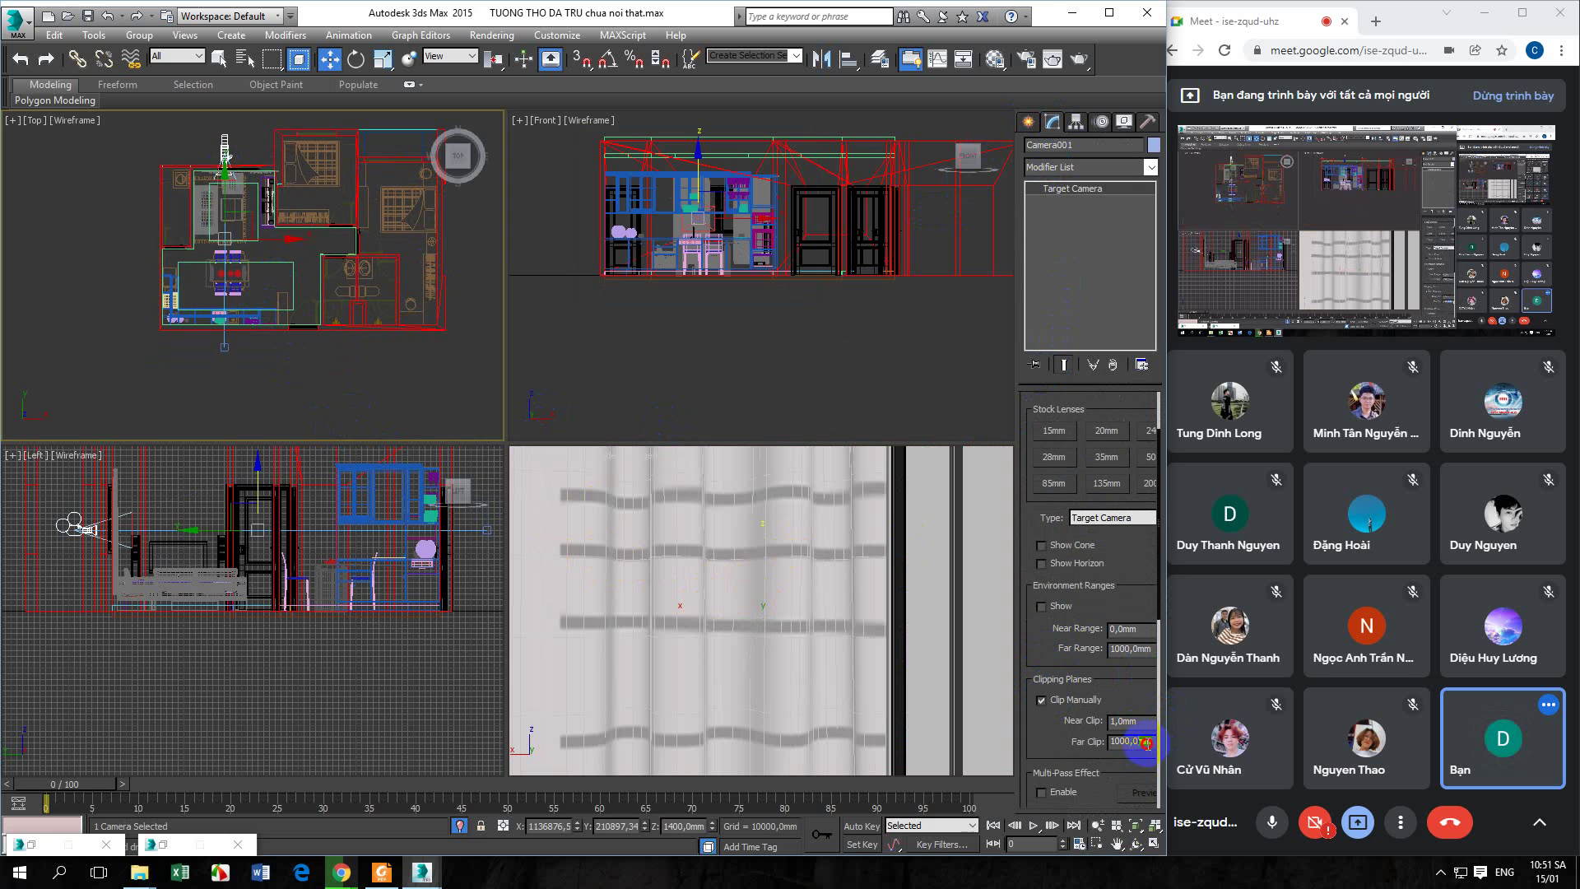
scroll(230, 320, "up", 6)
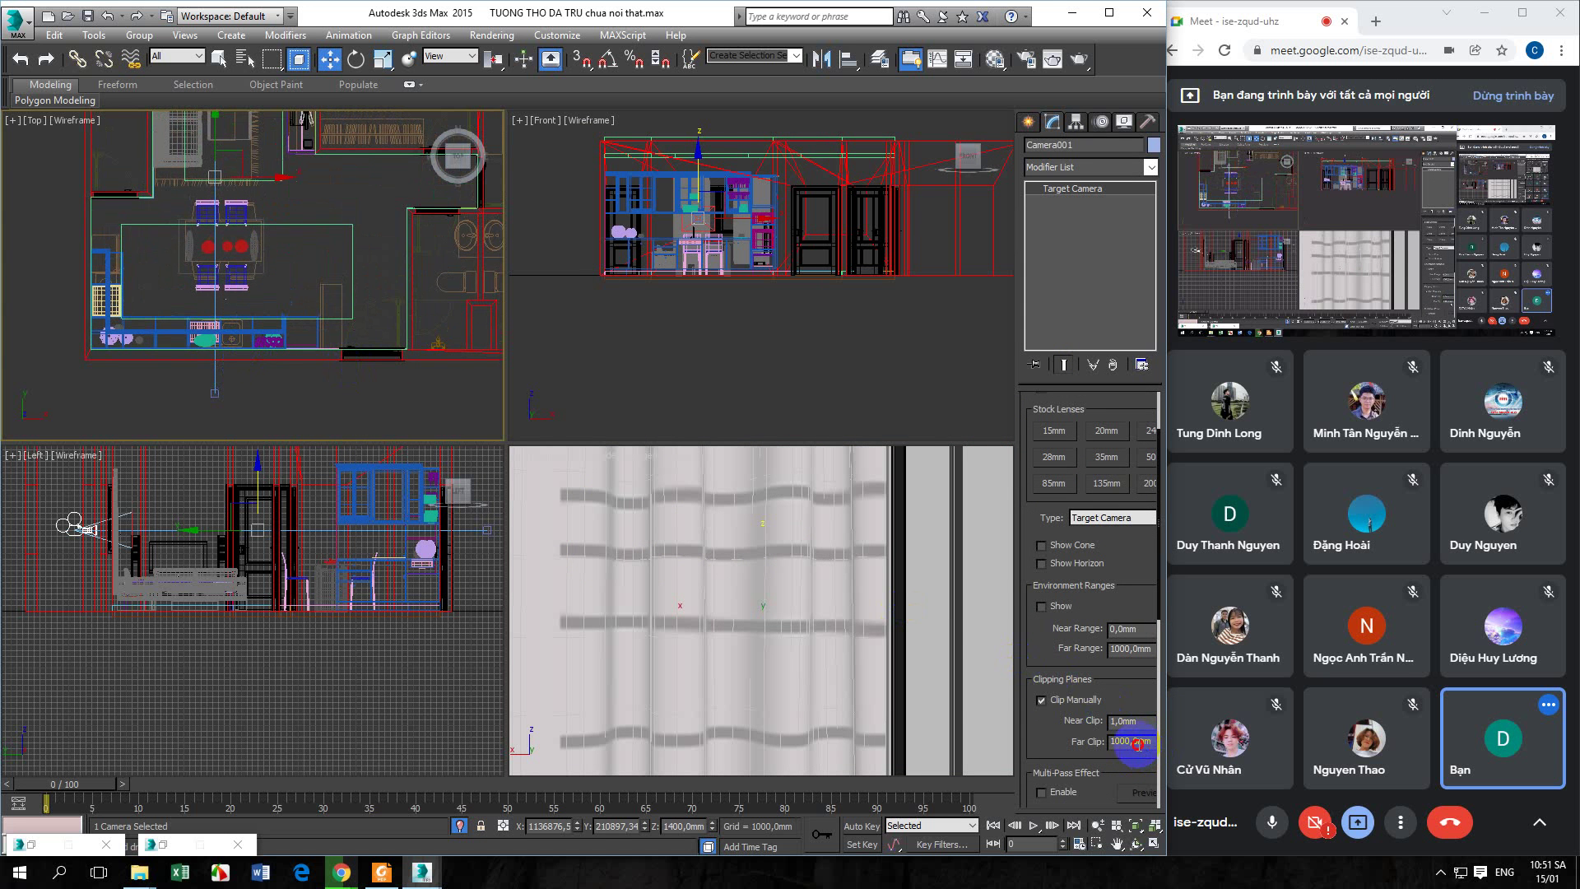
type("3000")
key("Return")
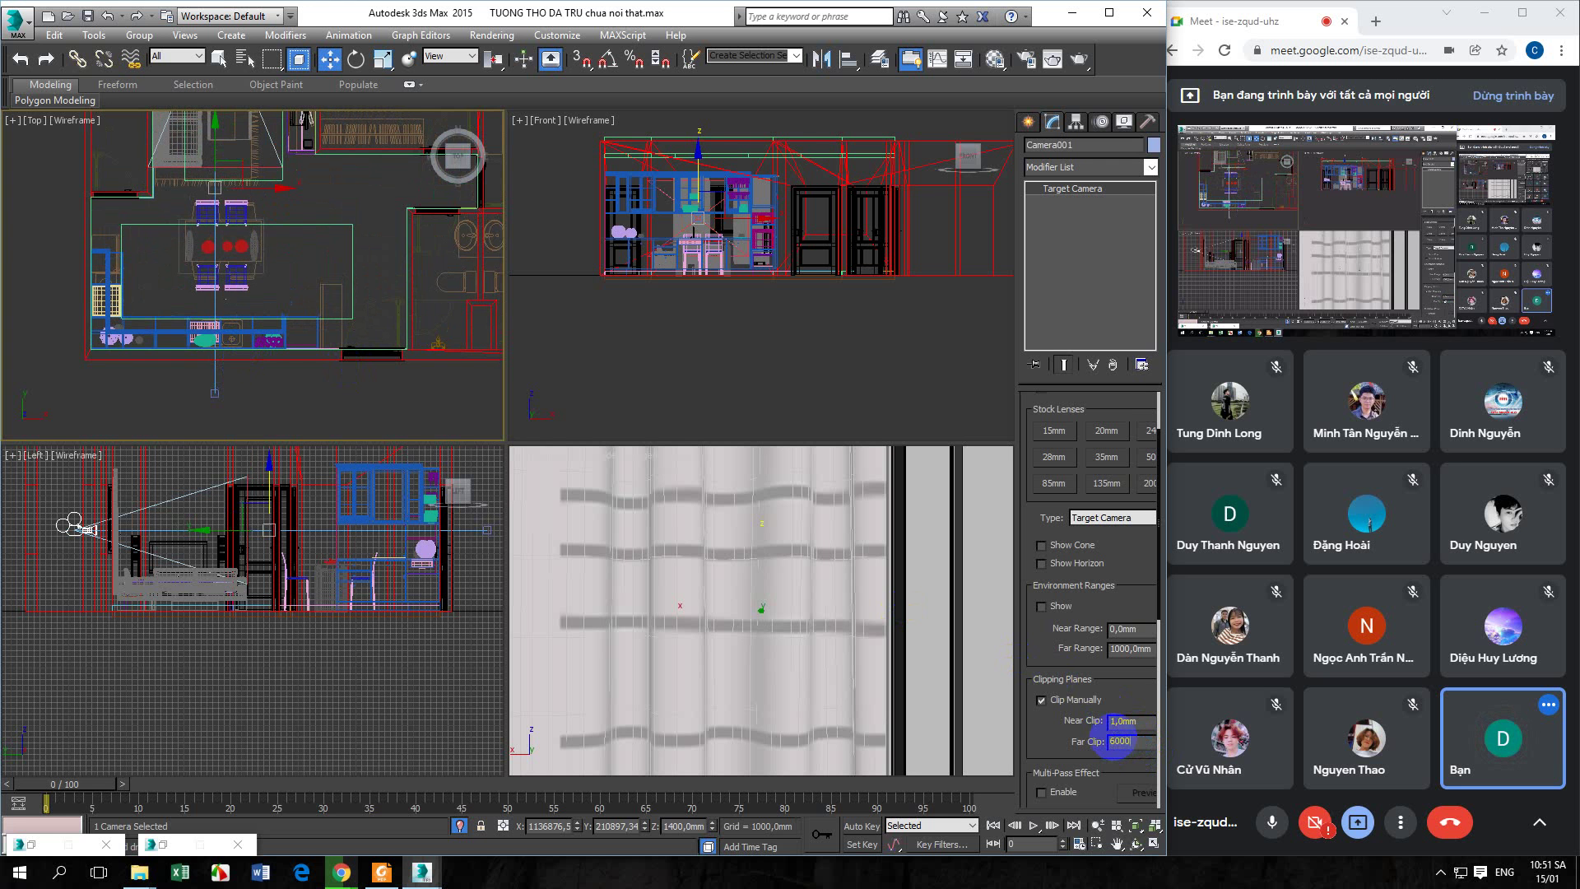
type("6000")
key("Return")
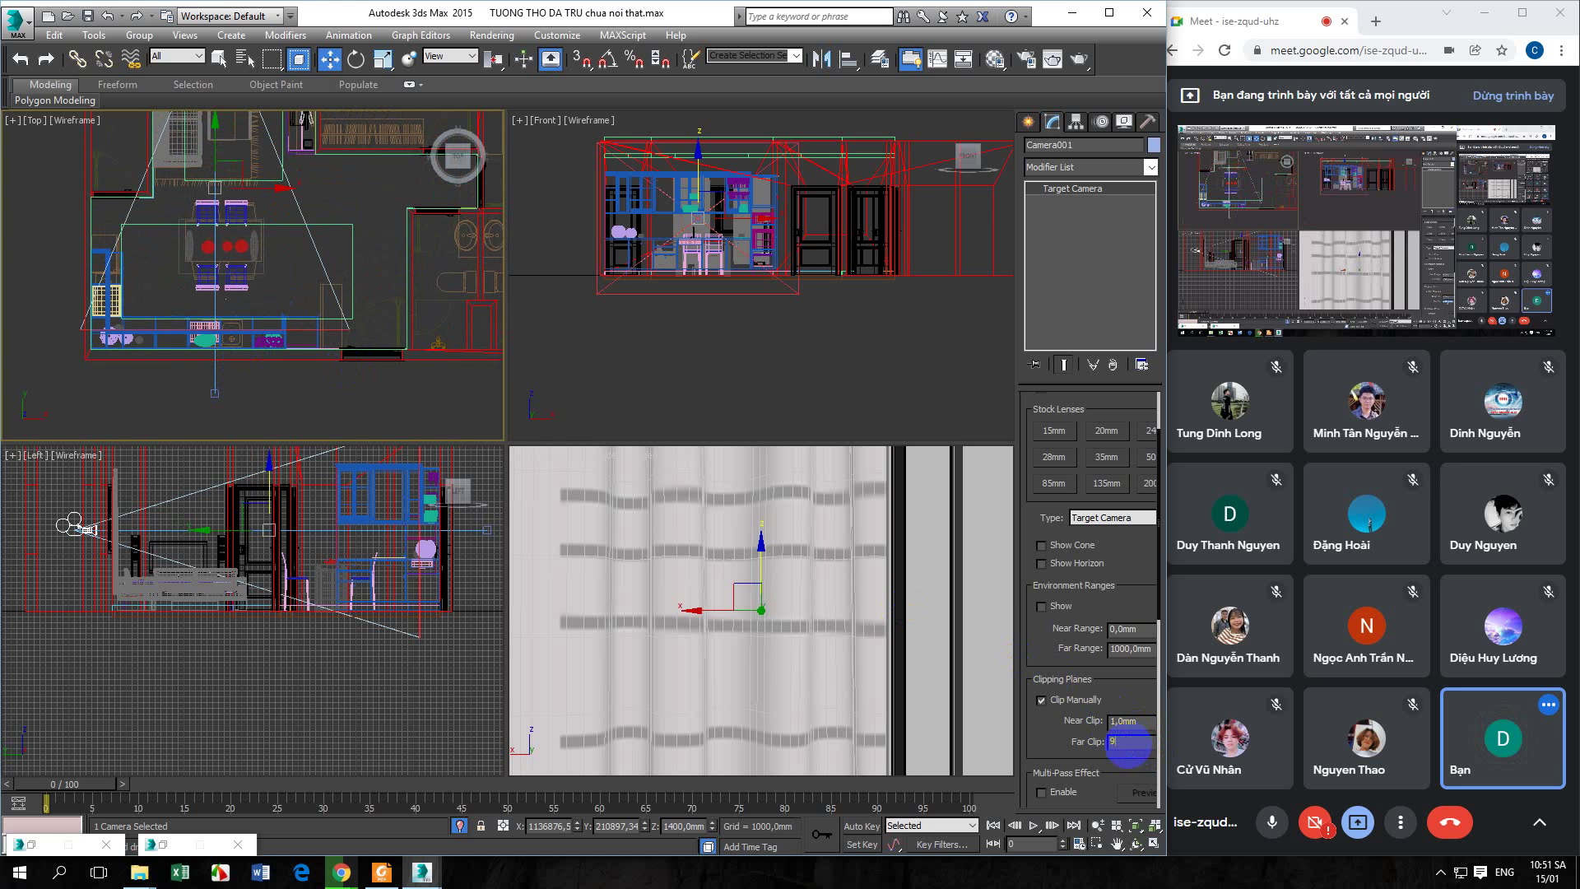
type("9000")
key("Return")
scroll(317, 274, "down", 4)
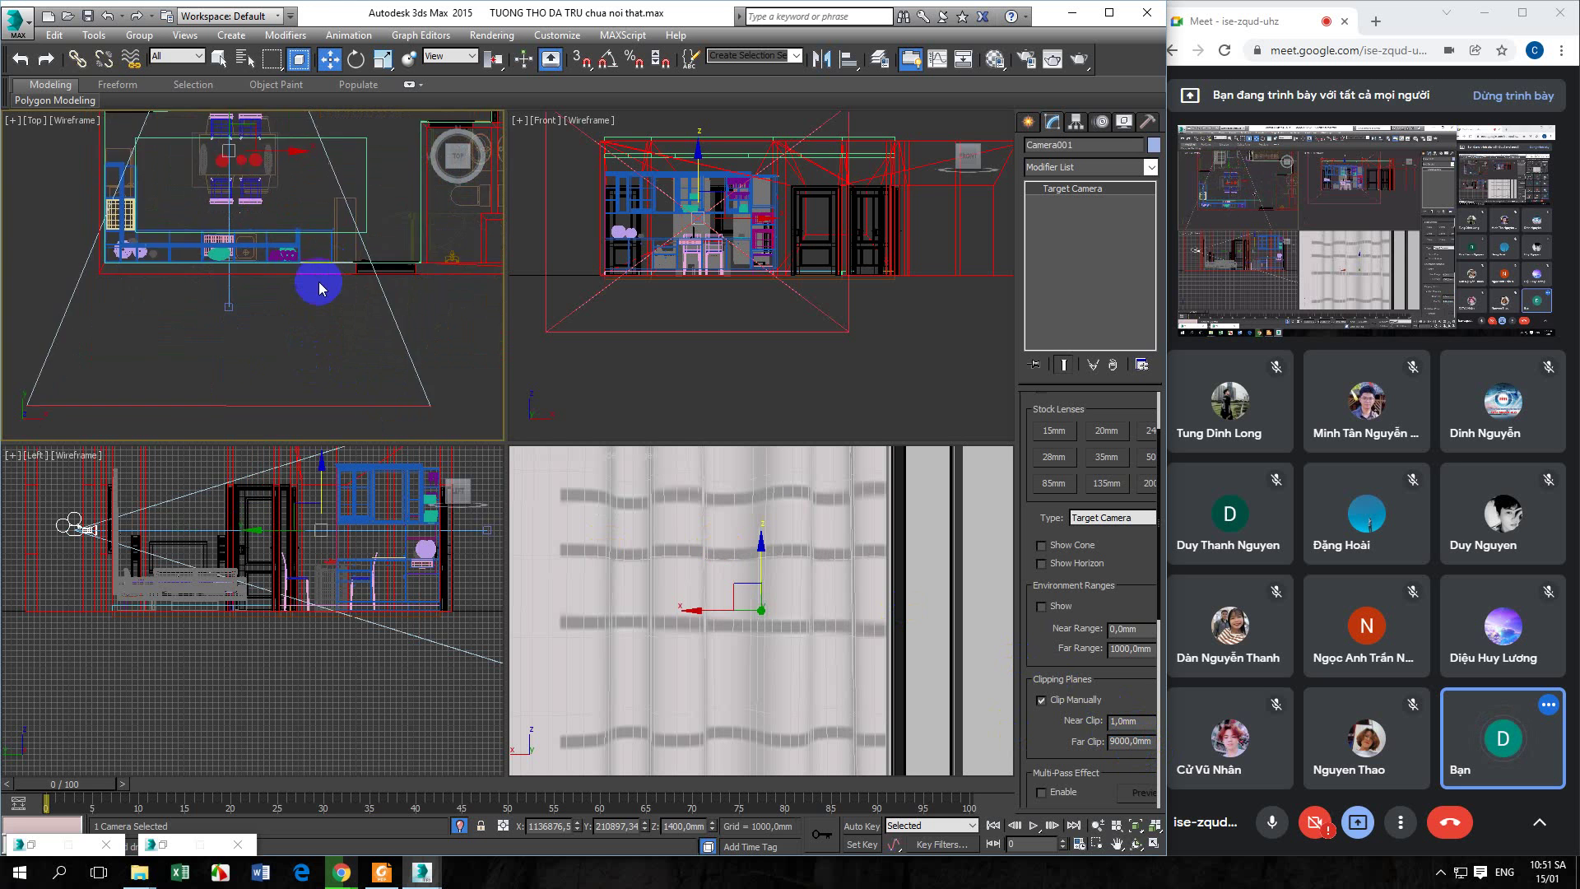
Set the camera's Near Clip distance to 1000 mm so it cuts through the curtain and window wall
scroll(272, 200, "up", 5)
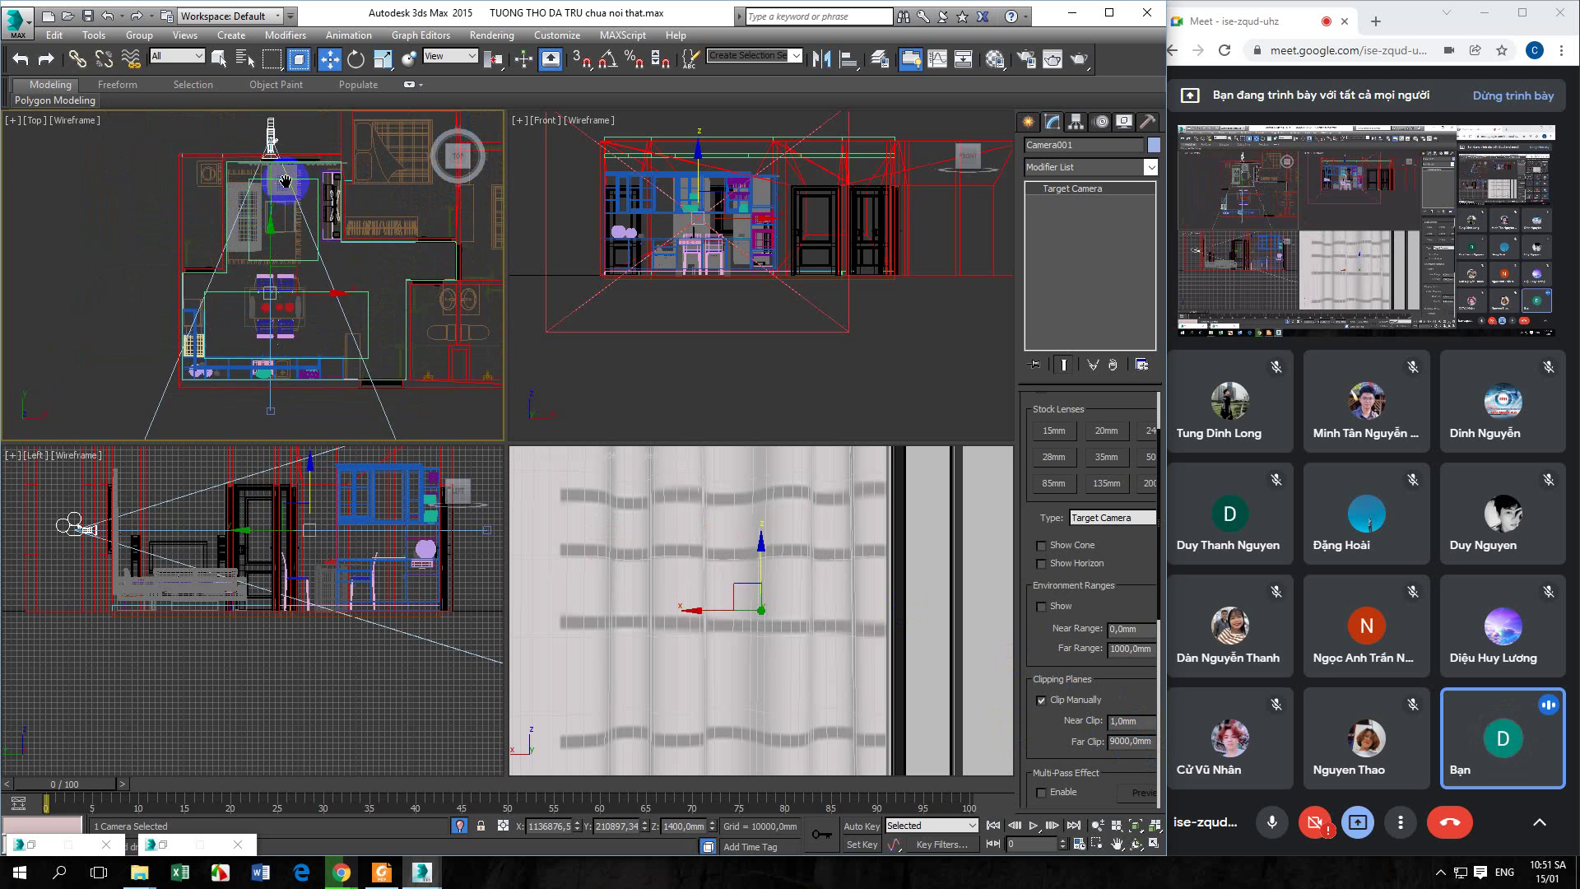
scroll(272, 200, "up", 2)
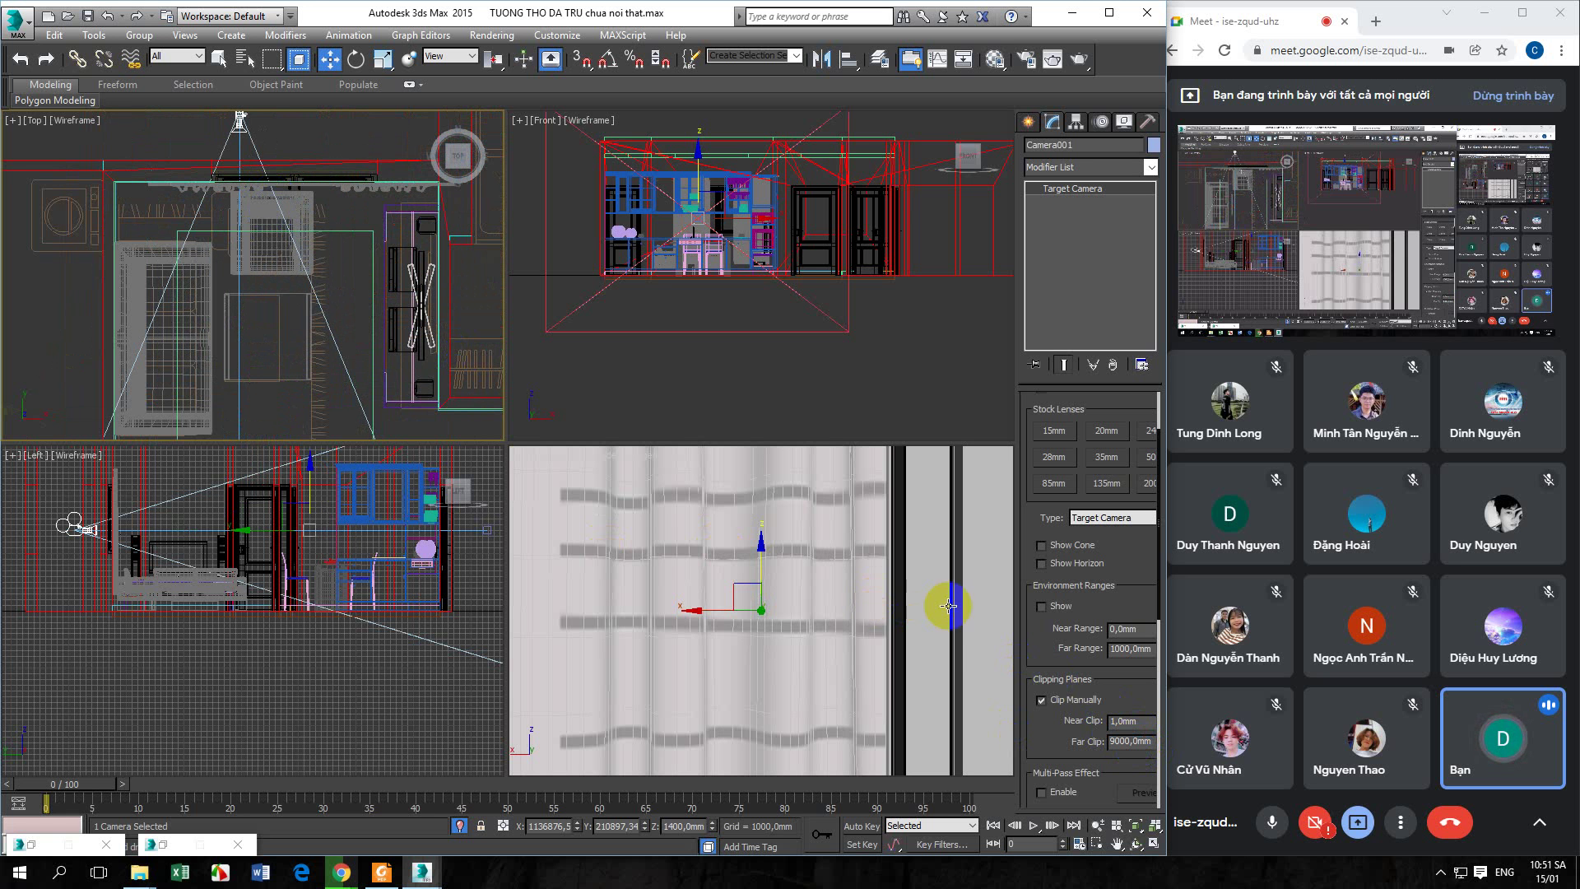
left_click(1134, 721)
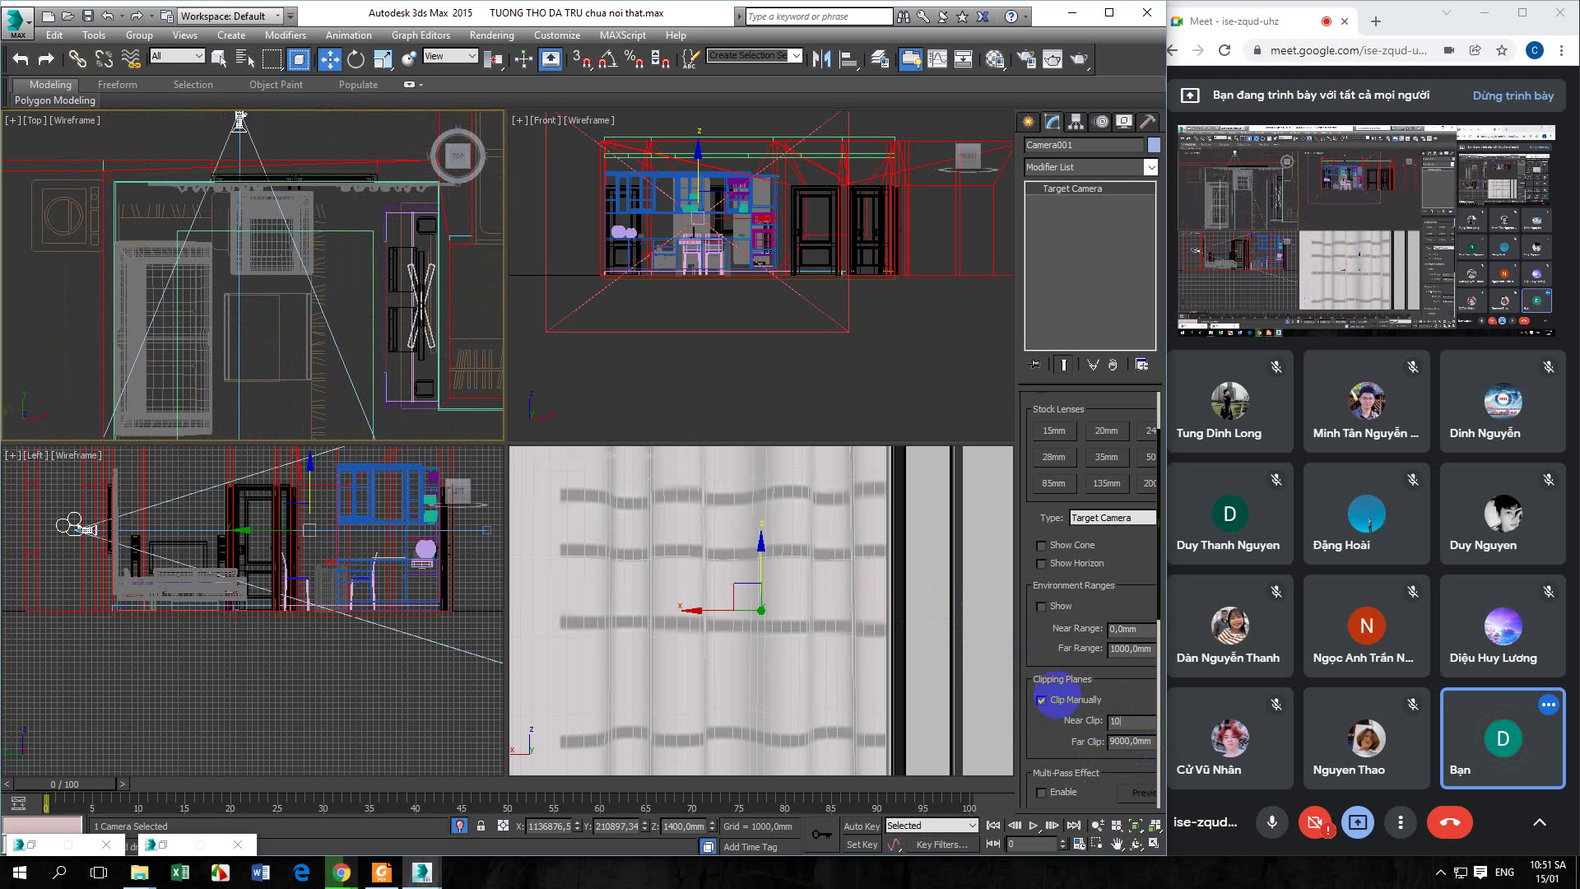
middle_click_drag(184, 256, 235, 278)
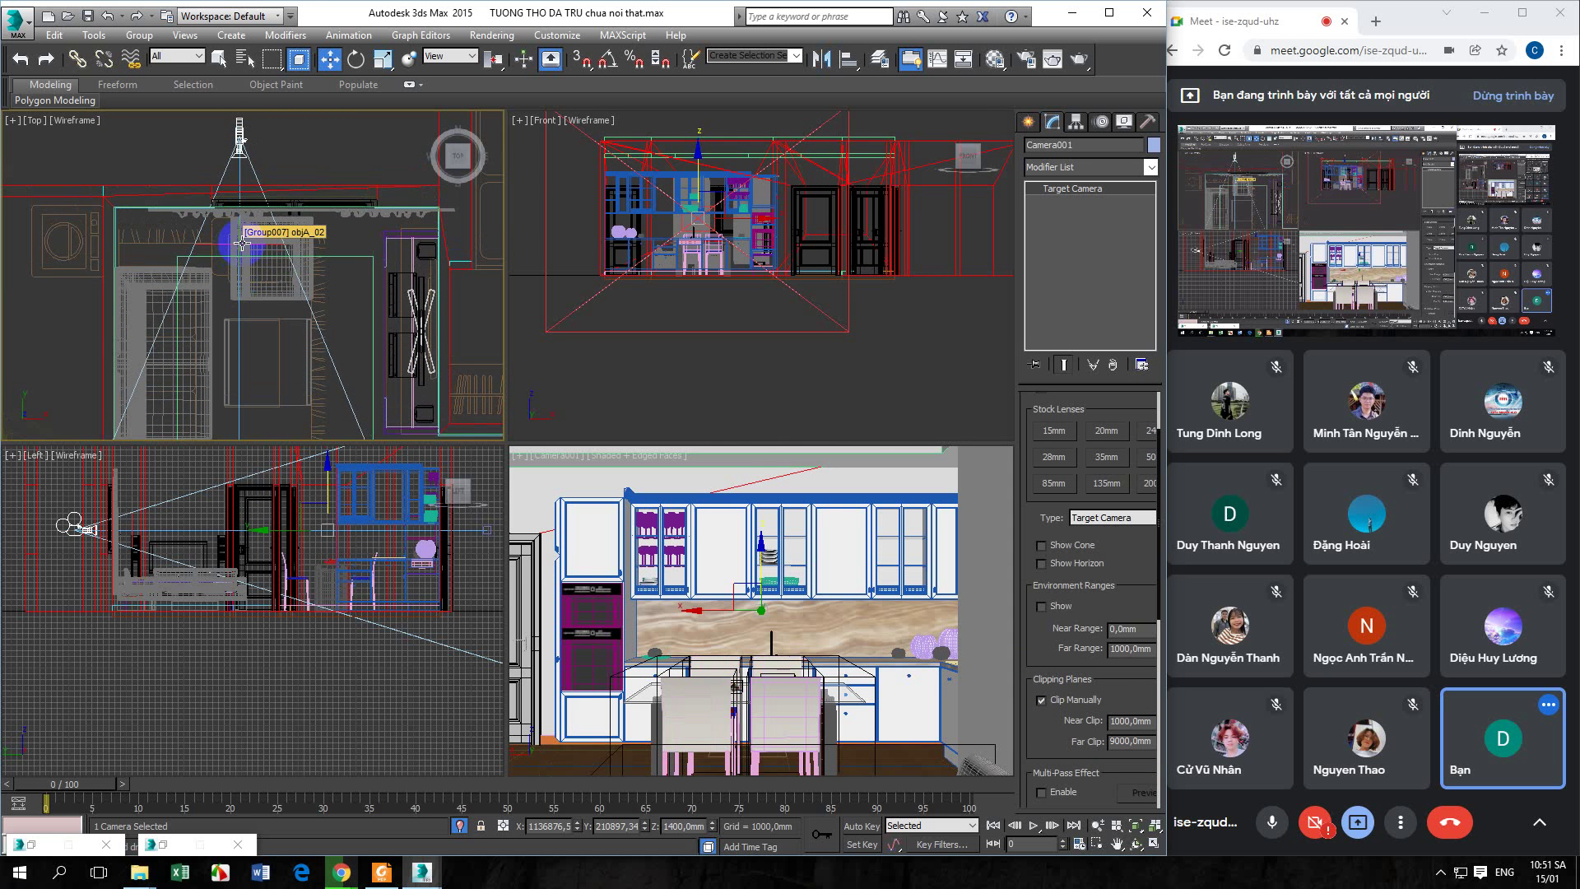
Move the camera straight forward in the top view, through the window wall to the living room's coffee table, leaving its target in place
scroll(241, 243, "down", 4)
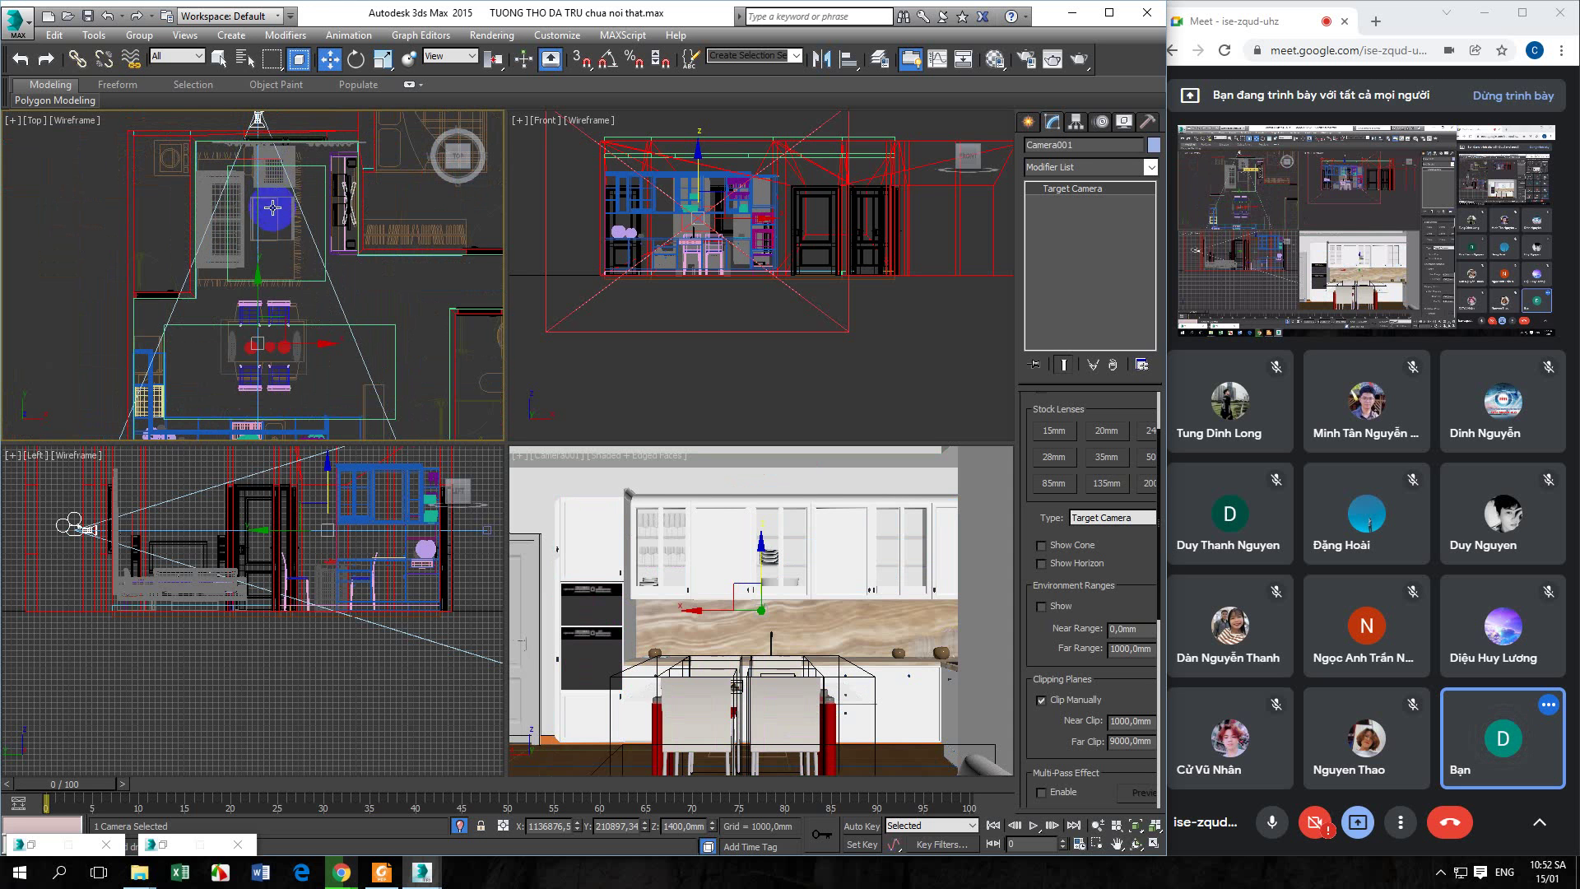
middle_click_drag(273, 207, 287, 324)
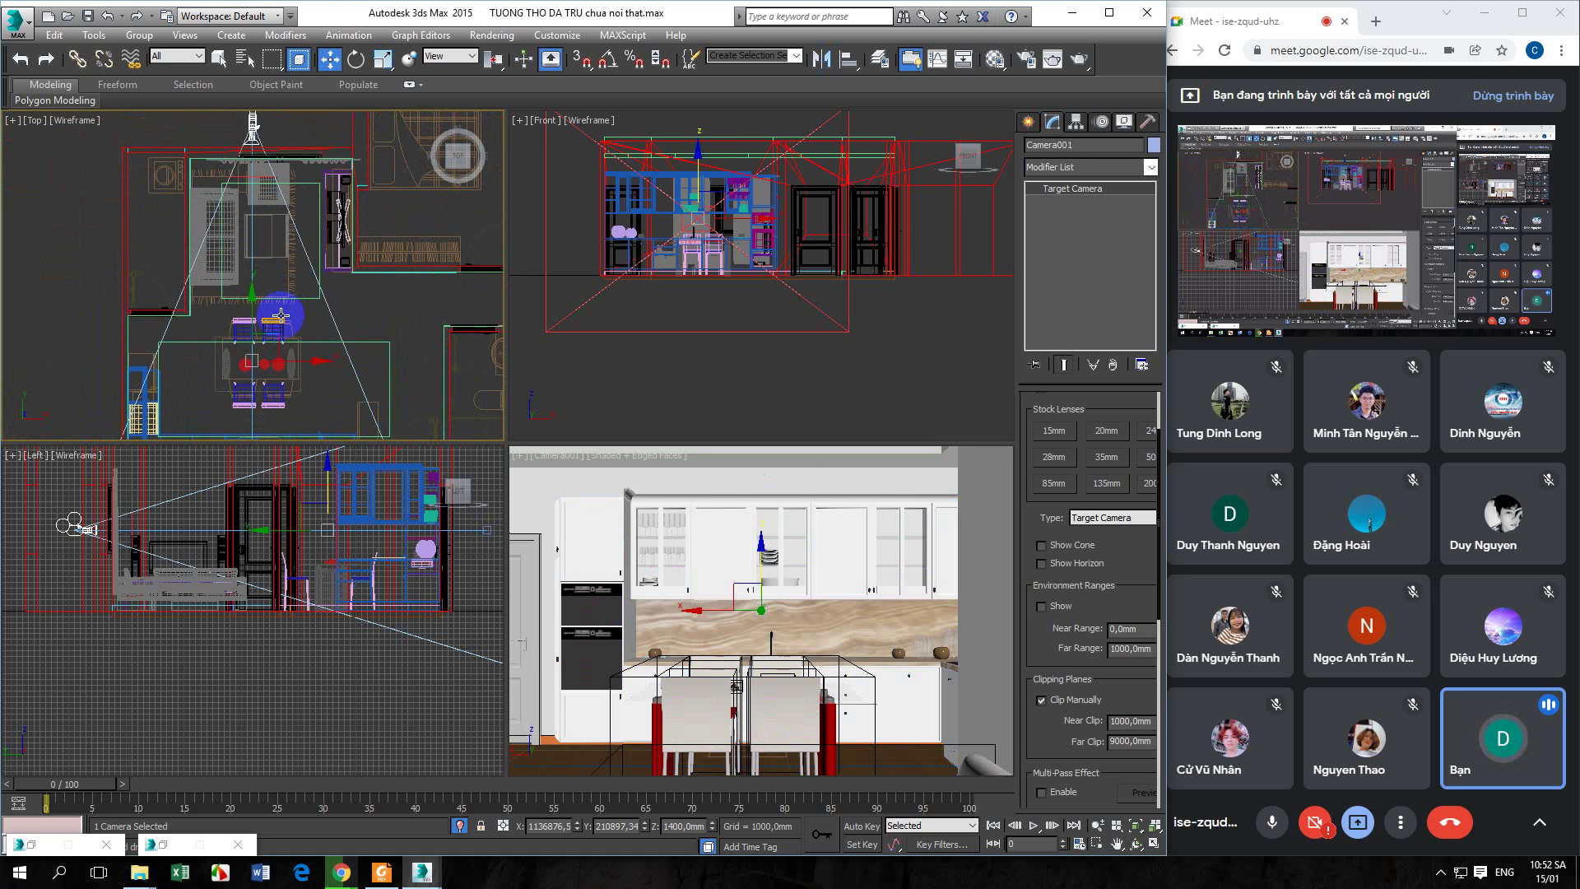
middle_click_drag(232, 140, 240, 198)
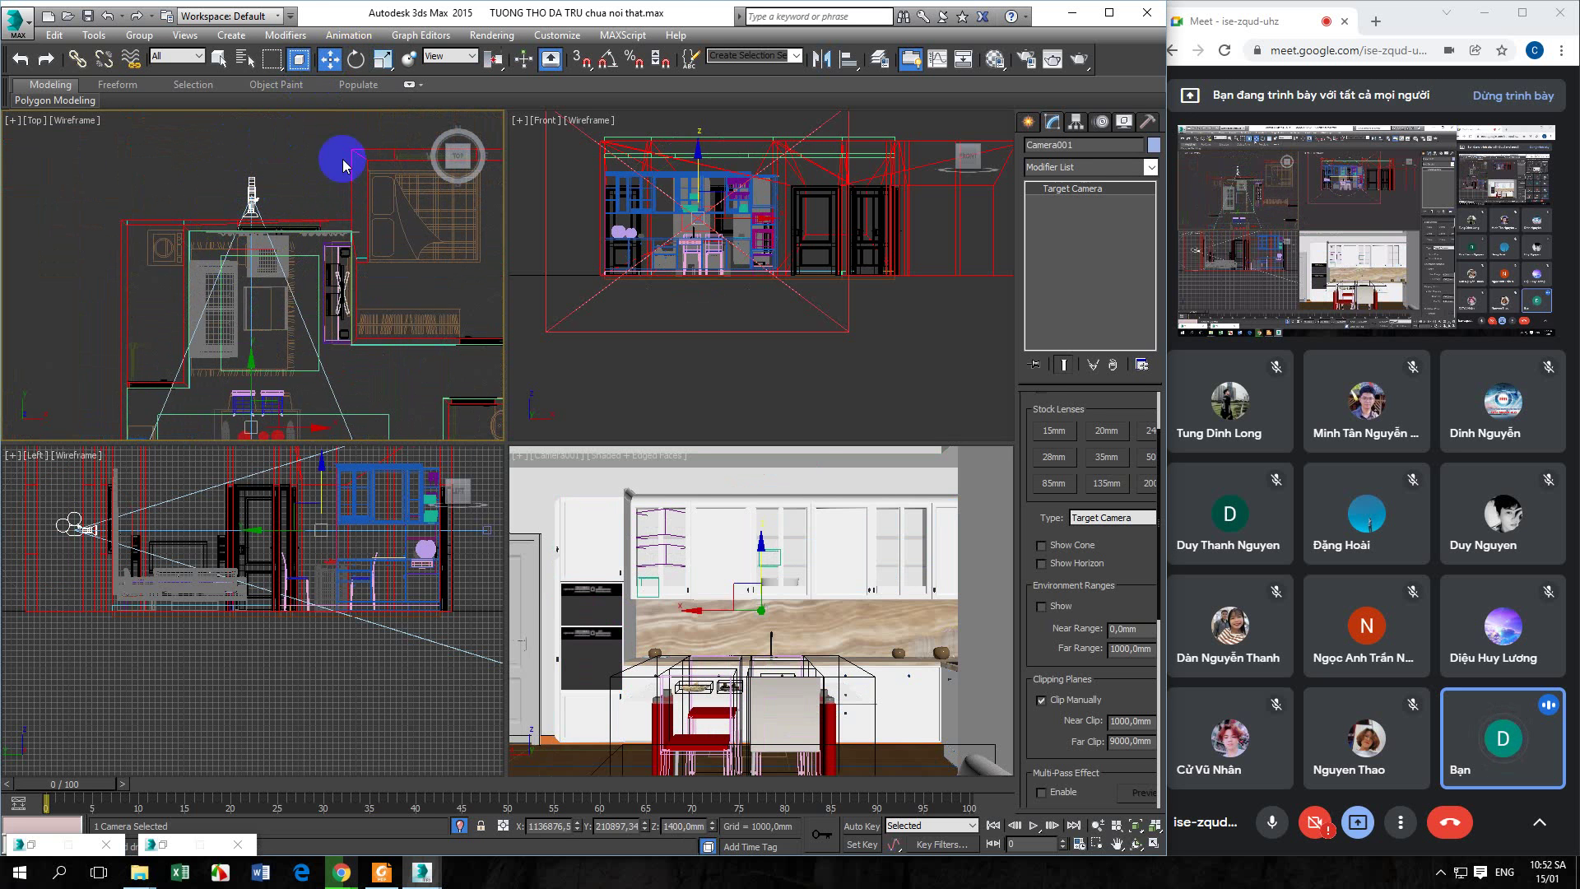
left_click(256, 386)
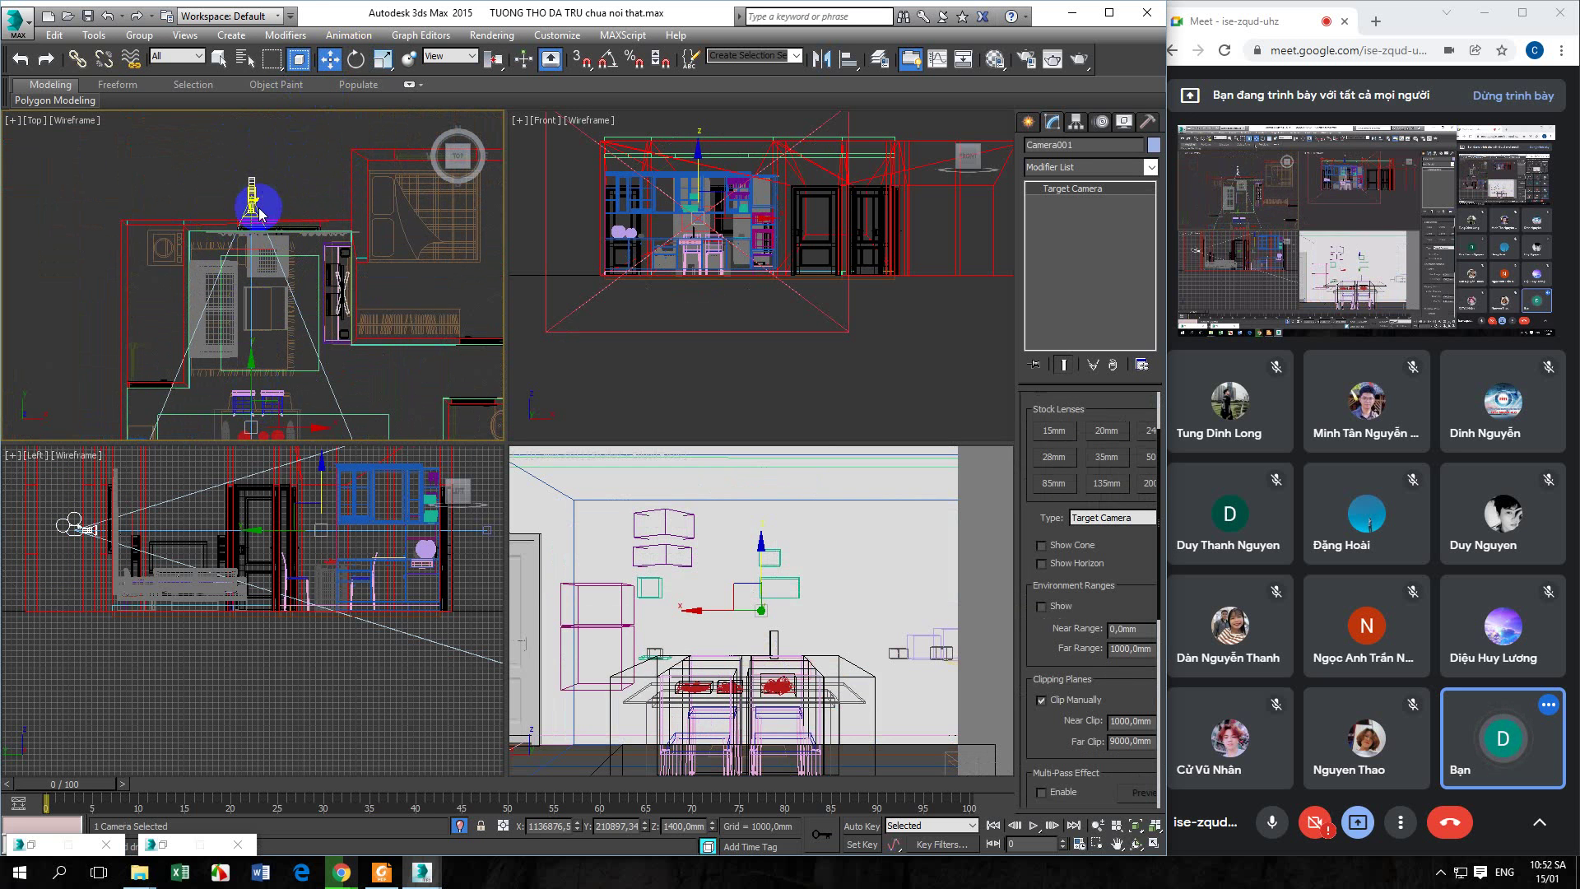
middle_click_drag(256, 386, 269, 284)
left_click_drag(274, 258, 277, 365)
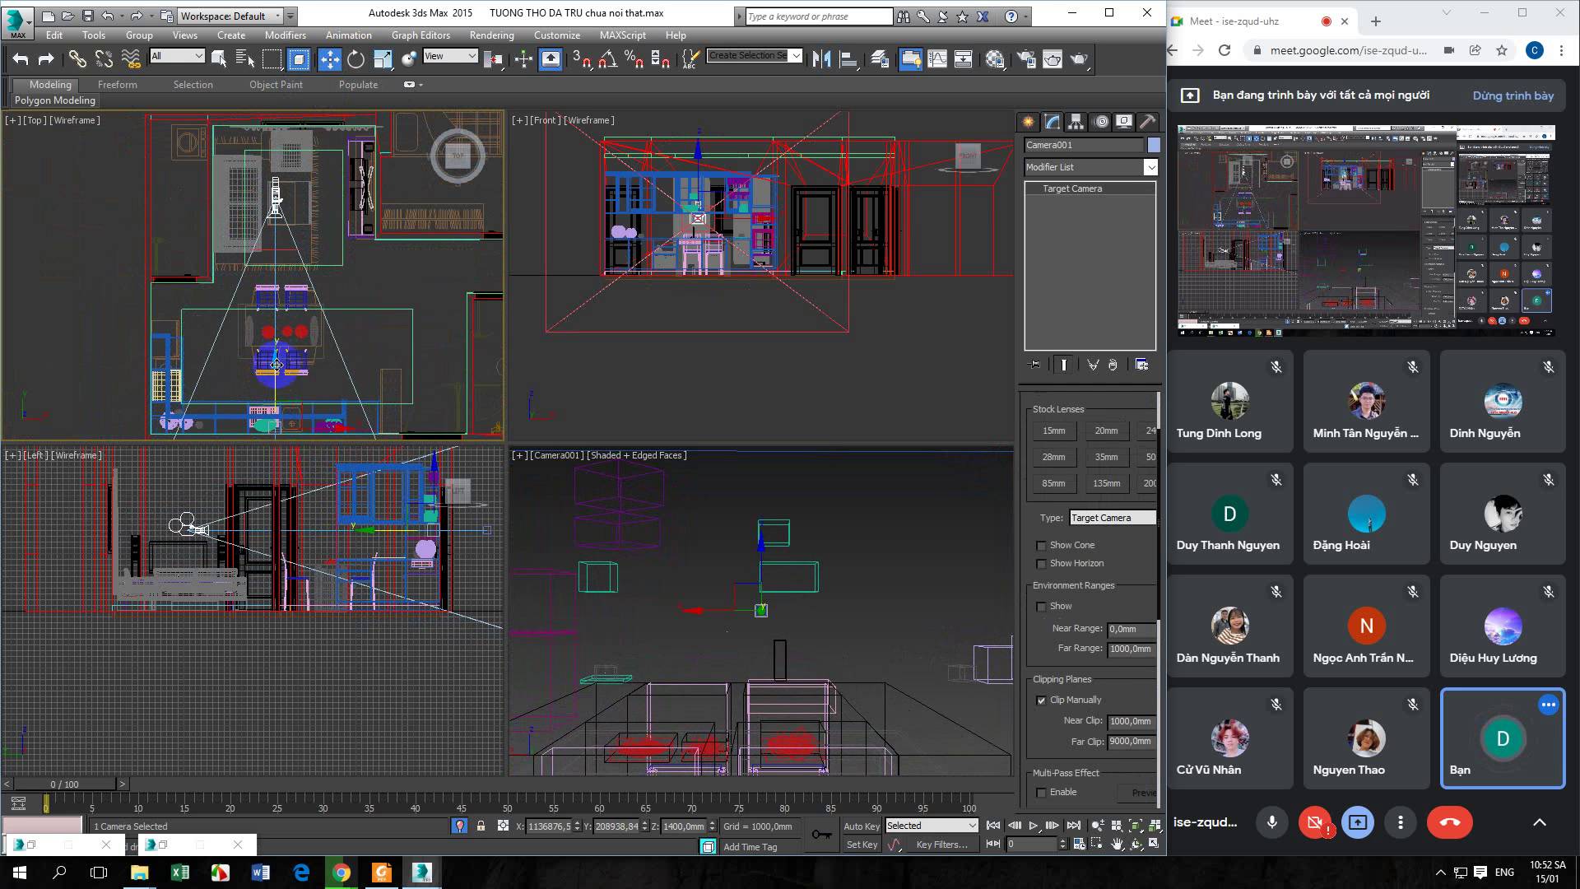
Show safe frames in the Camera001 view and turn off its Edged Faces display
left_click(555, 456)
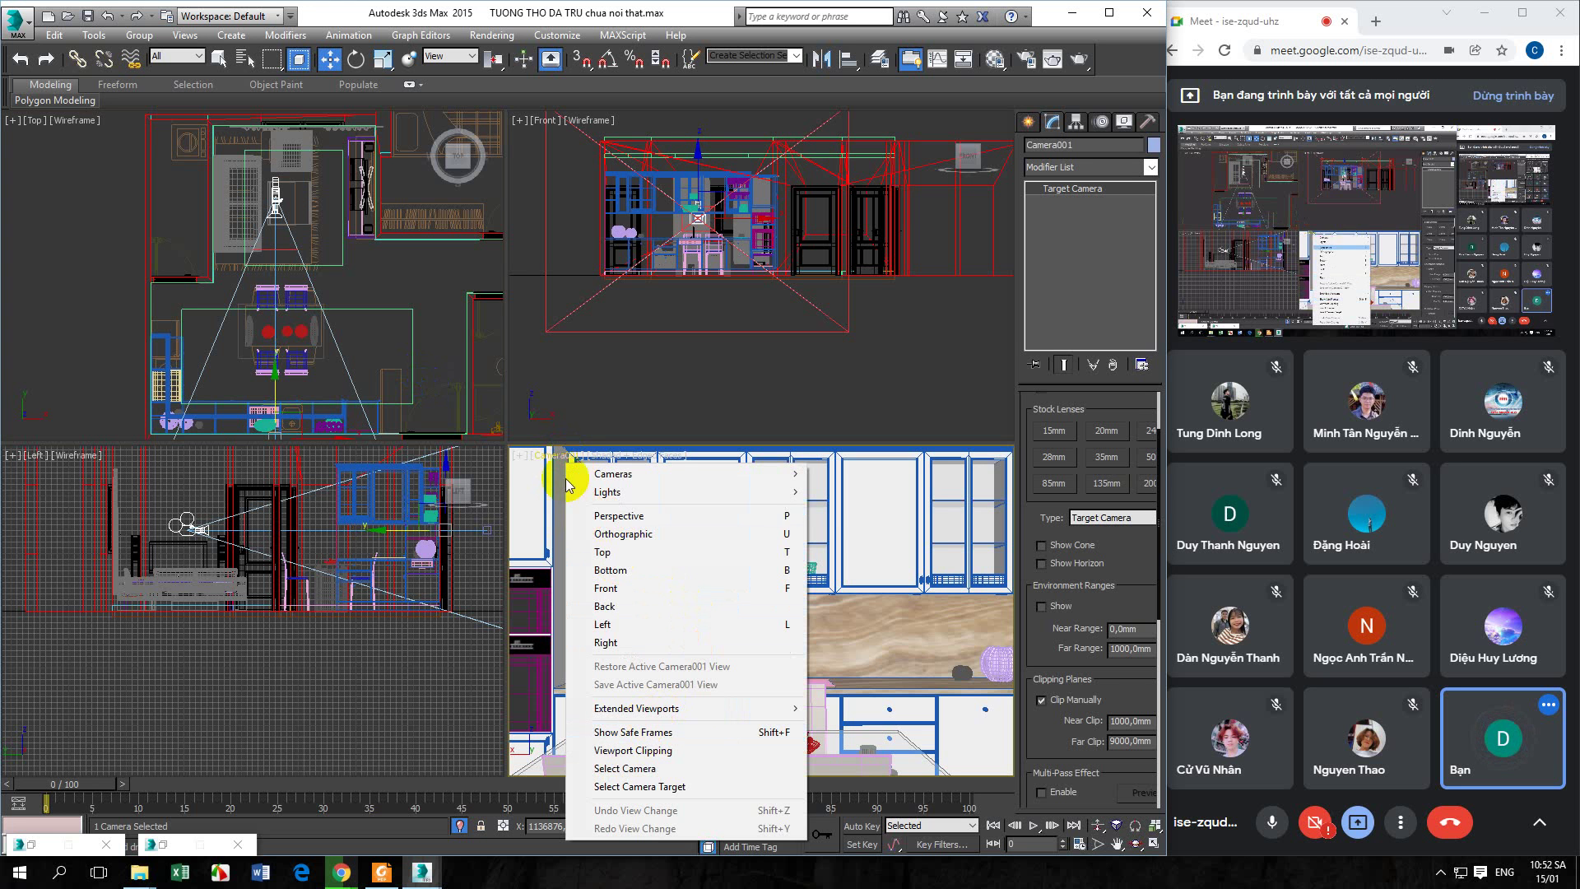
left_click(550, 455)
left_click(550, 457)
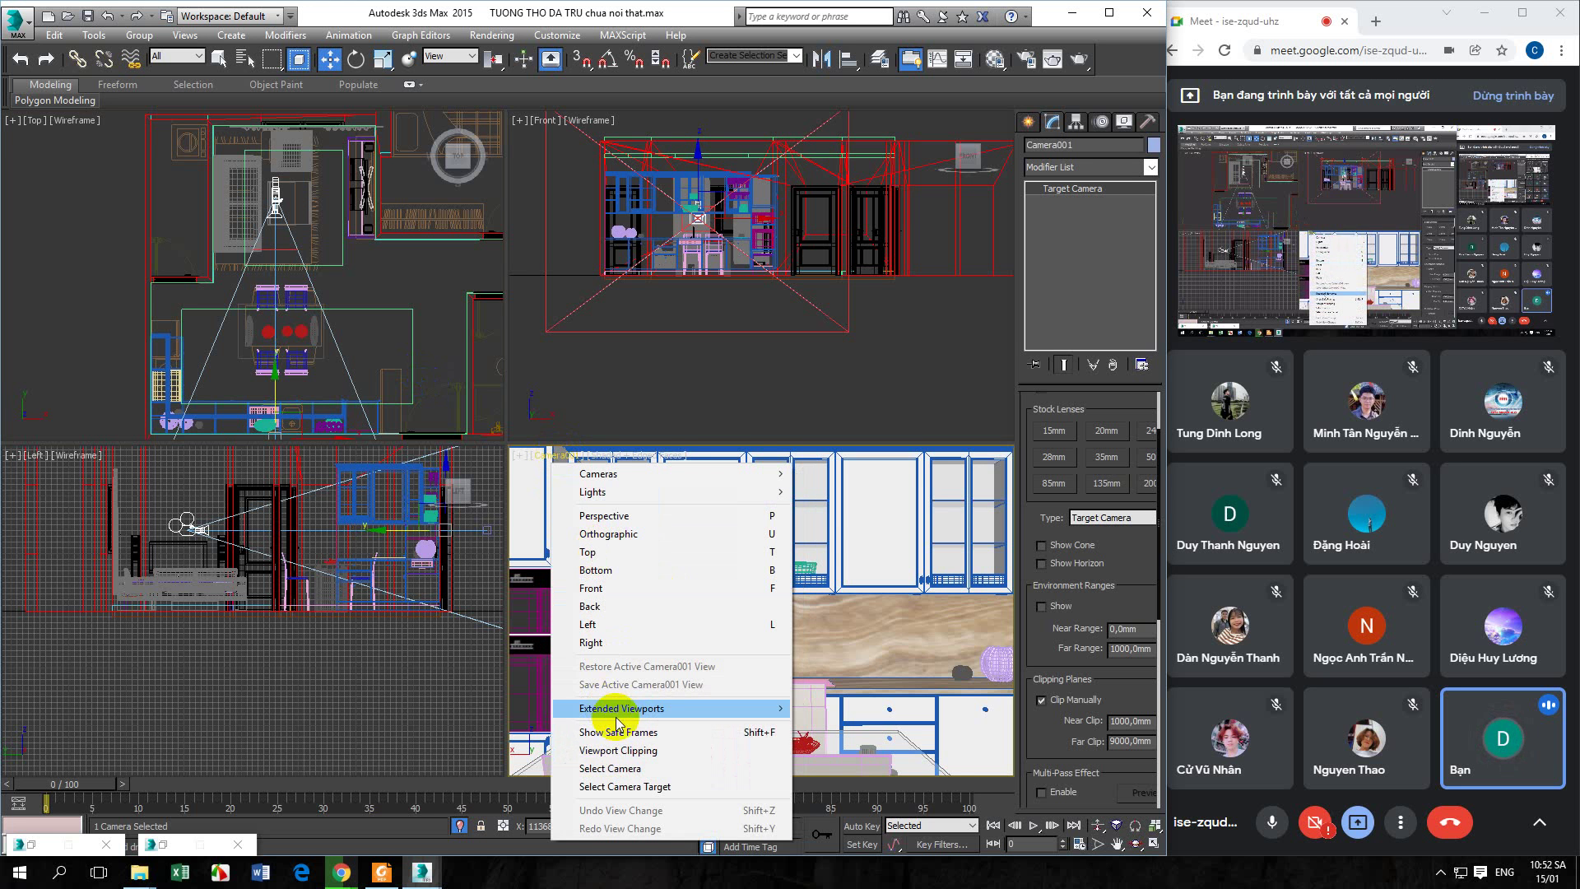
left_click(742, 733)
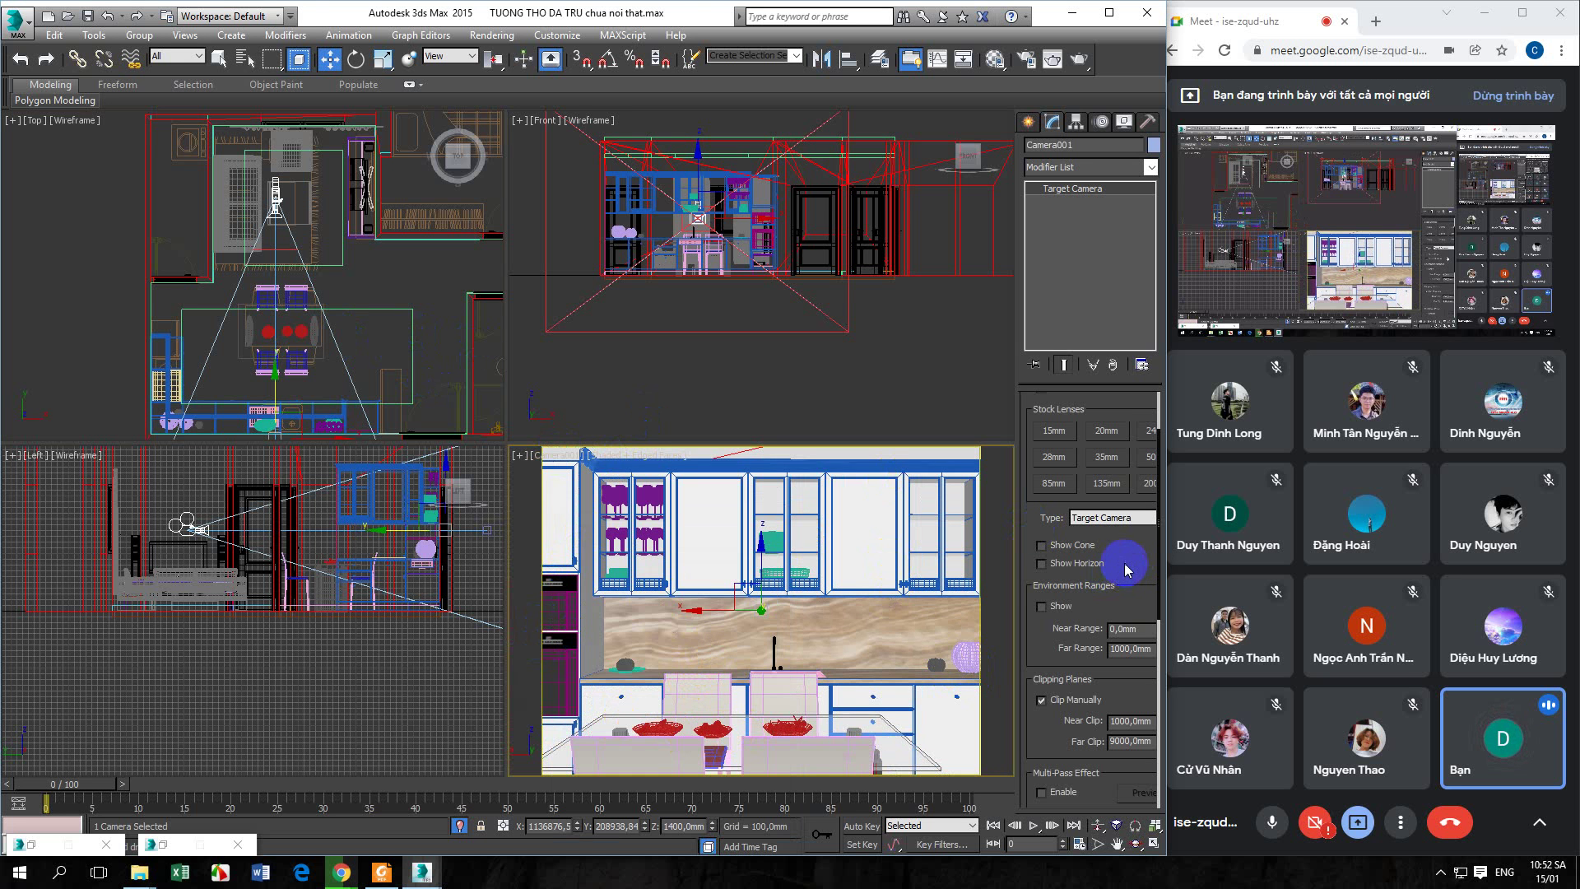
left_click(642, 454)
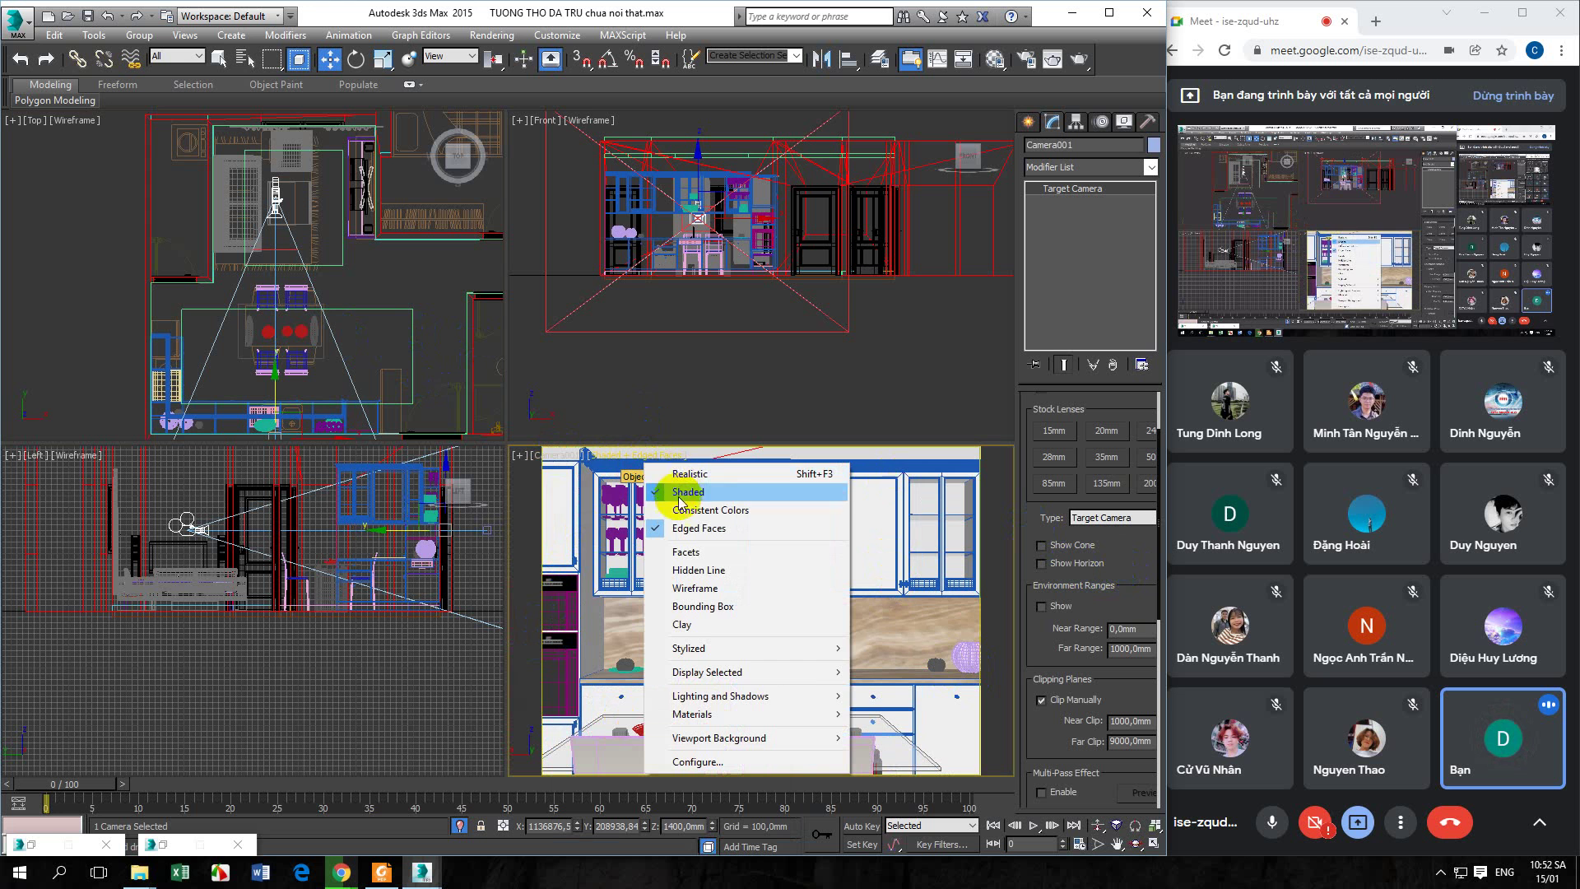
left_click(662, 528)
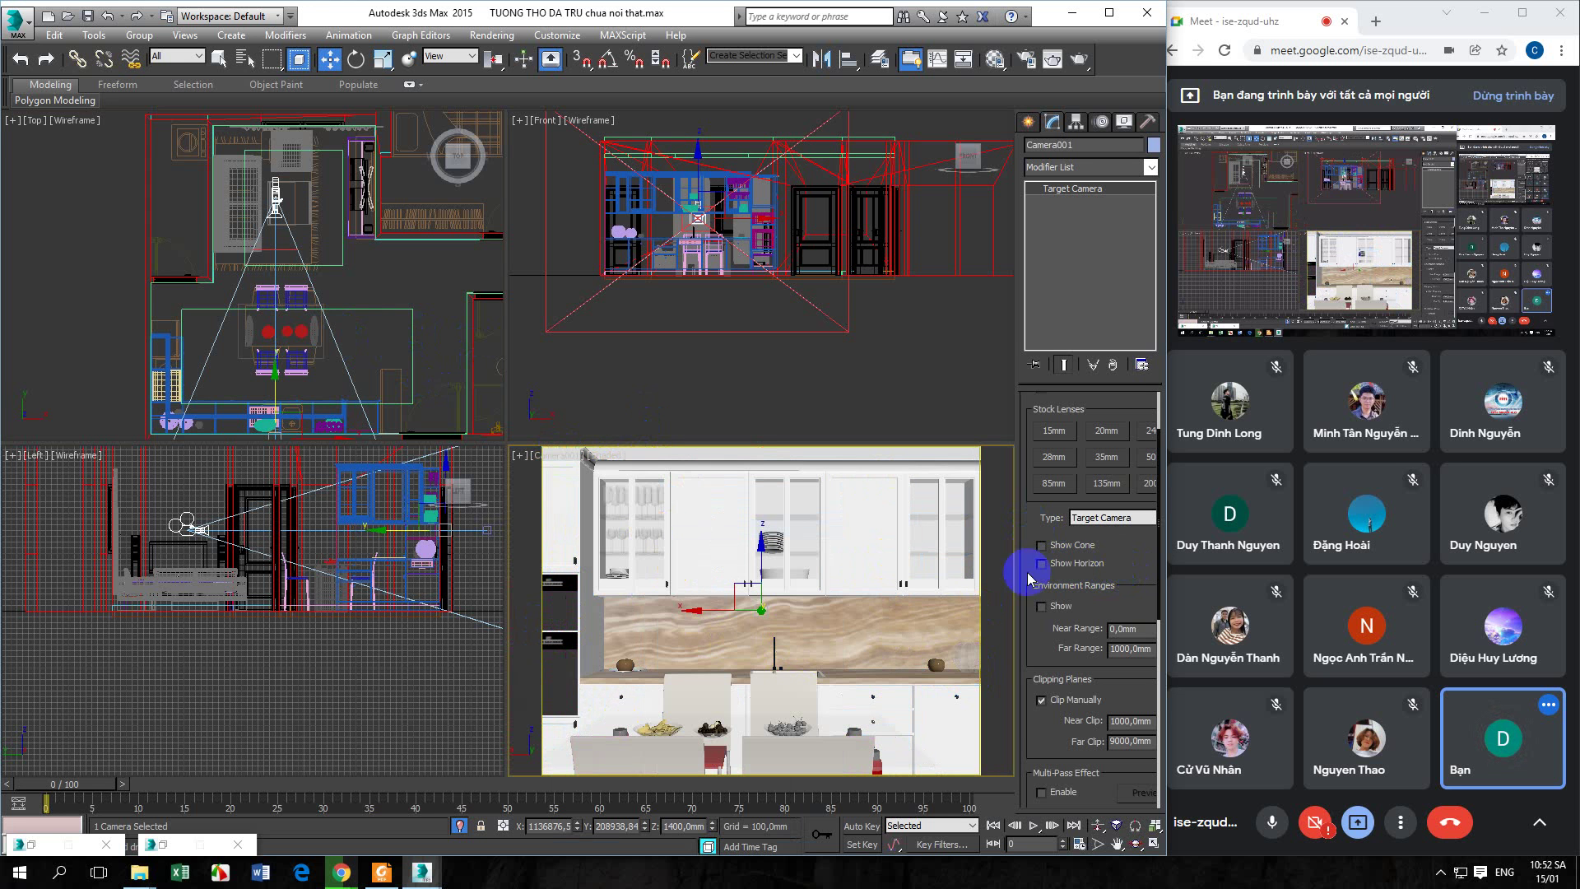
Set Camera001 to the 20 mm stock lens and shift the camera with its target slightly in the positive X direction in the top view
left_click(1105, 431)
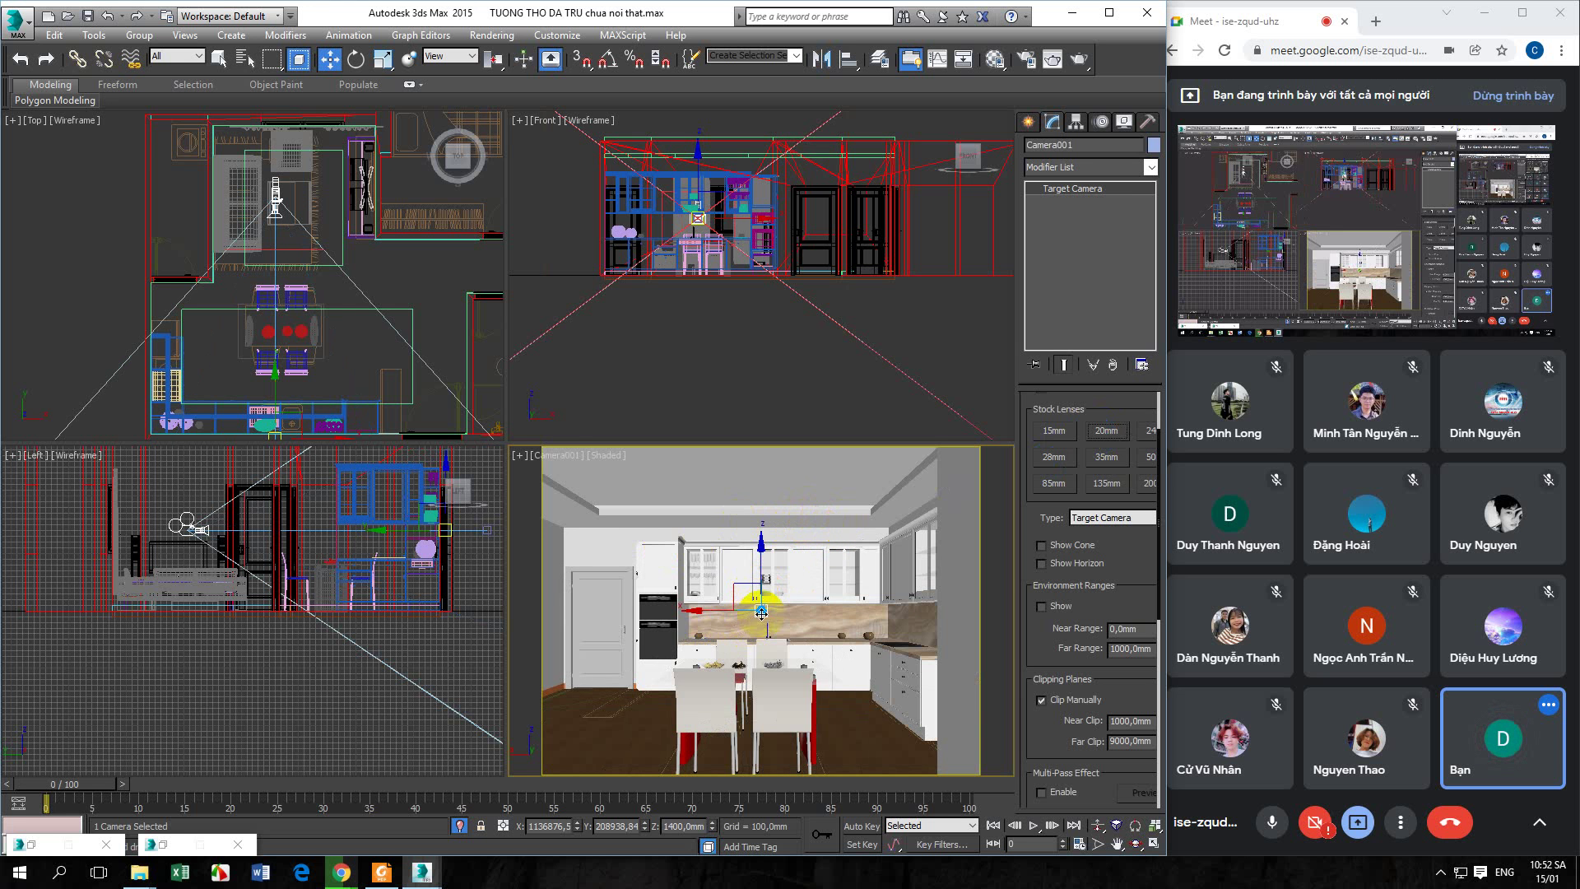
left_click(292, 301)
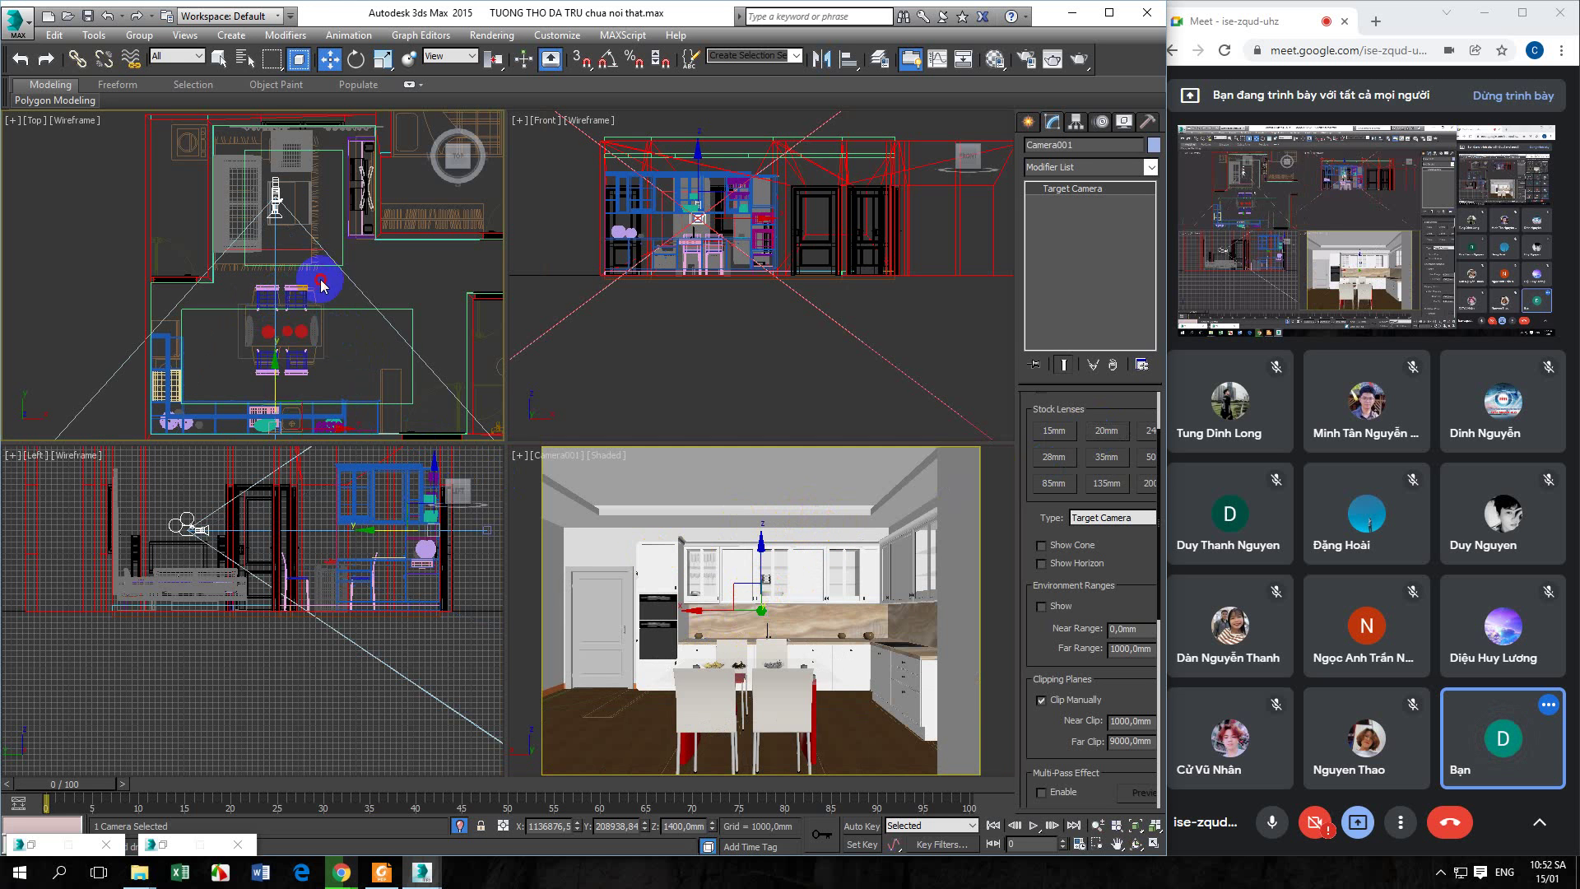
left_click(283, 371)
middle_click_drag(302, 391, 307, 316)
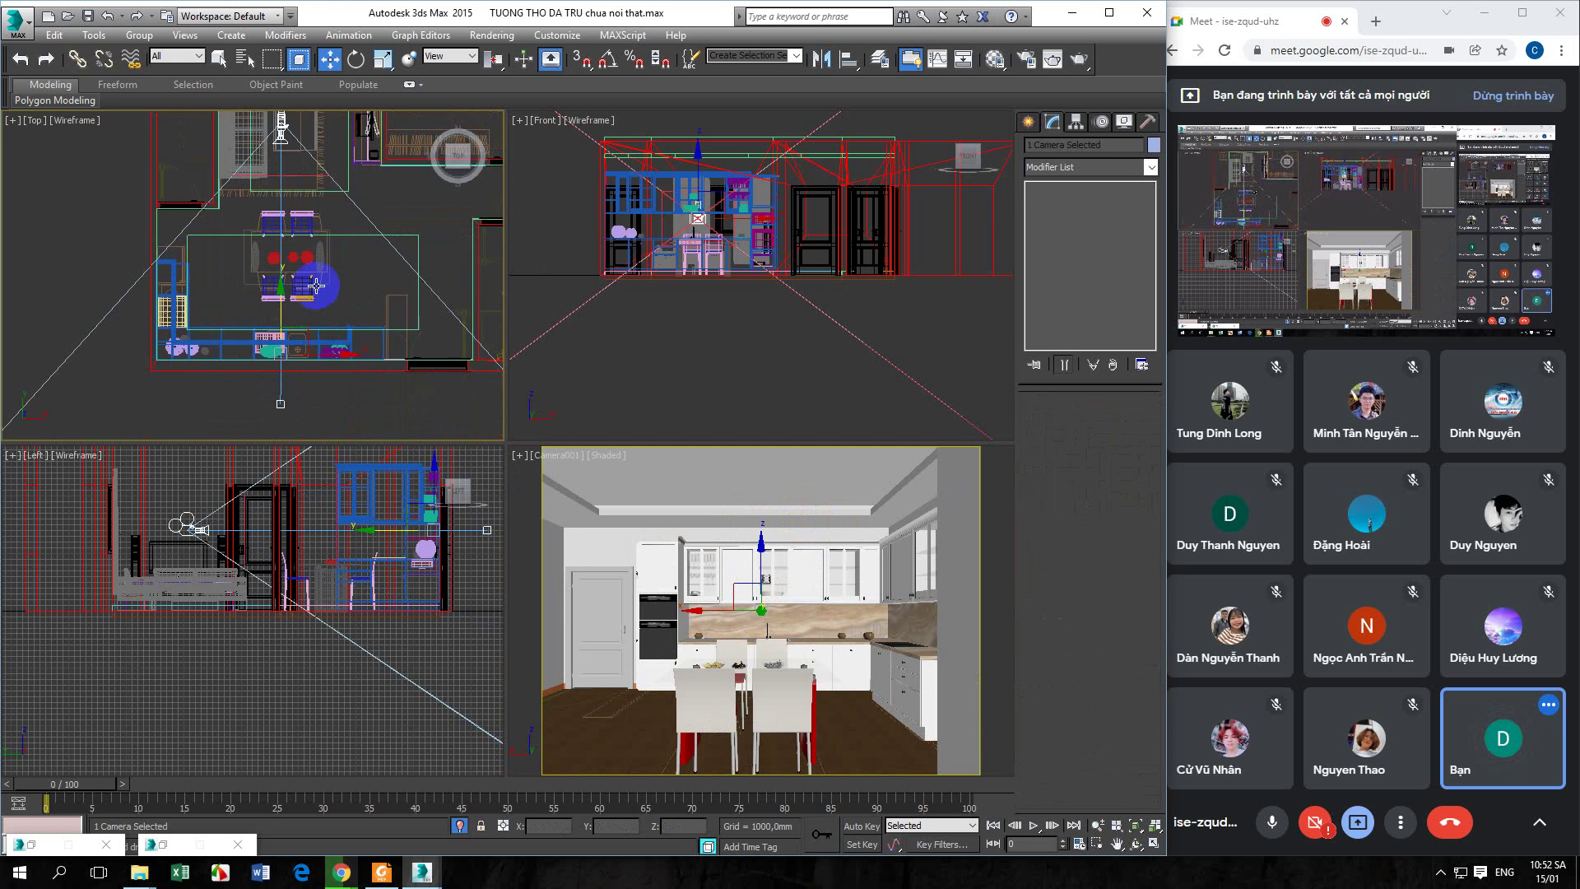
left_click_drag(322, 347, 344, 354)
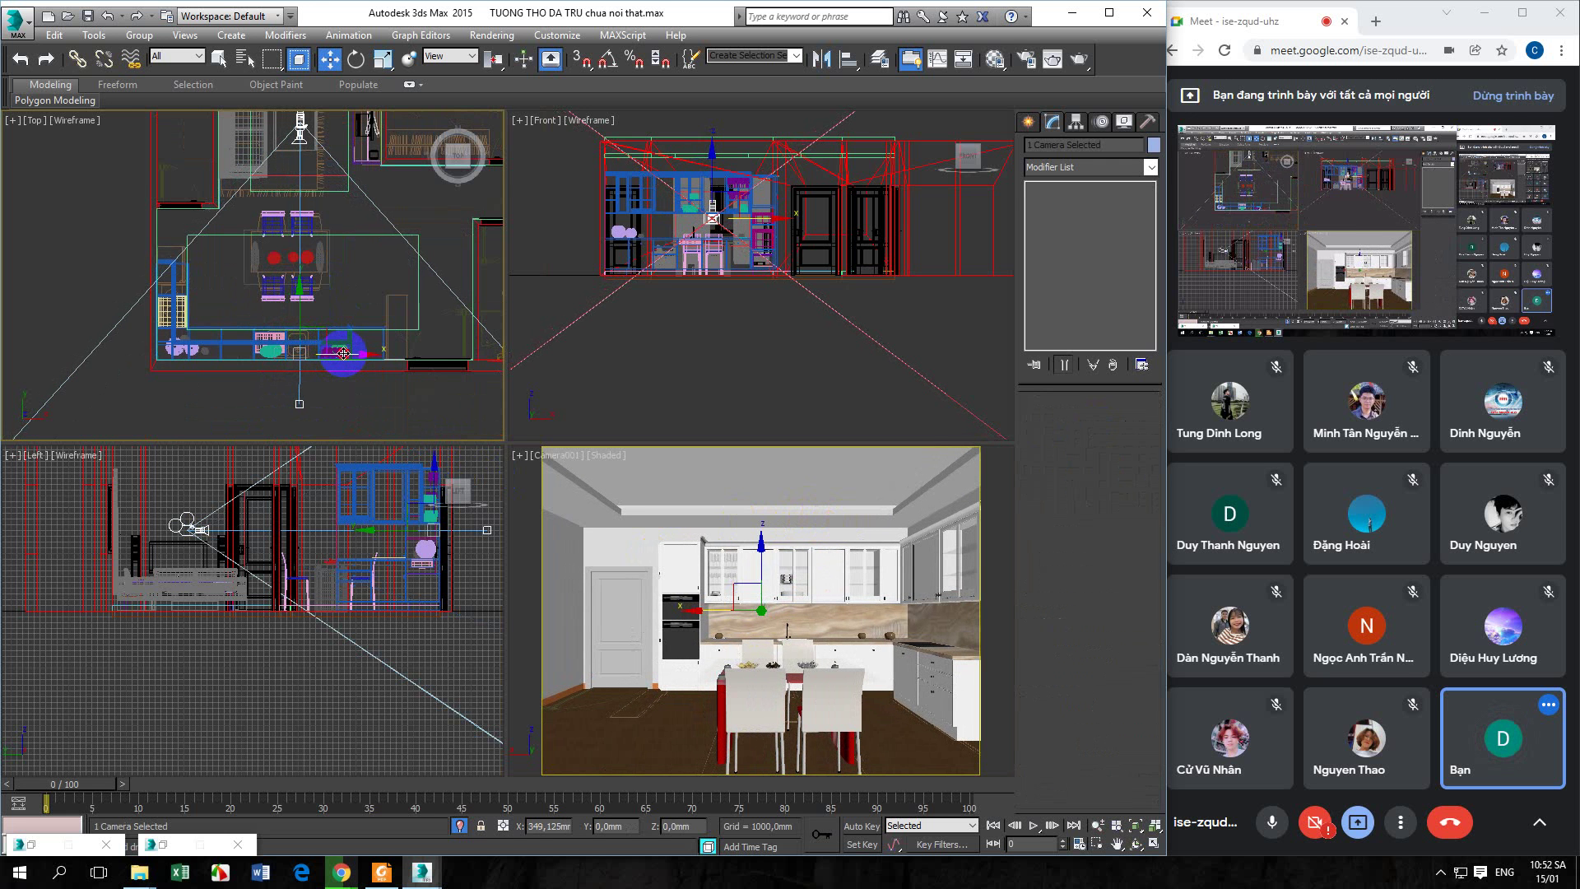
left_click_drag(344, 353, 341, 353)
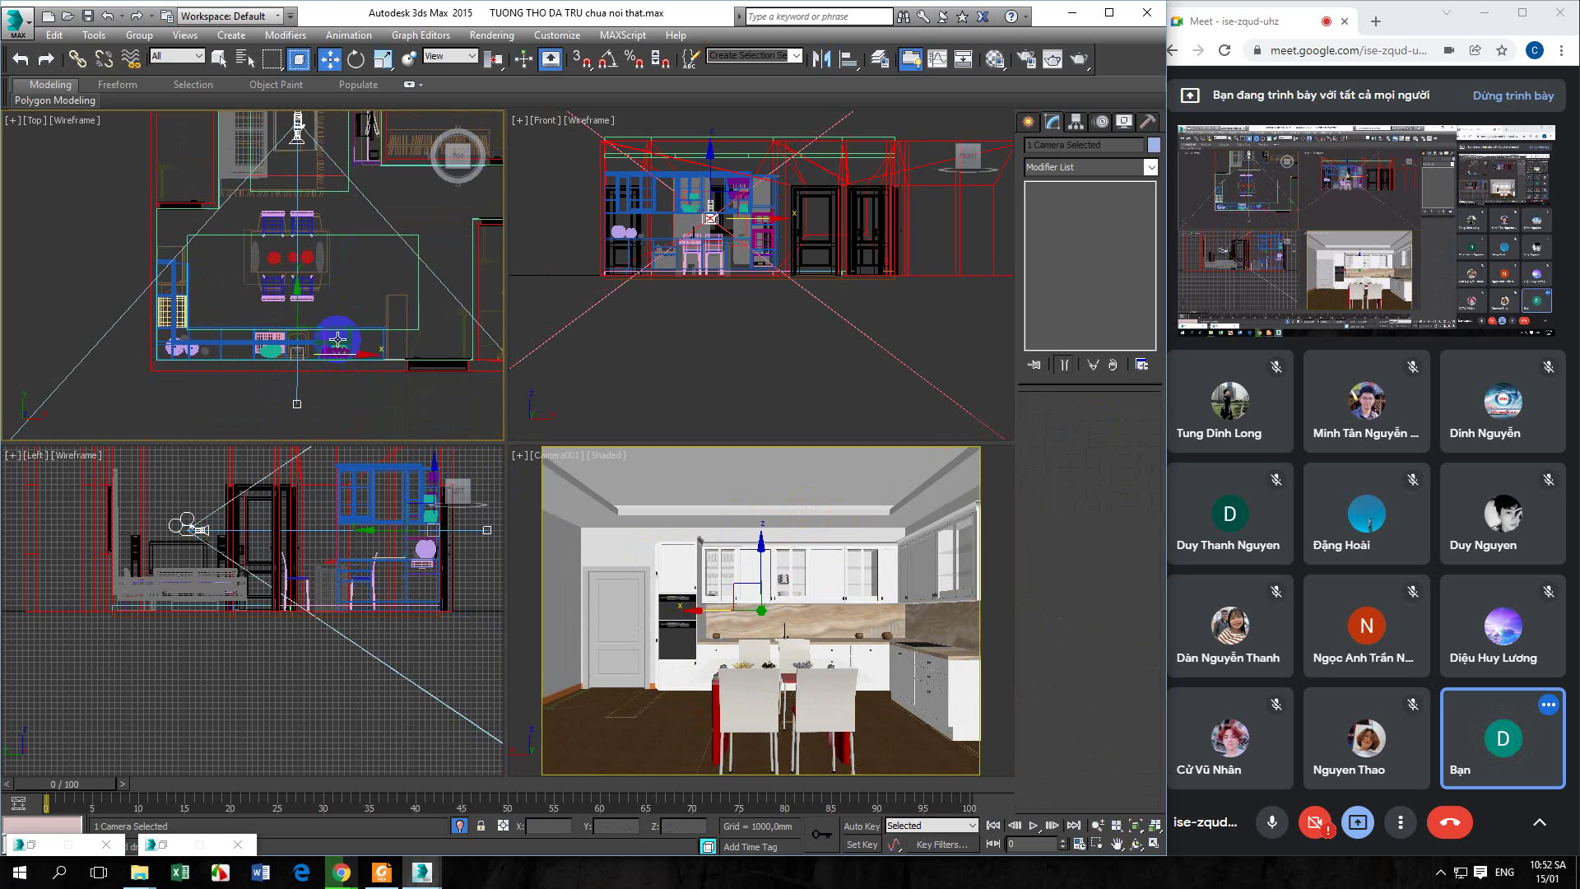
Examine the Camera001 composition in a maximized viewport, and return to the four-view layout
right_click(668, 600)
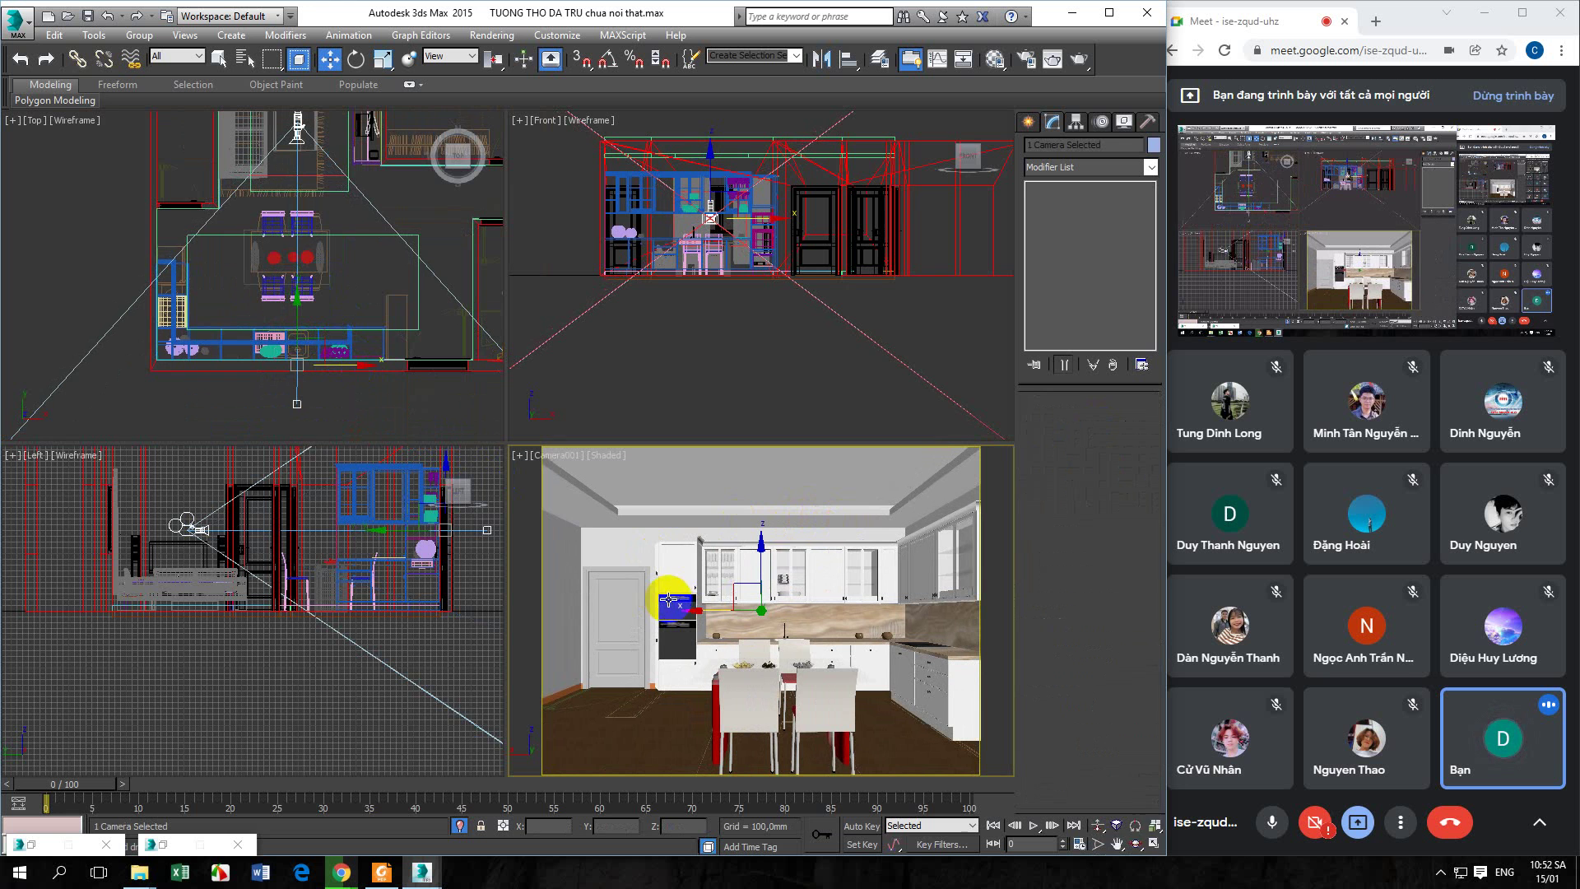
left_click(1156, 843)
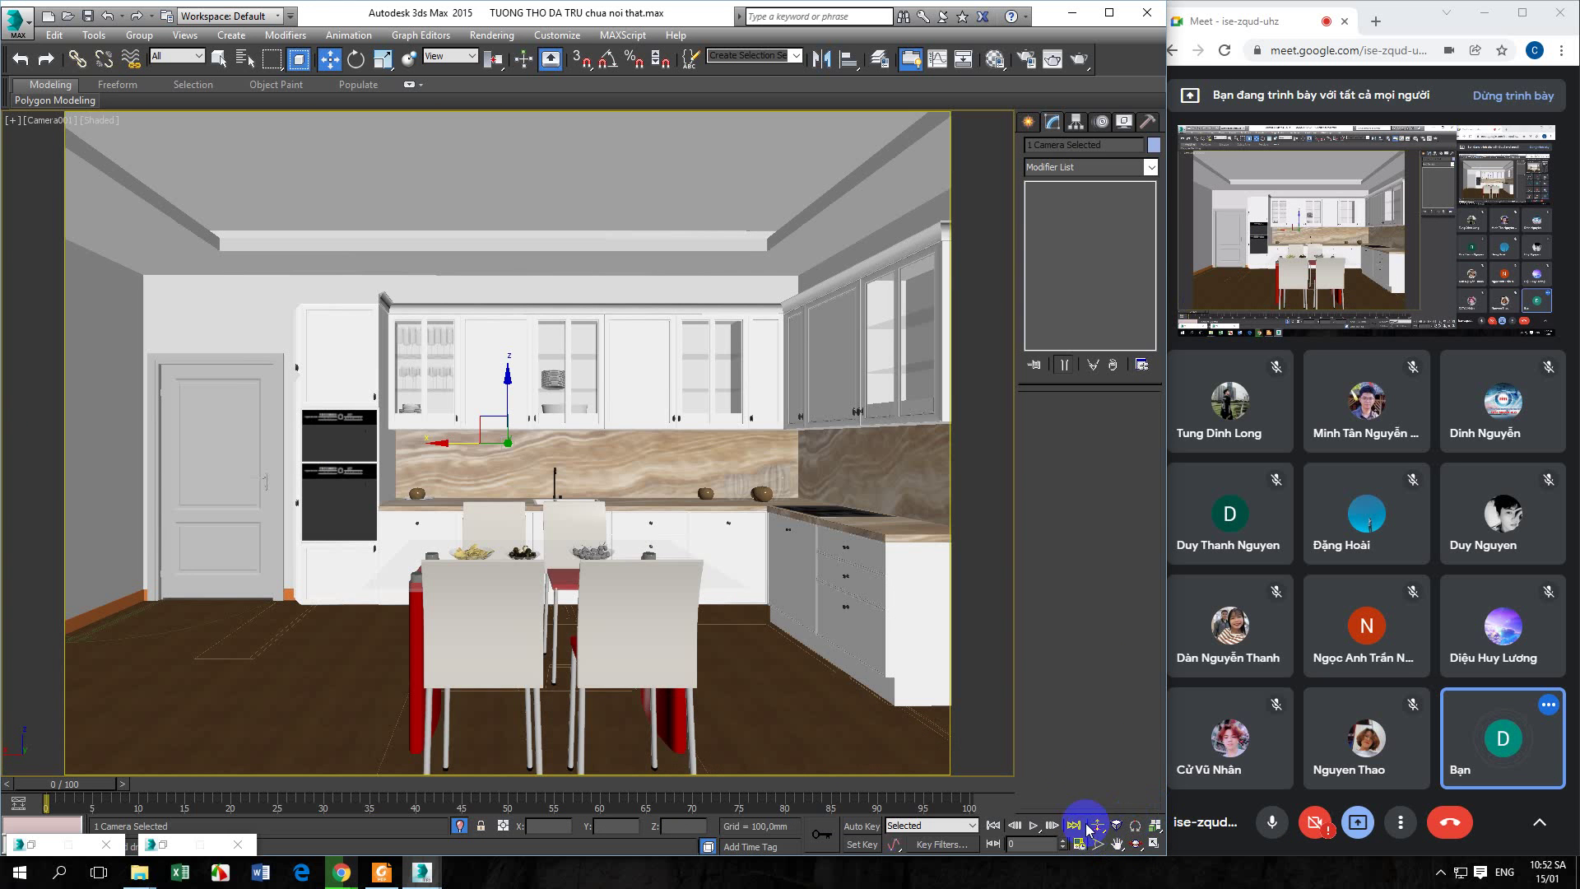
left_click(1156, 843)
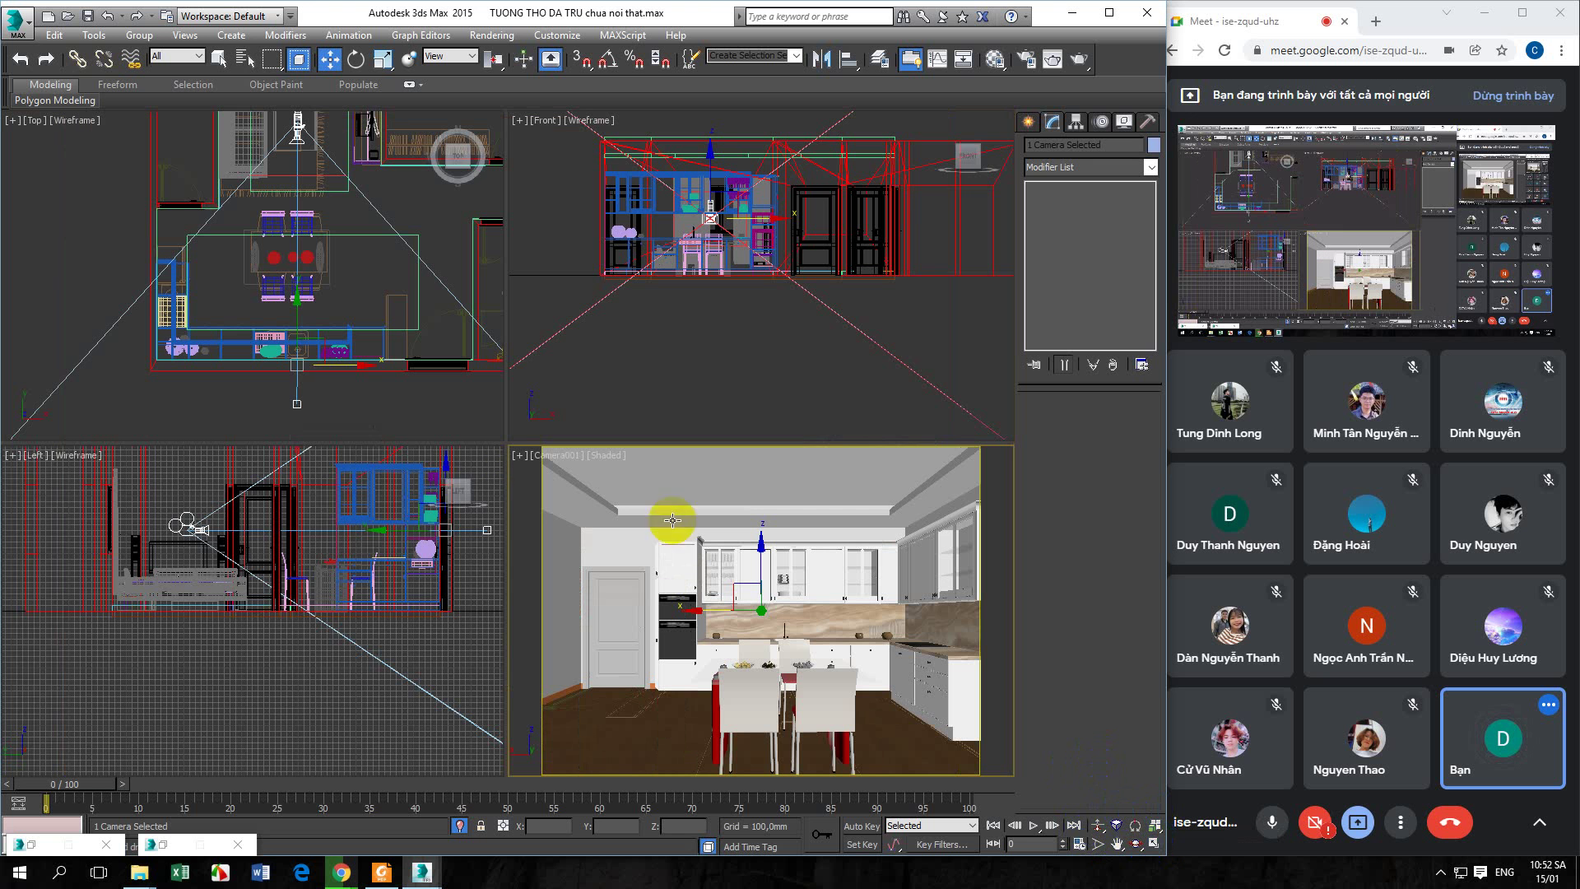
Duplicate Camera001 and its target as one independent copy, offset in the positive X direction in the top view
middle_click_drag(295, 371, 265, 365)
scroll(265, 364, "down", 2)
left_click(311, 388)
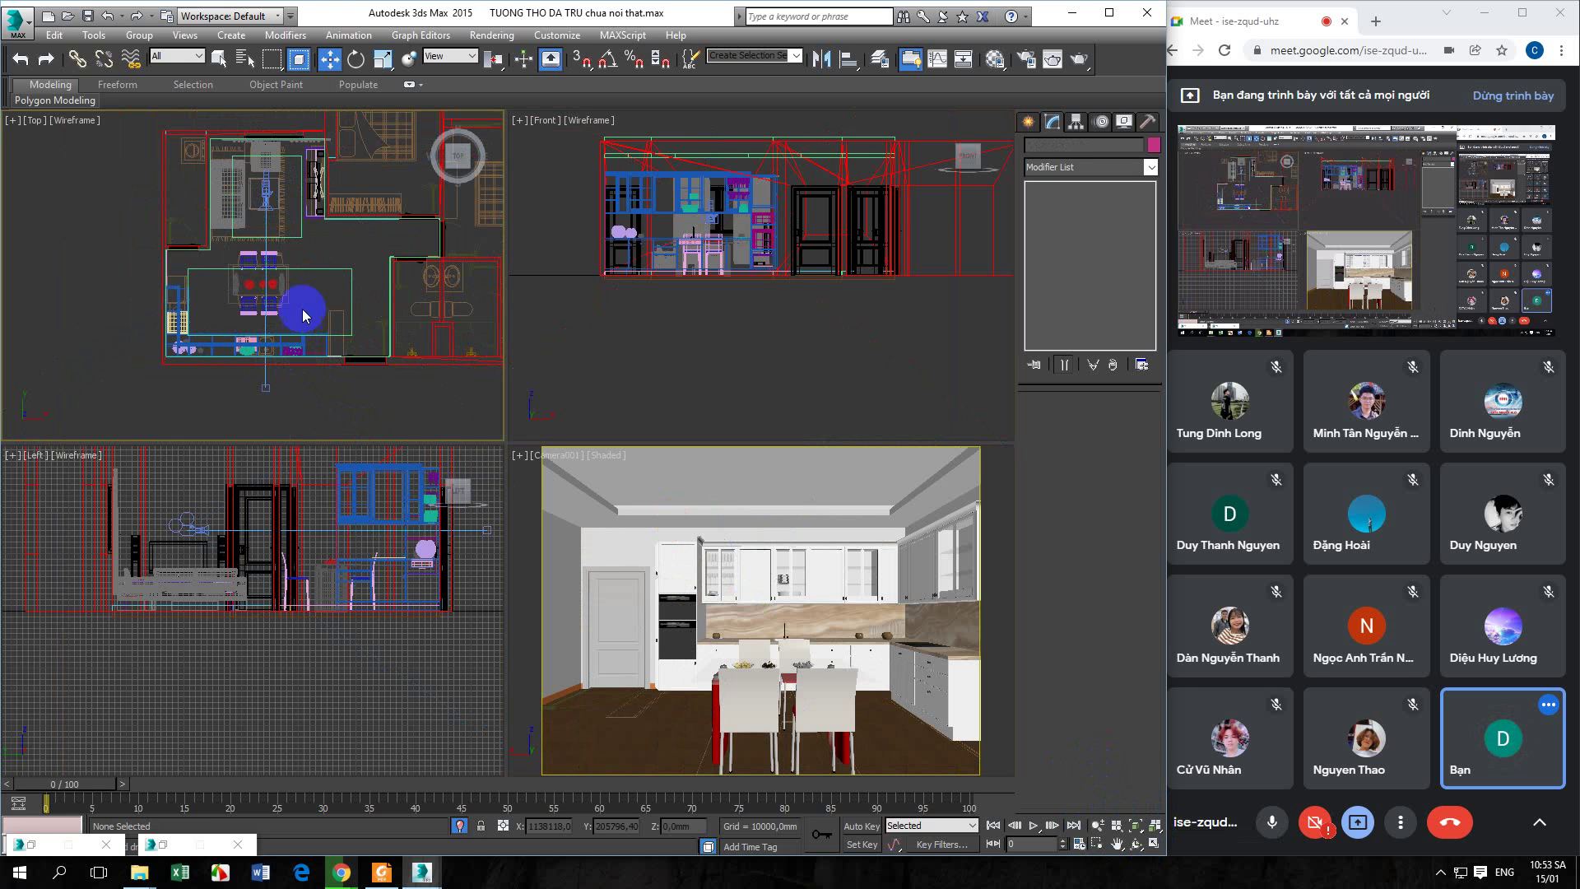
middle_click_drag(307, 296, 300, 303)
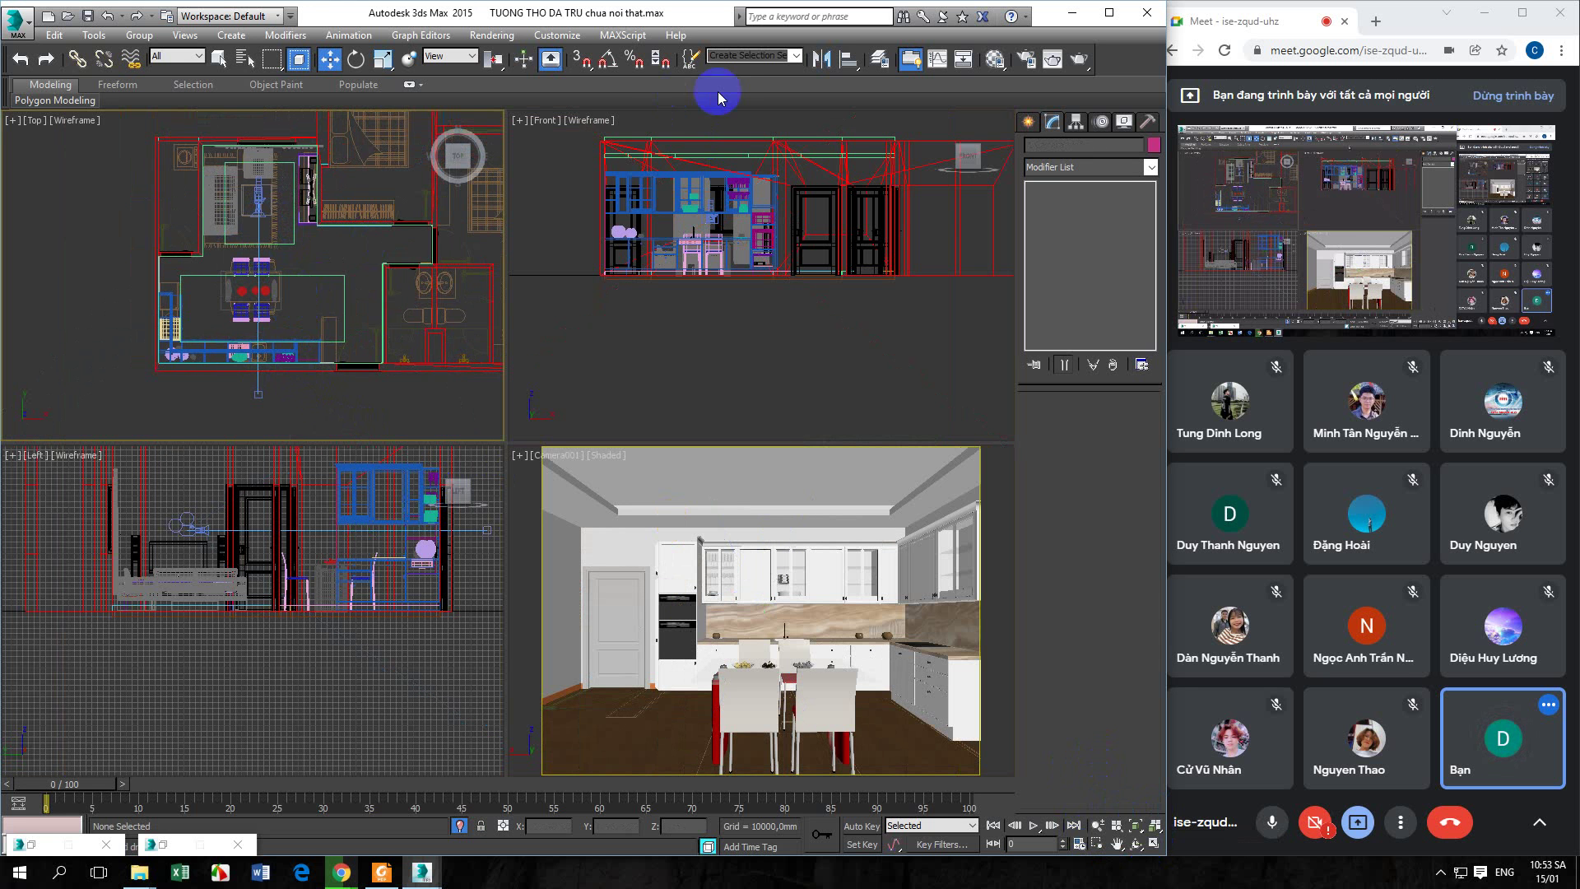
left_click(258, 297)
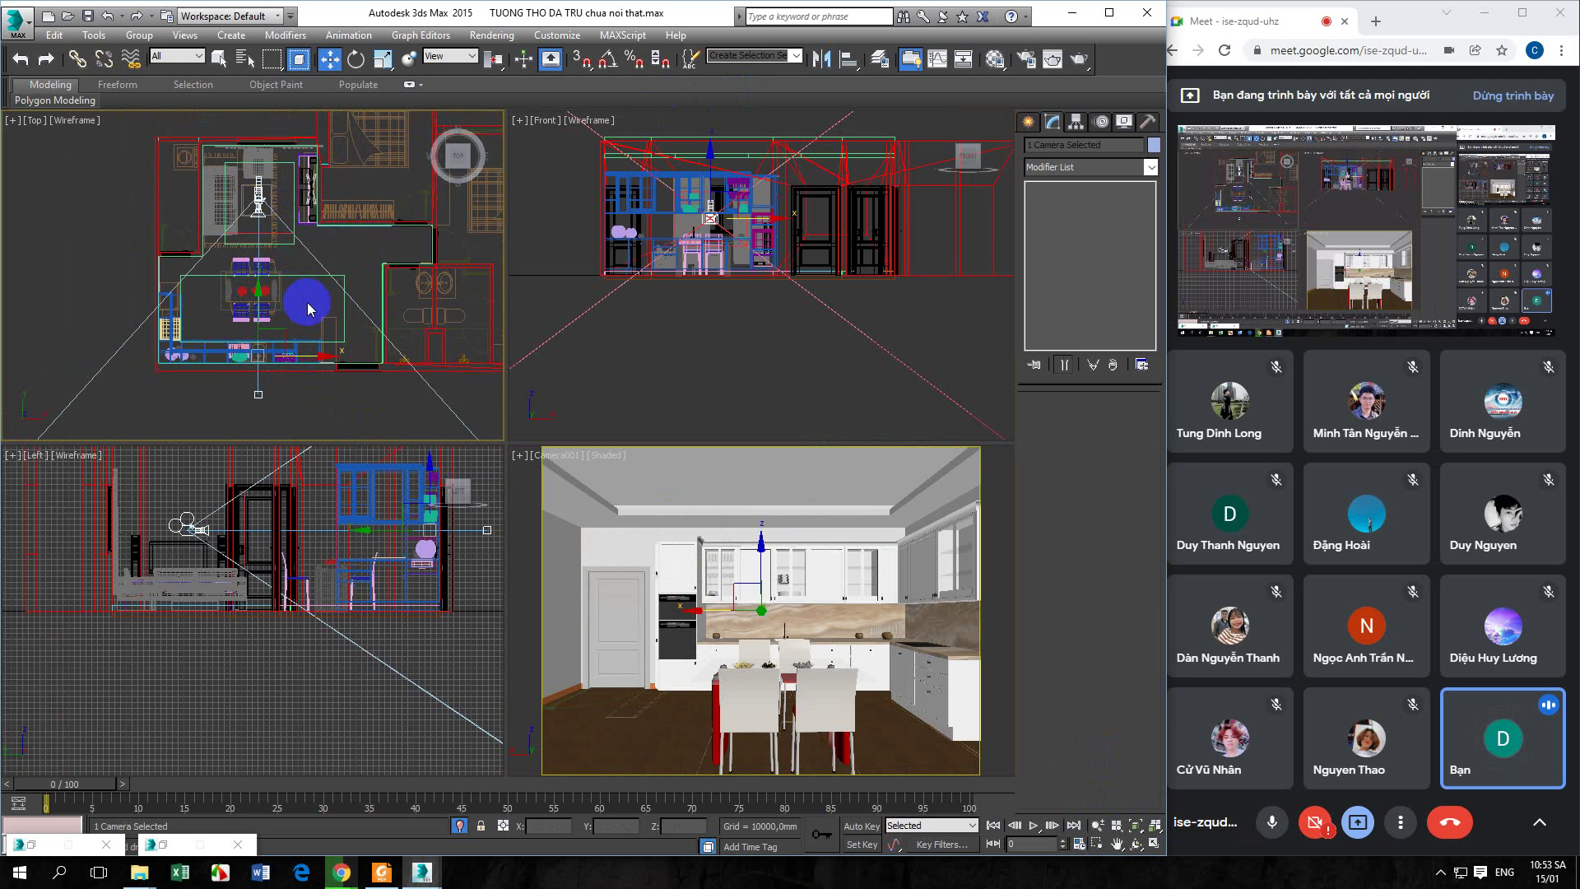
left_click_drag(300, 353, 329, 344, "shift")
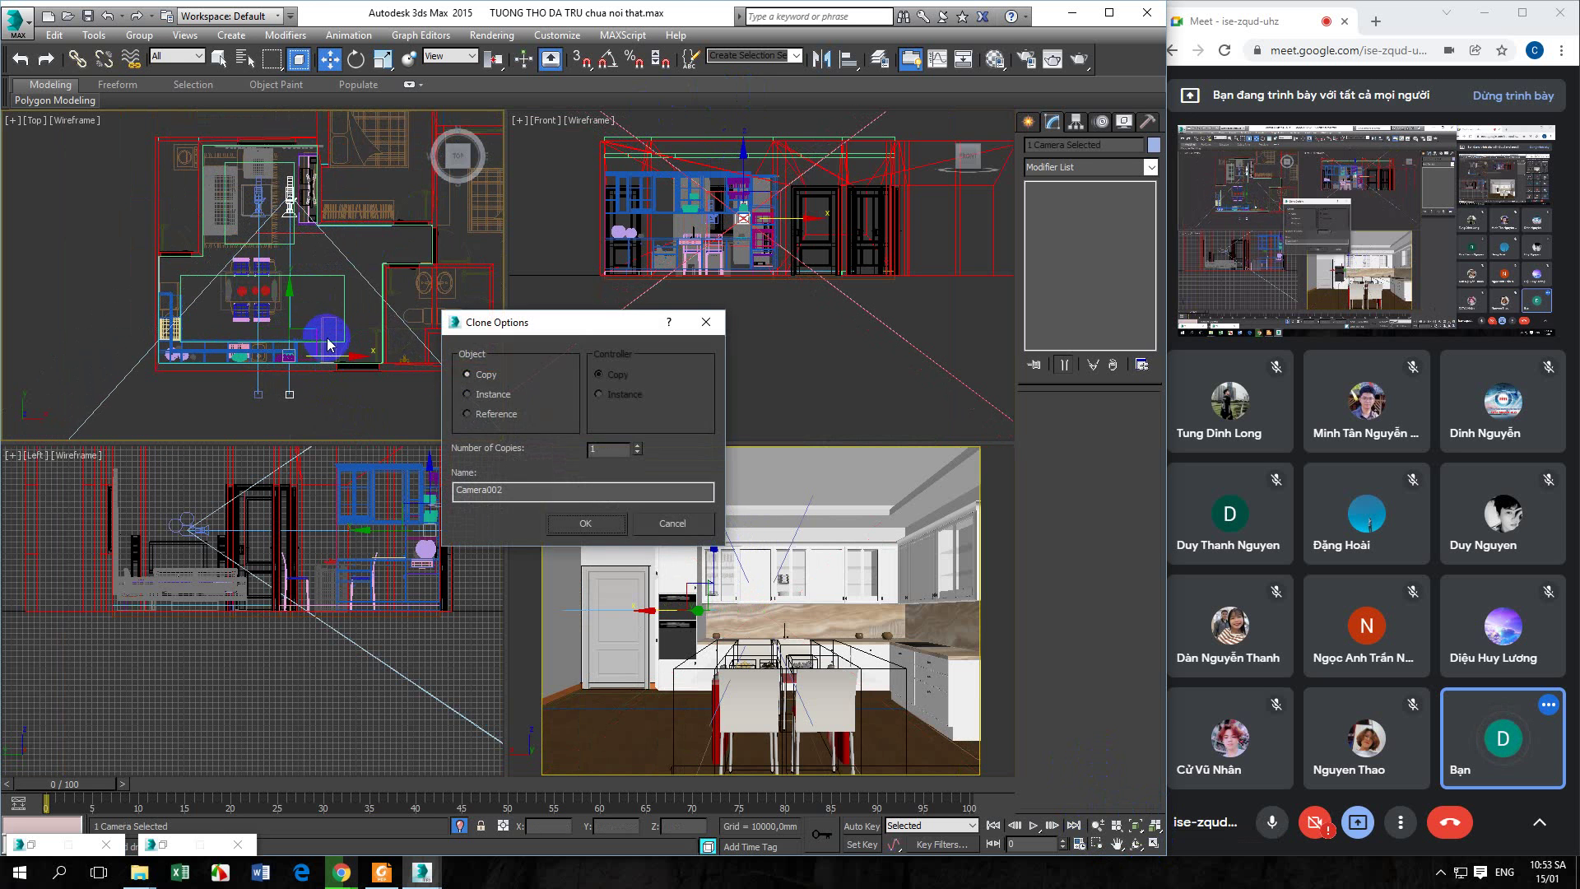
left_click(580, 523)
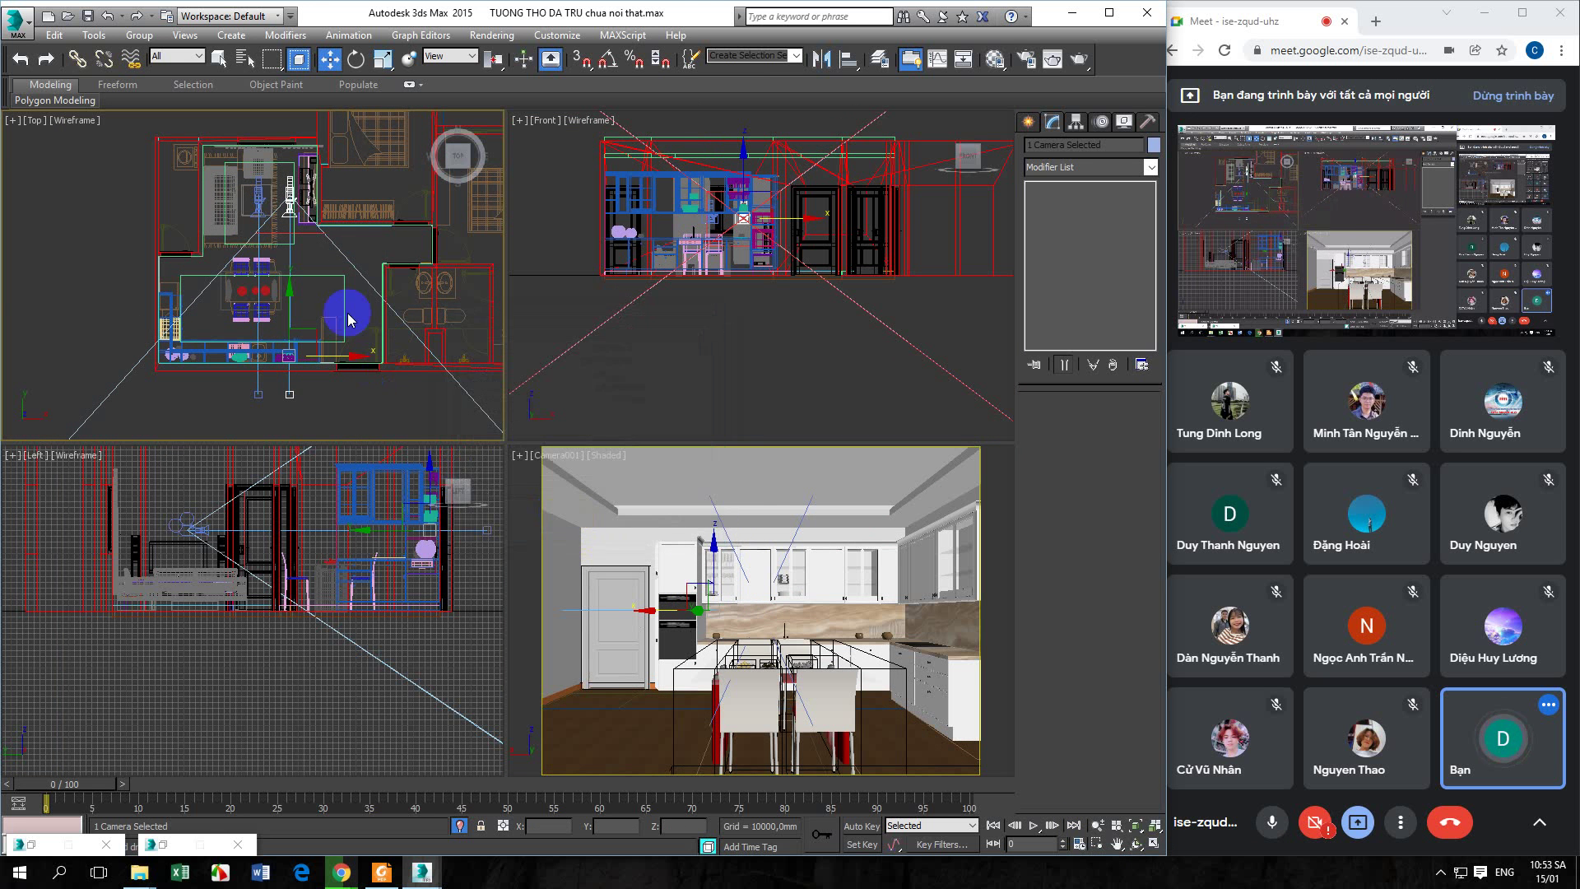
Move the copied camera without its target to the corridor opening in the top view, so it looks diagonally toward the kitchen
middle_click_drag(346, 310, 345, 355)
left_click(294, 240)
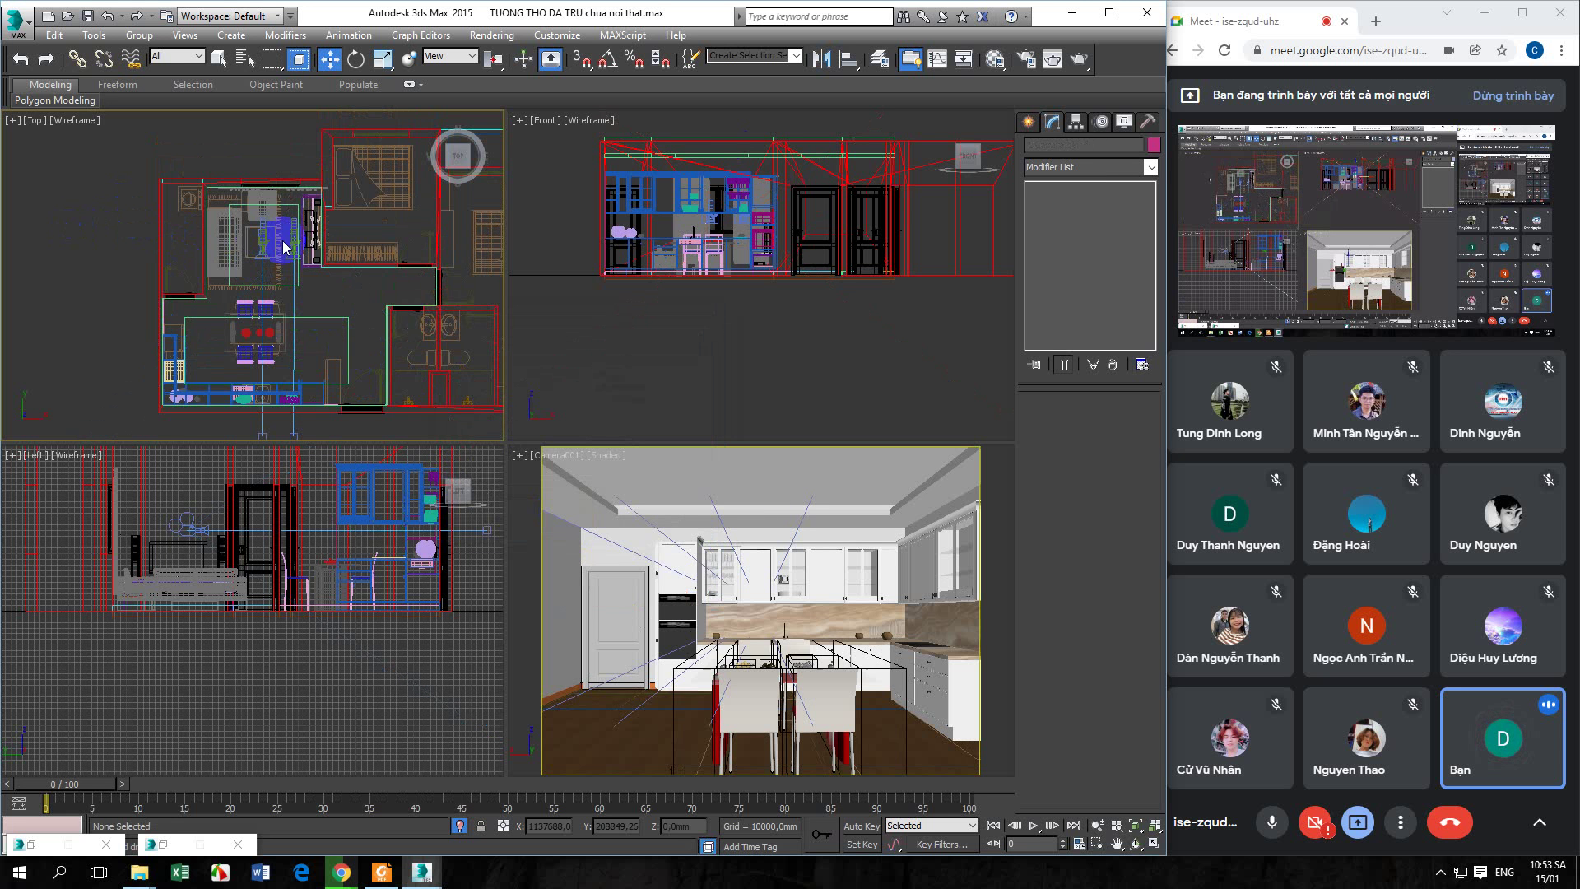
left_click(356, 59)
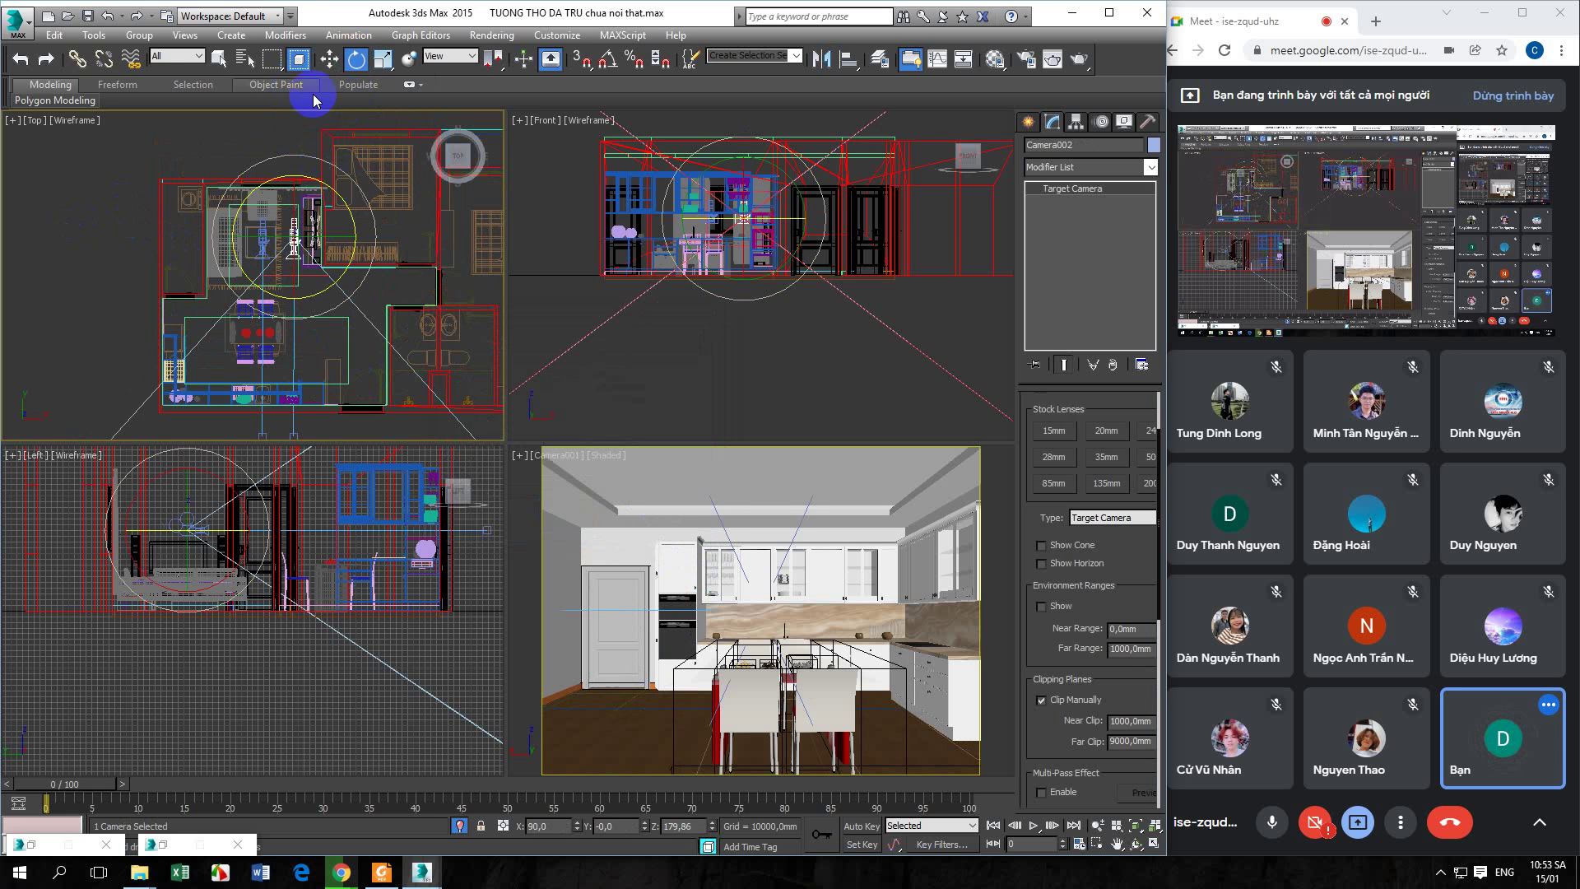
left_click(330, 58)
left_click_drag(309, 277, 390, 372)
middle_click_drag(391, 372, 387, 342)
Switch the Front view to Camera002, with safe frames shown and Shaded display
left_click(602, 325)
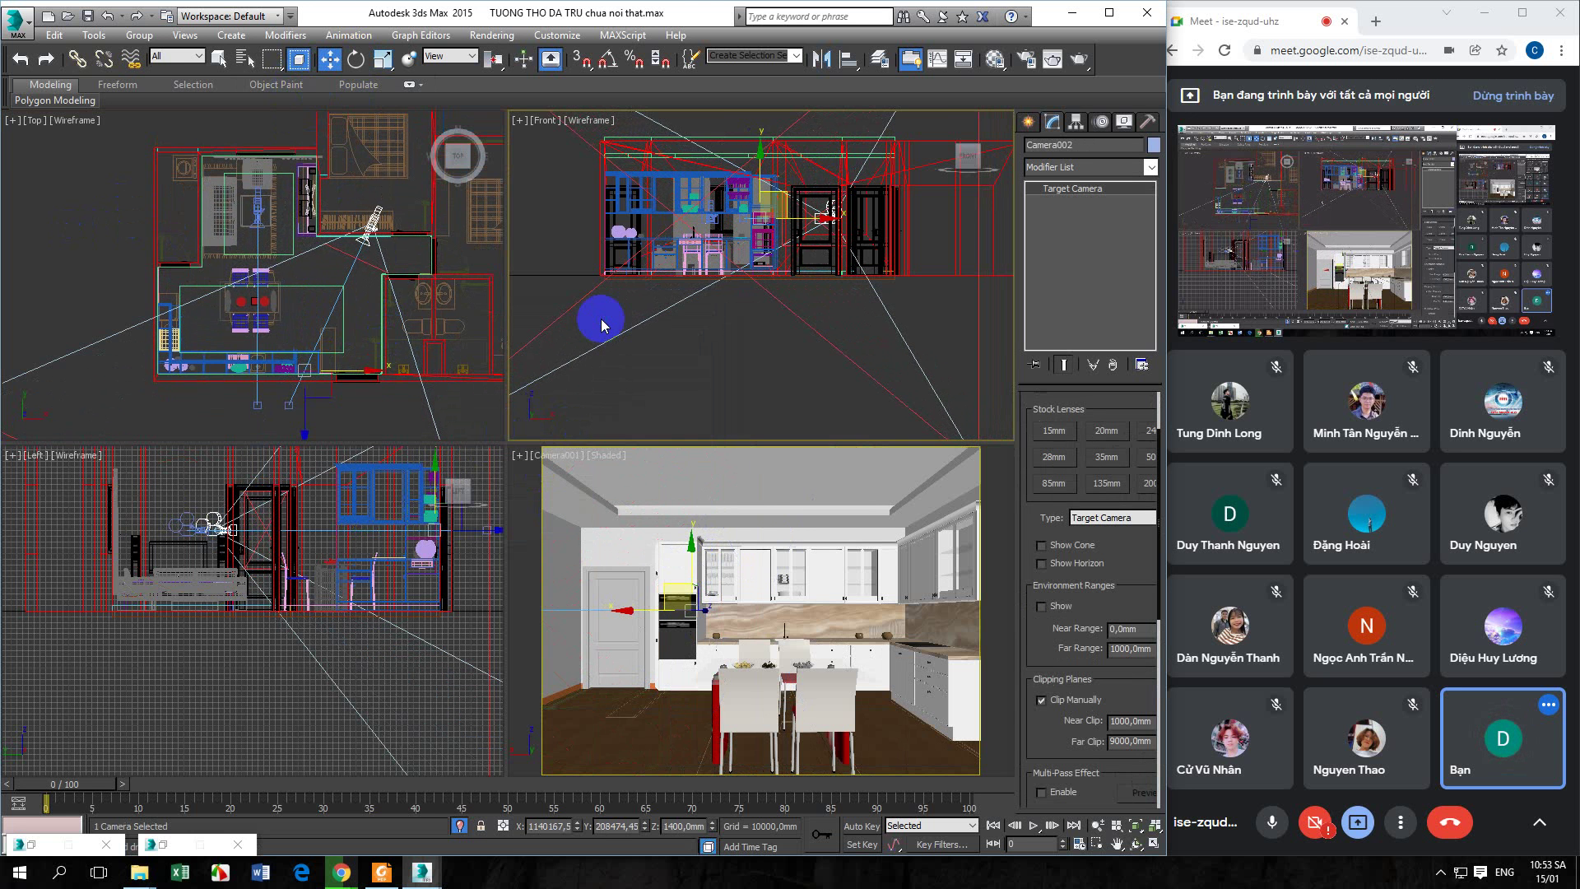
key("c")
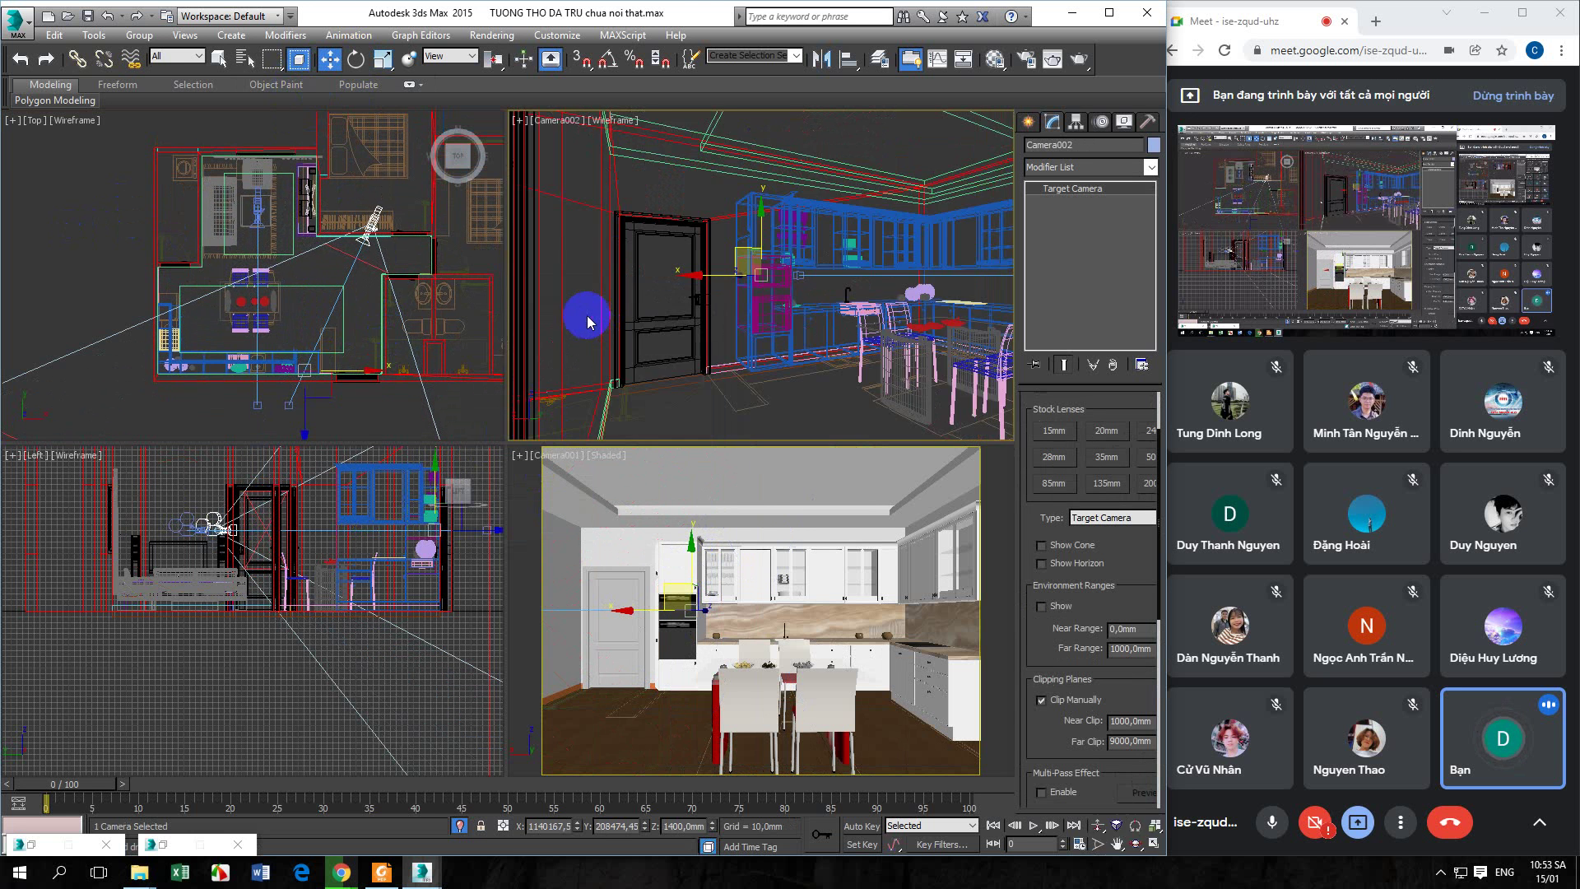
left_click(563, 130)
left_click(586, 367)
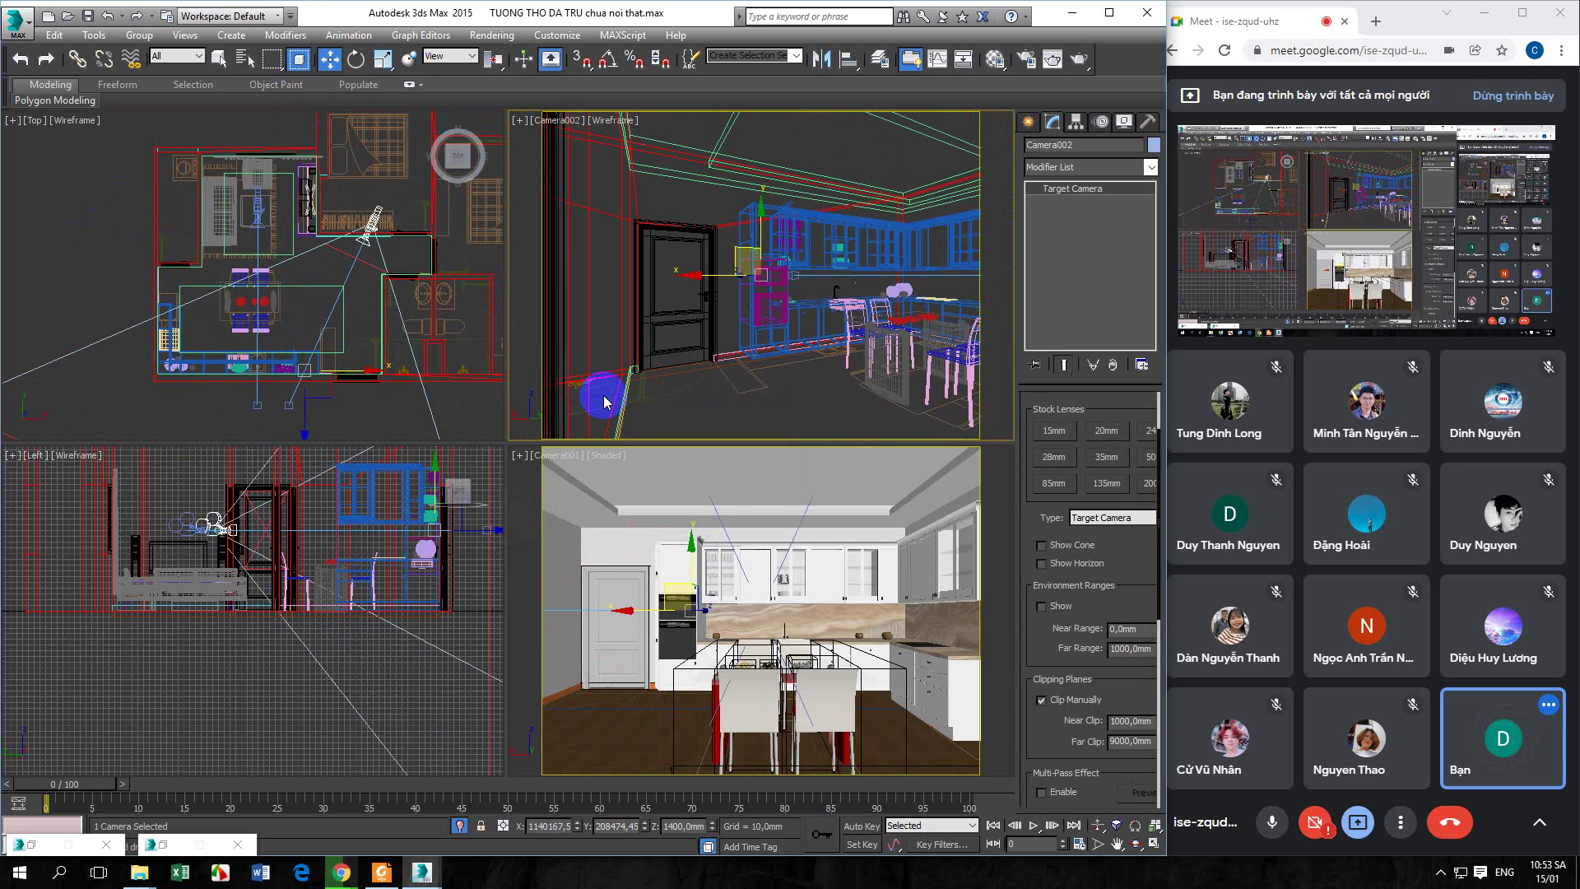
key("F3")
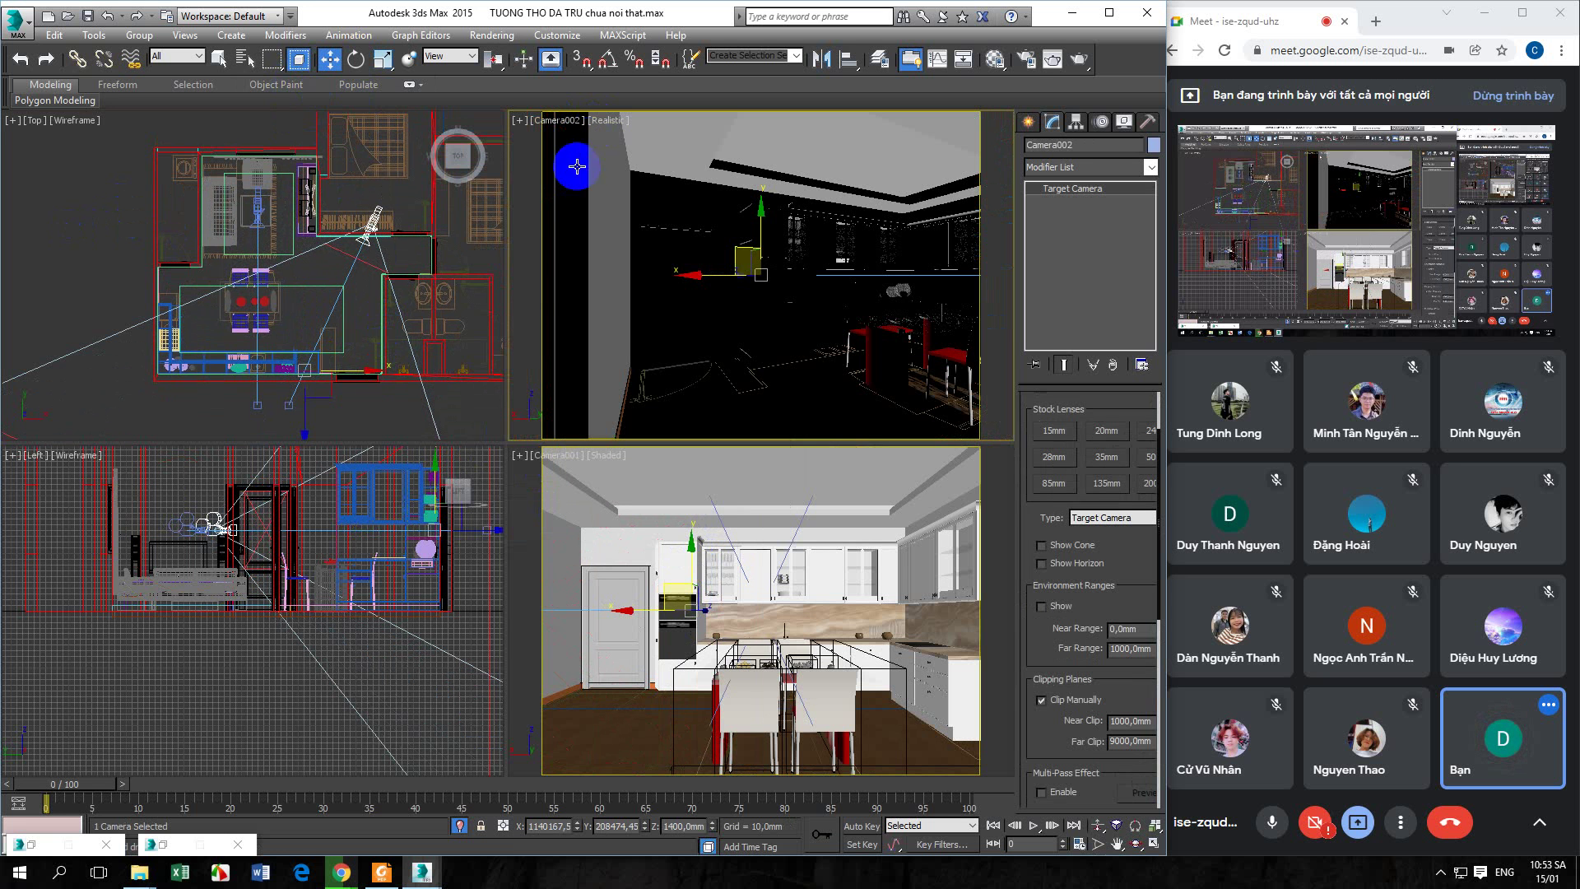
left_click(609, 120)
left_click(630, 152)
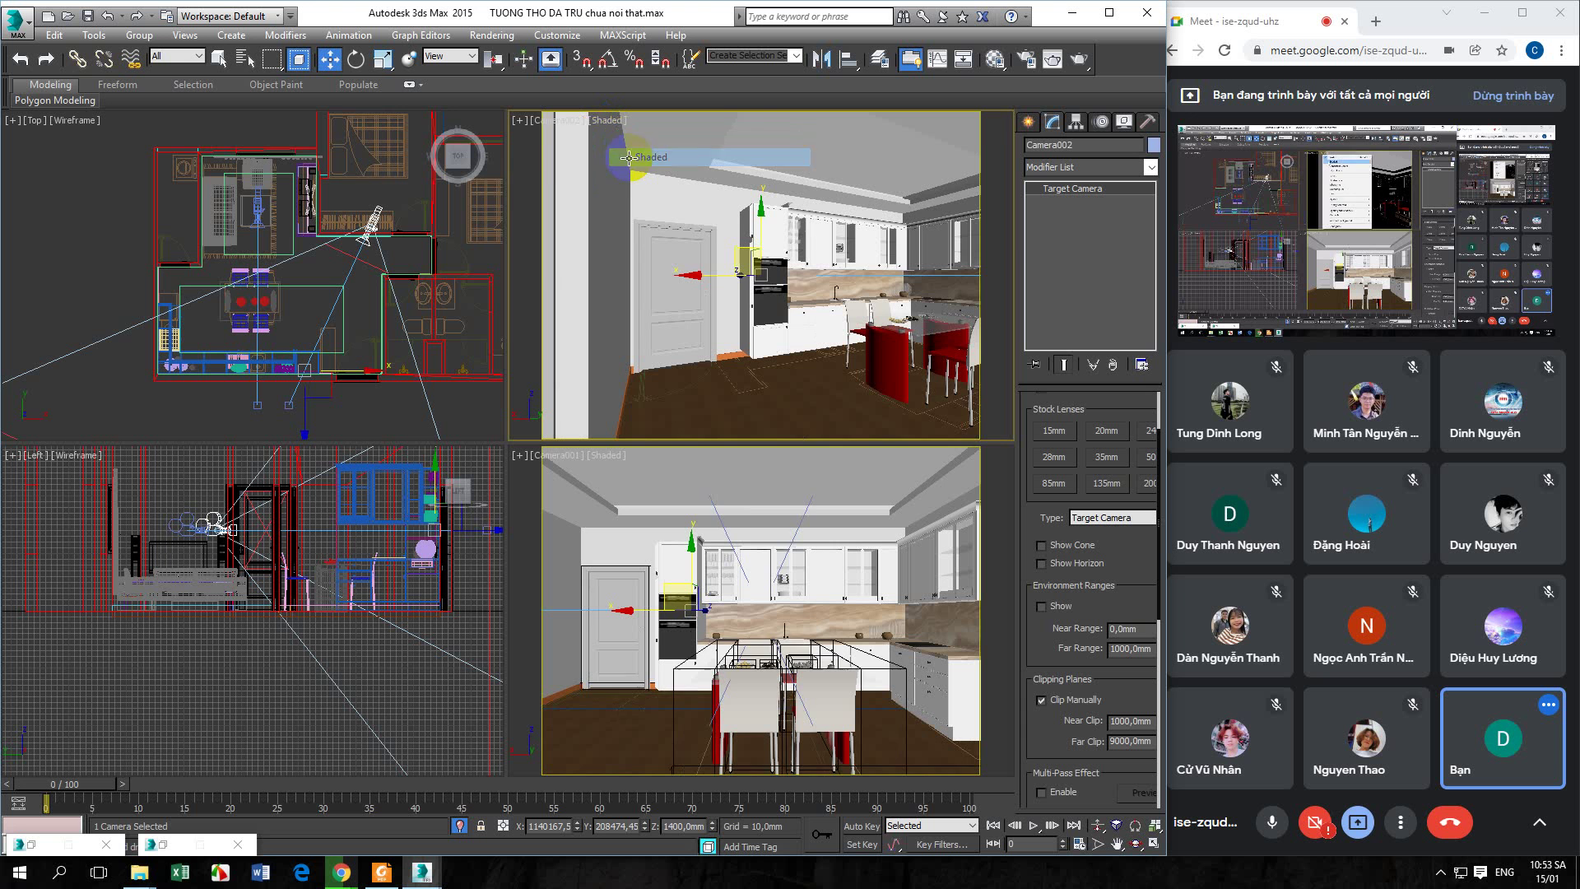
Move Camera002's target in the negative X direction in the top view, turning the view further toward the kitchen and dining table
scroll(353, 254, "down", 6)
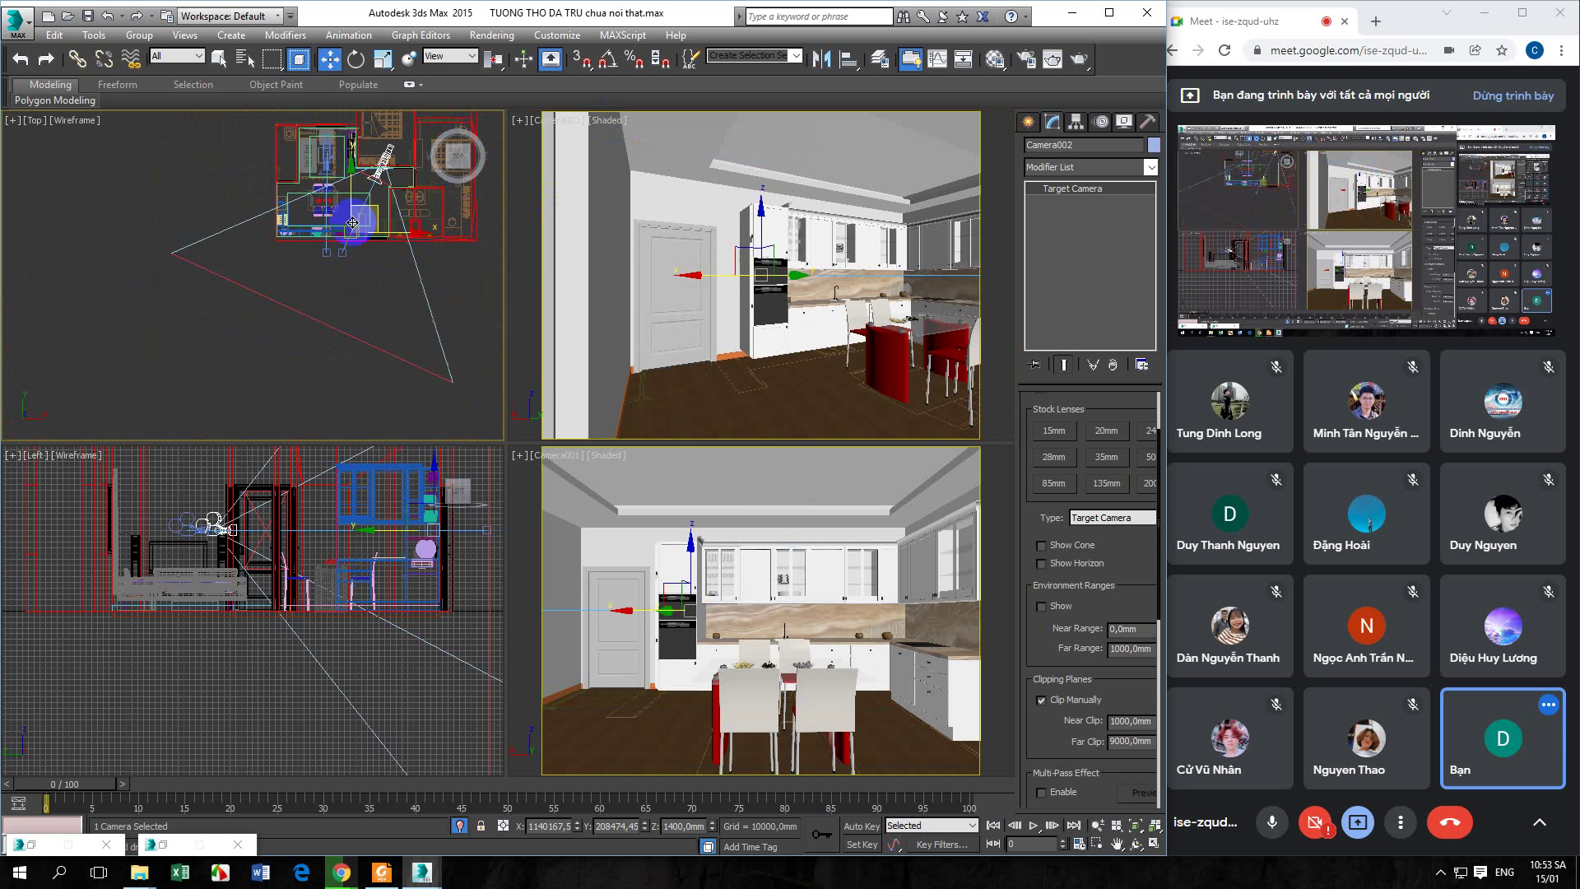
left_click(342, 254)
left_click(343, 253)
left_click_drag(373, 251, 356, 239)
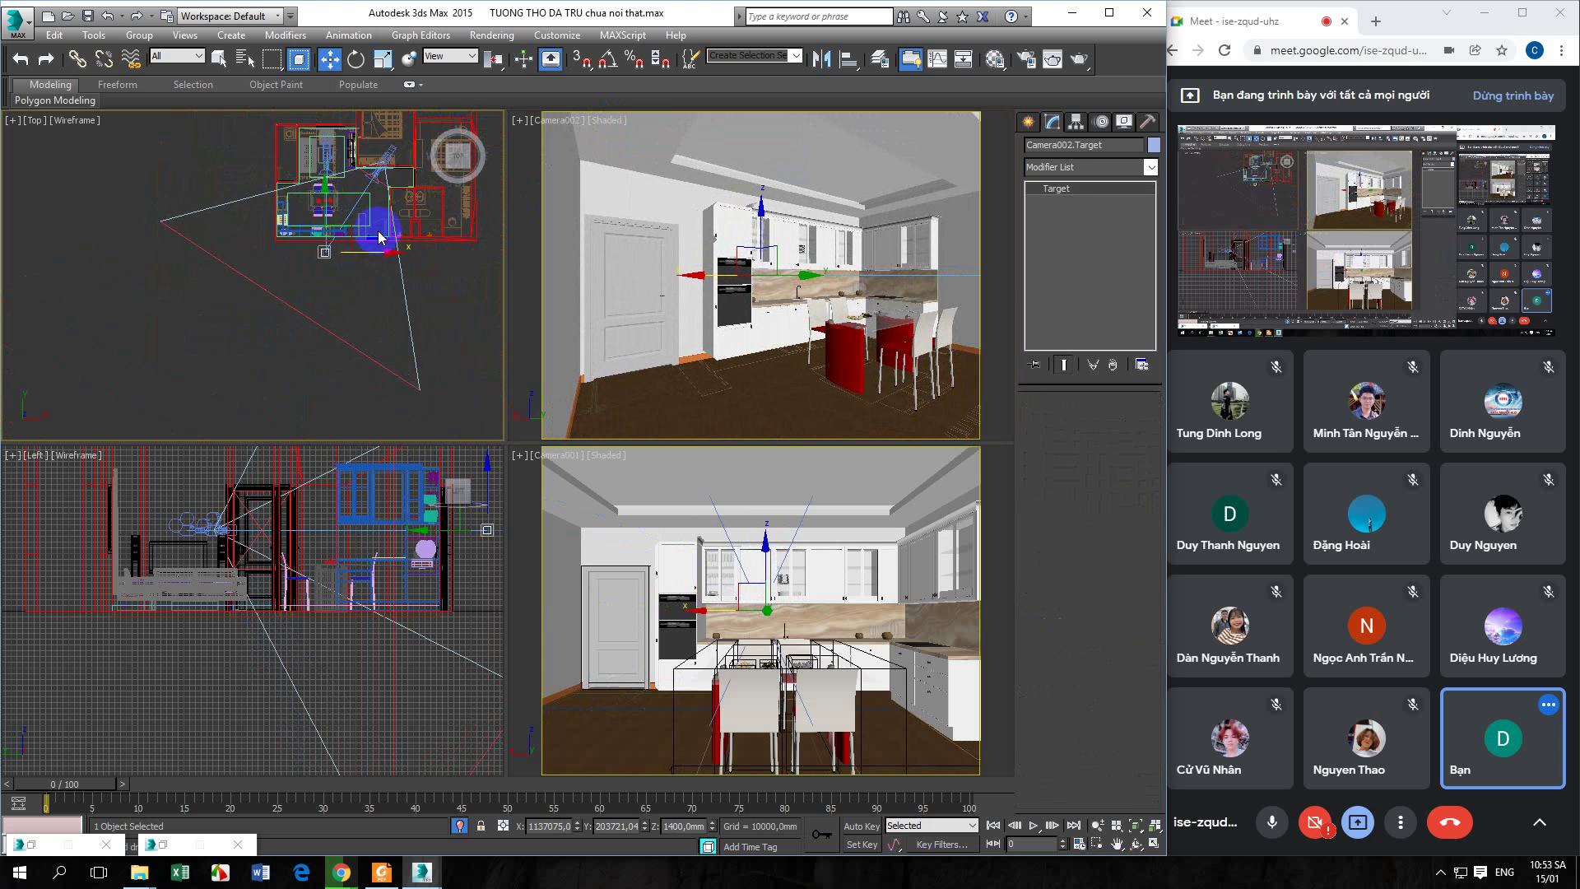
Nudge Camera002 itself slightly toward the kitchen side in the top view, leaving its target in place
scroll(403, 168, "up", 3)
middle_click_drag(403, 168, 380, 189)
left_click(357, 173)
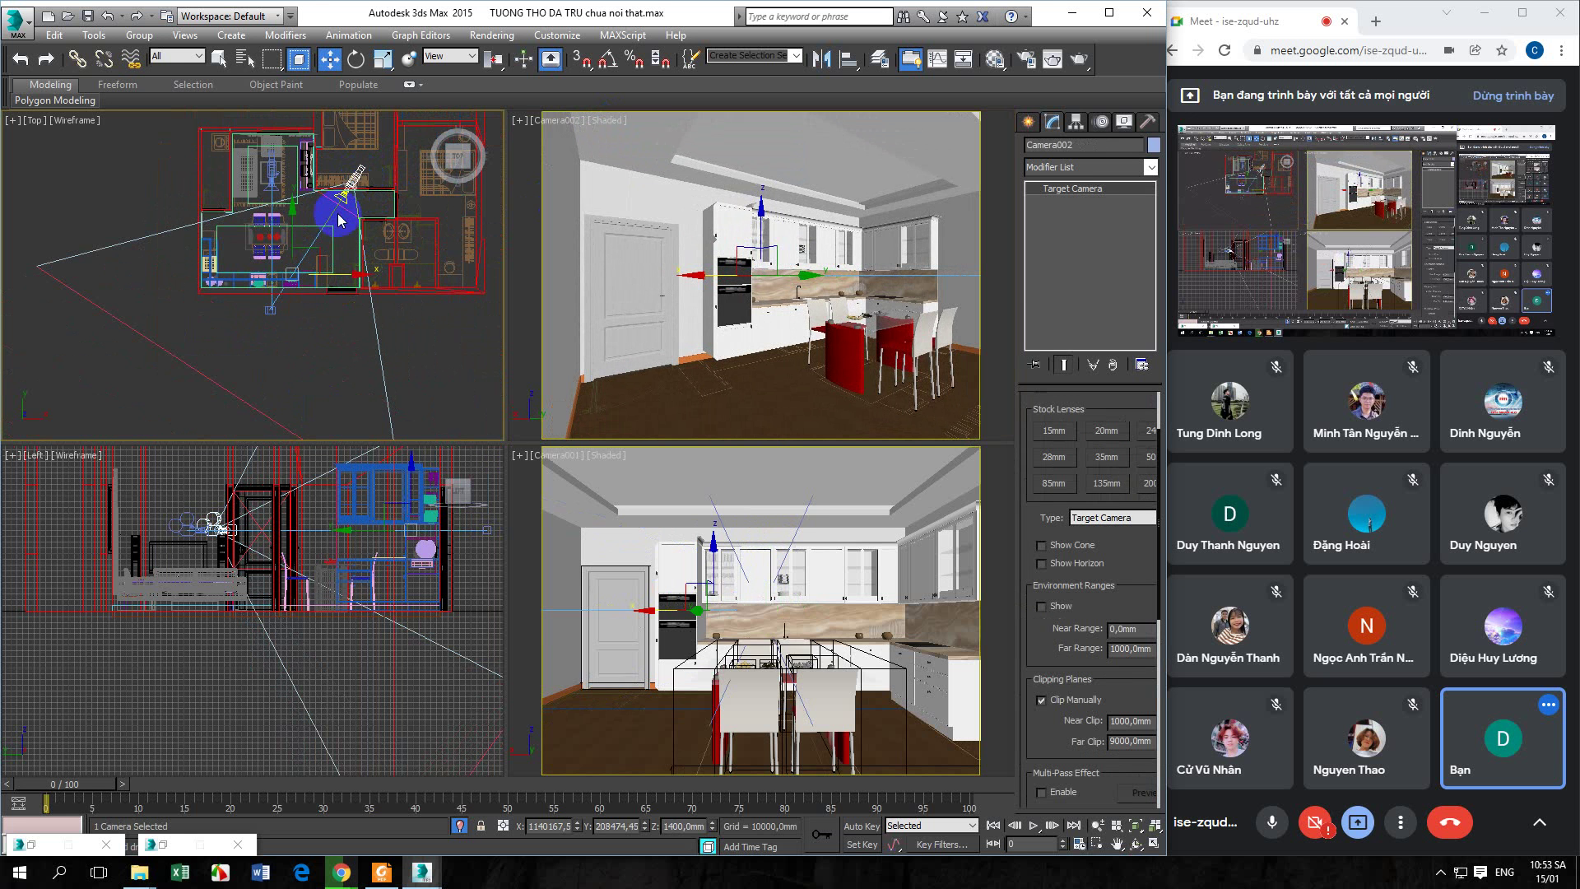
mouse_move(319, 245)
left_mouse_down()
mouse_move(331, 235)
mouse_move(323, 256)
left_mouse_up()
middle_click_drag(348, 282, 344, 288)
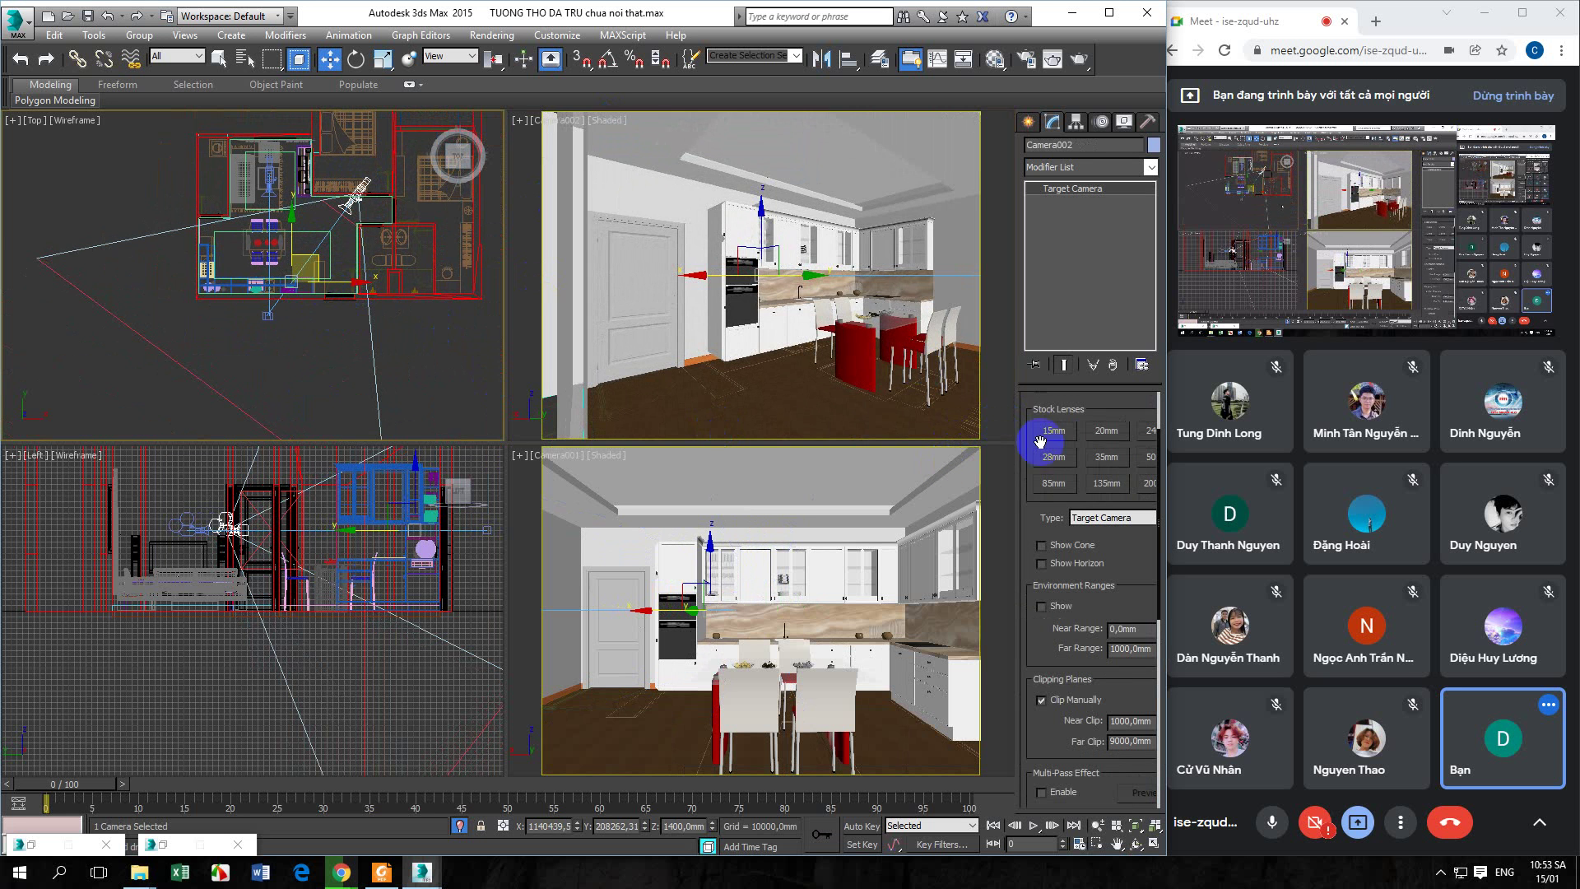
Set Camera002 to the 24 mm stock lens and shift the camera and target together toward the living room side in the top view
left_click(1127, 430)
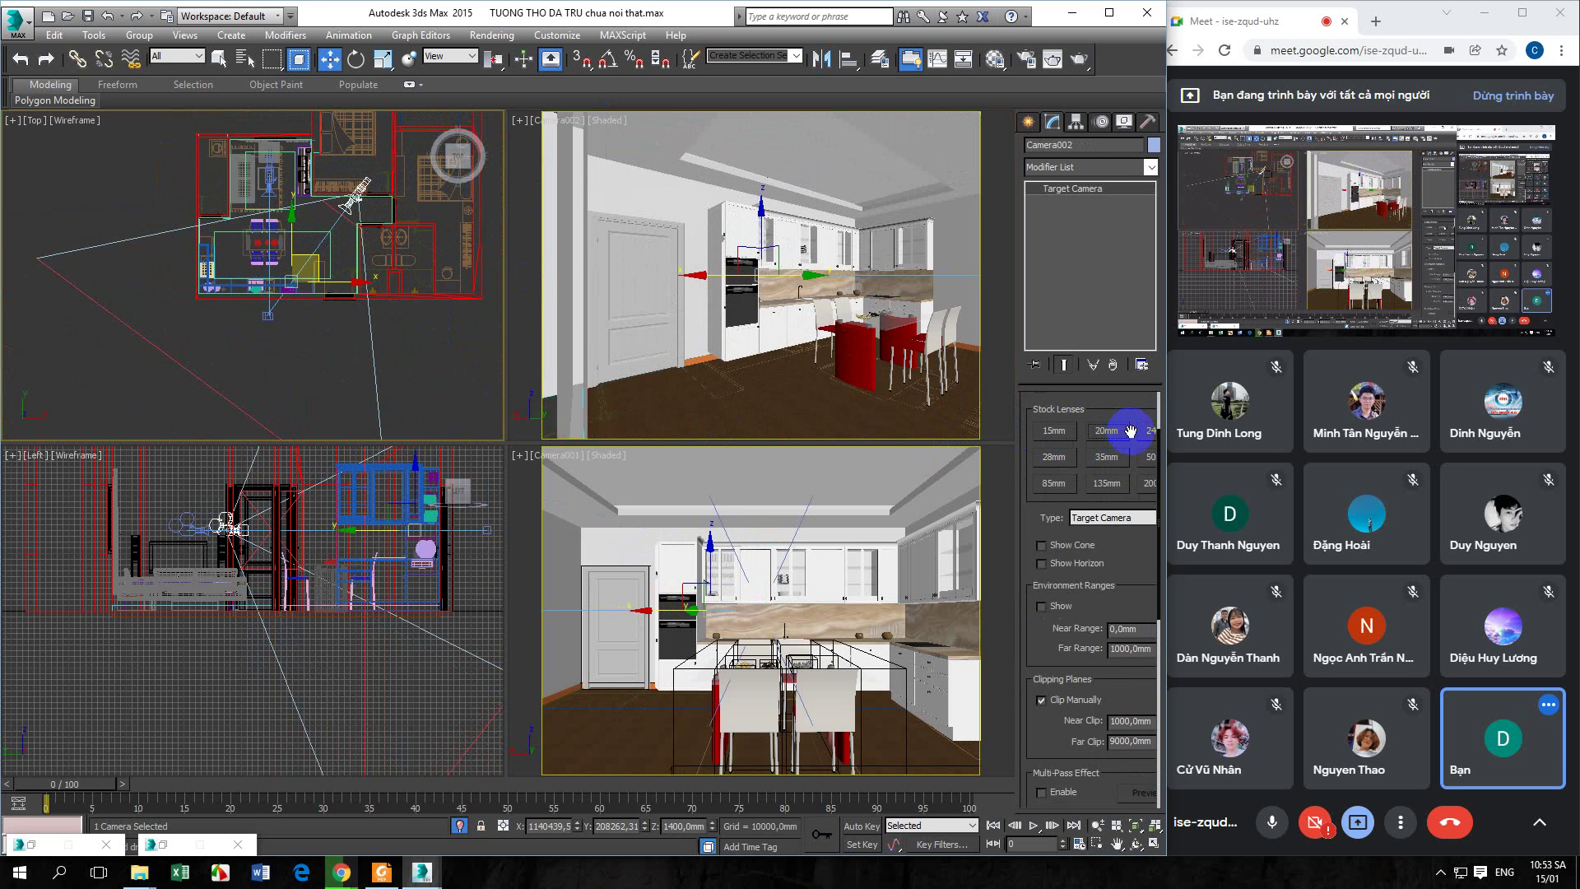
left_click(1149, 435)
scroll(374, 262, "up", 2)
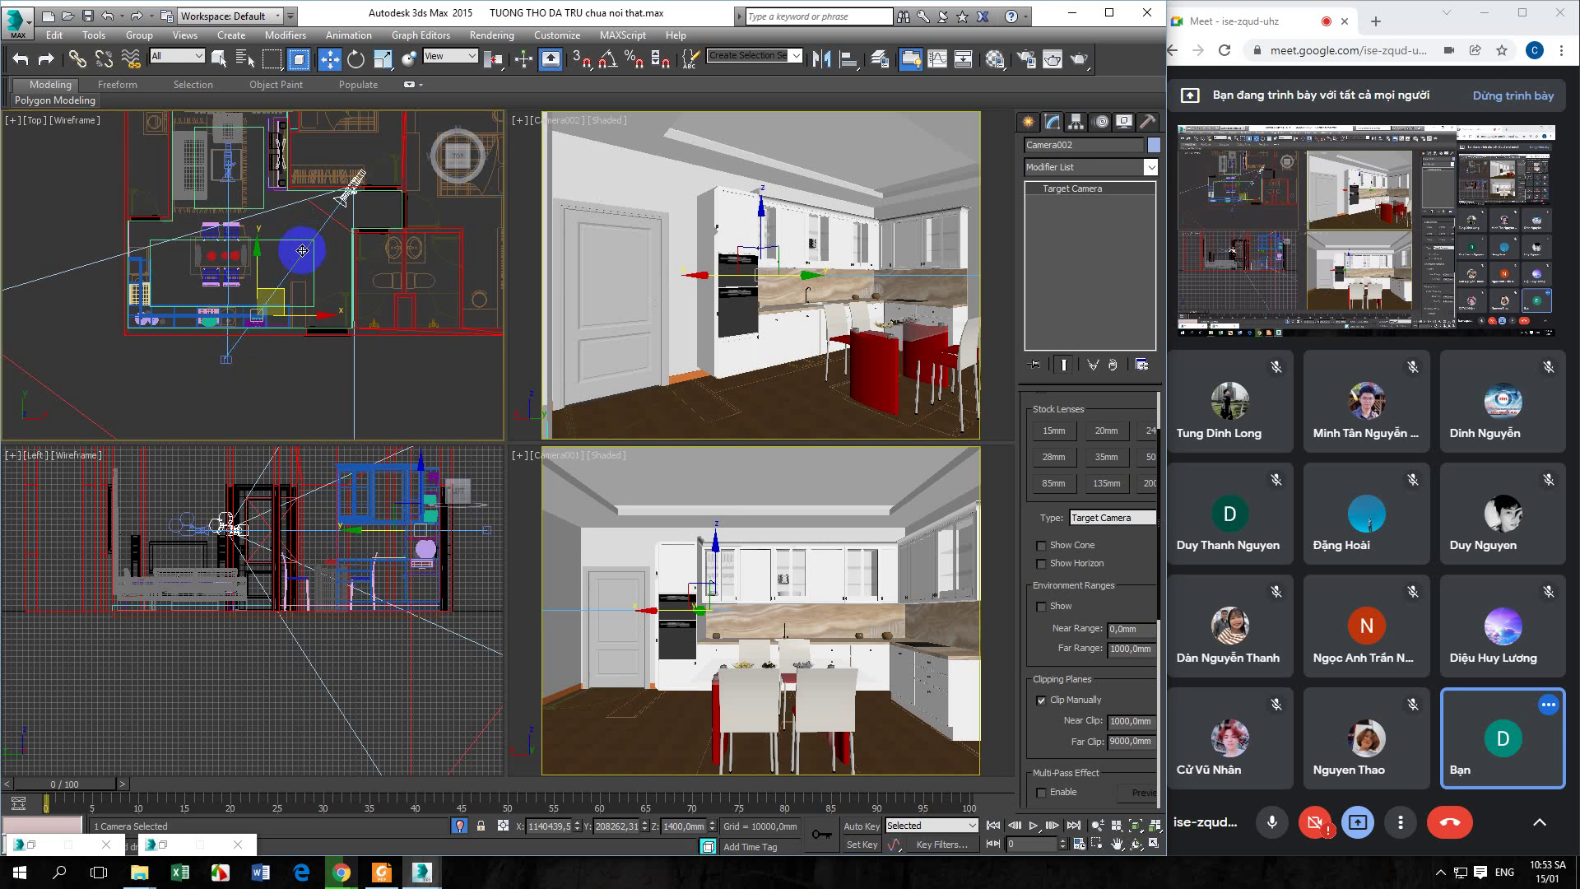
left_click_drag(302, 250, 249, 279)
left_click(281, 283)
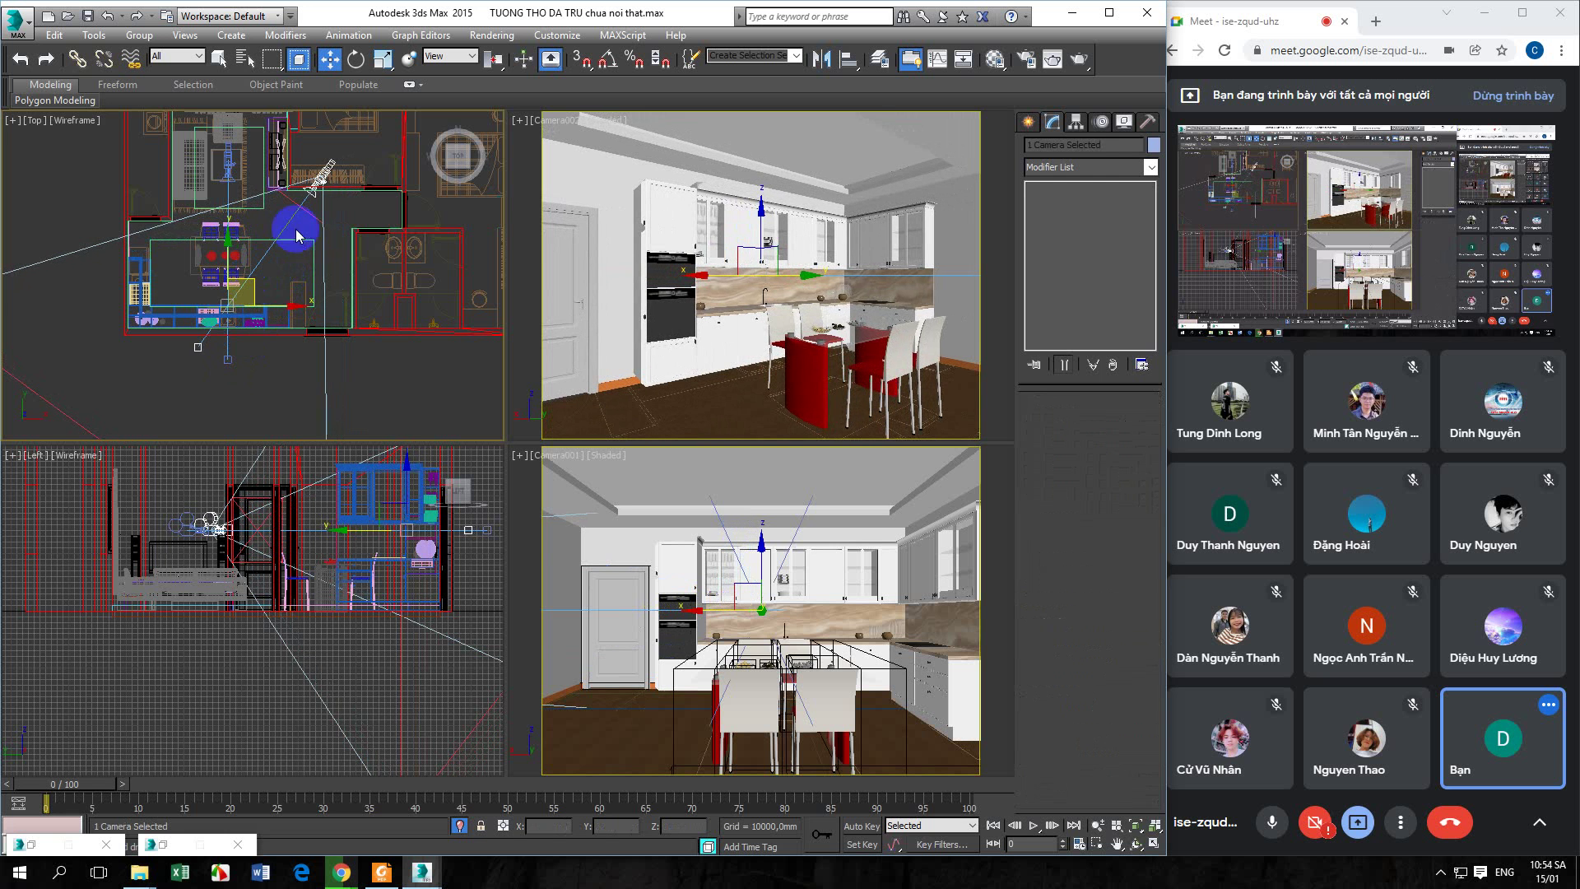
Move Camera002 alone slightly toward the kitchen and about 625 mm back along positive X in the top view
left_click(329, 170)
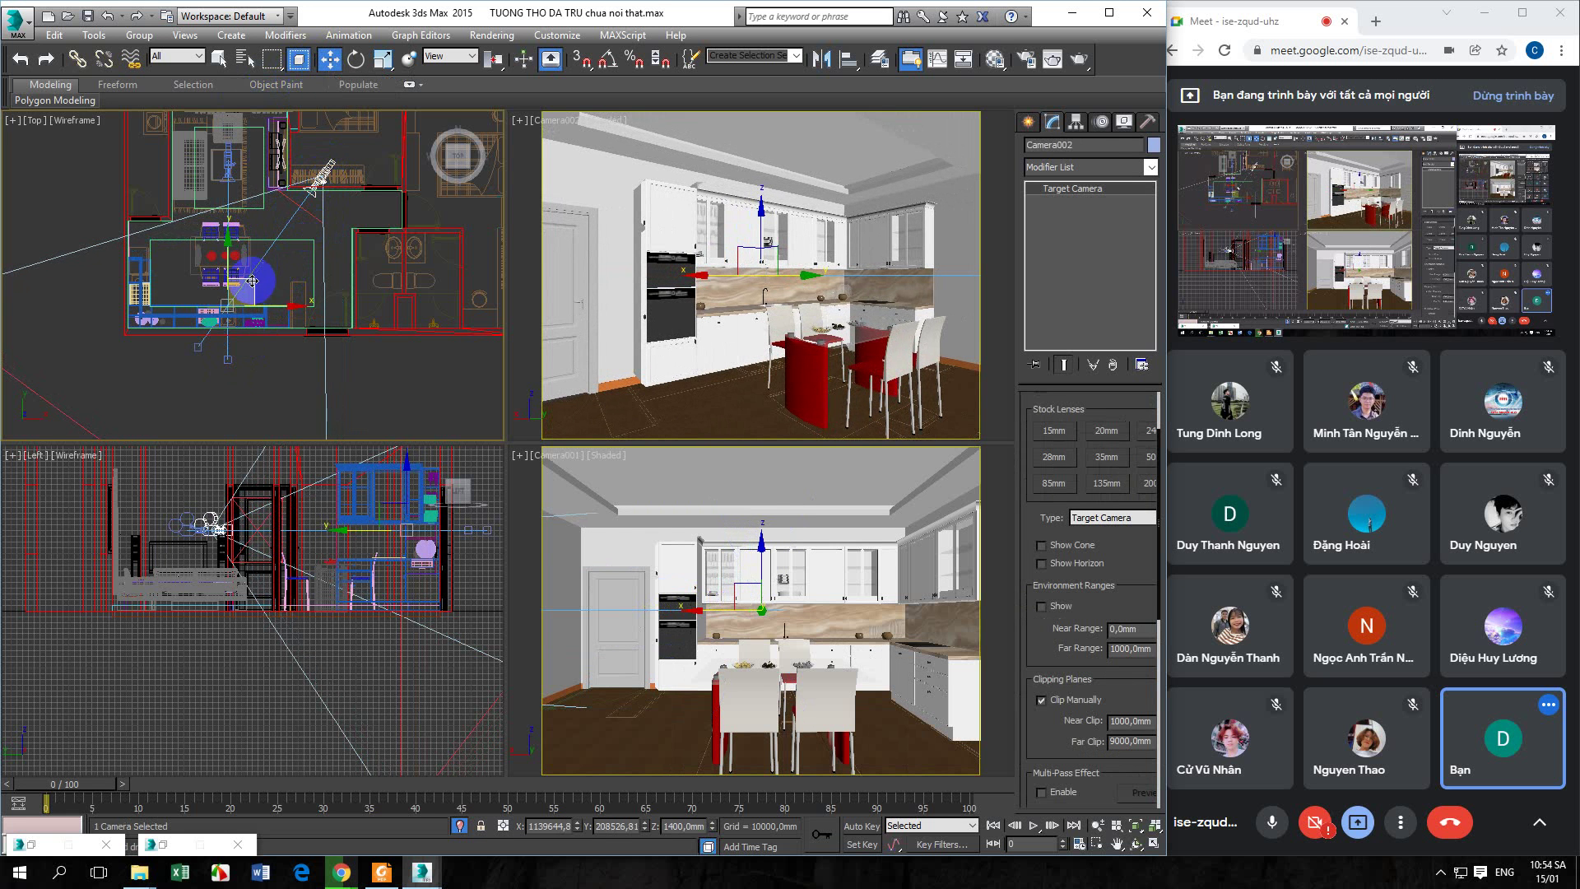
left_click_drag(234, 253, 240, 254)
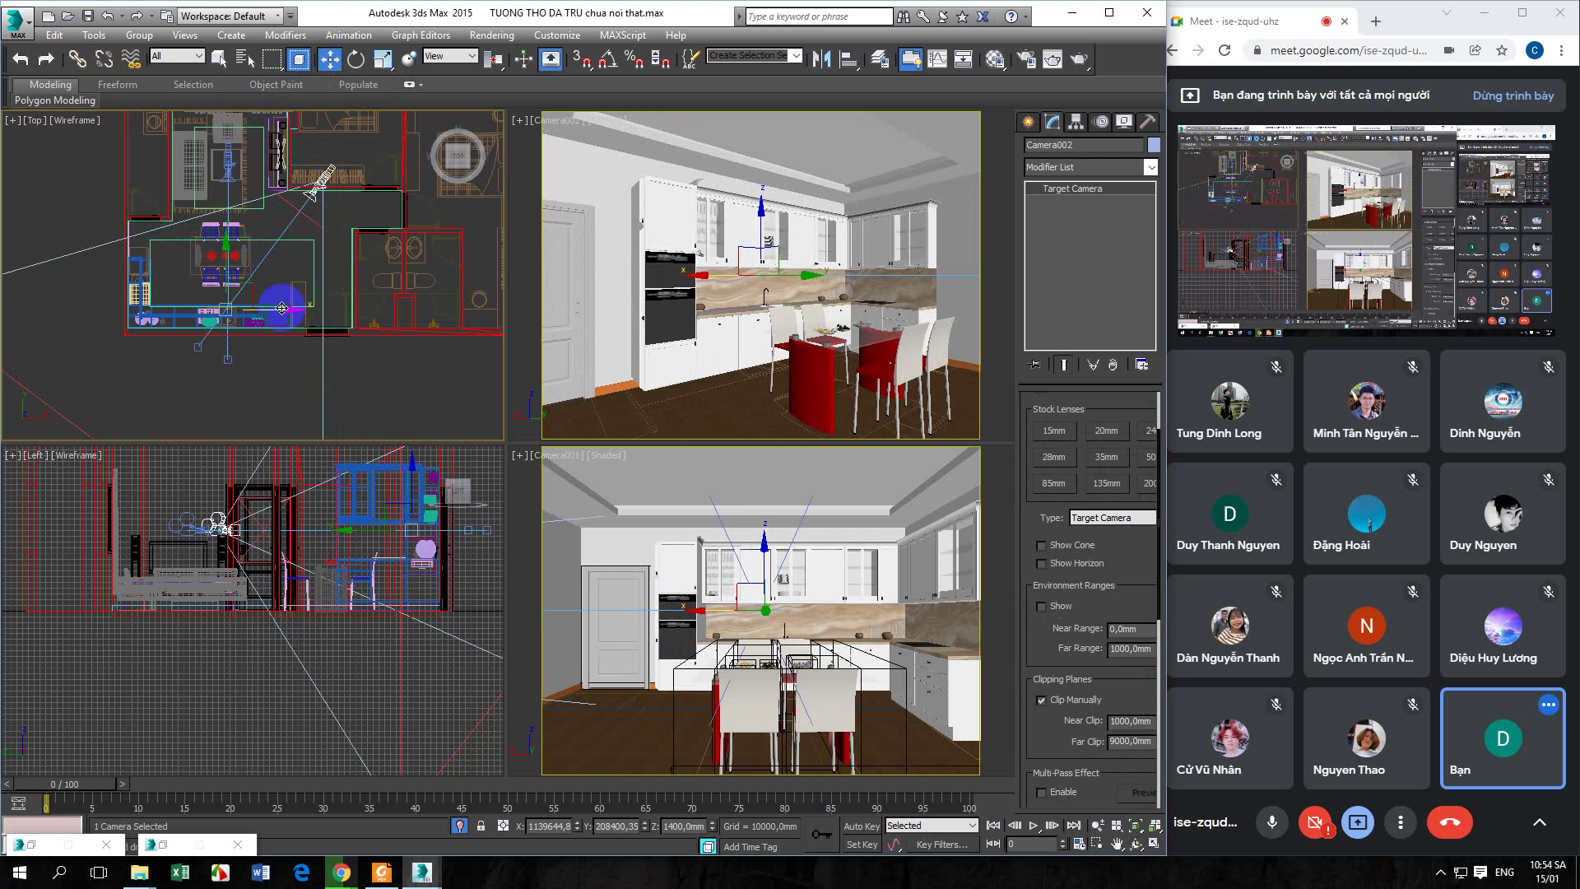
left_click_drag(282, 309, 305, 323)
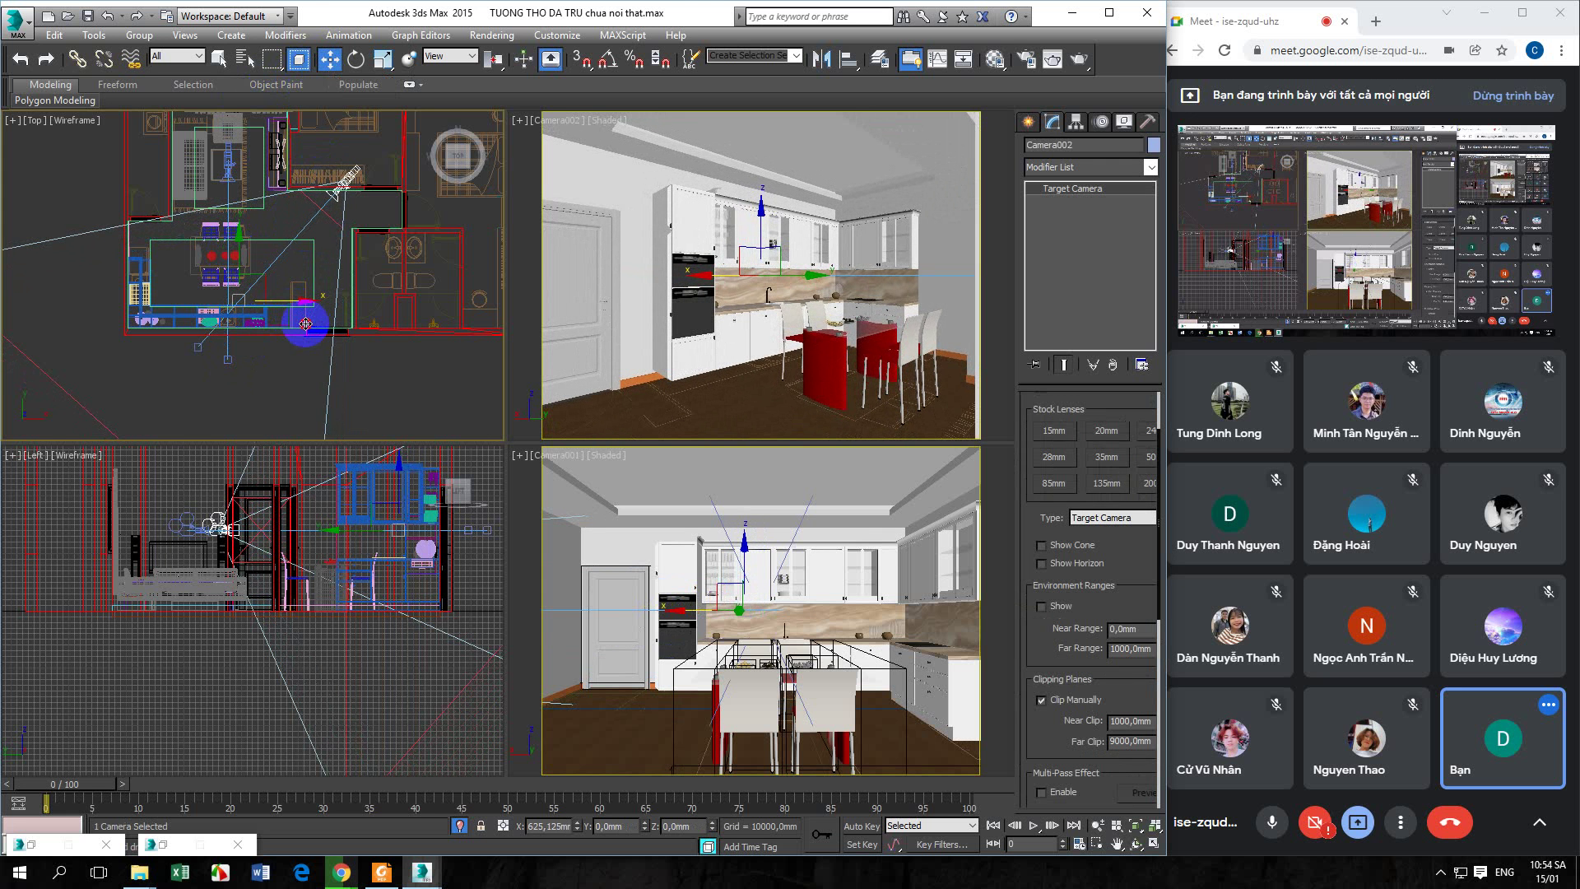
left_click(352, 173)
middle_click_drag(352, 210, 344, 223)
middle_click_drag(397, 387, 380, 236)
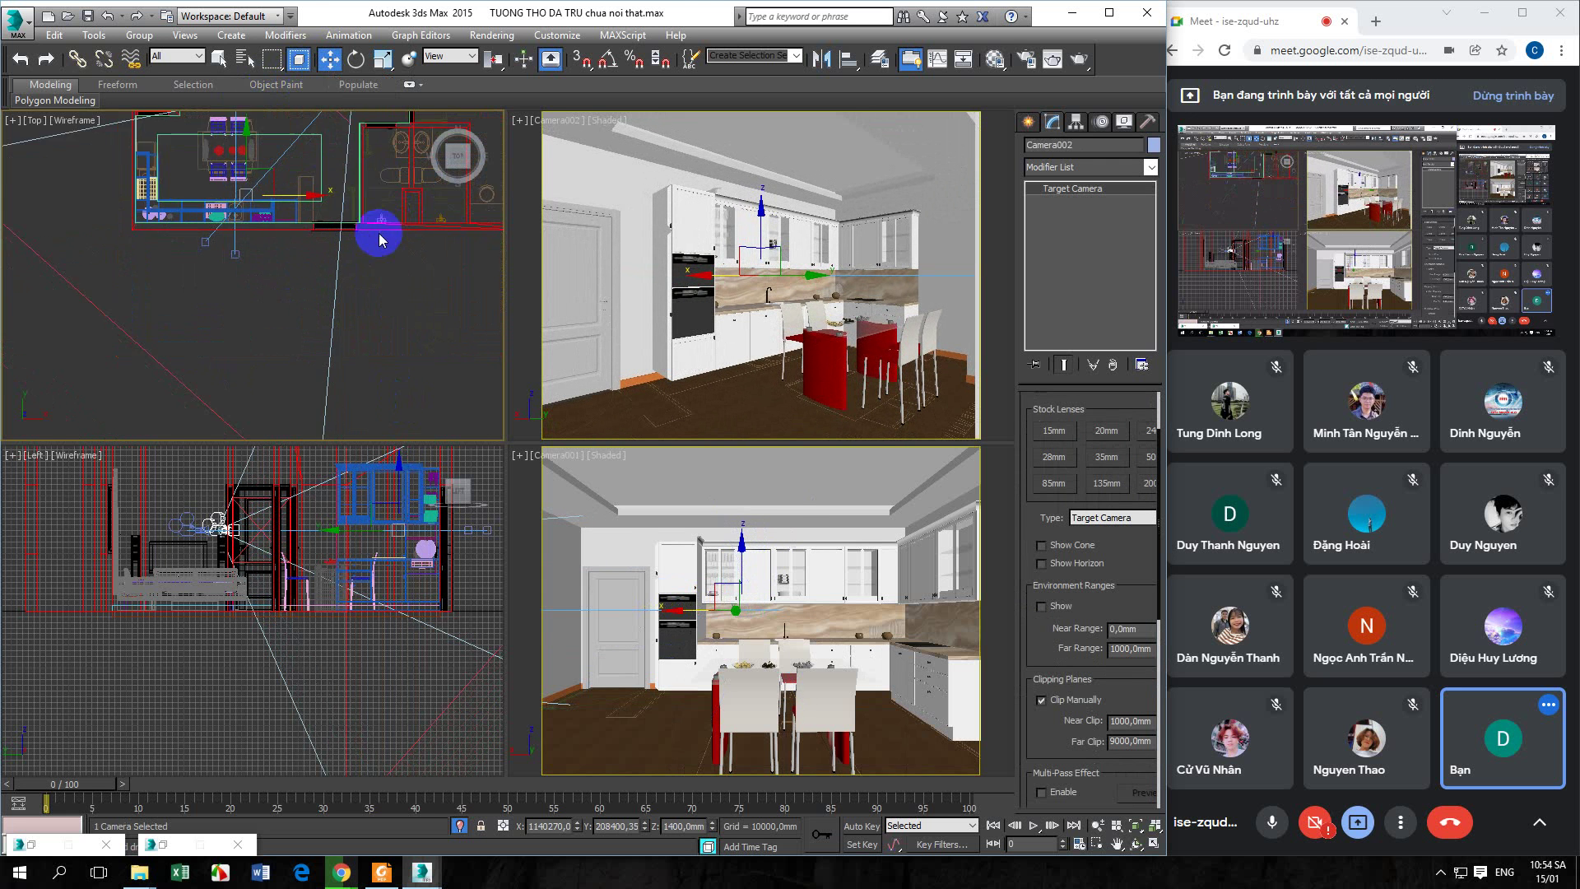
scroll(379, 238, "down", 2)
left_click(262, 248)
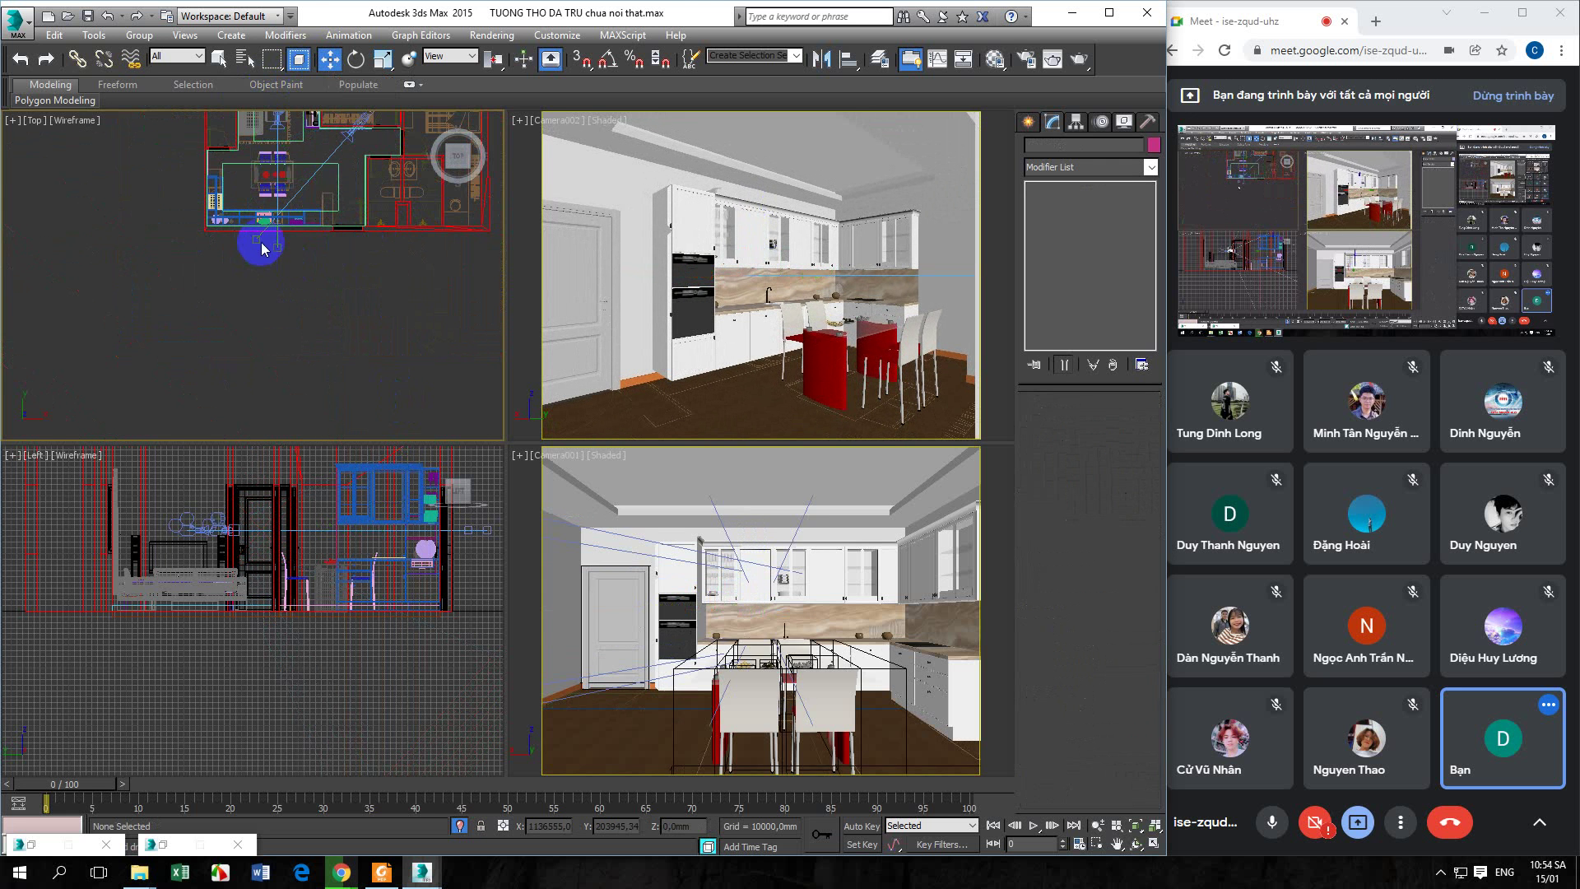
left_click(346, 134)
middle_click_drag(398, 244, 345, 275)
left_click(1027, 121)
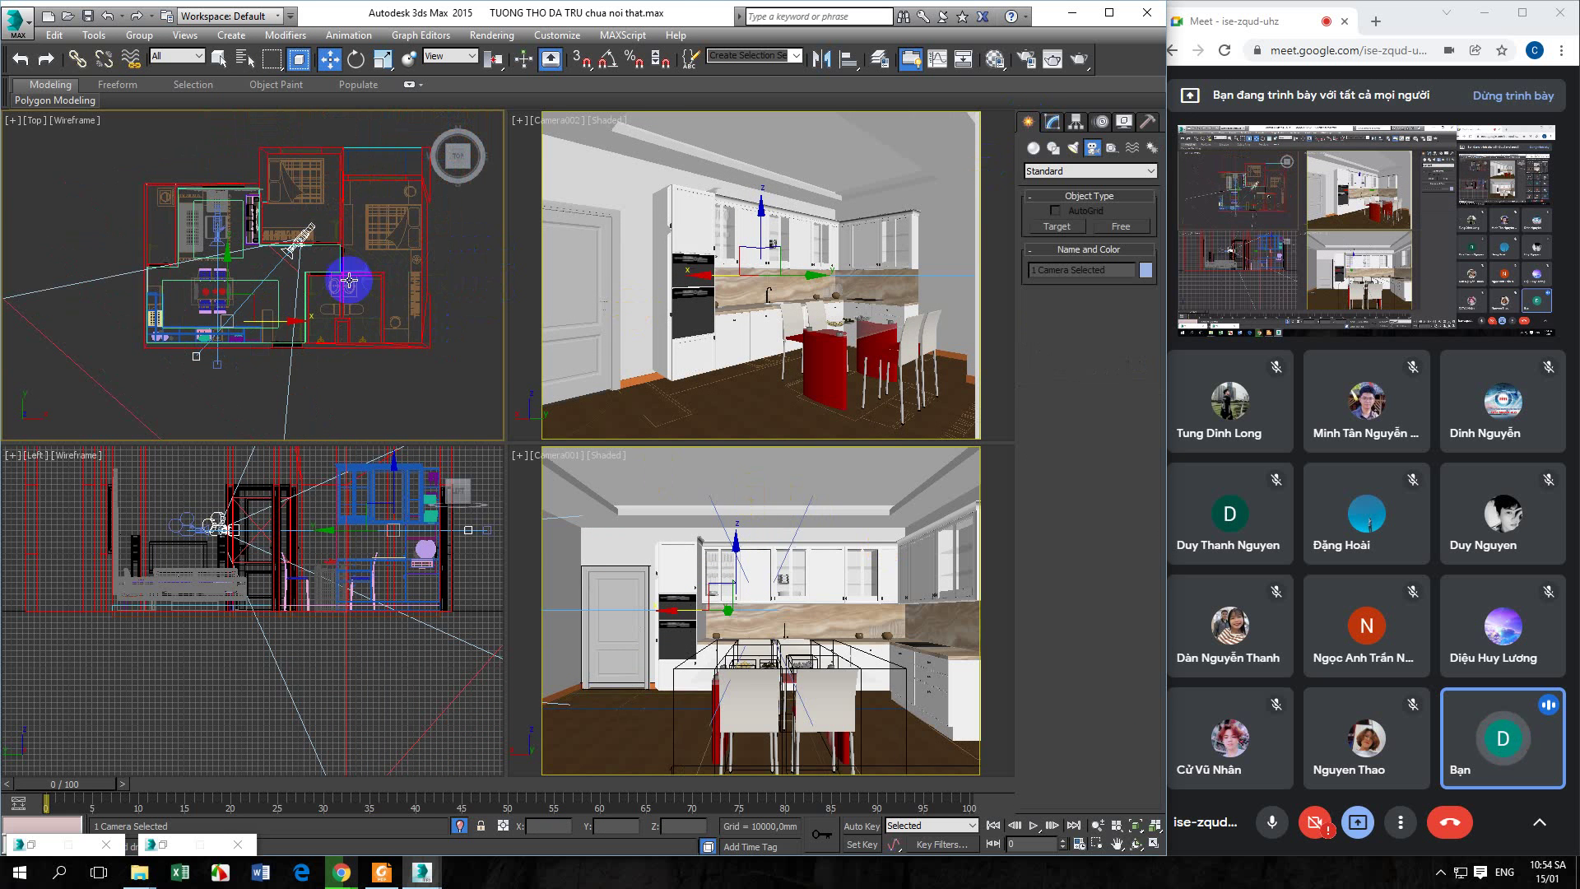
left_click(1075, 121)
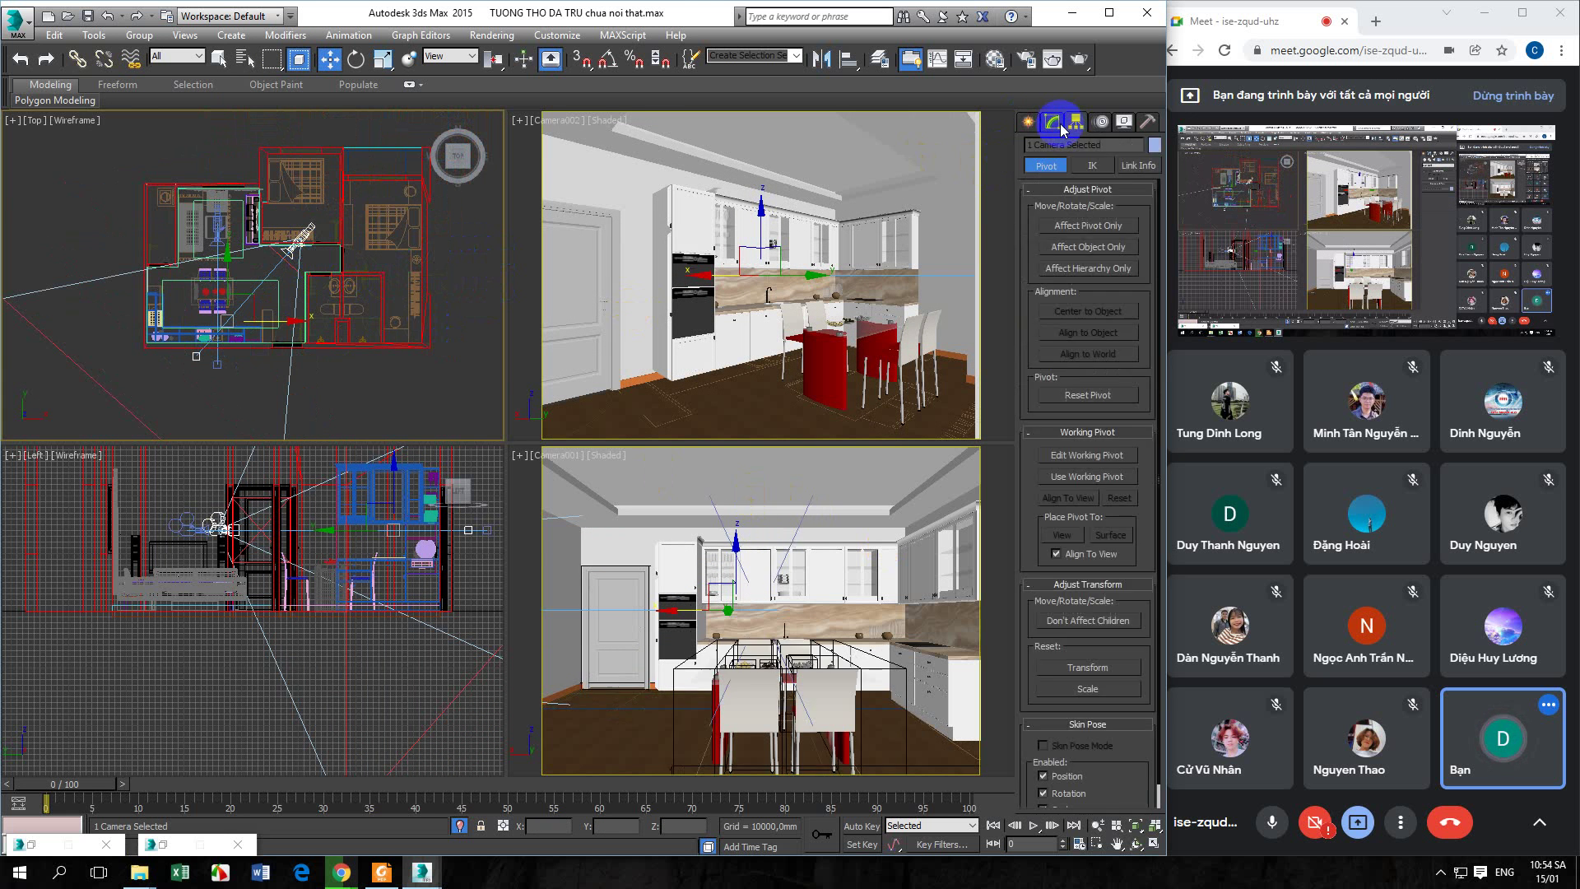
left_click(249, 185)
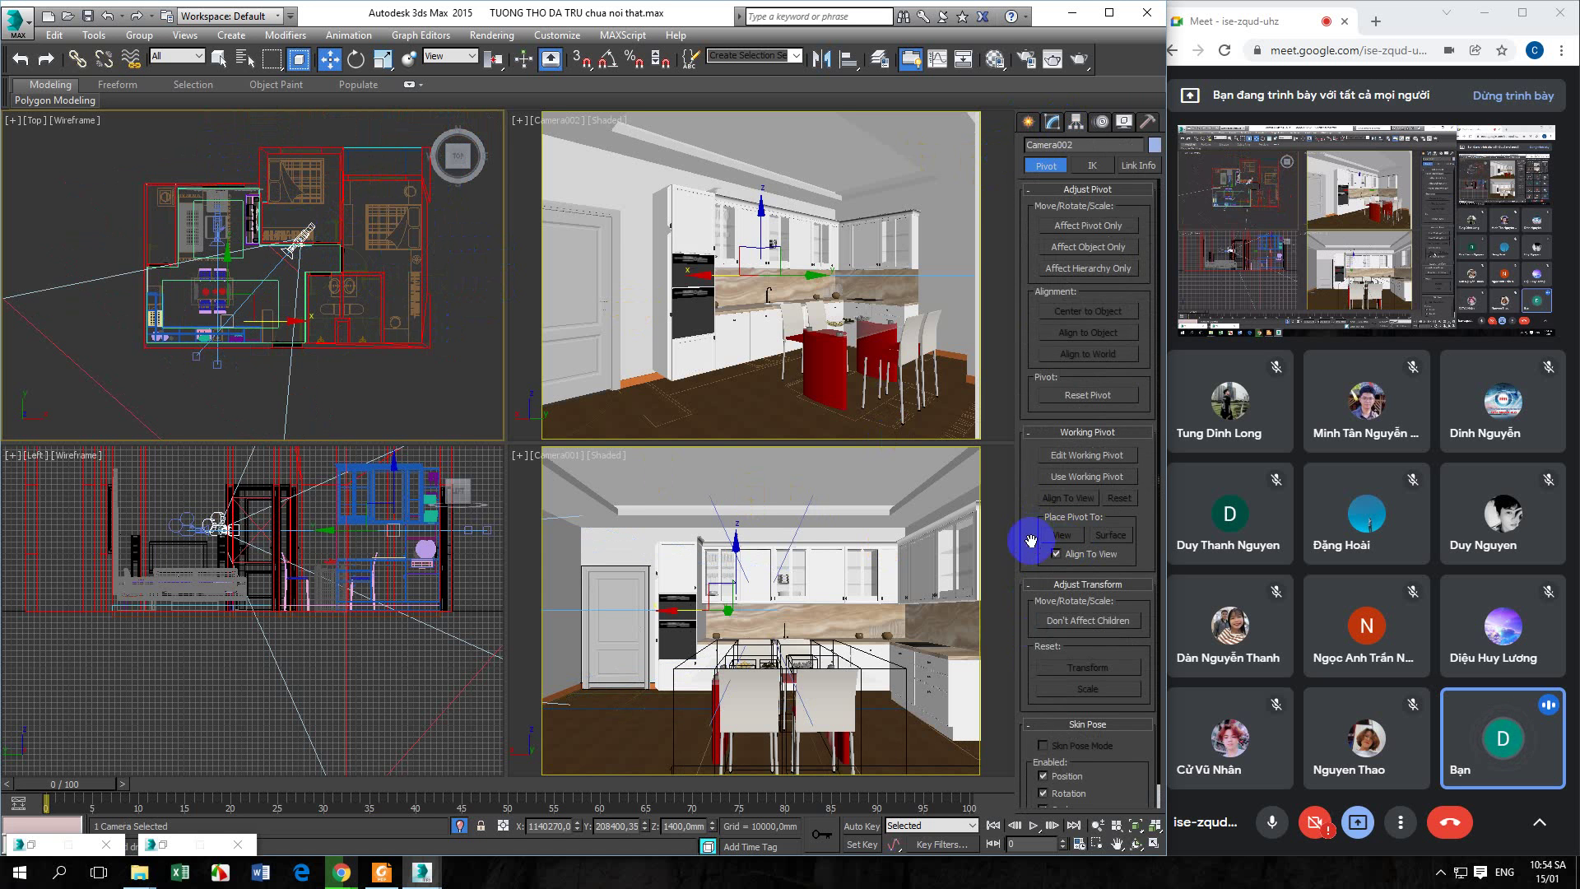
left_click_drag(1031, 540, 1015, 558)
left_click(1028, 121)
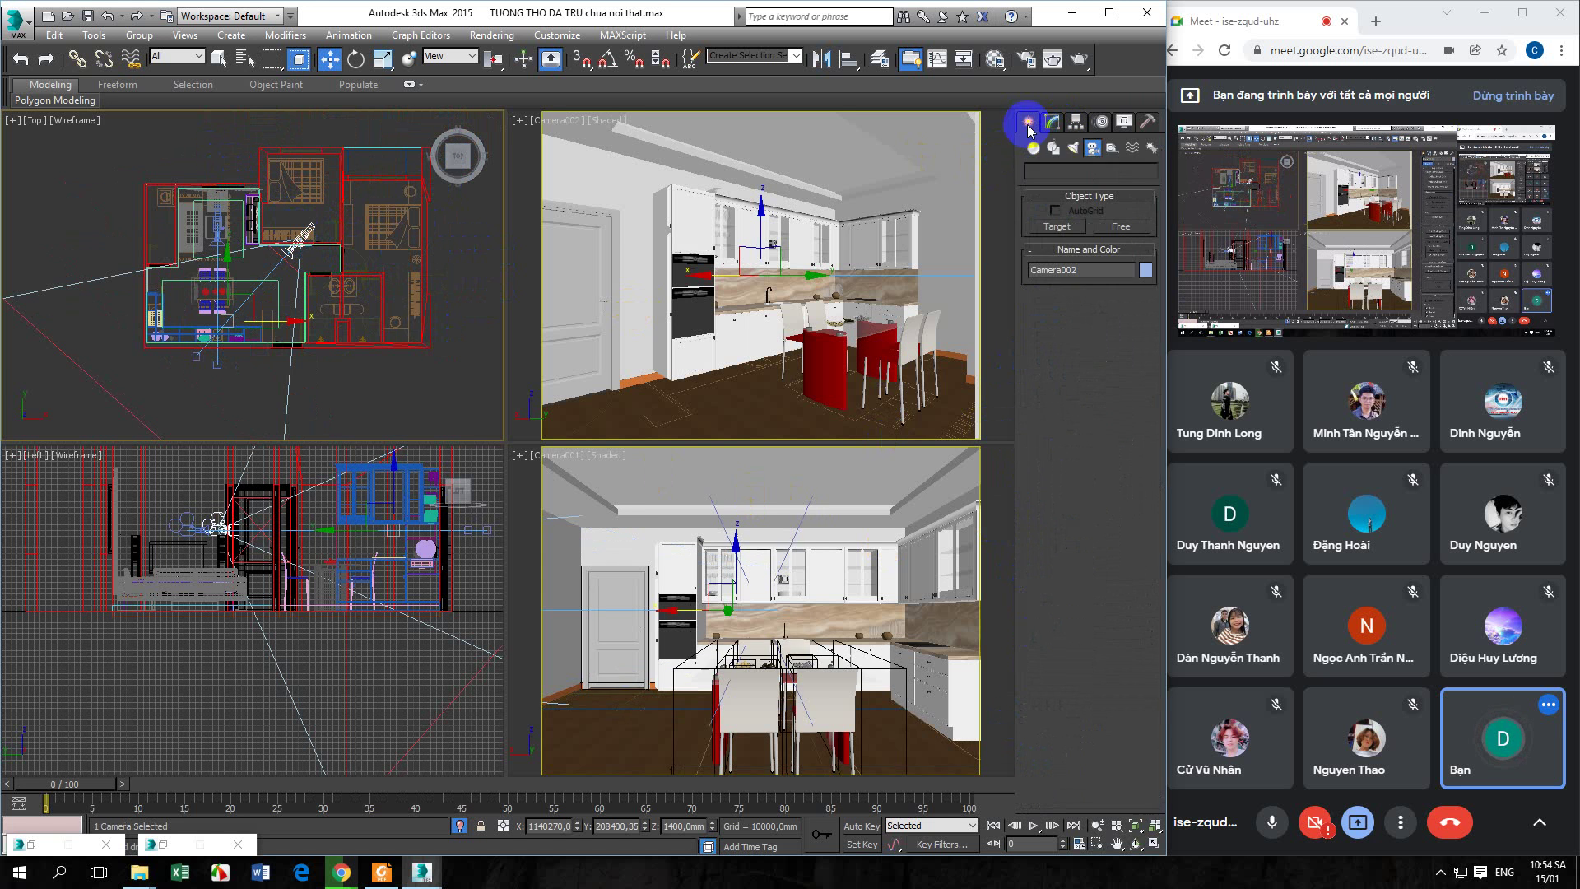
Turn off manual clipping for Camera002
left_click(299, 221)
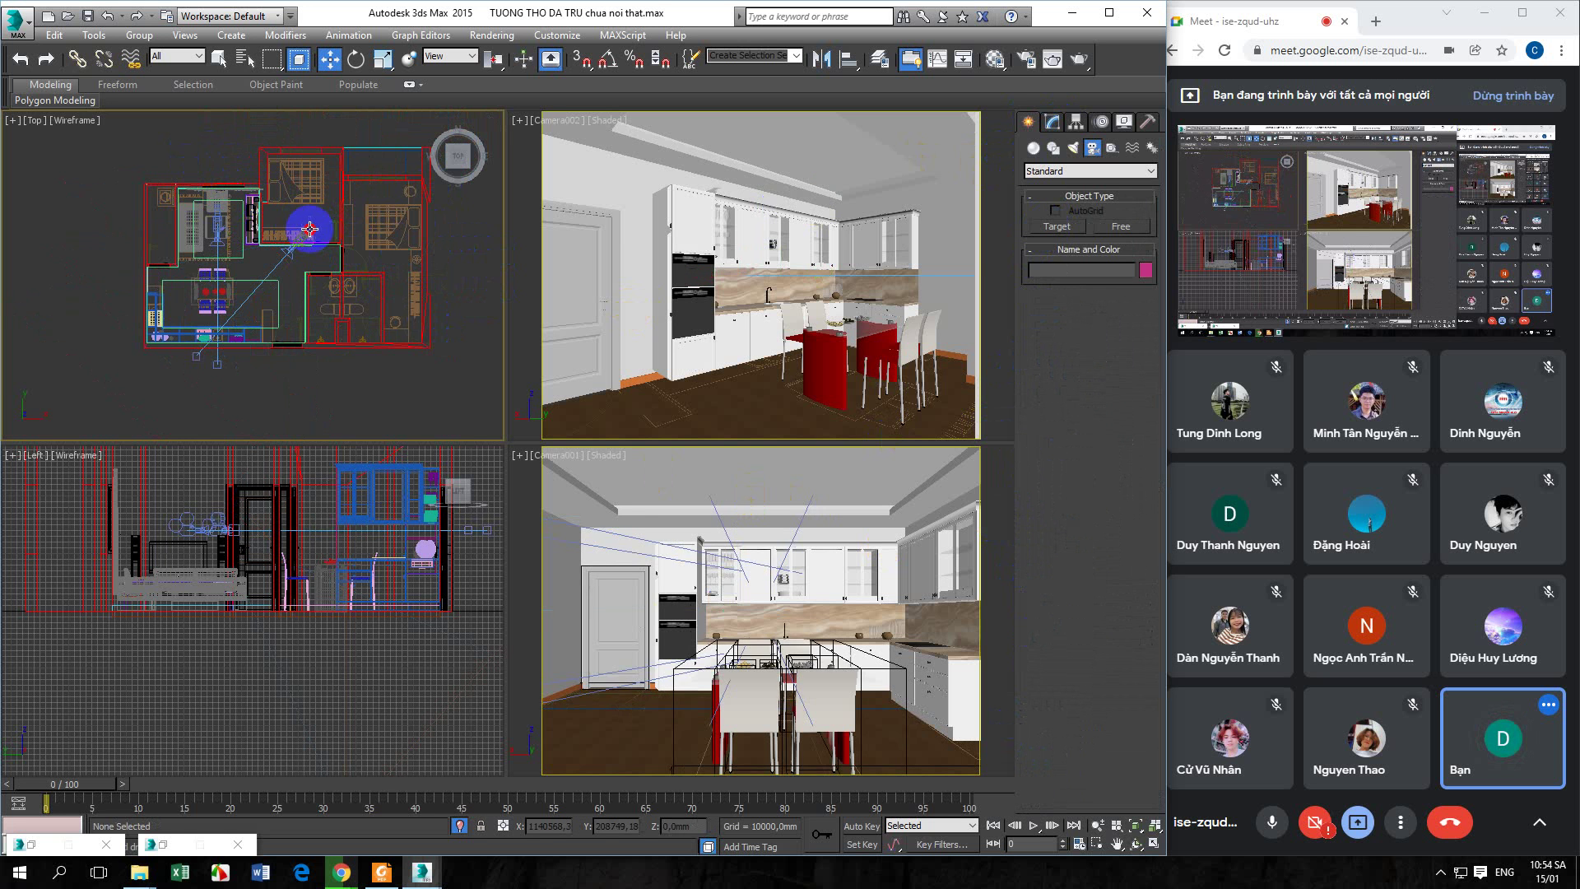
left_click(310, 229)
left_click(1053, 123)
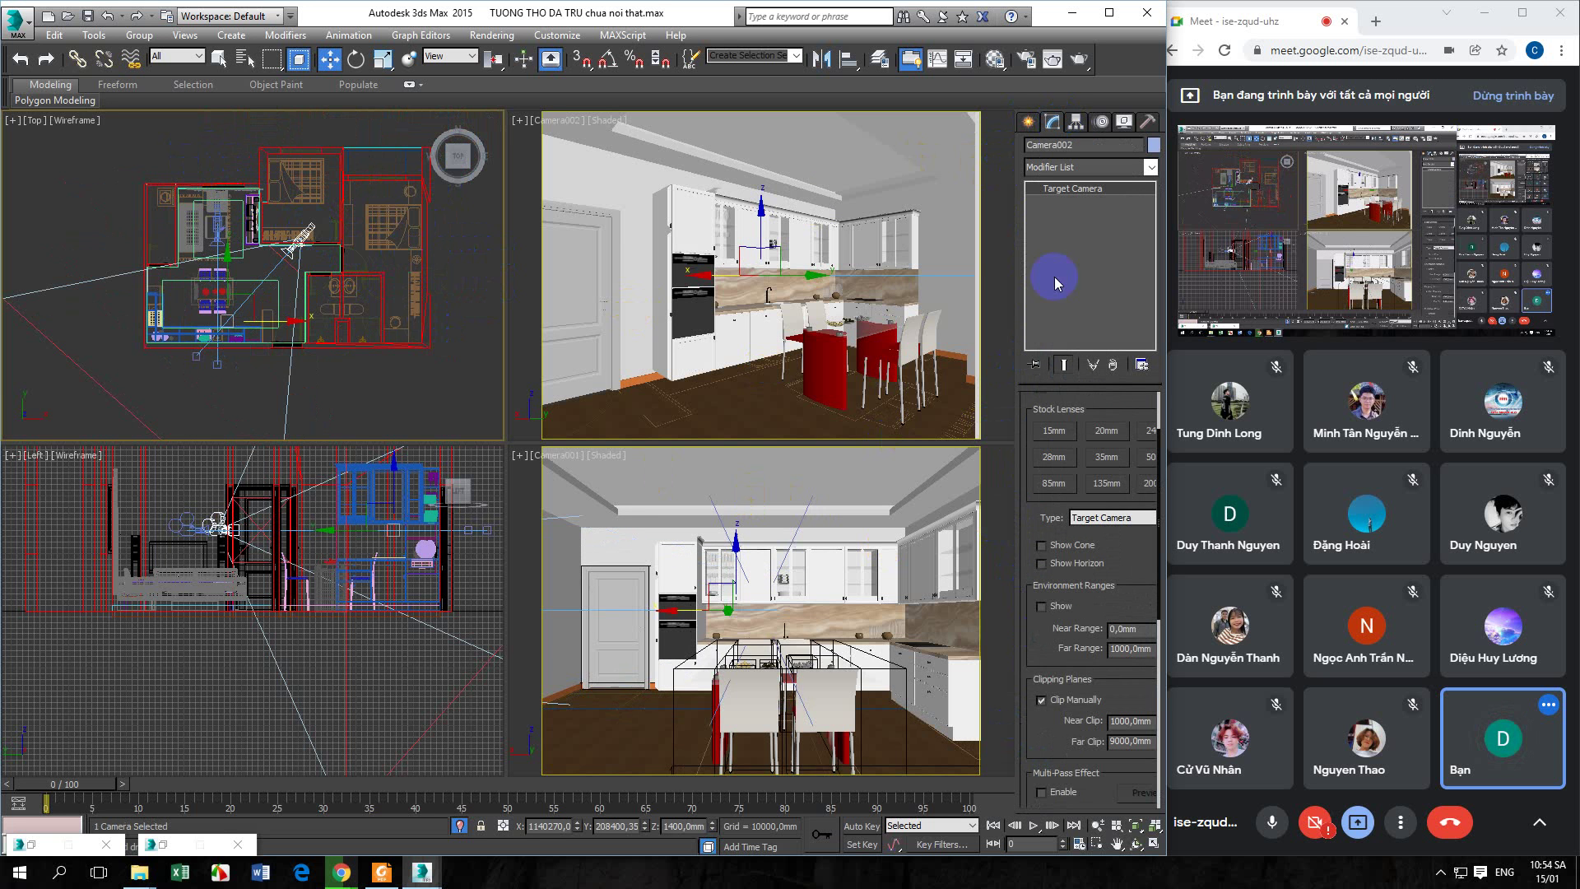
left_click_drag(1044, 751, 1028, 605)
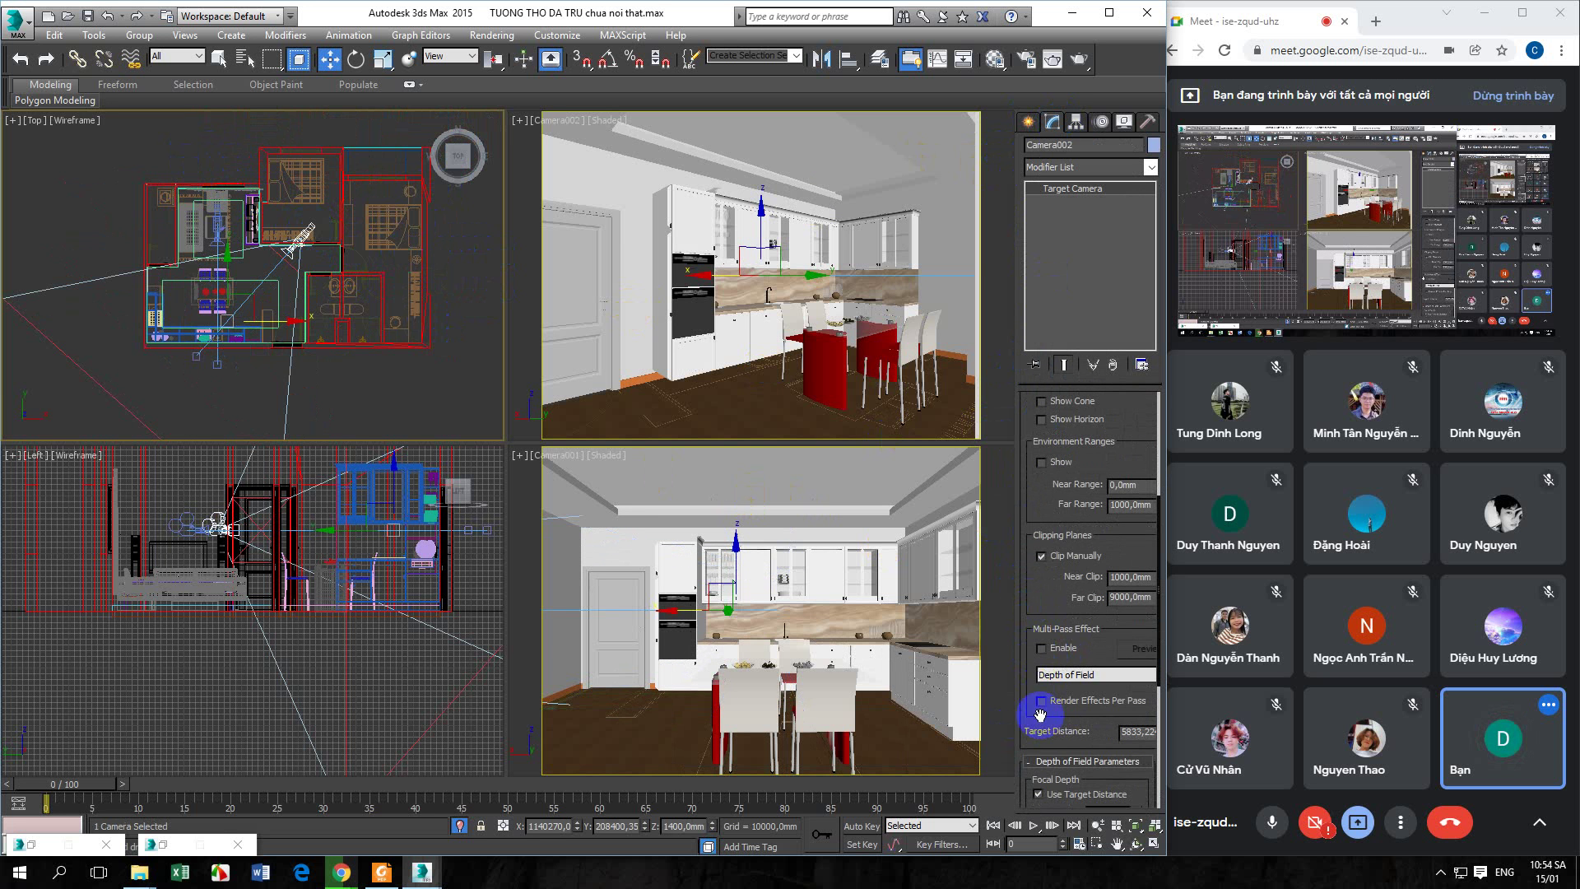
left_click(1043, 557)
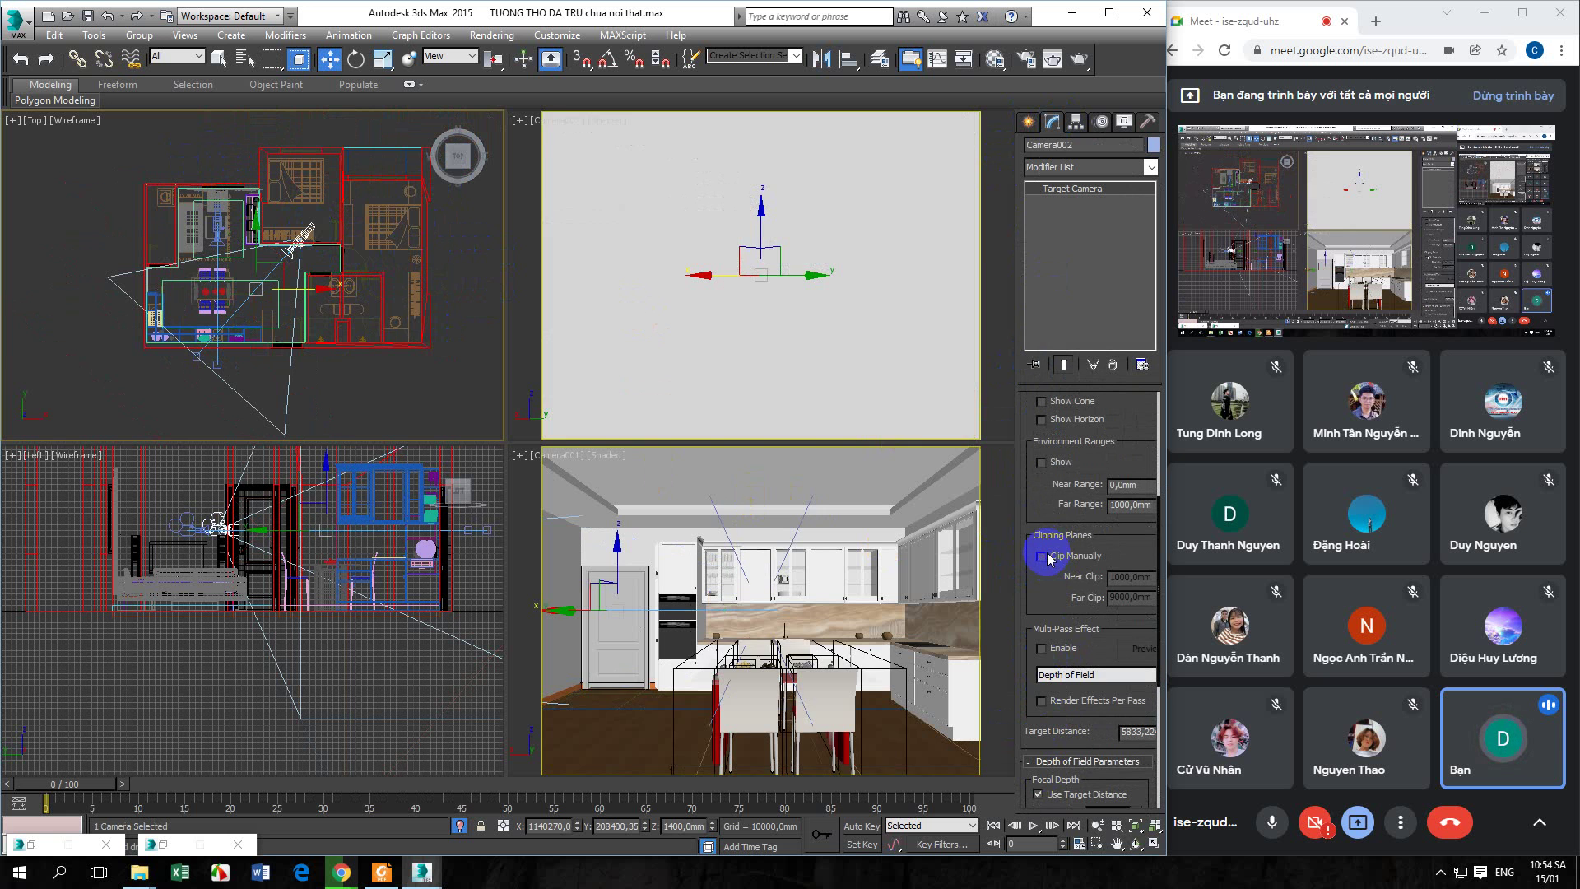
Move Camera002 alone diagonally toward the kitchen in the top view, out of the wall and into the room
mouse_move(274, 276)
middle_mouse_down()
mouse_move(286, 283)
mouse_move(278, 260)
middle_mouse_up()
scroll(286, 282, "up", 2)
scroll(326, 215, "up", 3)
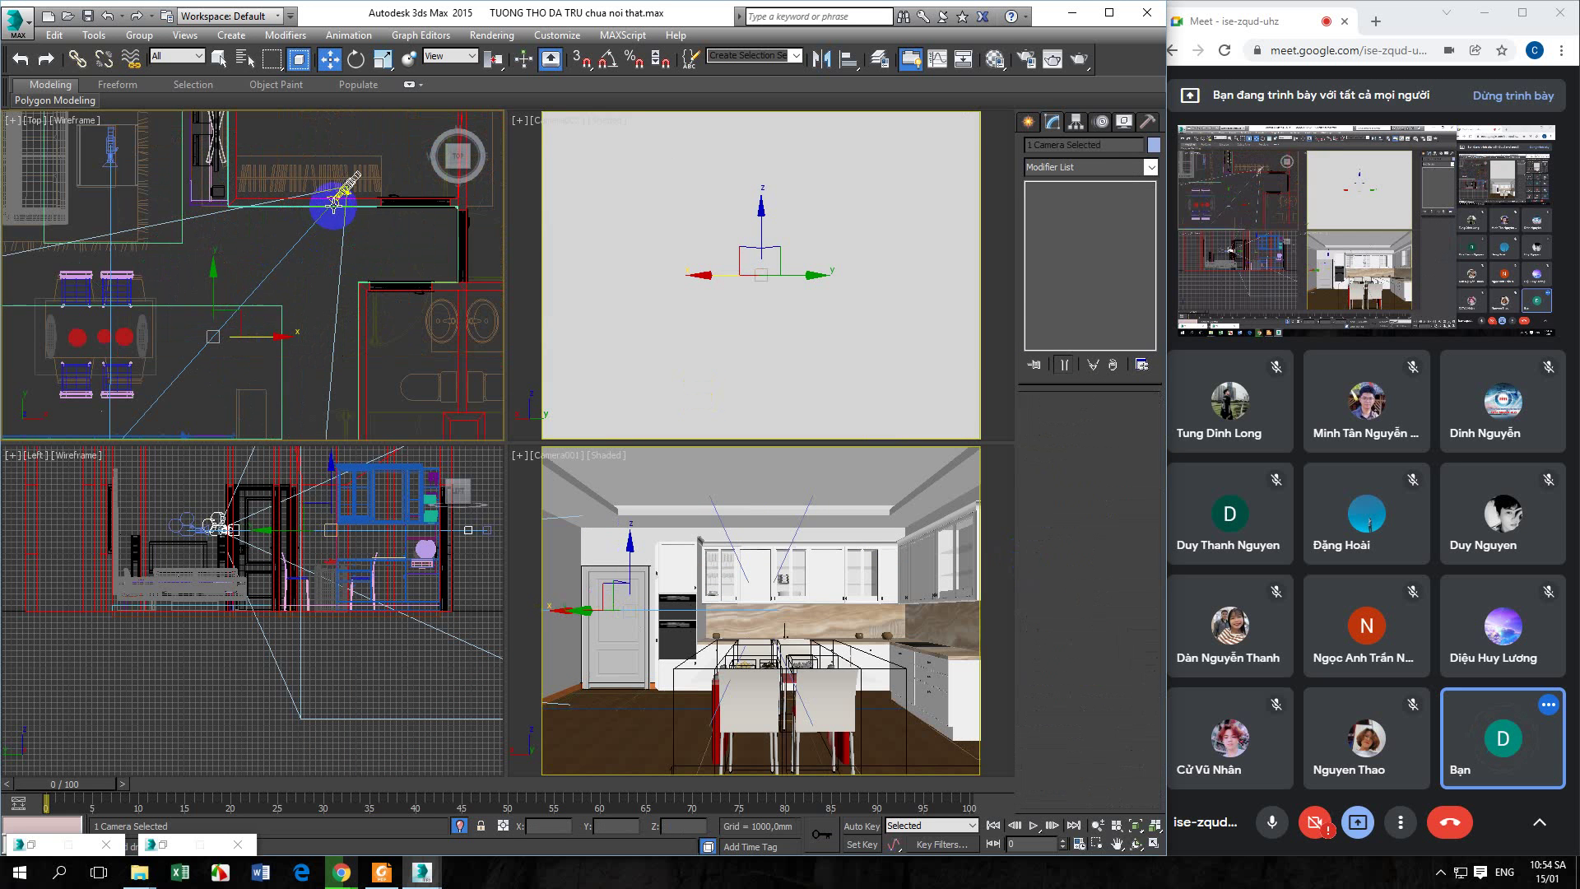
left_click_drag(222, 319, 198, 360)
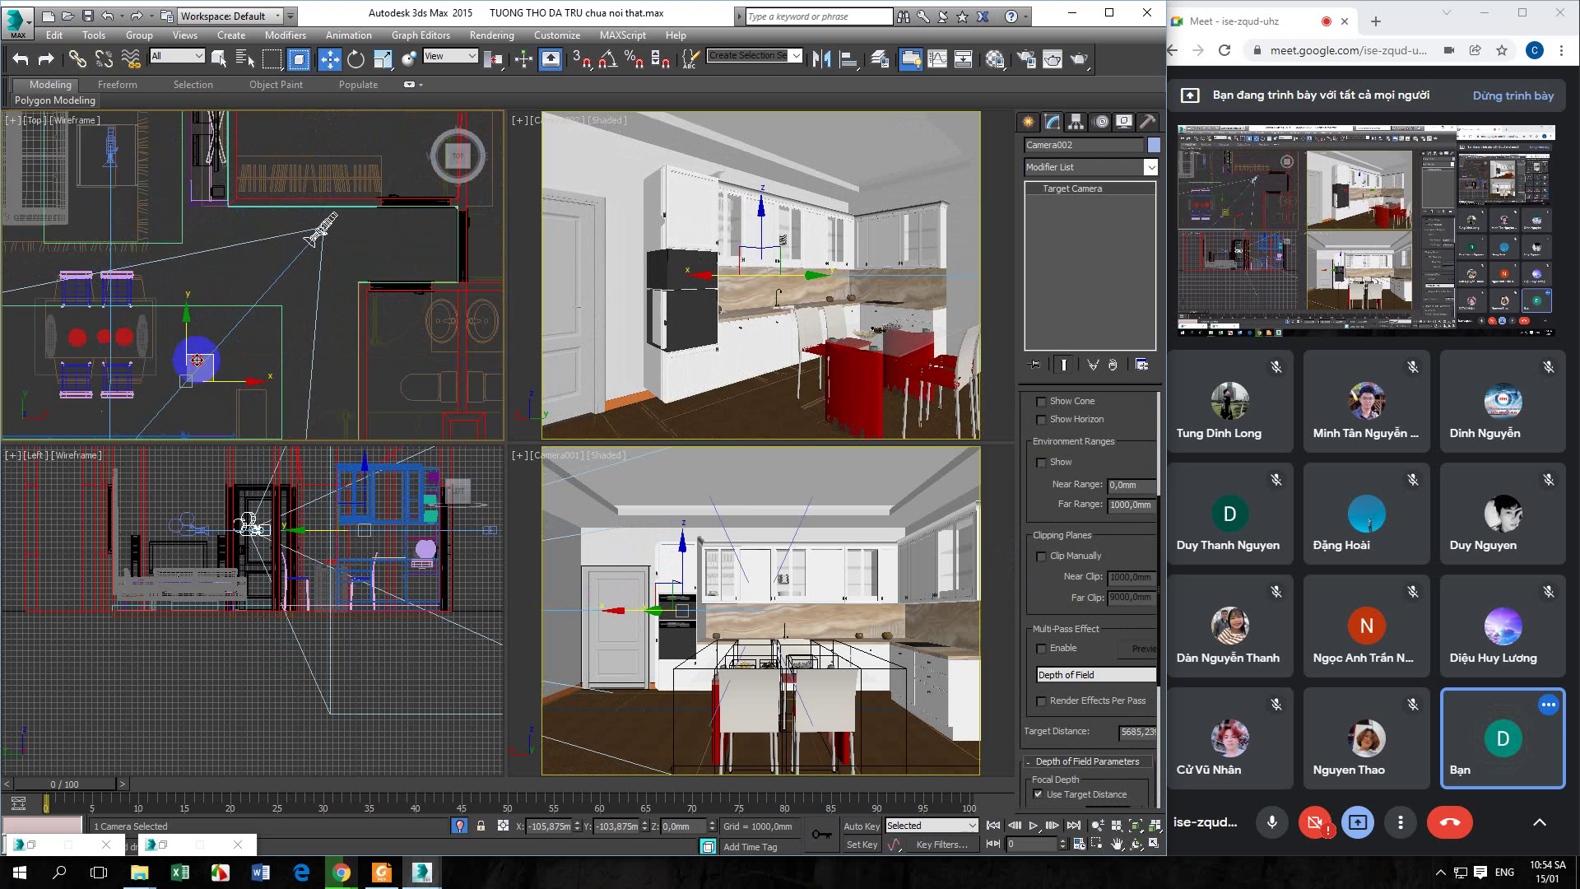
Move Camera002's target about 58 mm along negative X and 81 mm along positive Y in the top view
middle_click_drag(174, 396, 275, 289)
scroll(274, 285, "down", 2)
middle_click_drag(214, 366, 222, 356)
left_click(190, 383)
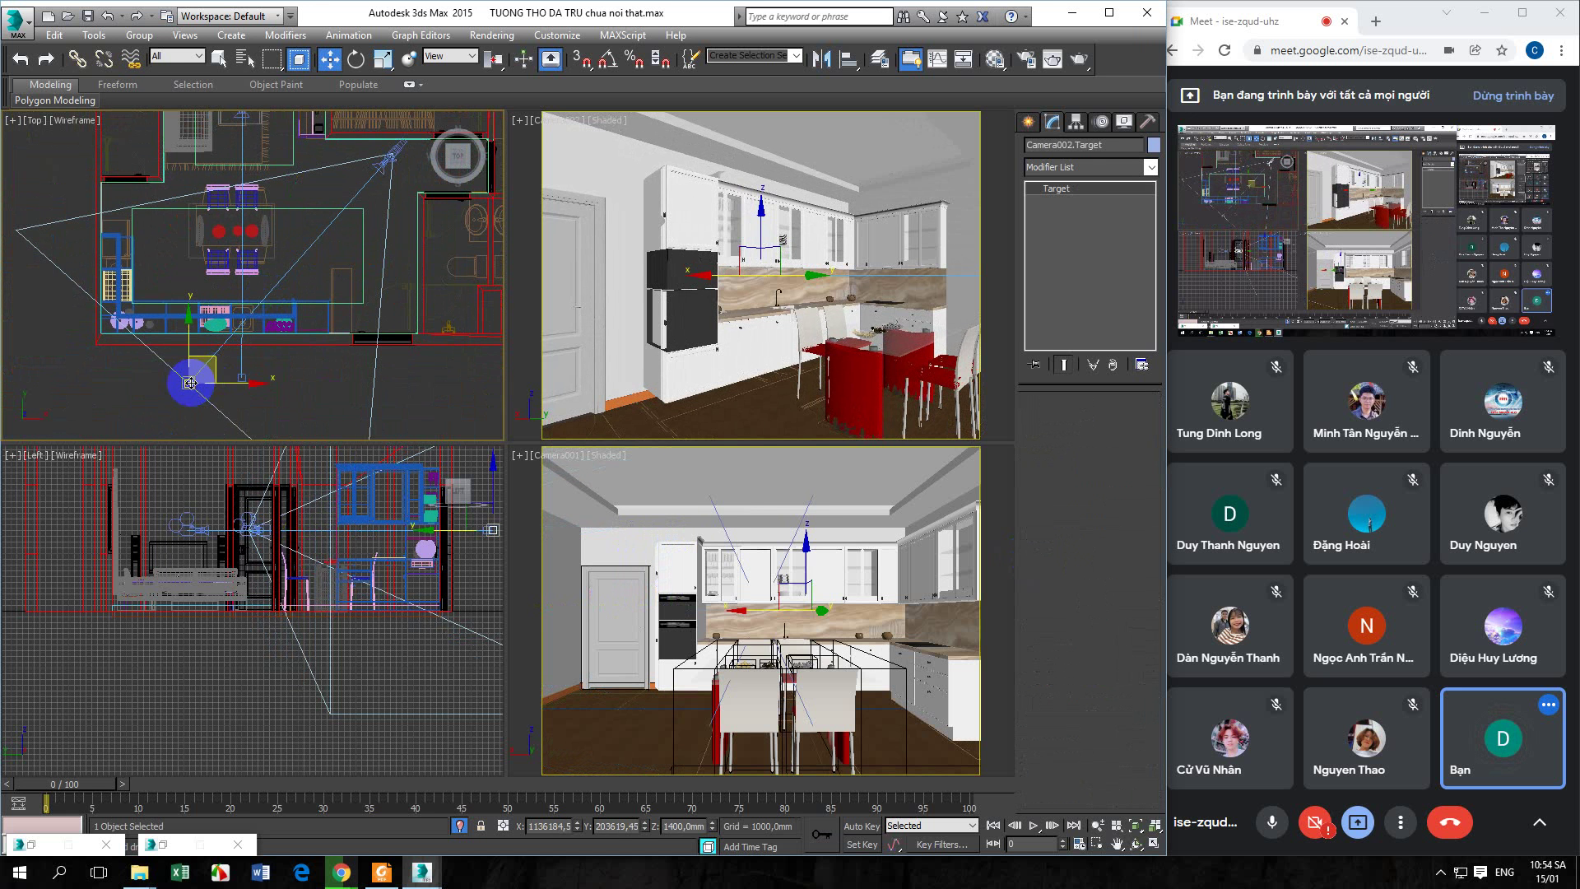
mouse_move(210, 376)
left_mouse_down()
mouse_move(169, 387)
mouse_move(170, 321)
mouse_move(213, 358)
left_mouse_up()
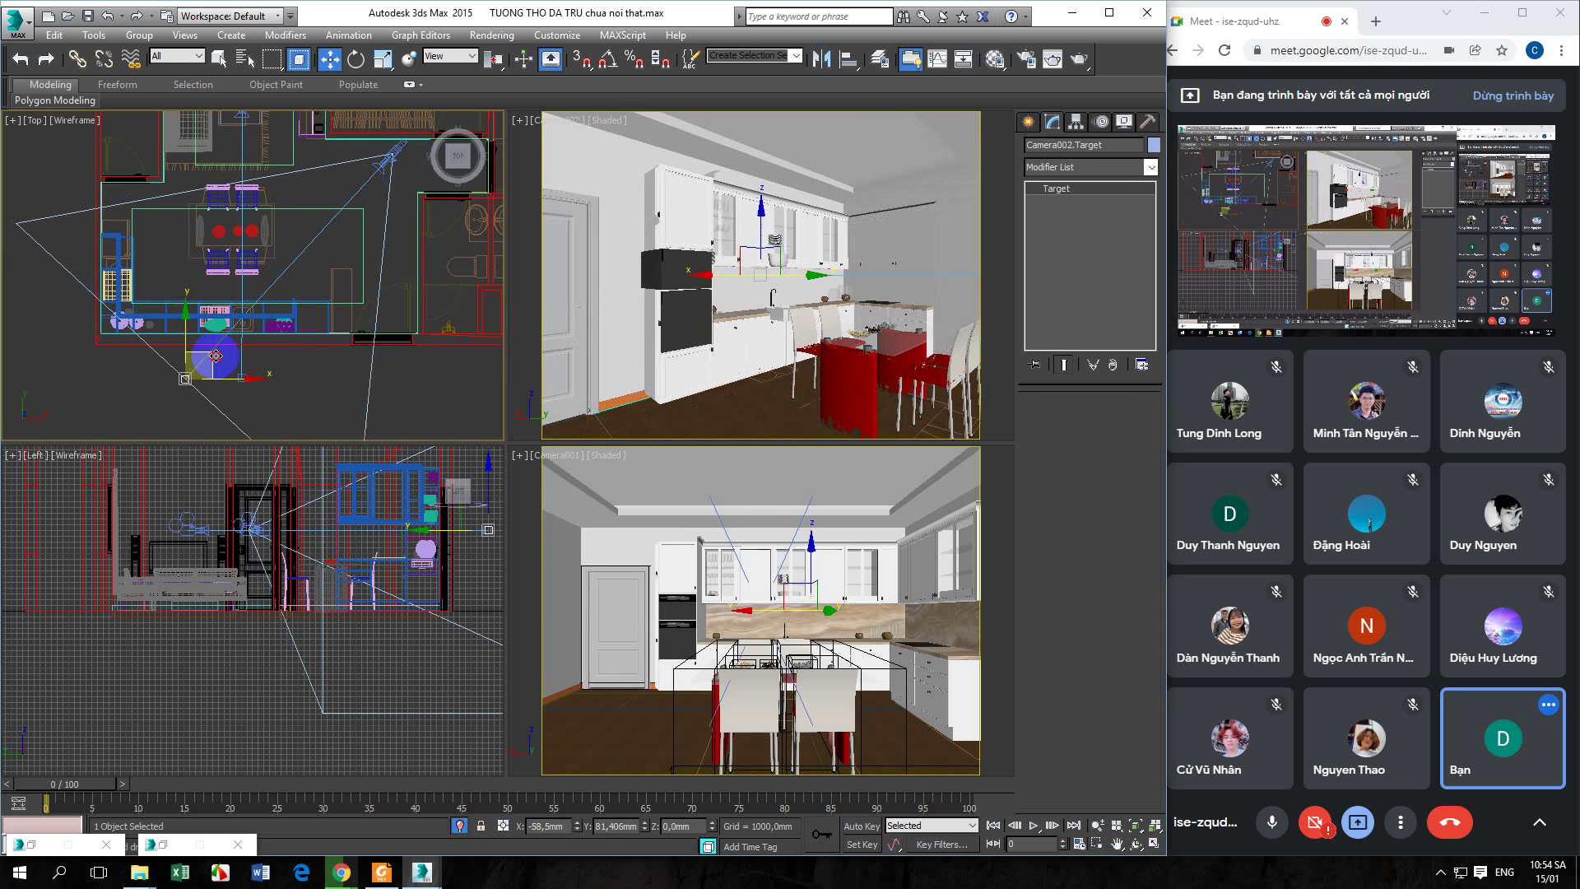
Try different stock lenses on Camera002, ending with the 28 mm lens
left_click(395, 151)
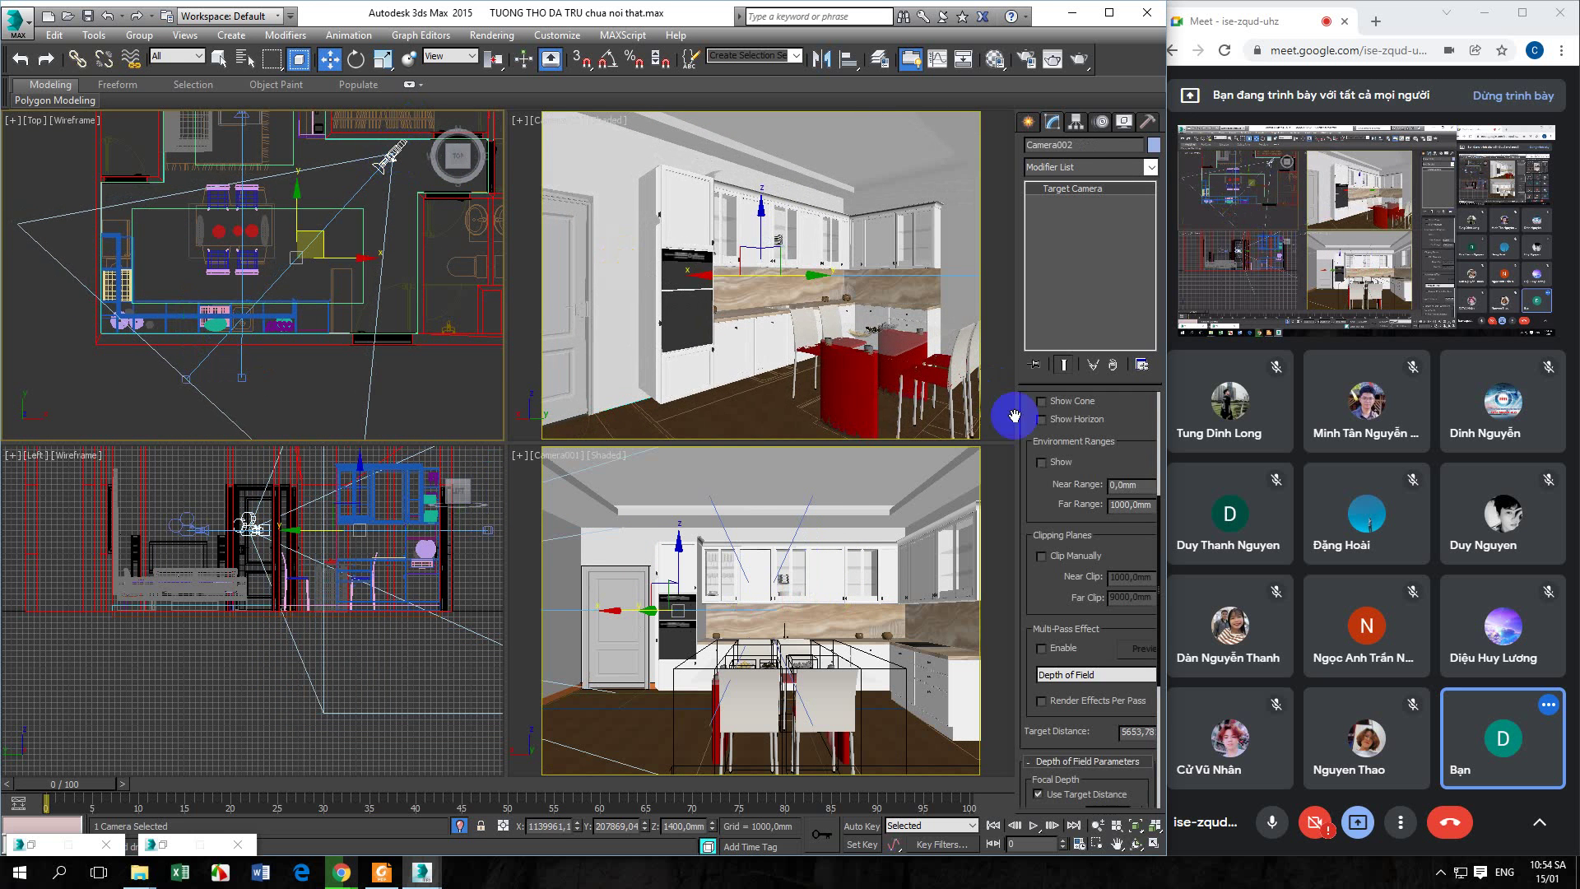
left_click_drag(1132, 420, 1129, 562)
left_click(1054, 454)
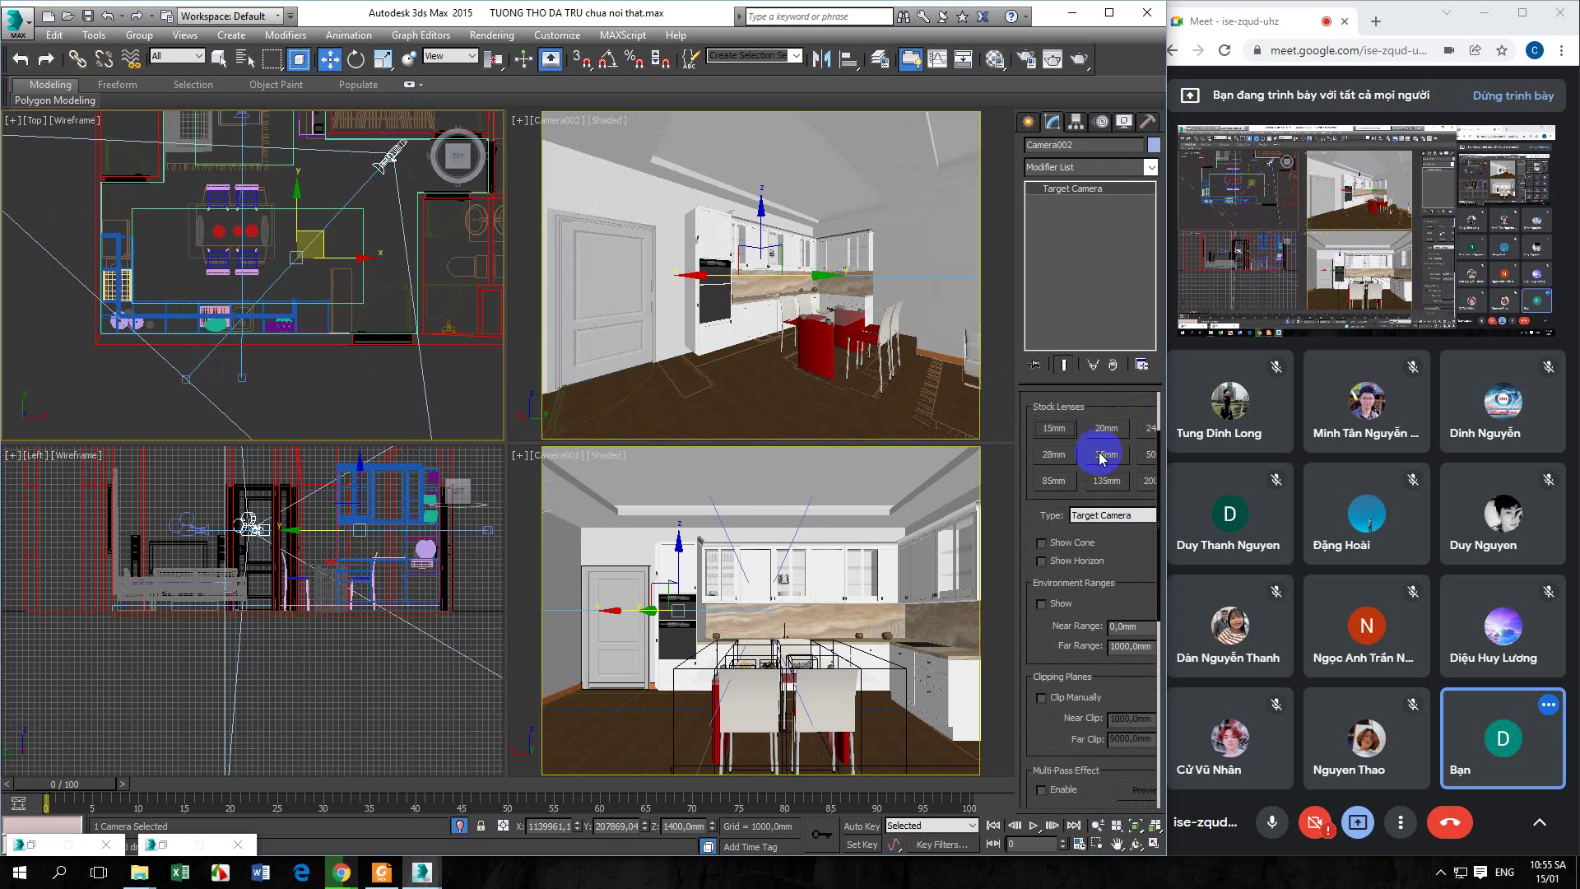
left_click(1105, 454)
left_click(1150, 428)
left_click(1052, 455)
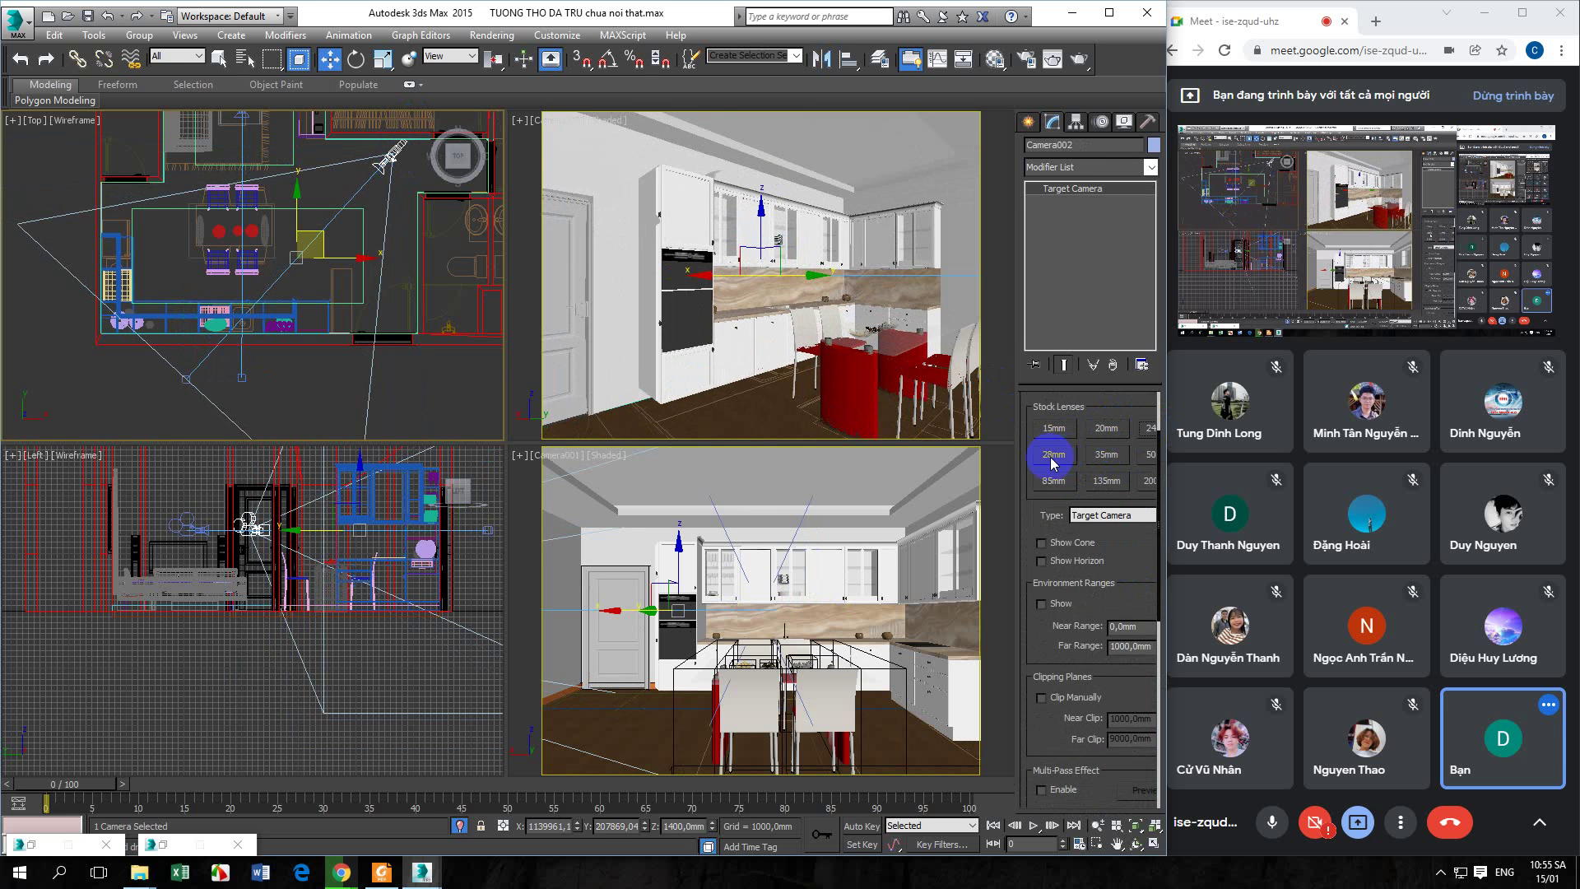
Nudge Camera002 alone about 15 mm along negative X and 47 mm along positive Y in the top view
left_click(371, 182)
middle_click_drag(399, 191, 374, 233)
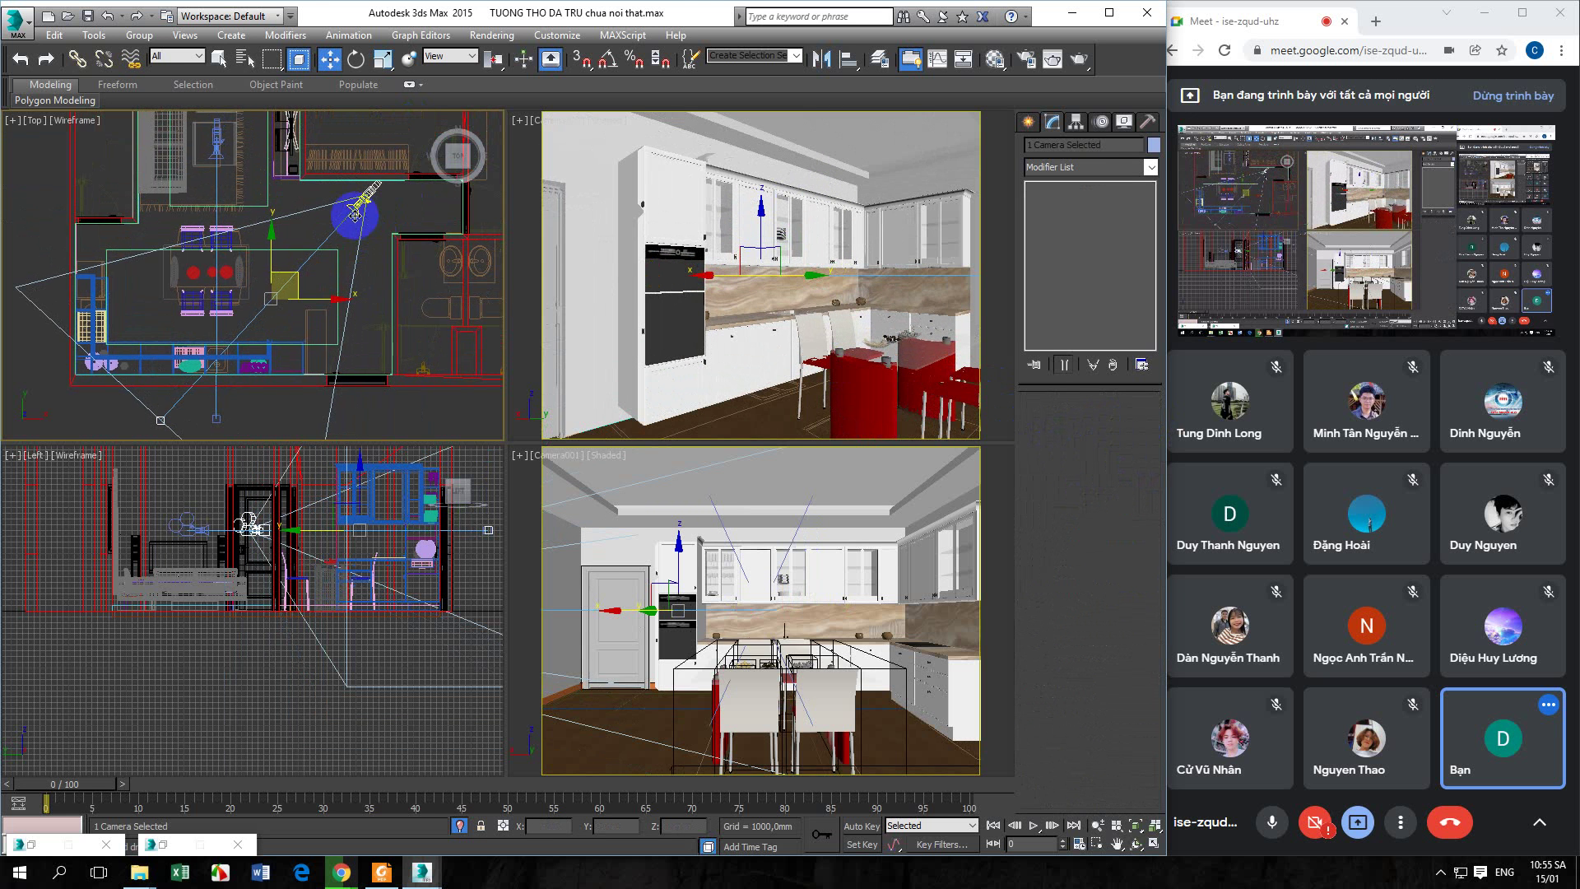
left_click_drag(293, 275, 292, 272)
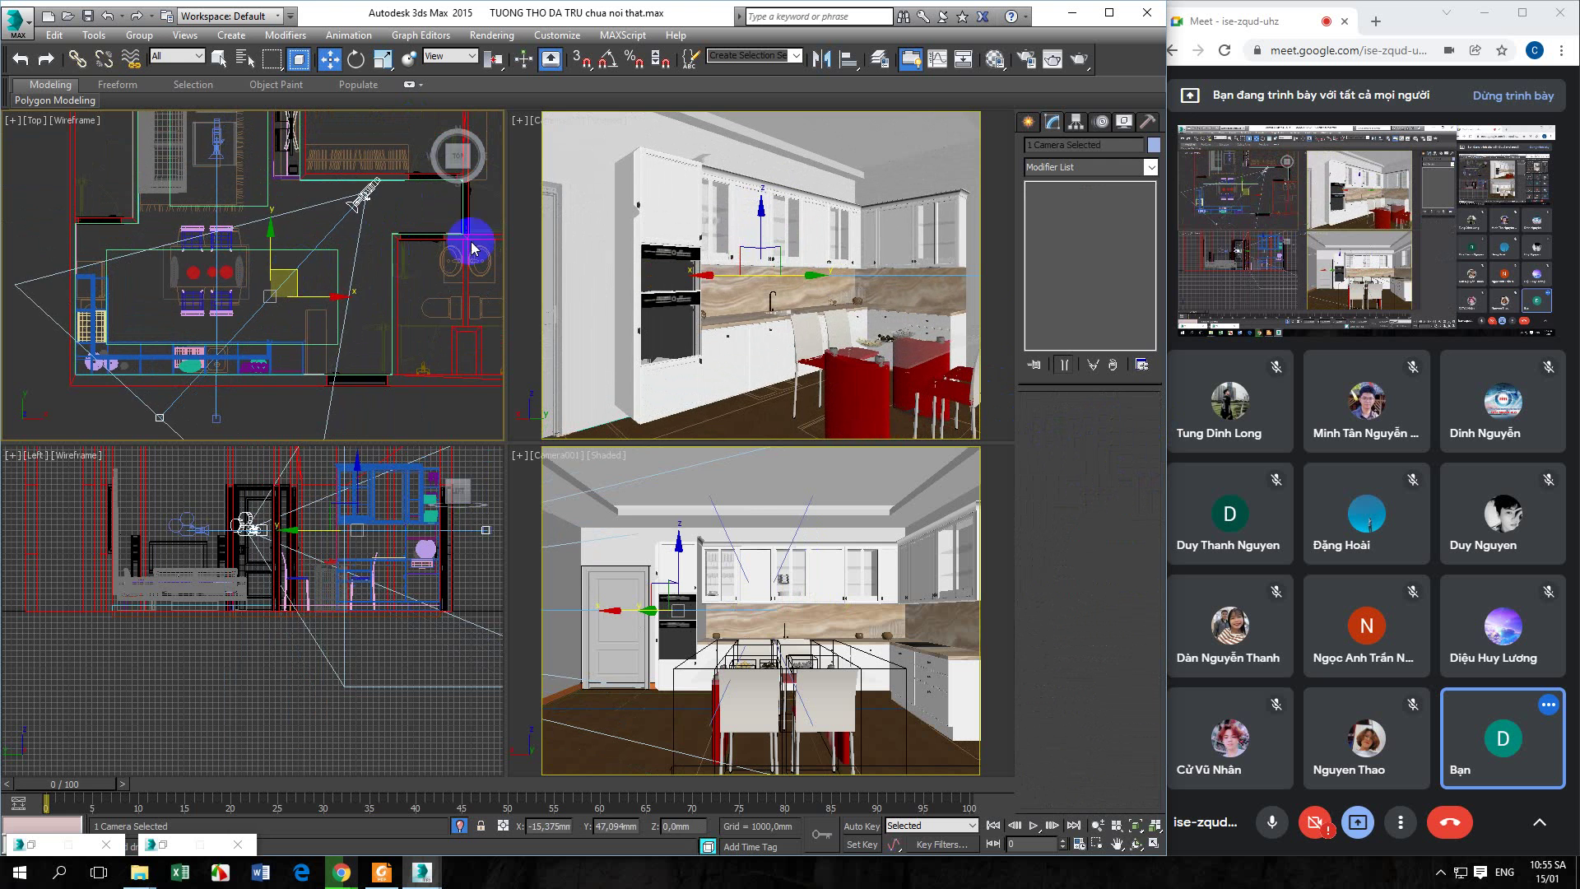
left_click(390, 215)
Try the 35 mm stock lens on Camera002, and set the camera to the 20 mm stock lens
left_click(363, 194)
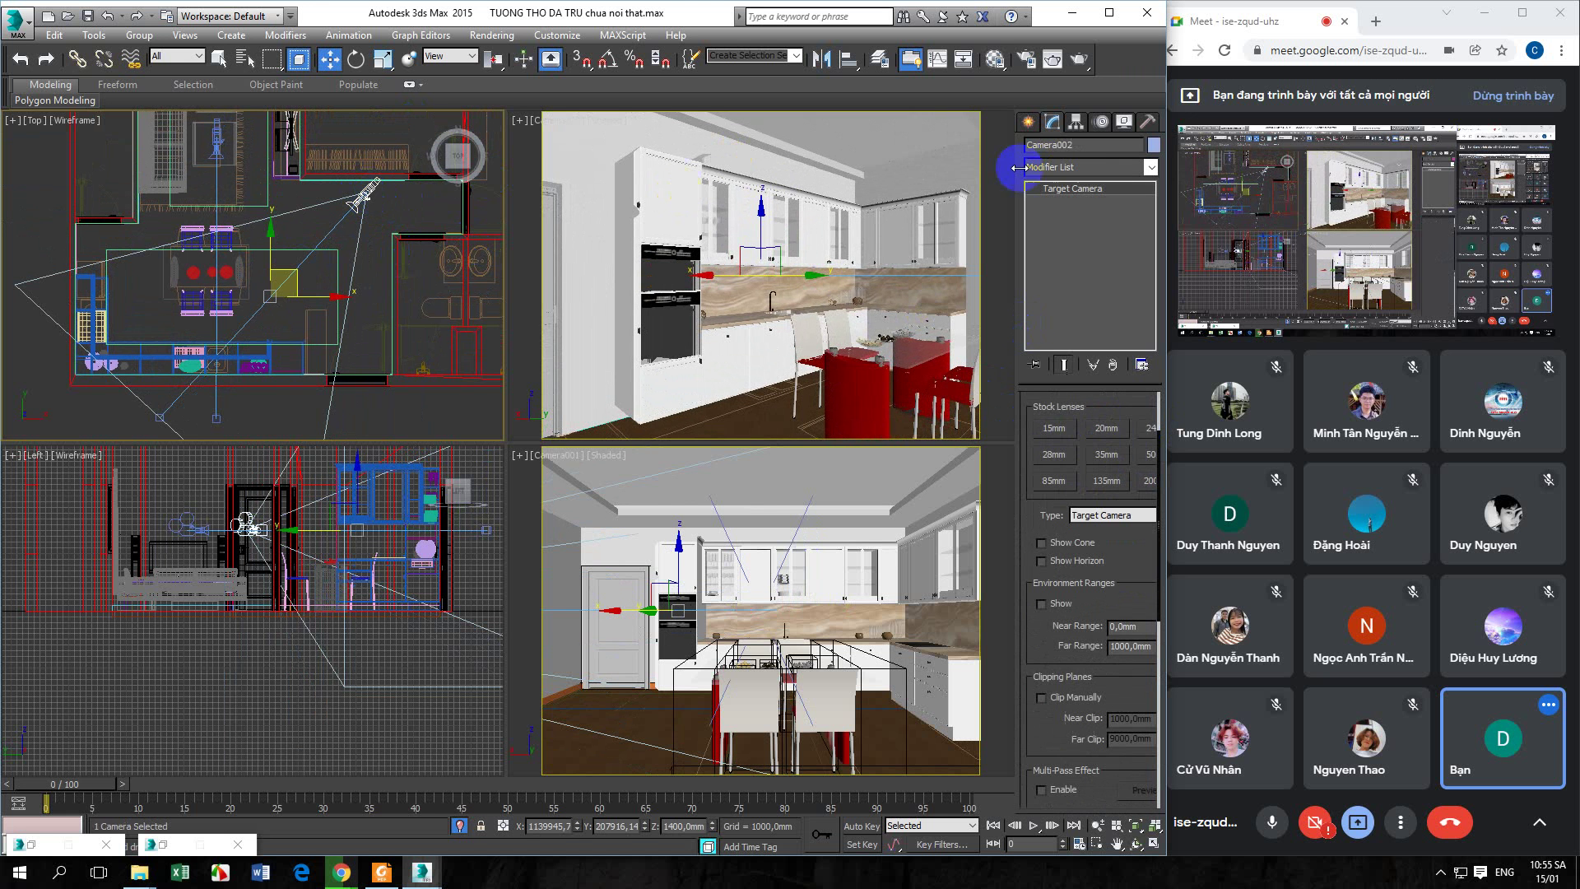
left_click(1107, 455)
left_click(465, 260)
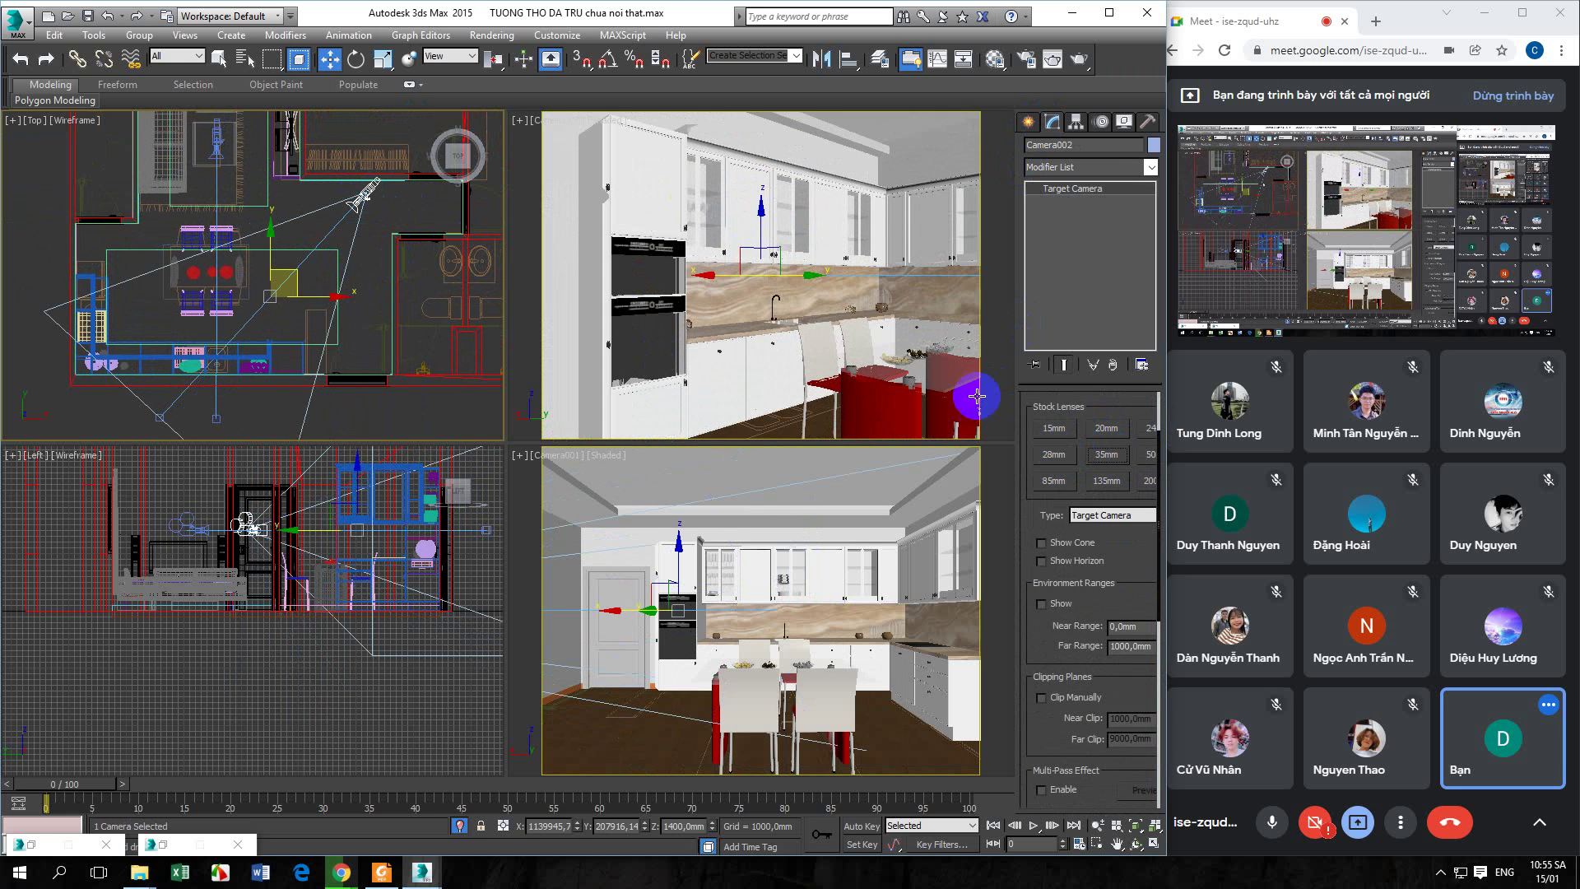
left_click(1093, 429)
left_click(453, 308)
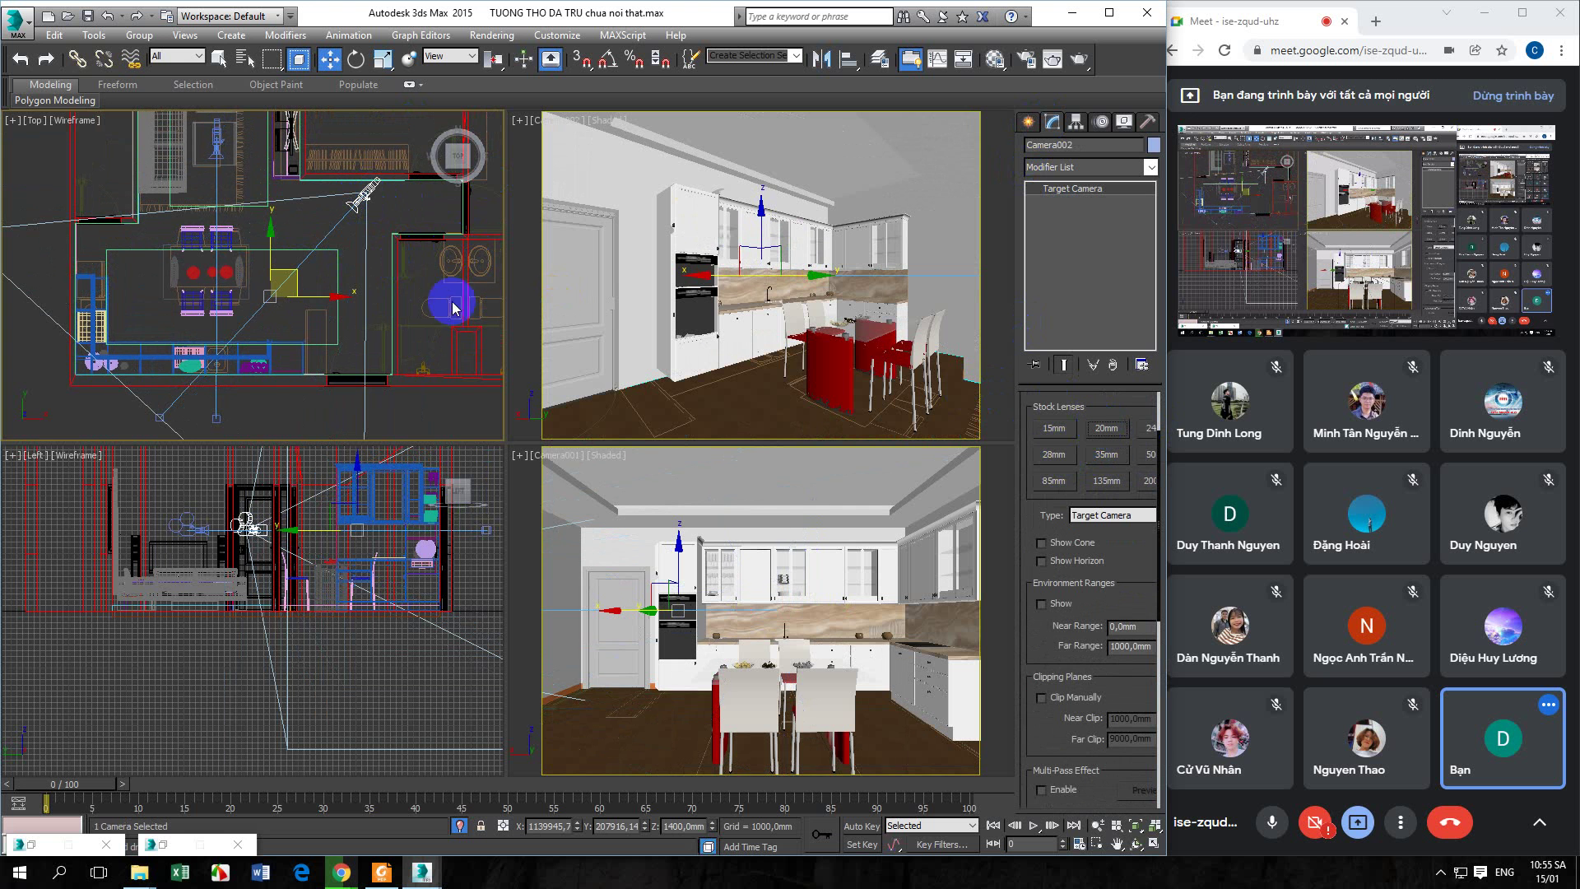
Move Camera002 alone along negative X toward the dining table side in the top view, and deselect it
left_click(359, 206)
mouse_move(293, 281)
left_mouse_down()
mouse_move(282, 291)
mouse_move(306, 313)
mouse_move(257, 347)
mouse_move(329, 284)
mouse_move(276, 280)
left_mouse_up()
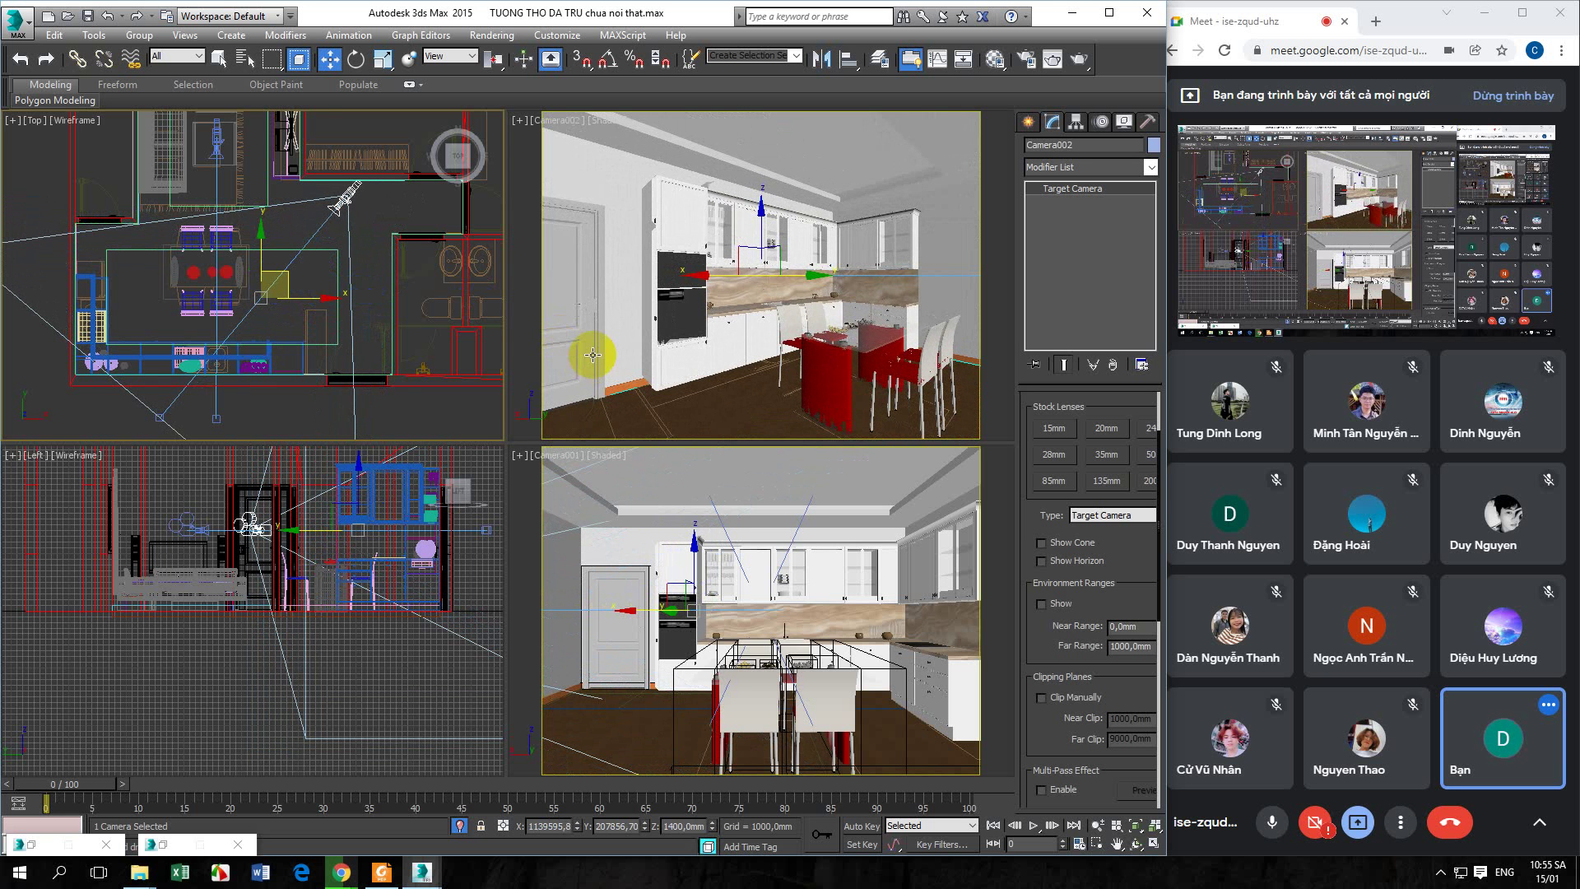
left_click(372, 217)
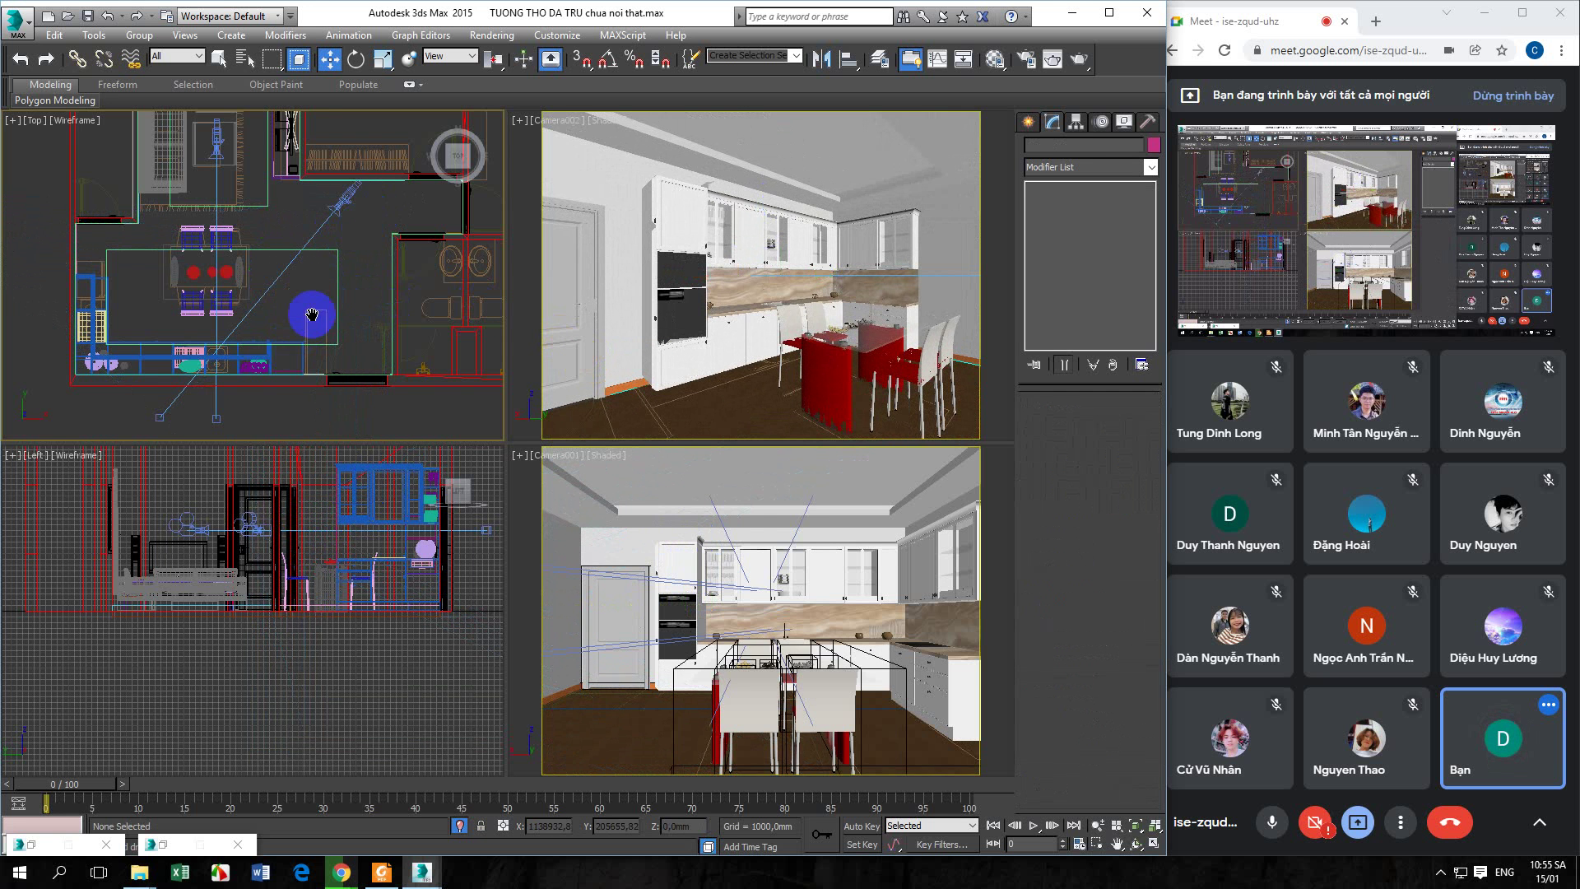
scroll(303, 308, "down", 4)
left_click(259, 209)
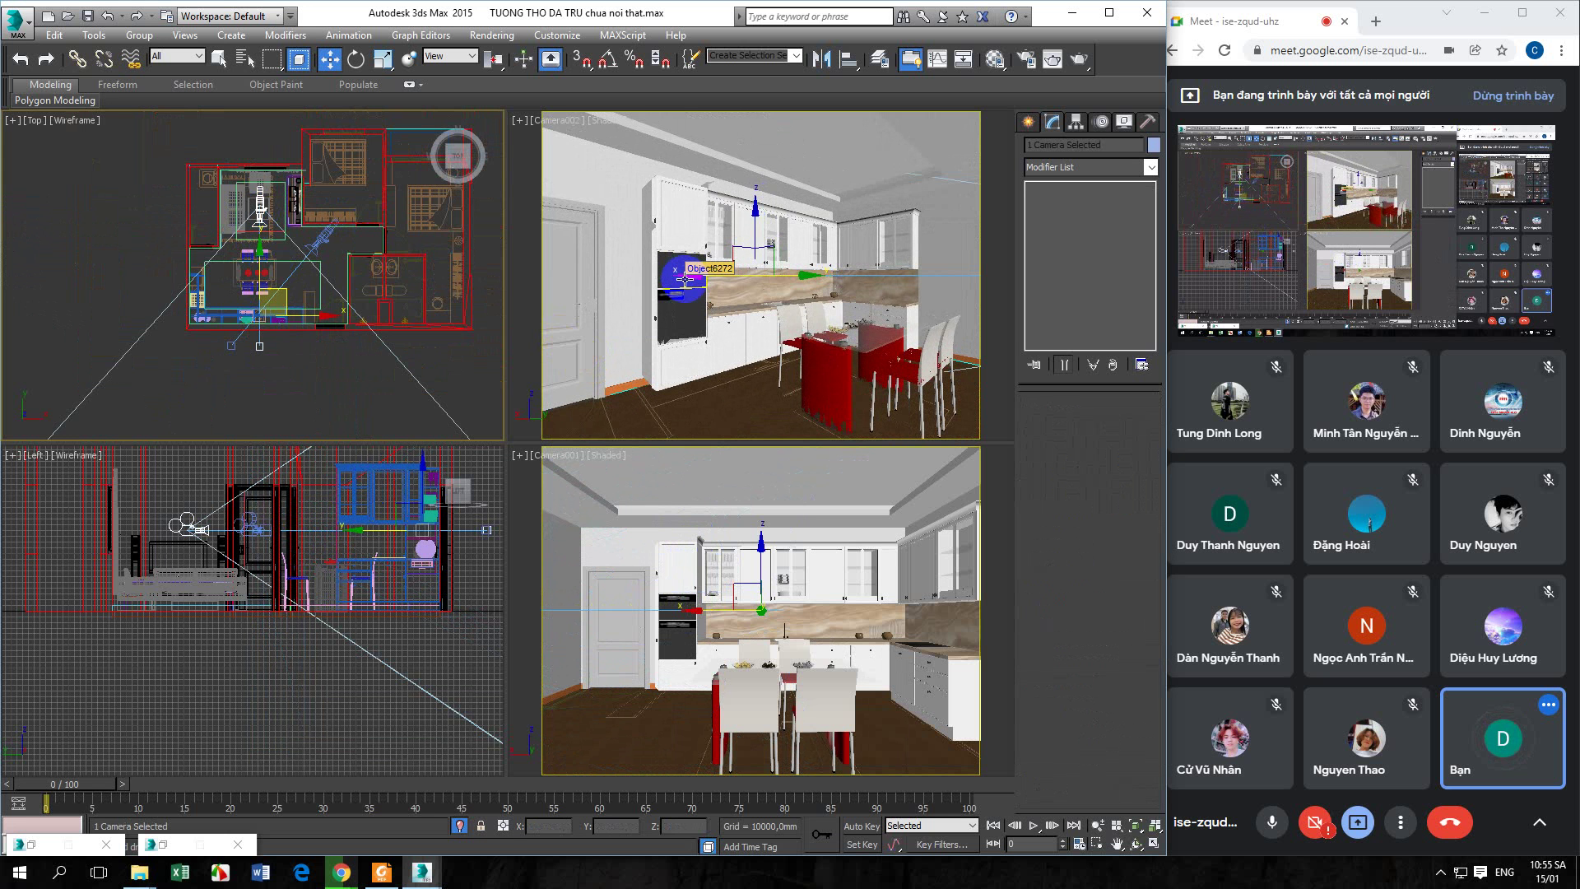
left_click(100, 212)
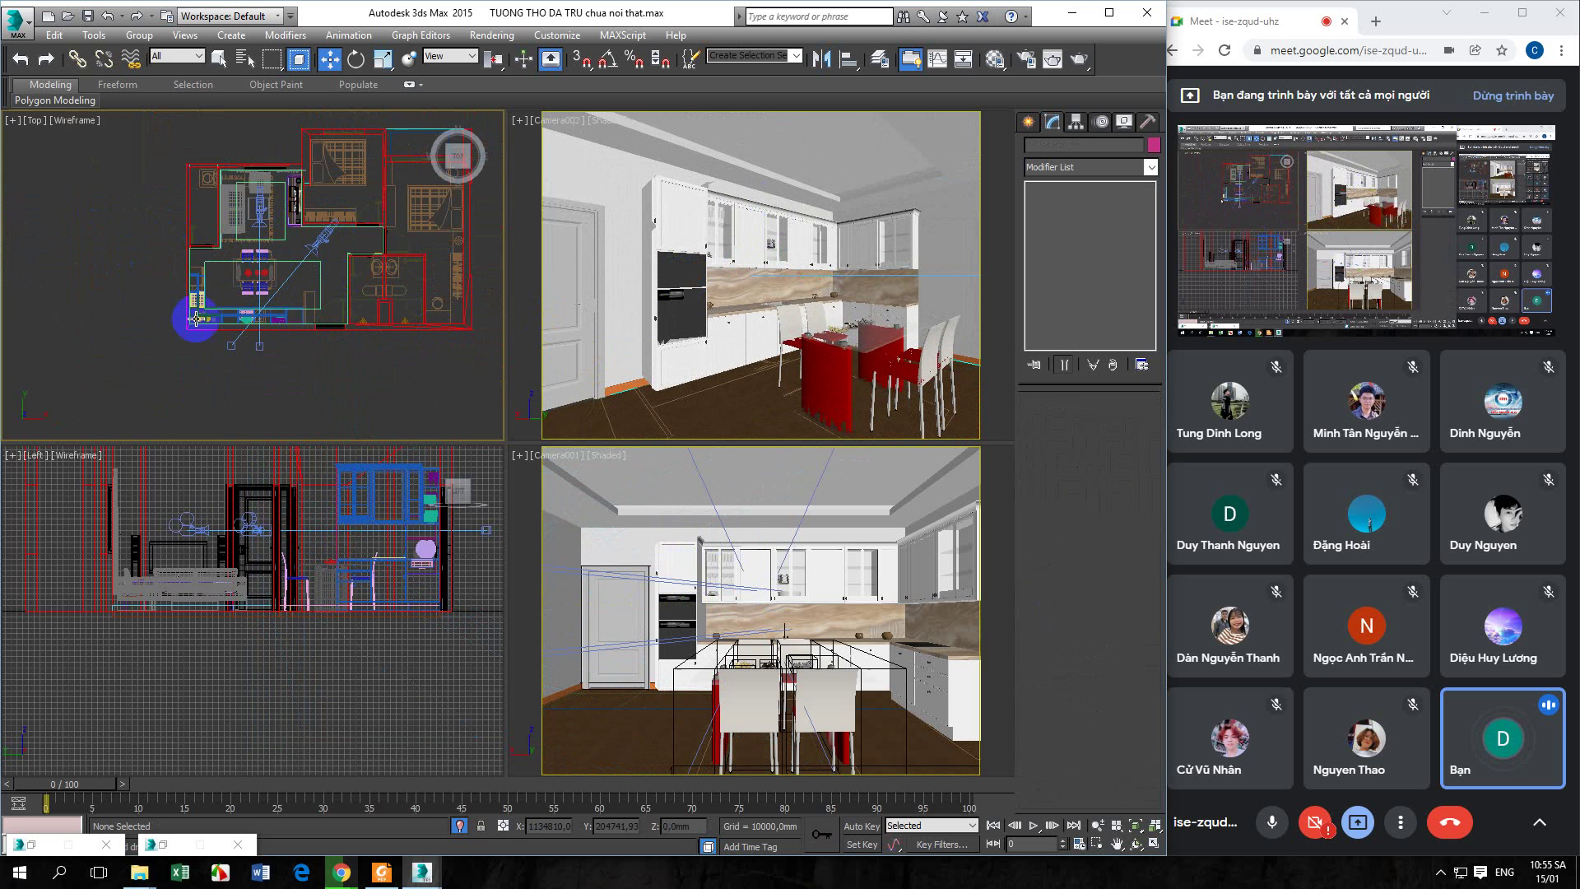
scroll(198, 318, "down", 2)
scroll(284, 287, "up", 2)
scroll(285, 287, "up", 2)
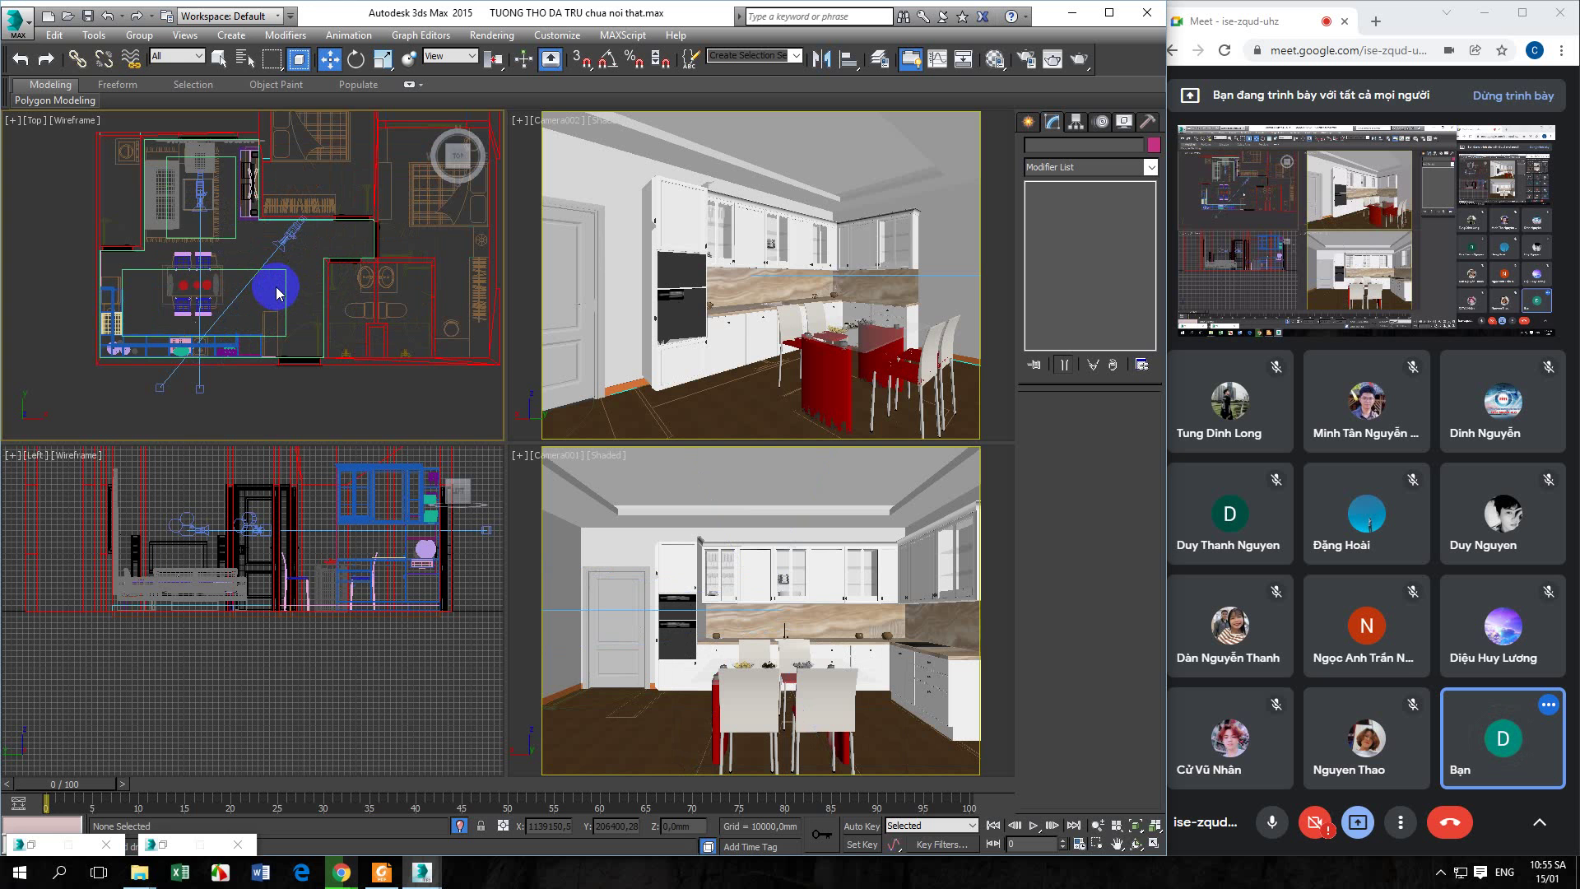
Clone Camera002 as an instance and move the copied camera down toward the bathroom wall in the top view, leaving its target in place
left_click(284, 236)
left_click(246, 380)
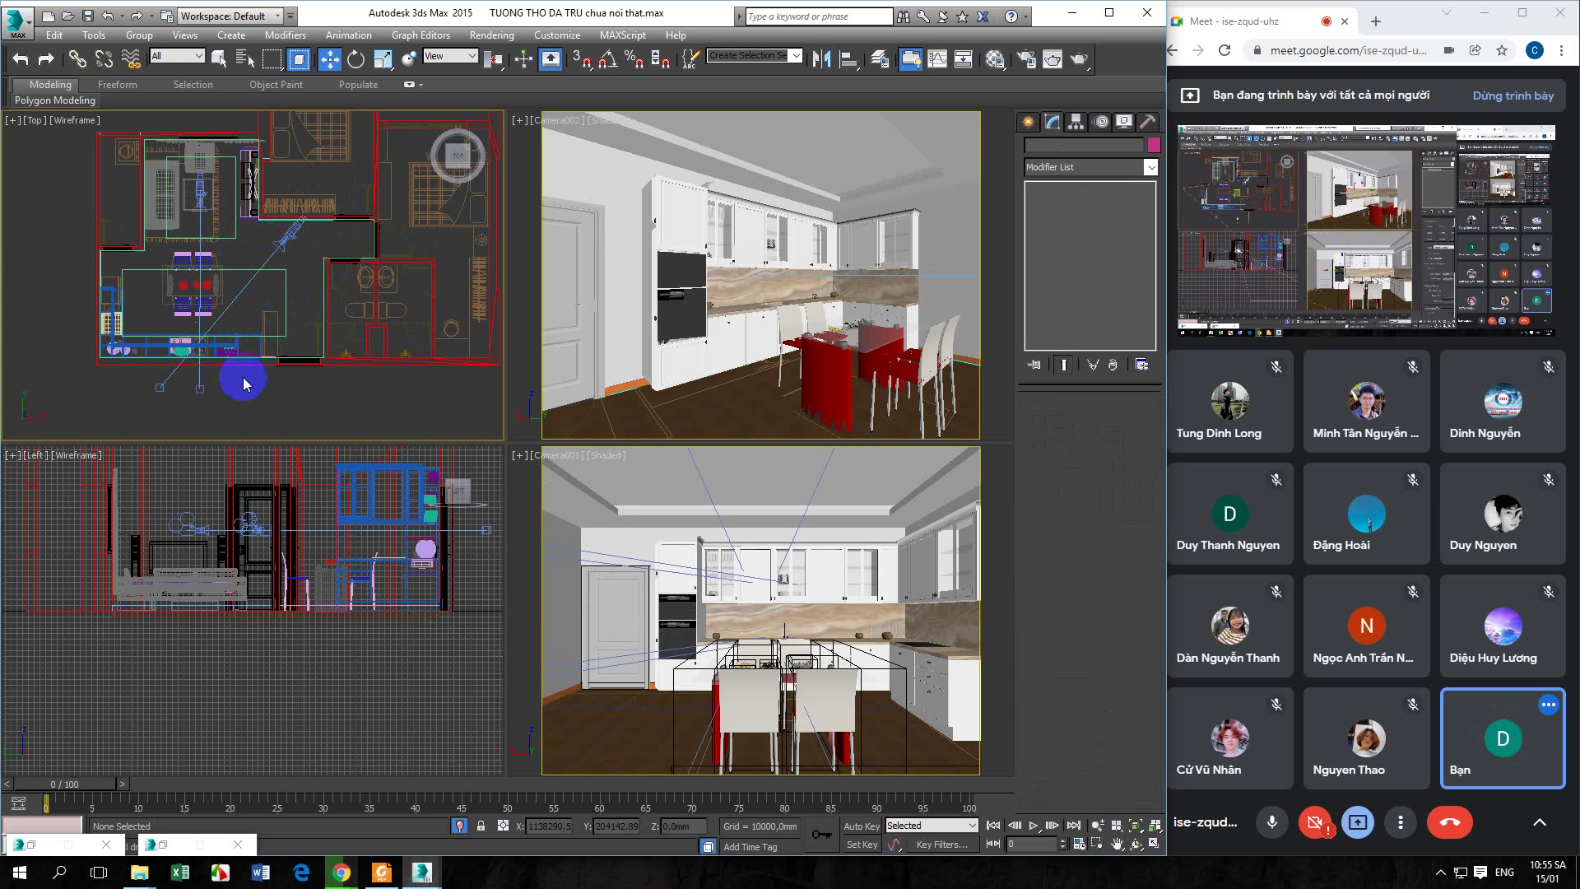
left_click(234, 297)
left_click_drag(235, 295, 235, 298, "shift")
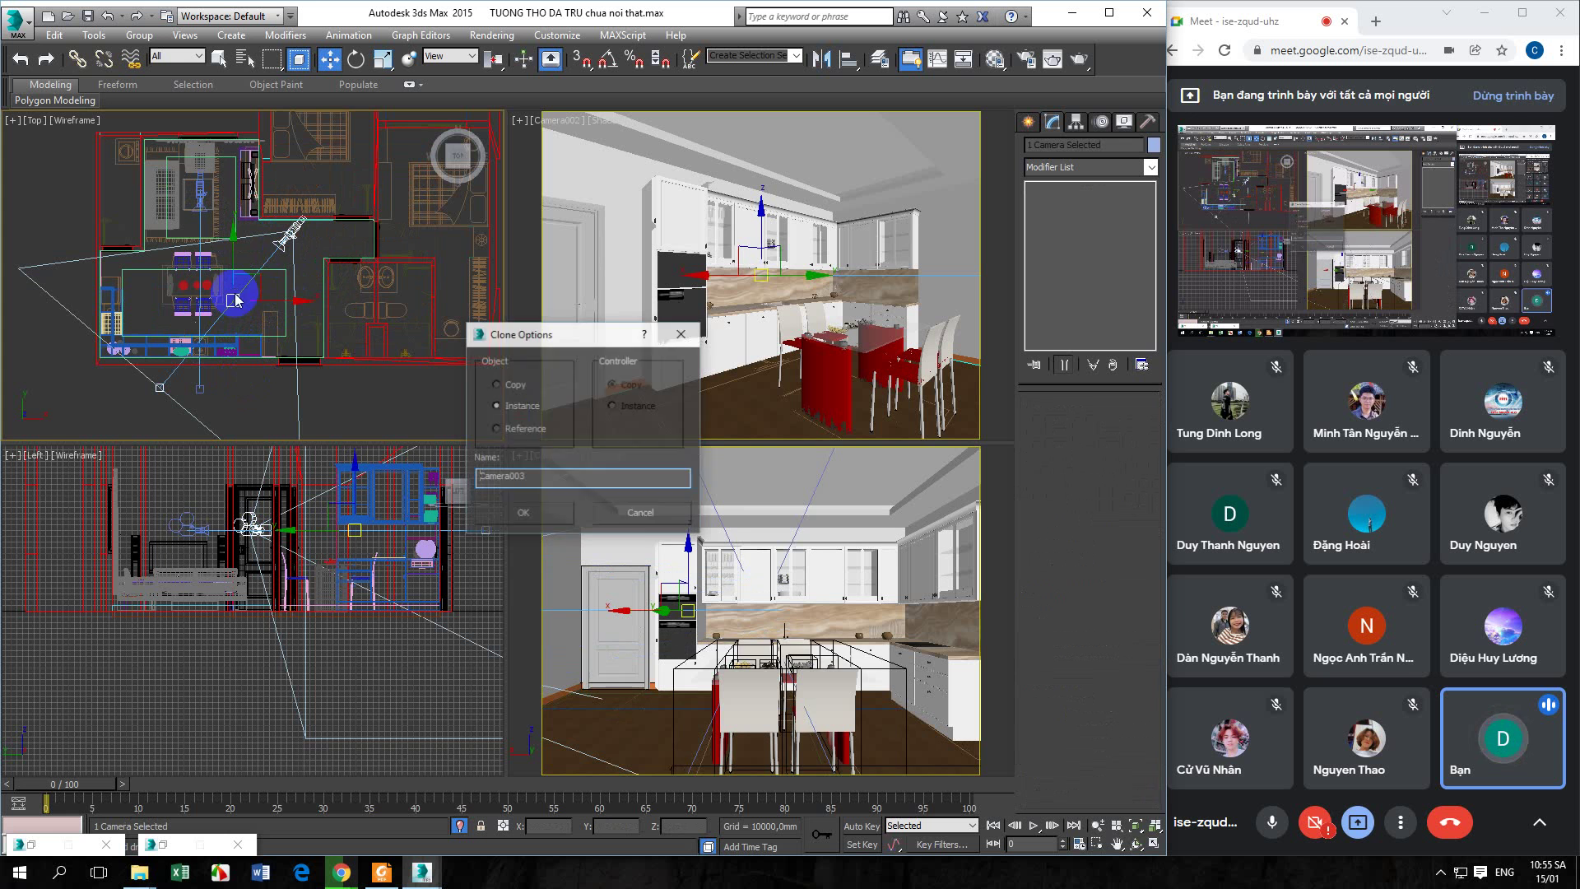
left_click(496, 405)
left_click(523, 513)
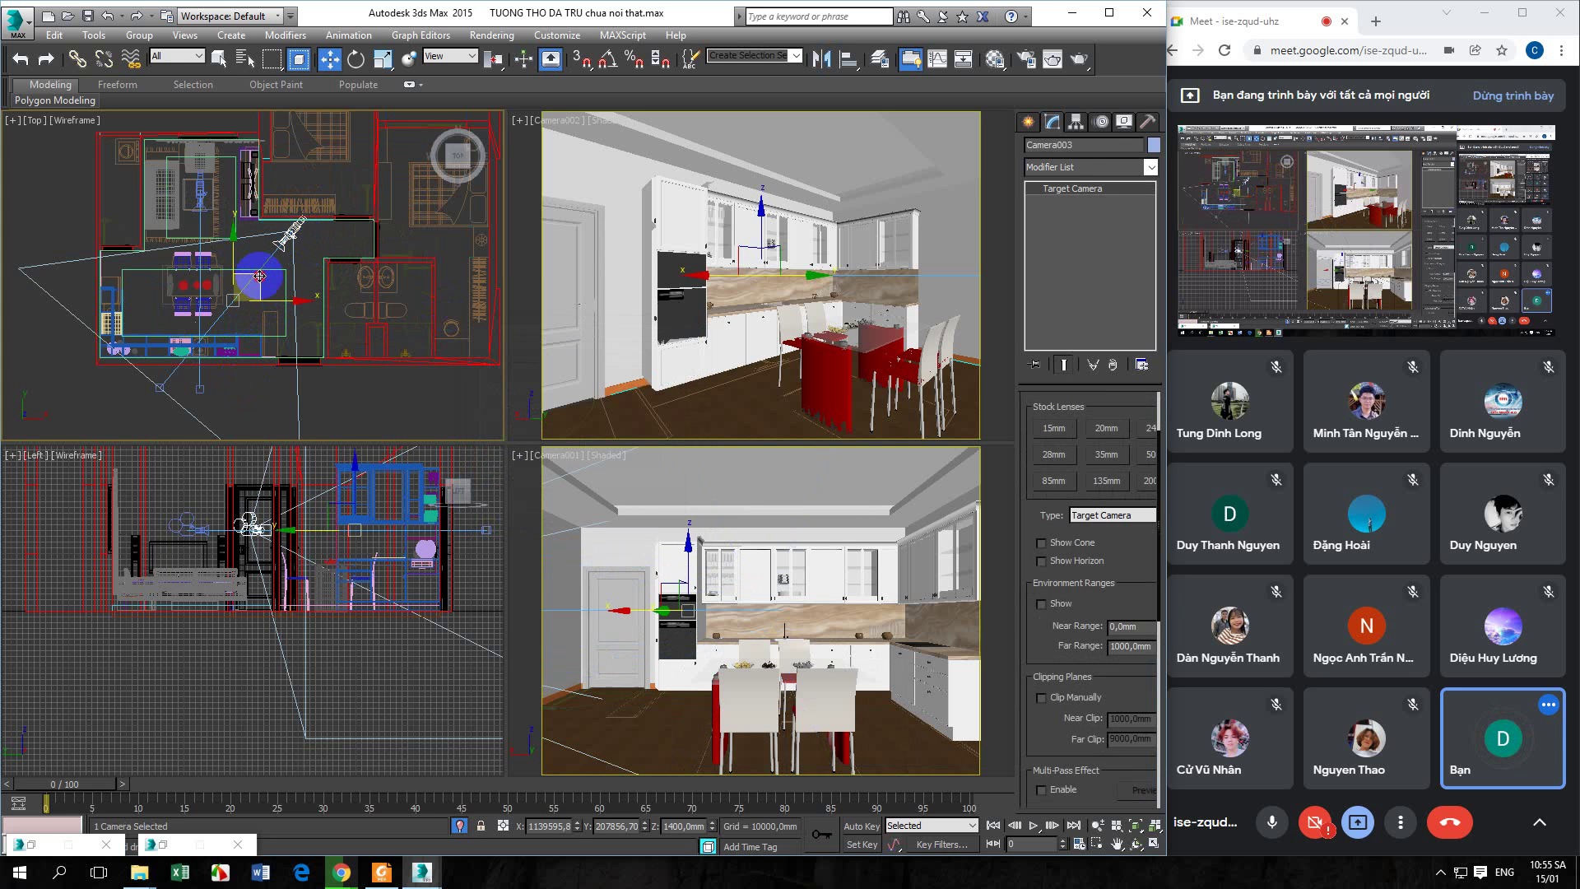
left_click_drag(258, 275, 279, 321)
Switch the Left wireframe viewport to the Camera003 view and set its display to Shaded
right_click(309, 652)
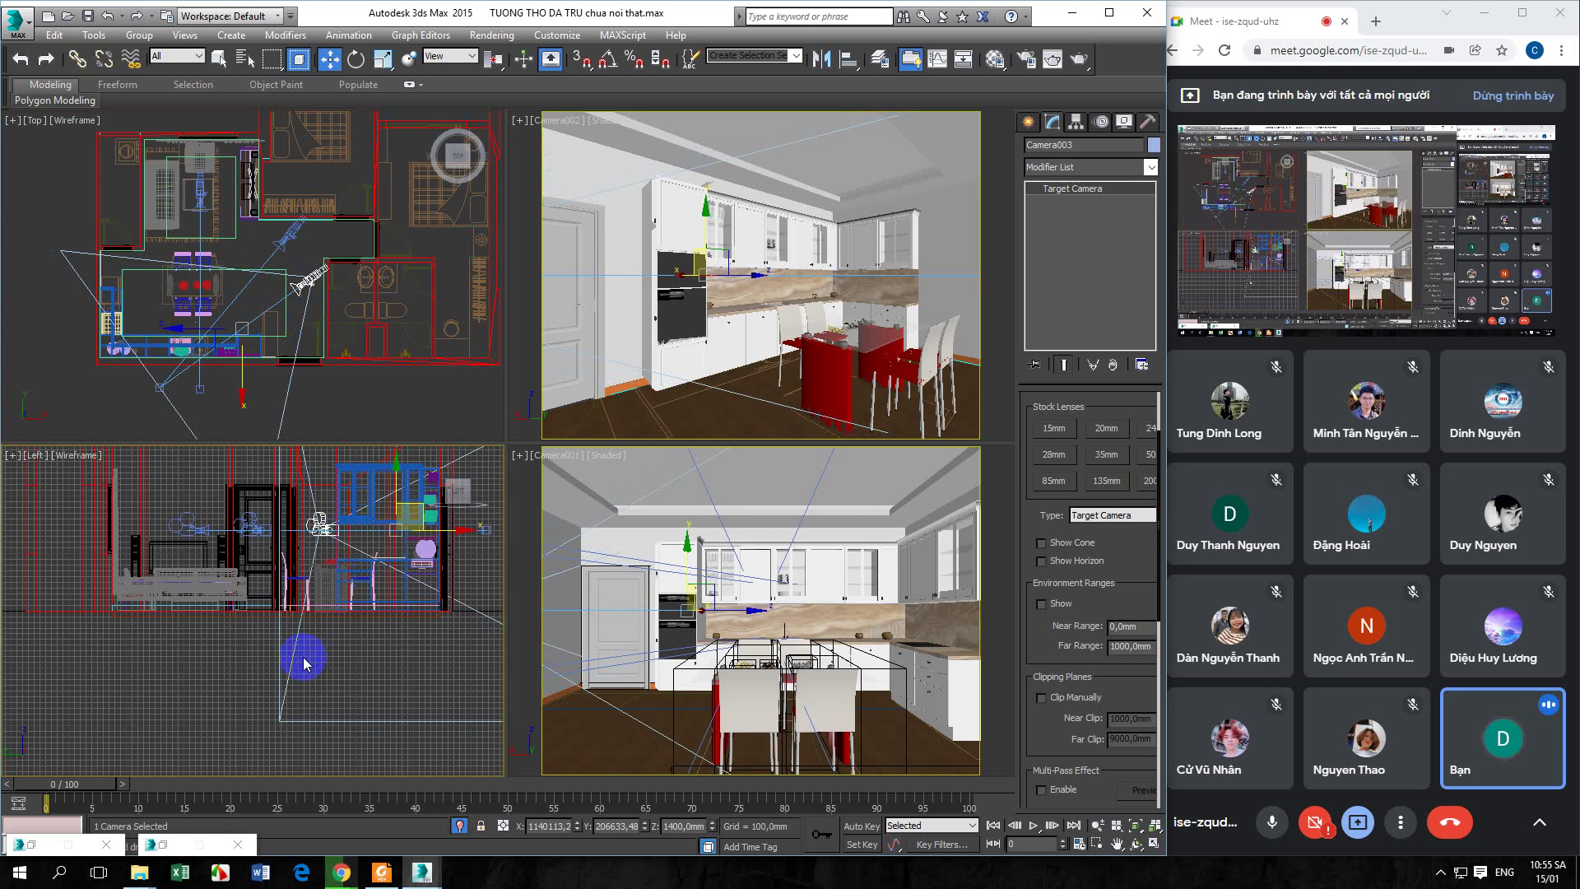
key("c")
key("F3")
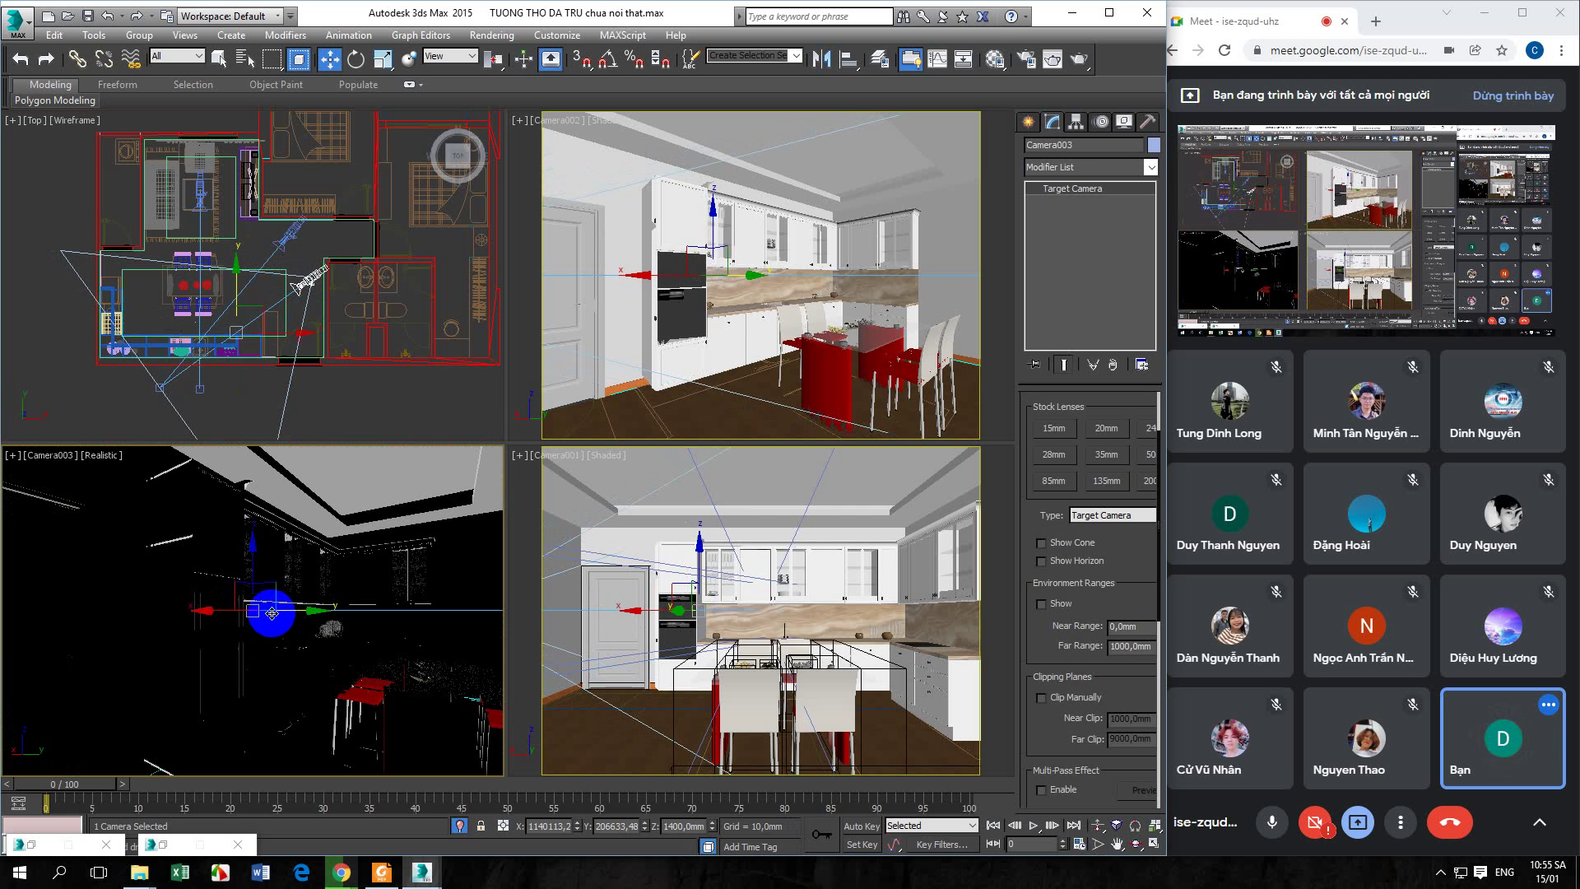
left_click(103, 455)
left_click(135, 492)
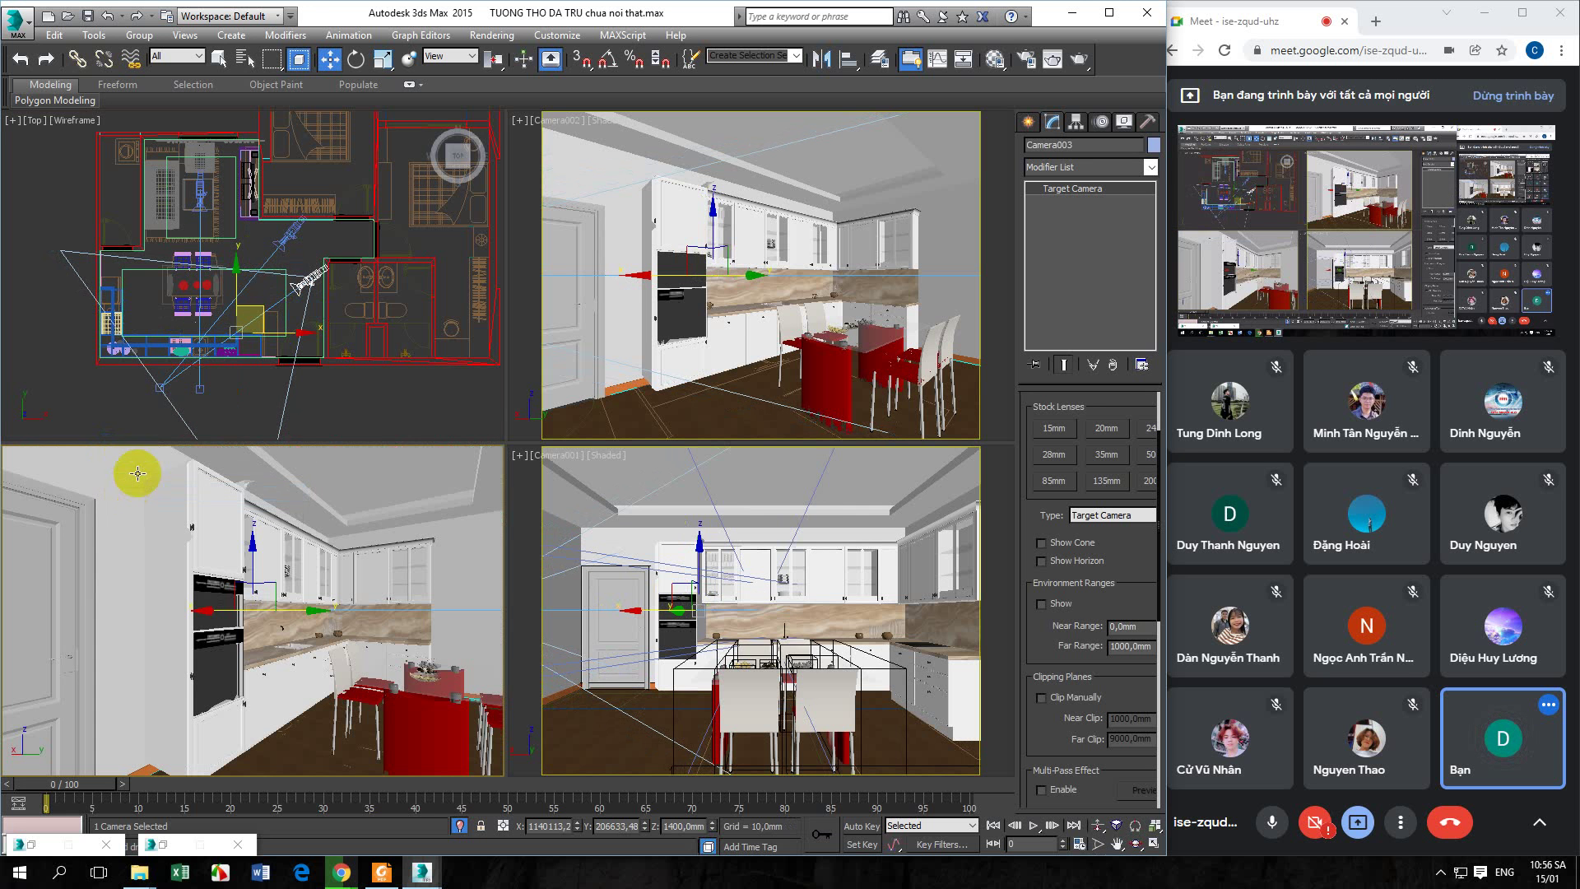
Adjust Camera003 slightly and move its target from beyond the kitchen wall up to the living room in the top view
left_click(225, 352)
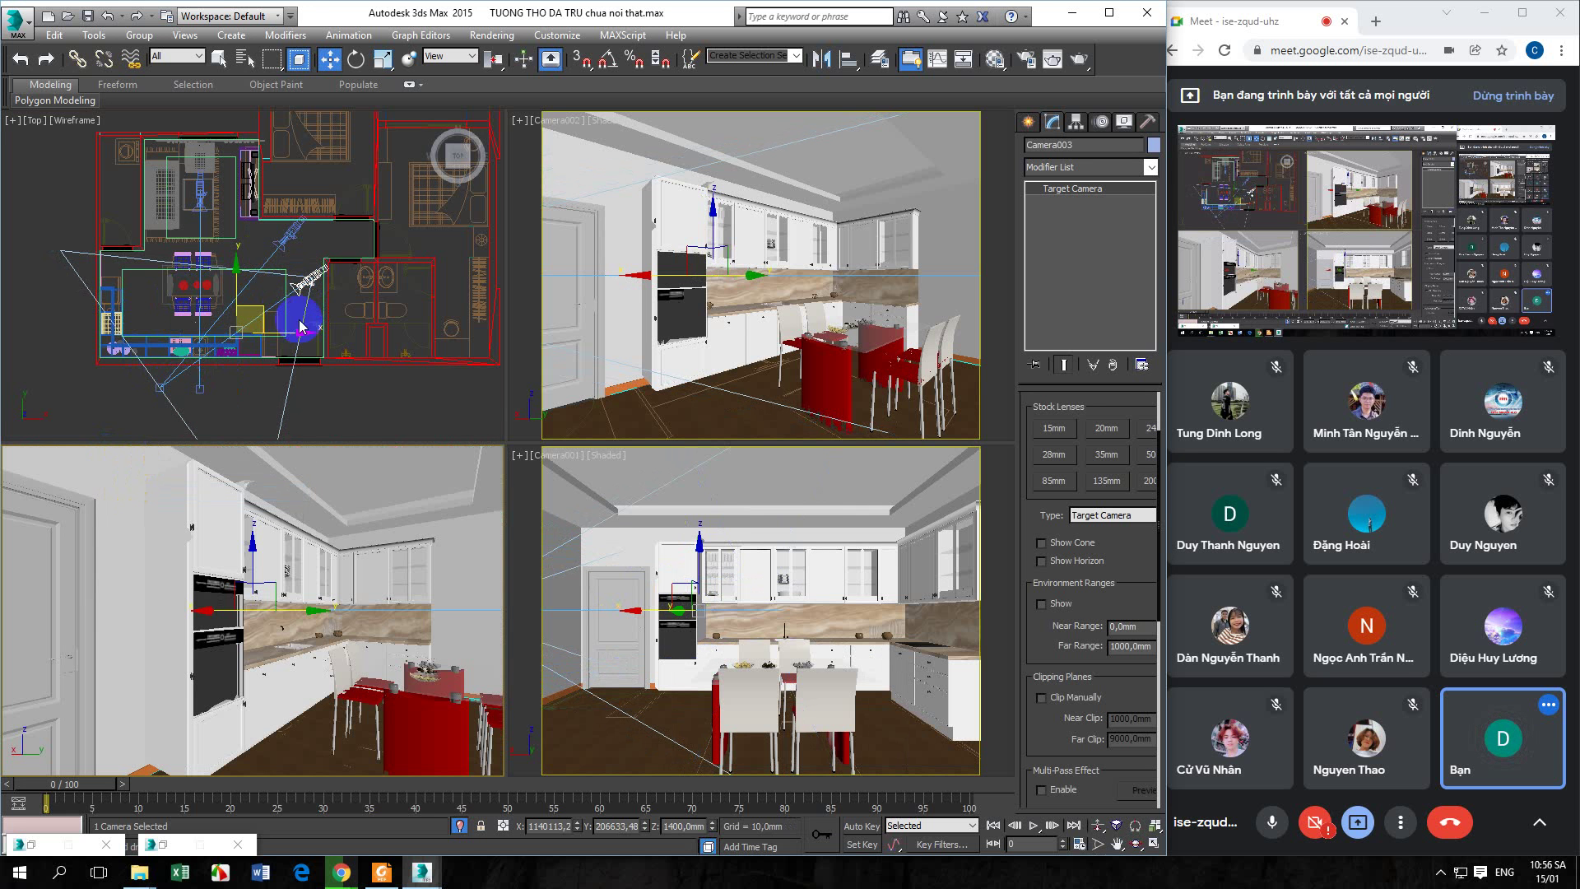
mouse_move(272, 327)
left_mouse_down()
mouse_move(286, 306)
mouse_move(259, 334)
left_mouse_up()
left_click(153, 403)
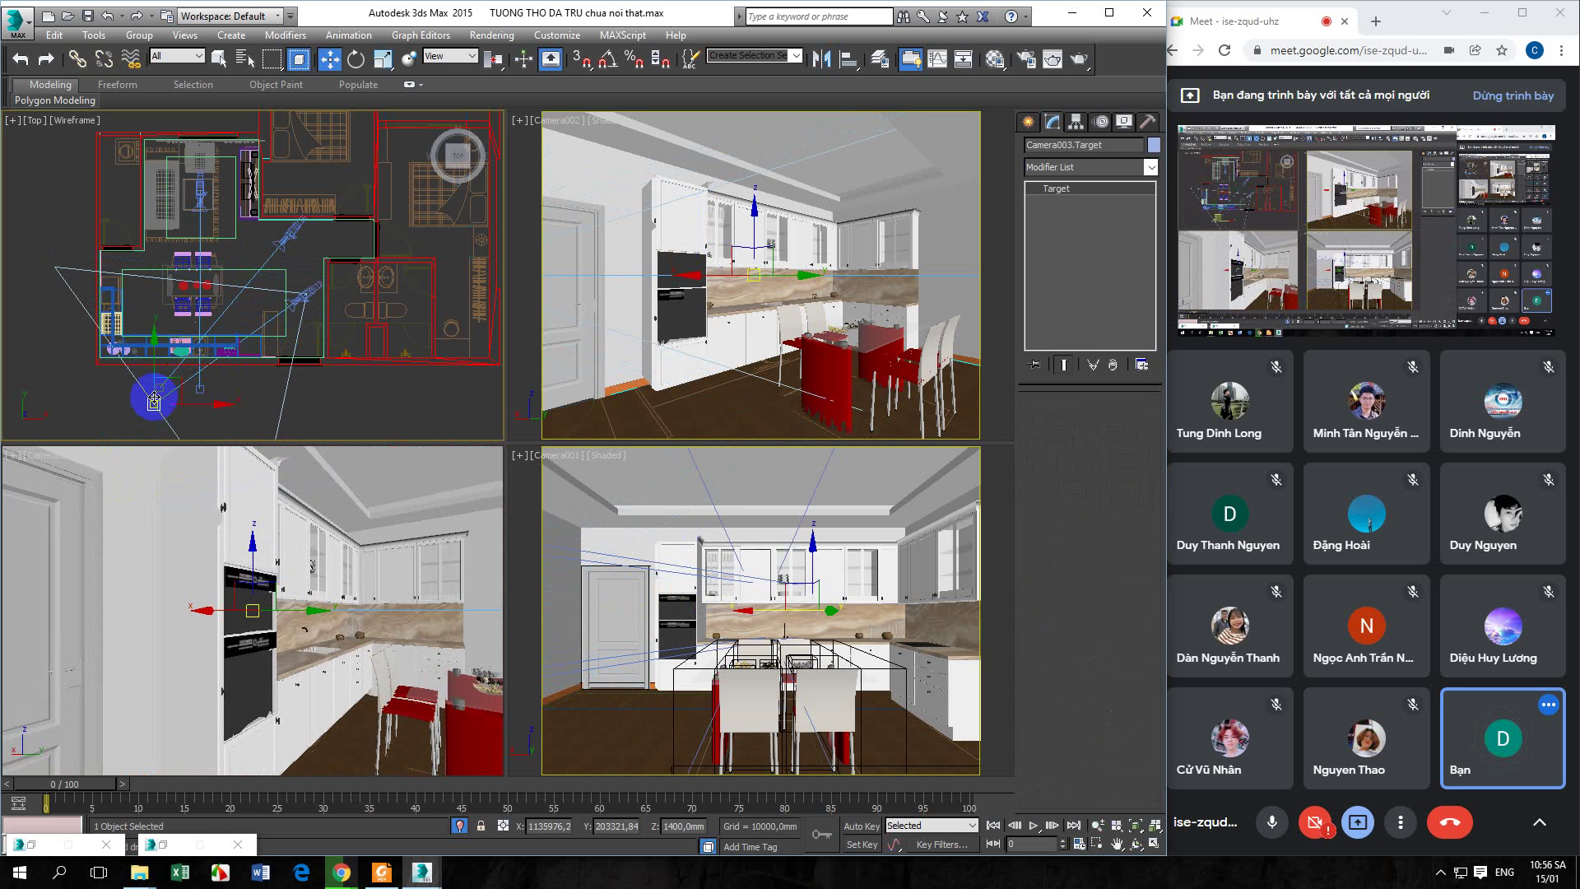
left_click_drag(157, 376, 207, 243)
left_click_drag(242, 223, 264, 216)
Move Camera003 to the kitchen area beside the dining table, and shift its target over to the sofa area
left_click(312, 298)
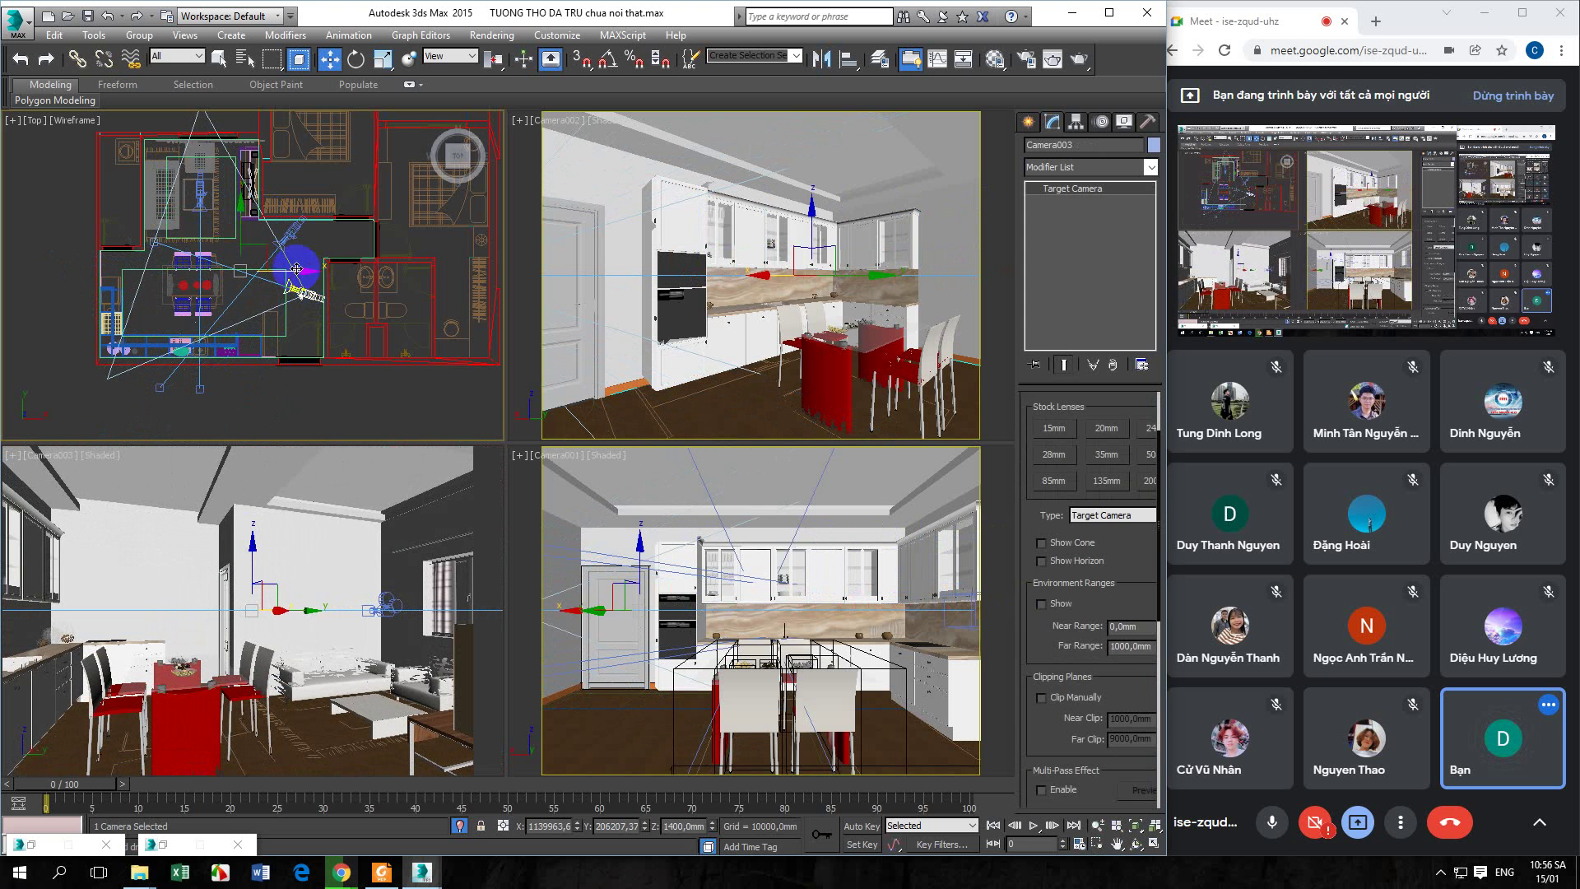
left_click_drag(313, 297, 204, 296)
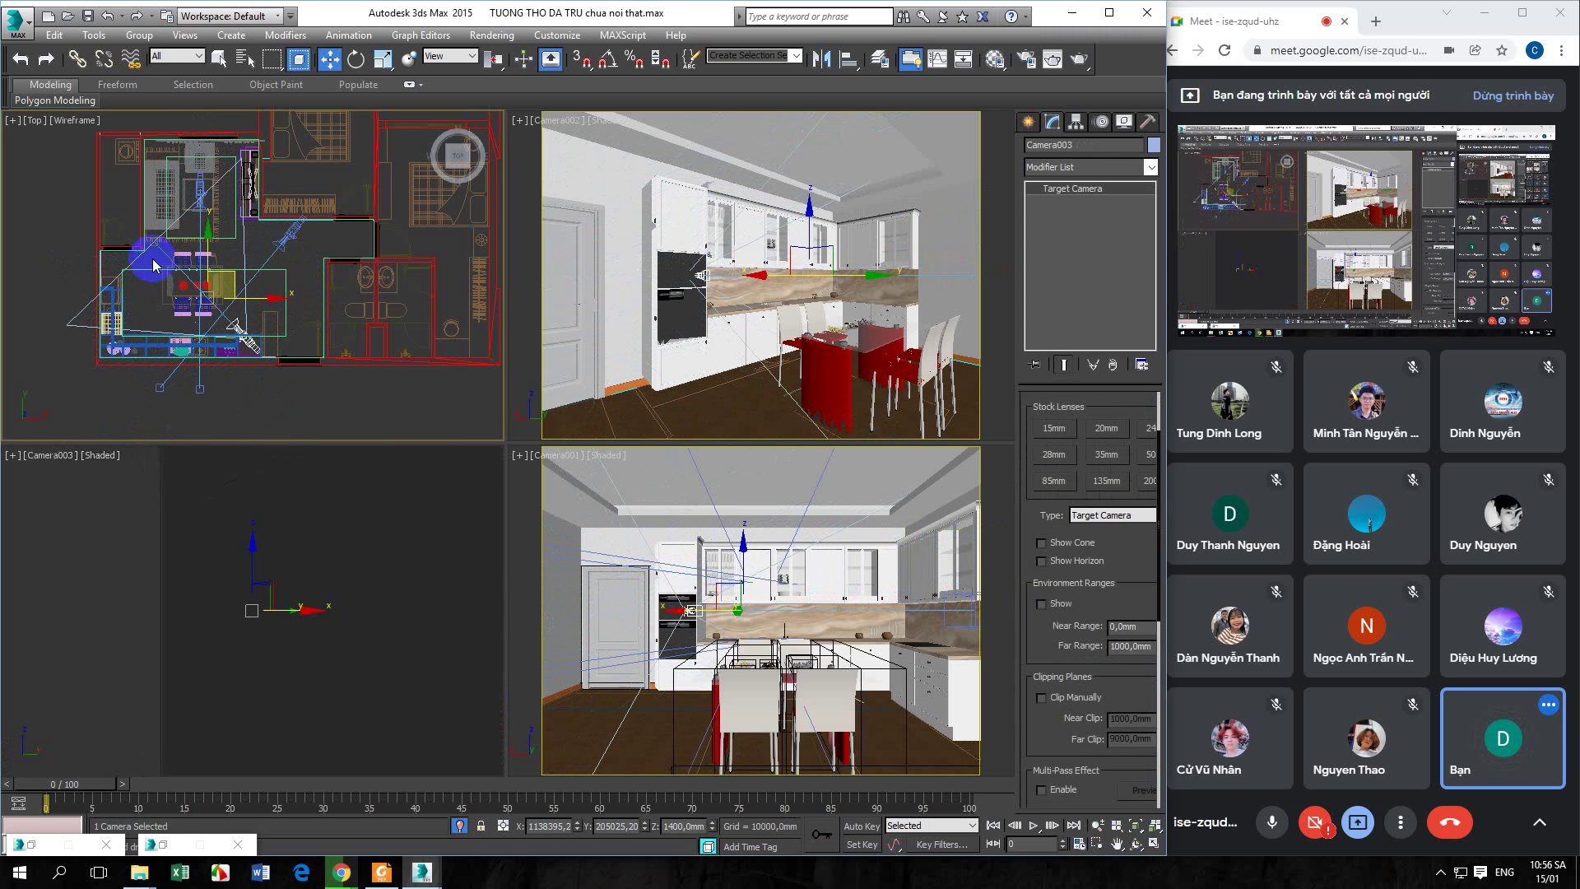
left_click(153, 243)
left_click_drag(171, 219, 213, 198)
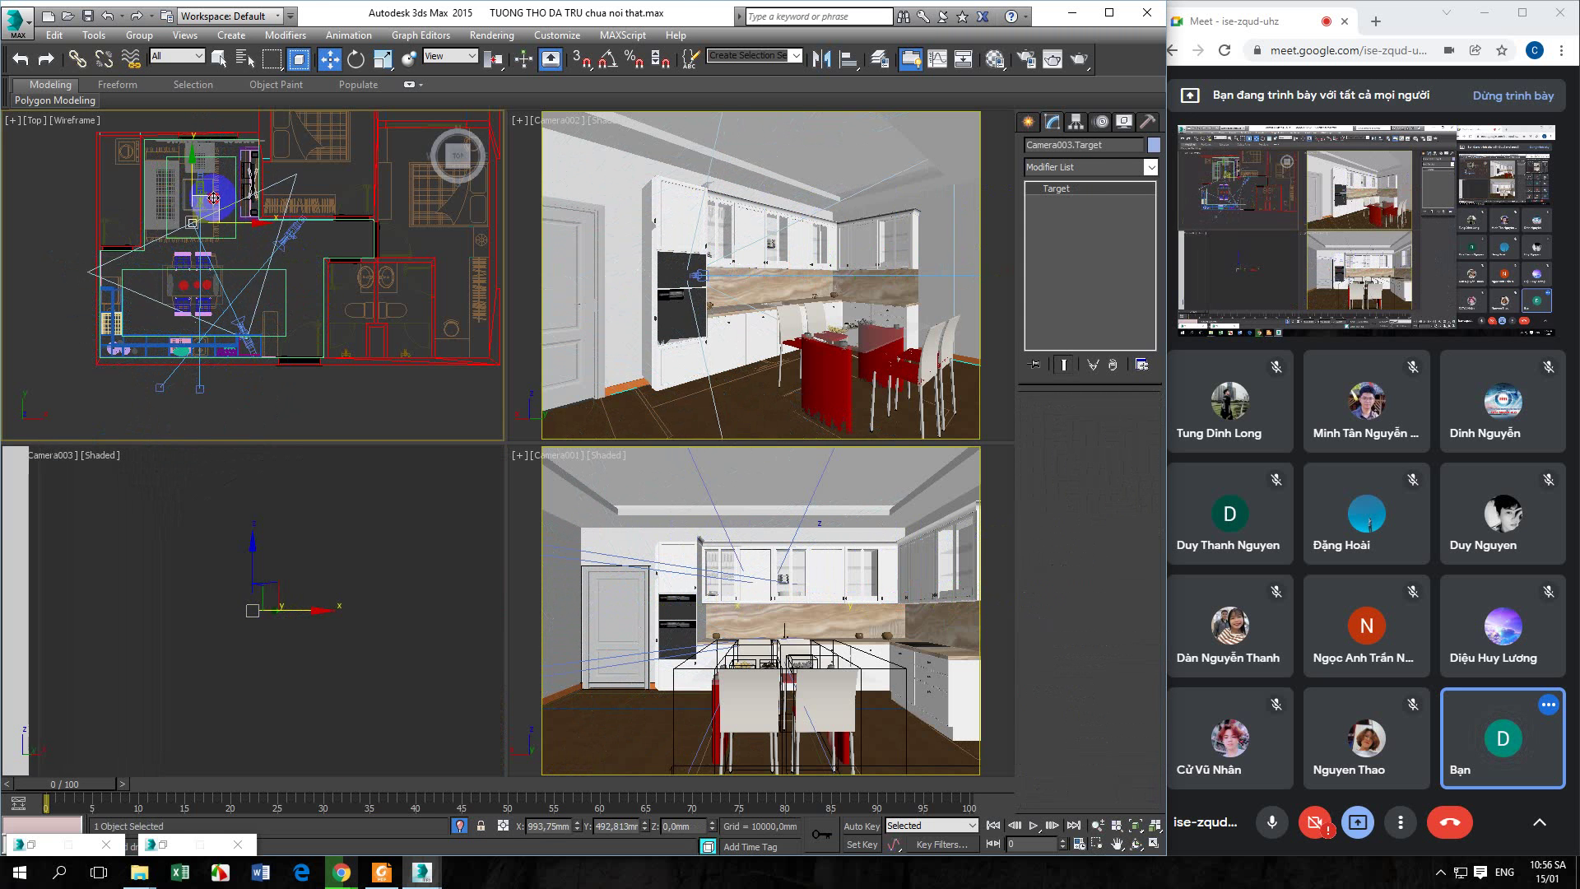
Reposition Camera003 beside the dining table and move its target outside the living room's outer wall in the top view
left_click(241, 326)
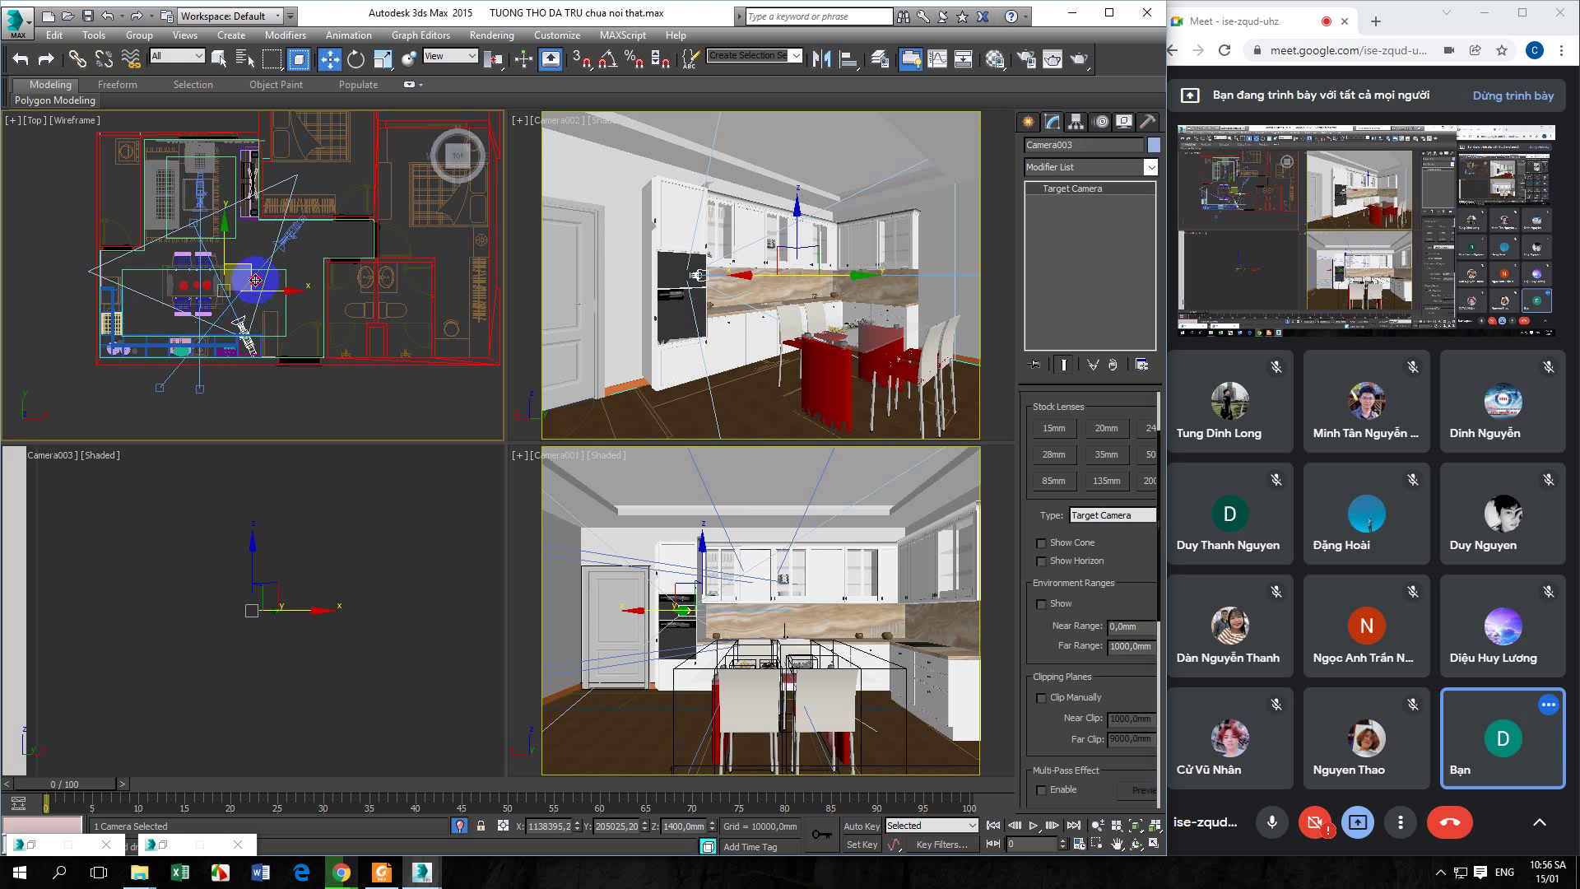
left_click_drag(255, 281, 270, 277)
left_click(198, 231)
middle_click_drag(207, 257, 241, 334)
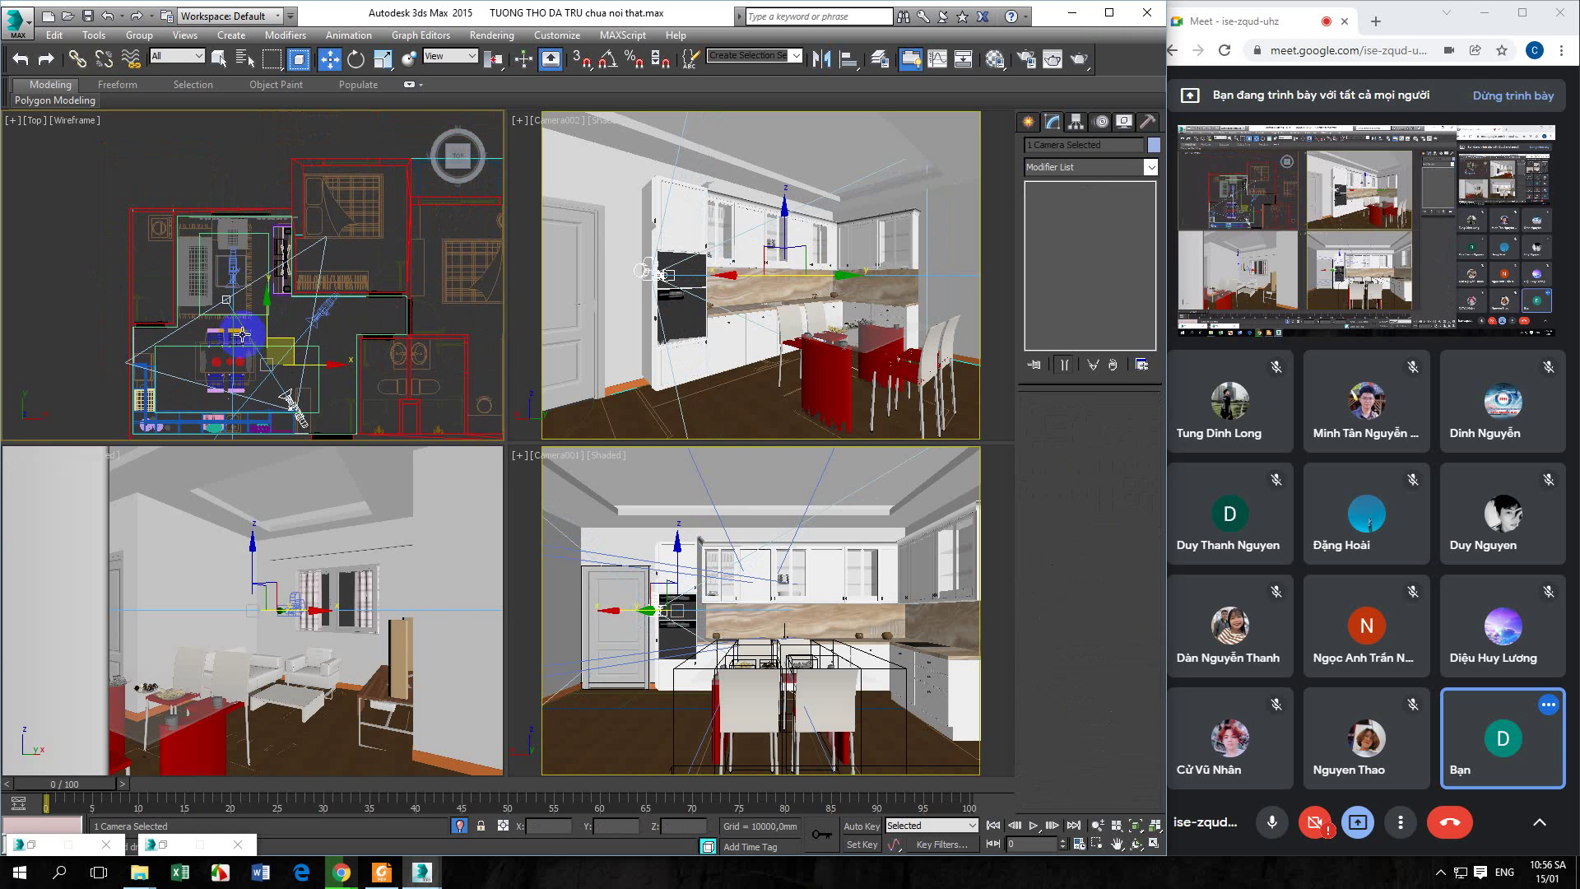
mouse_move(289, 346)
left_mouse_down()
mouse_move(279, 278)
mouse_move(280, 319)
left_mouse_up()
mouse_move(214, 271)
left_mouse_down()
mouse_move(210, 226)
mouse_move(123, 152)
mouse_move(216, 171)
mouse_move(234, 282)
left_mouse_up()
left_click_drag(284, 409, 280, 410)
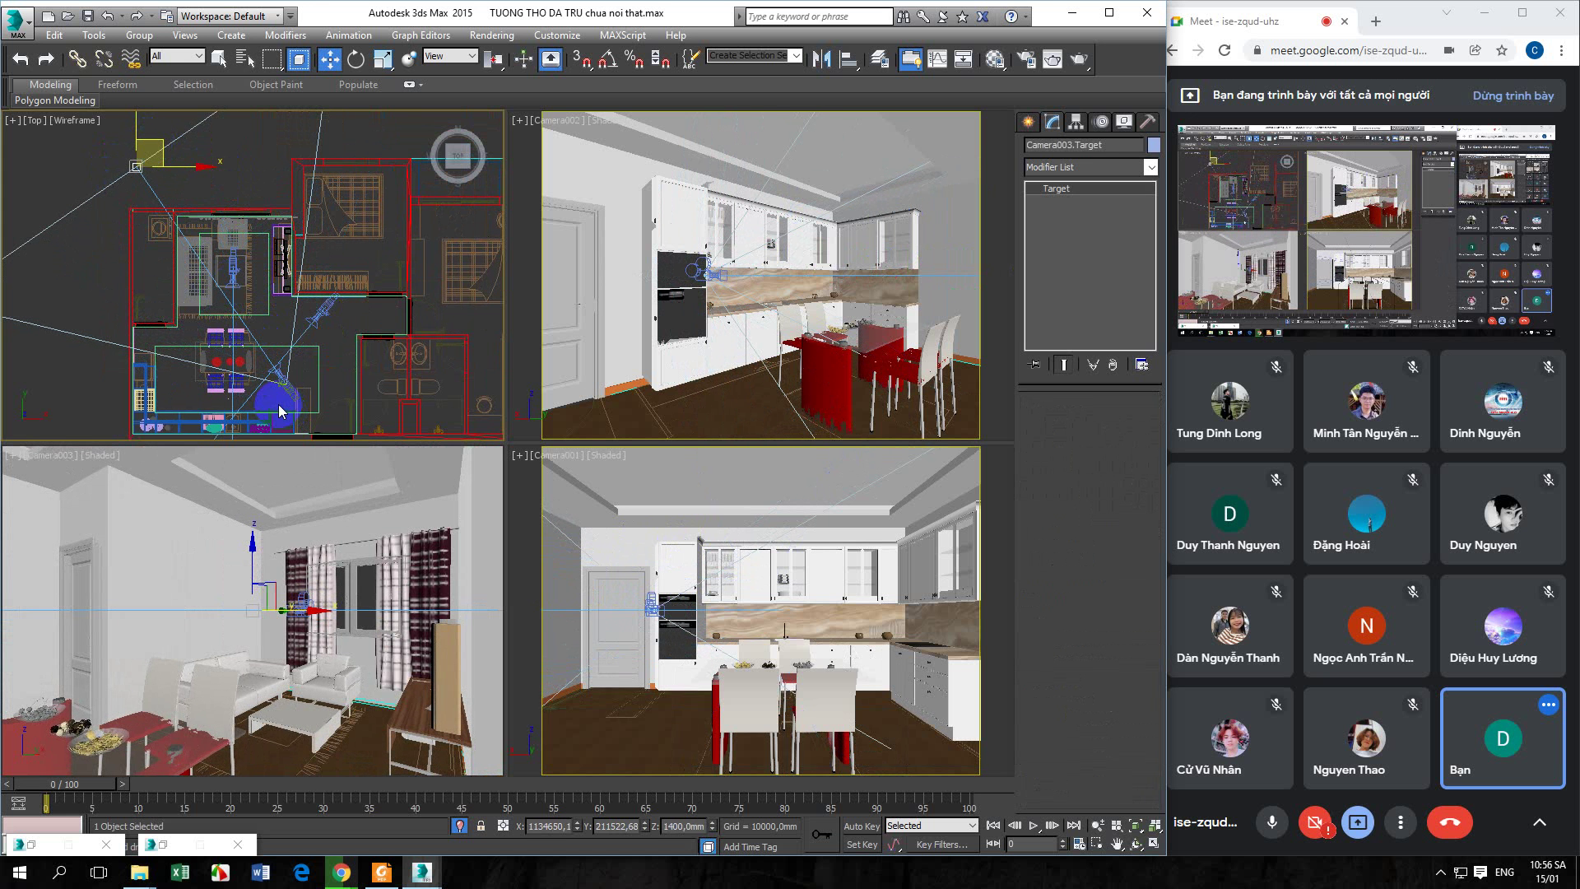
Fine-tune Camera003's position beside the dining table to frame the sofa, window and TV cabinet, and deselect it
left_click(290, 391)
left_click_drag(245, 268, 244, 273)
middle_click_drag(266, 378, 266, 377)
scroll(267, 379, "up", 3)
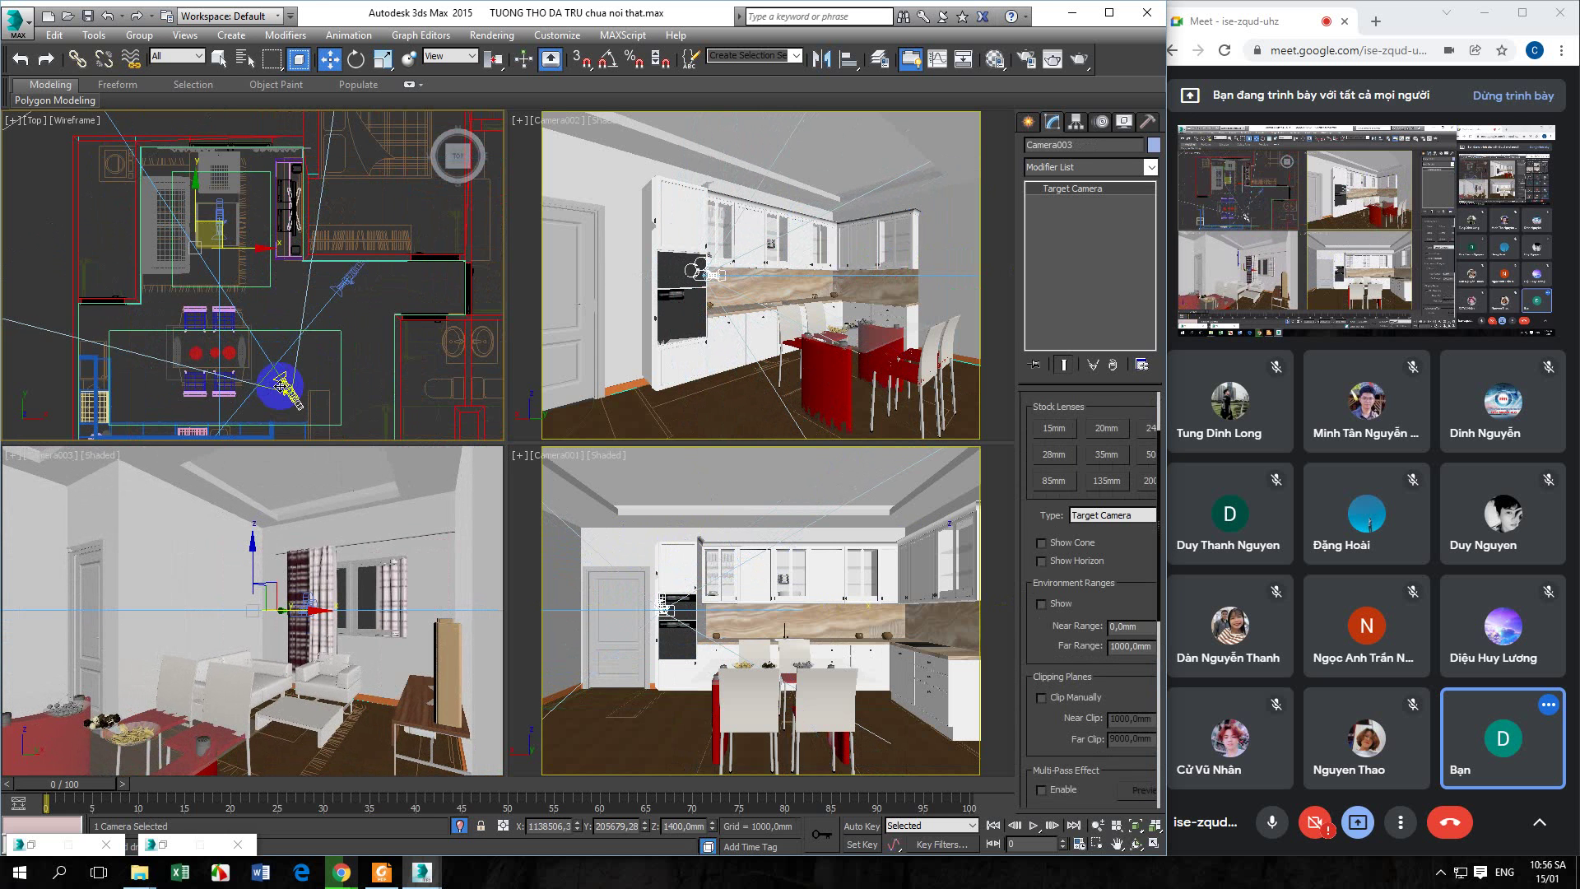
left_click_drag(216, 230, 203, 226)
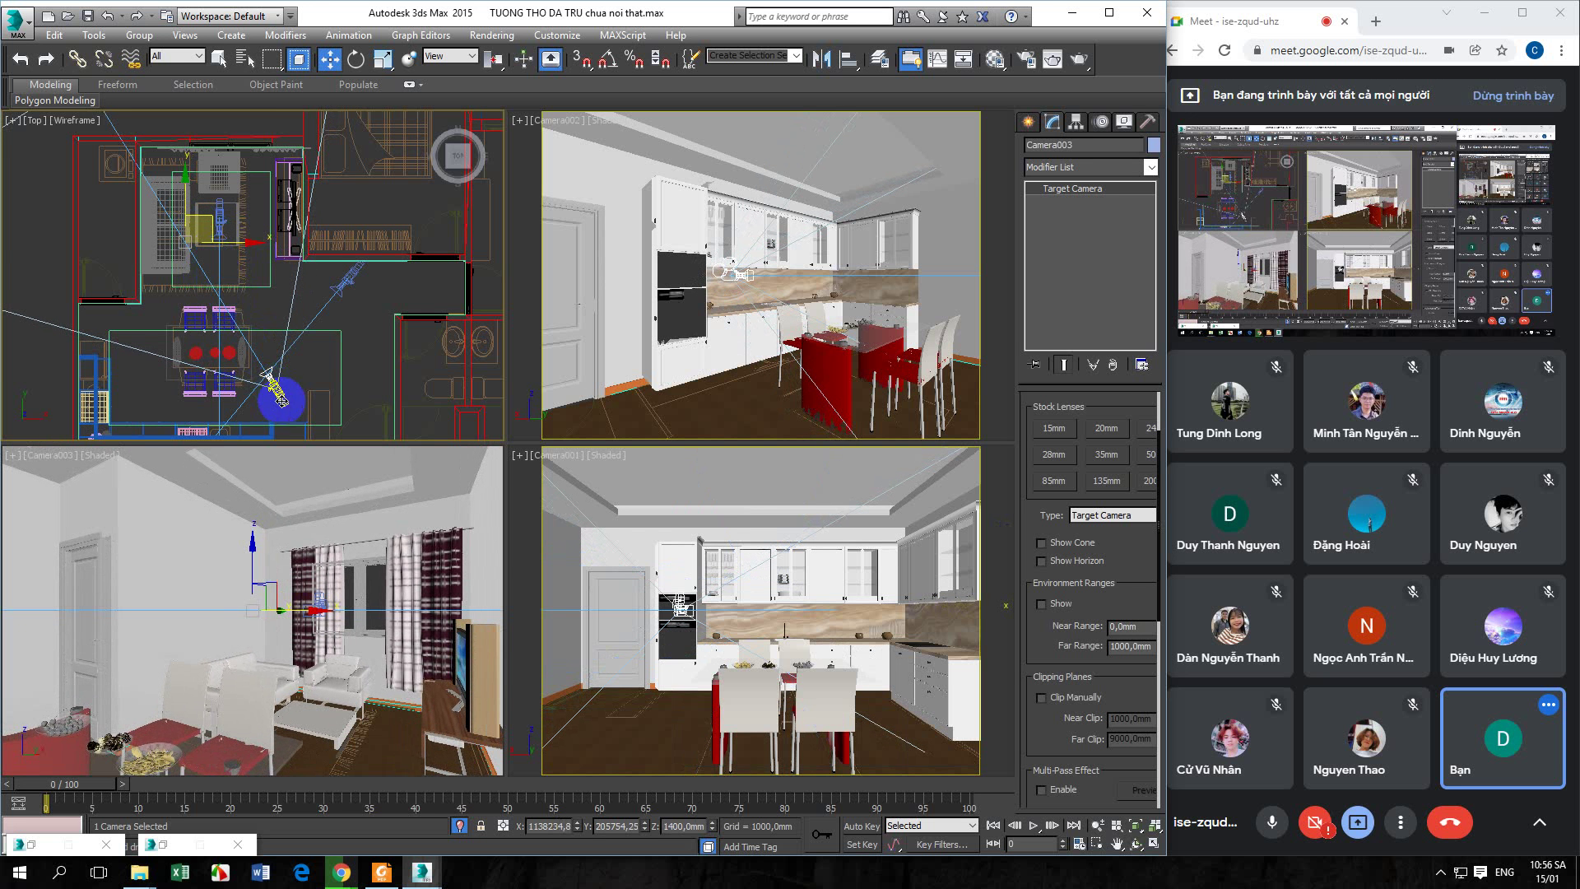
scroll(280, 345, "down", 2)
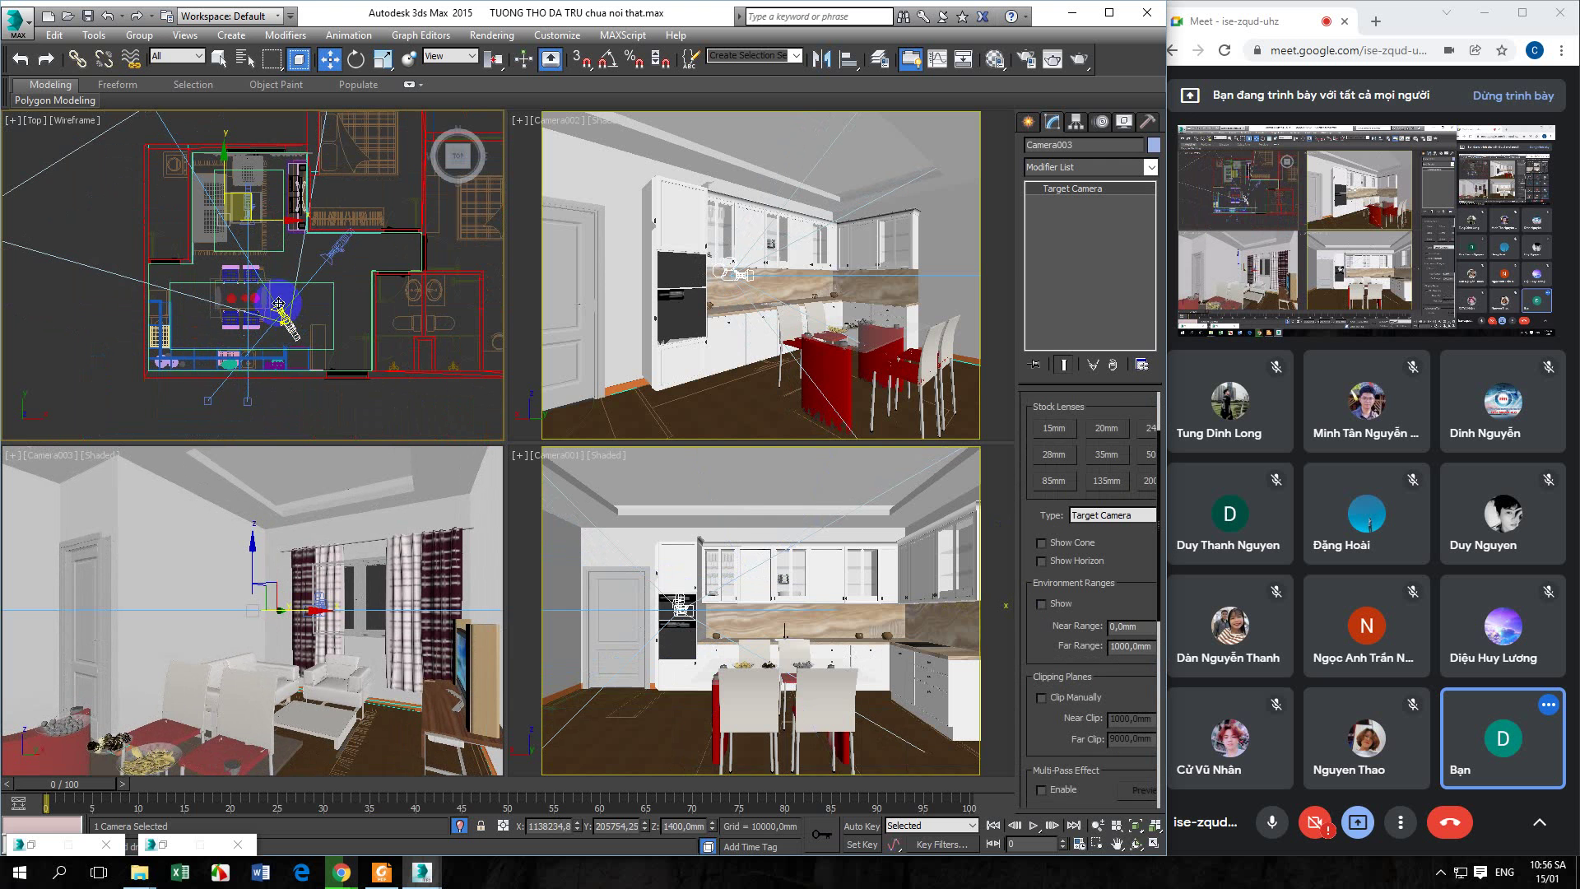
left_click_drag(255, 211, 260, 208)
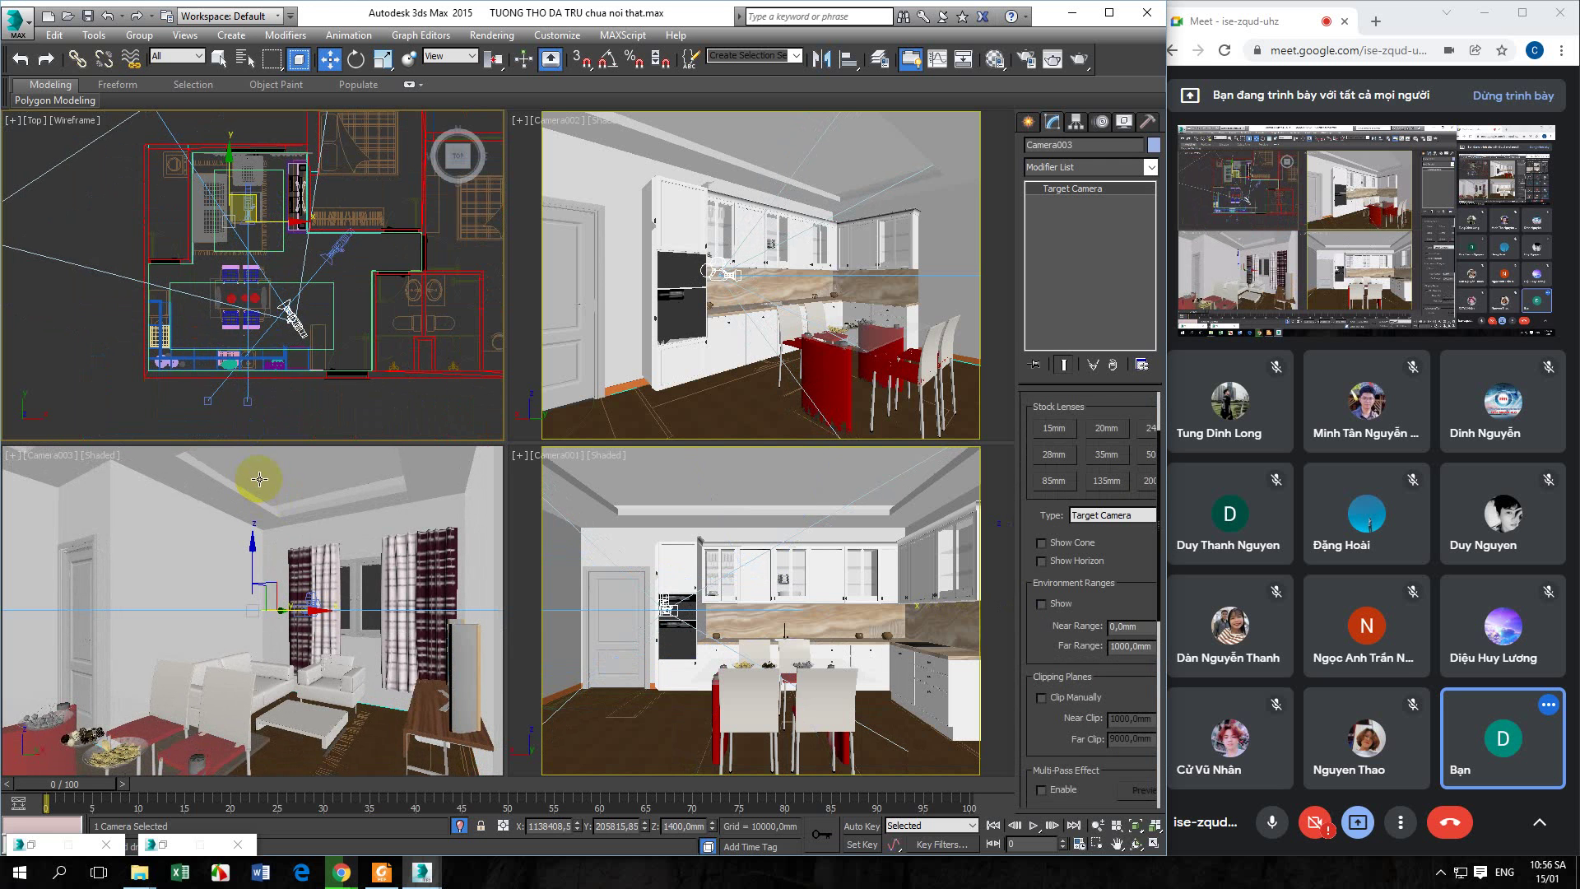
left_click(110, 310)
Clone Camera003 together with its target, and place the copy slightly nearer the dining table in the top view
scroll(284, 374, "down", 4)
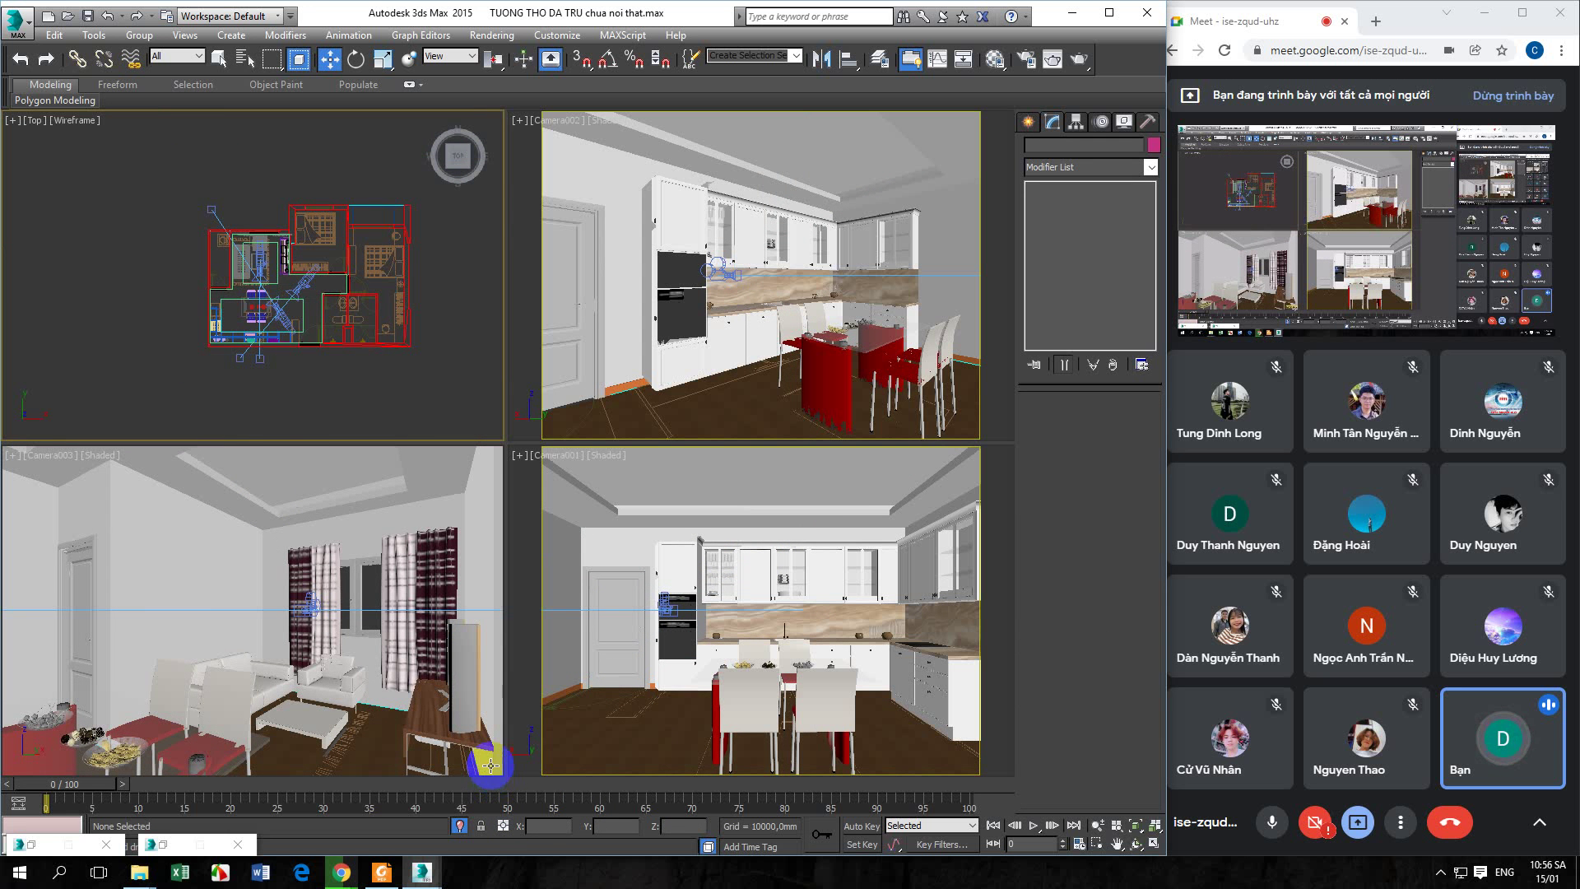
scroll(259, 333, "up", 4)
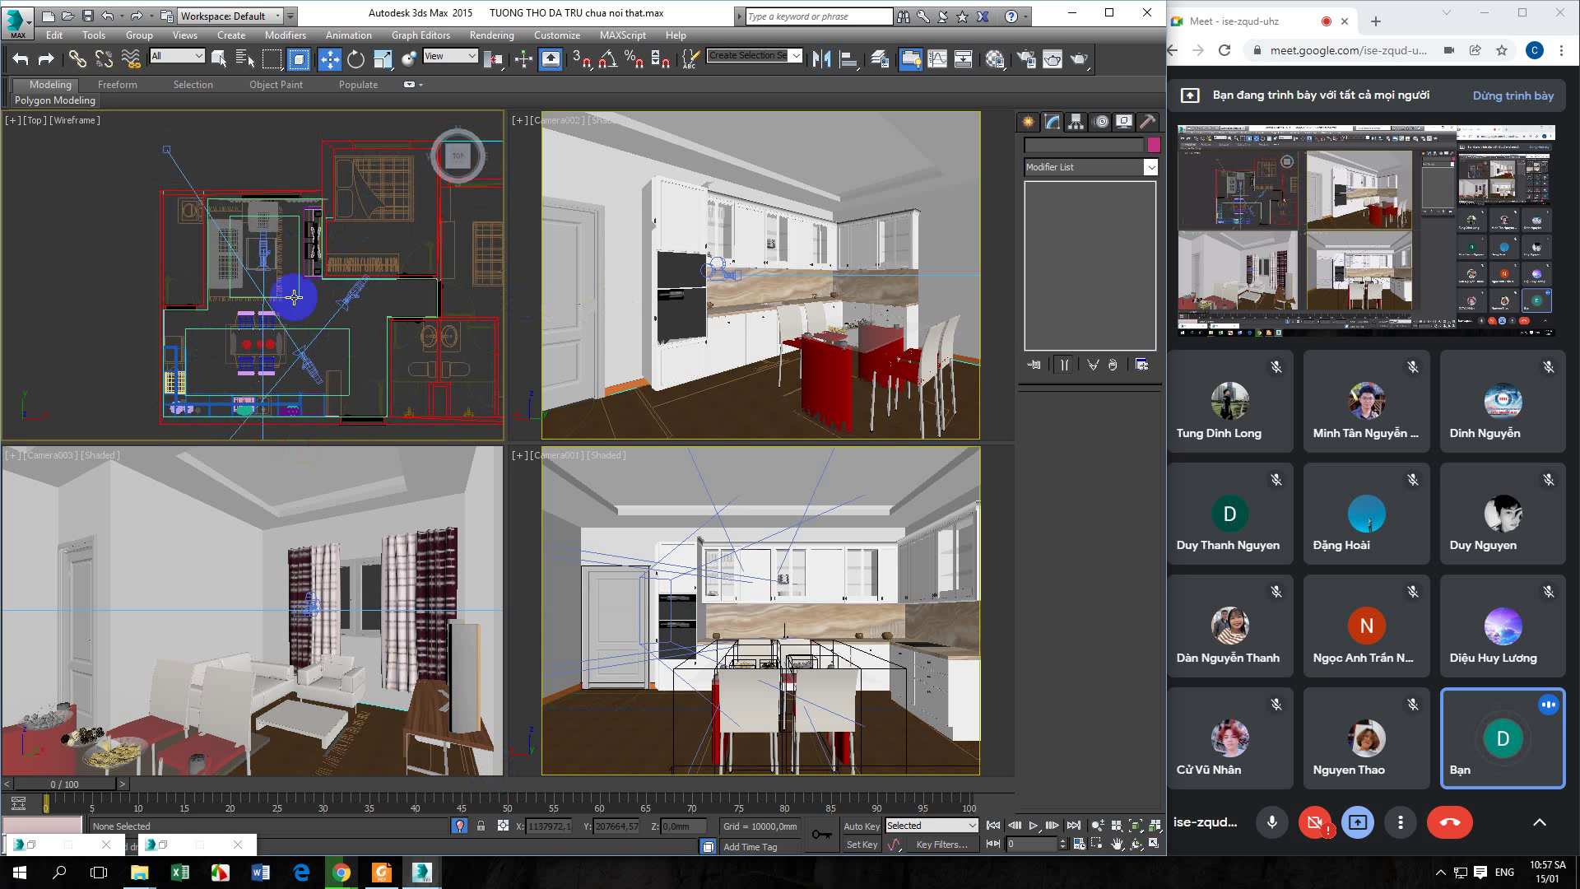
middle_click_drag(292, 300, 288, 290)
right_click(688, 236)
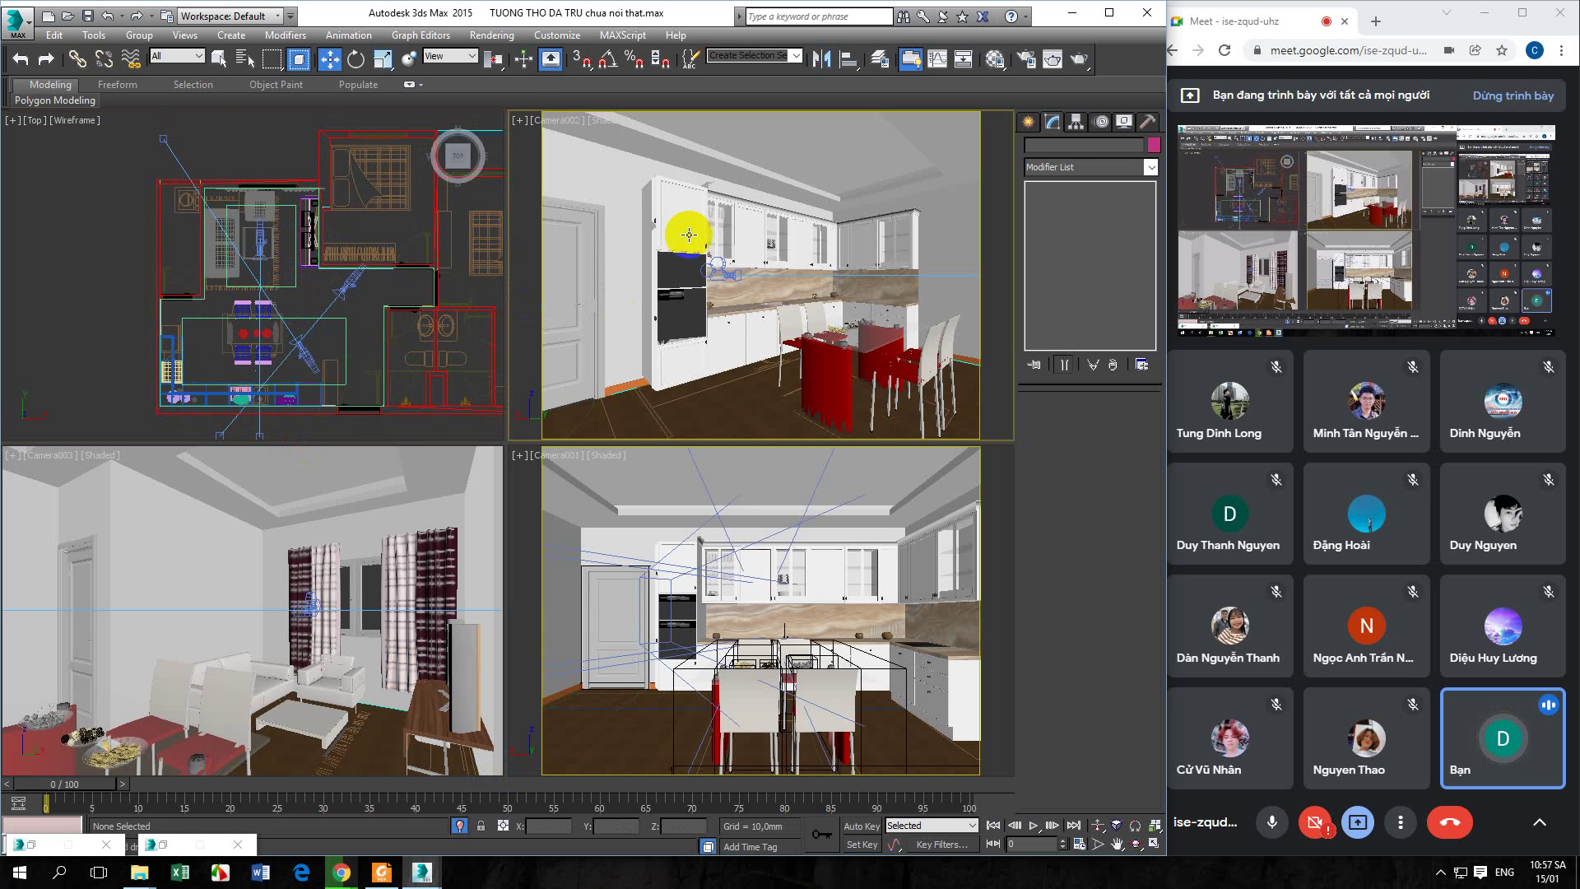
right_click(88, 268)
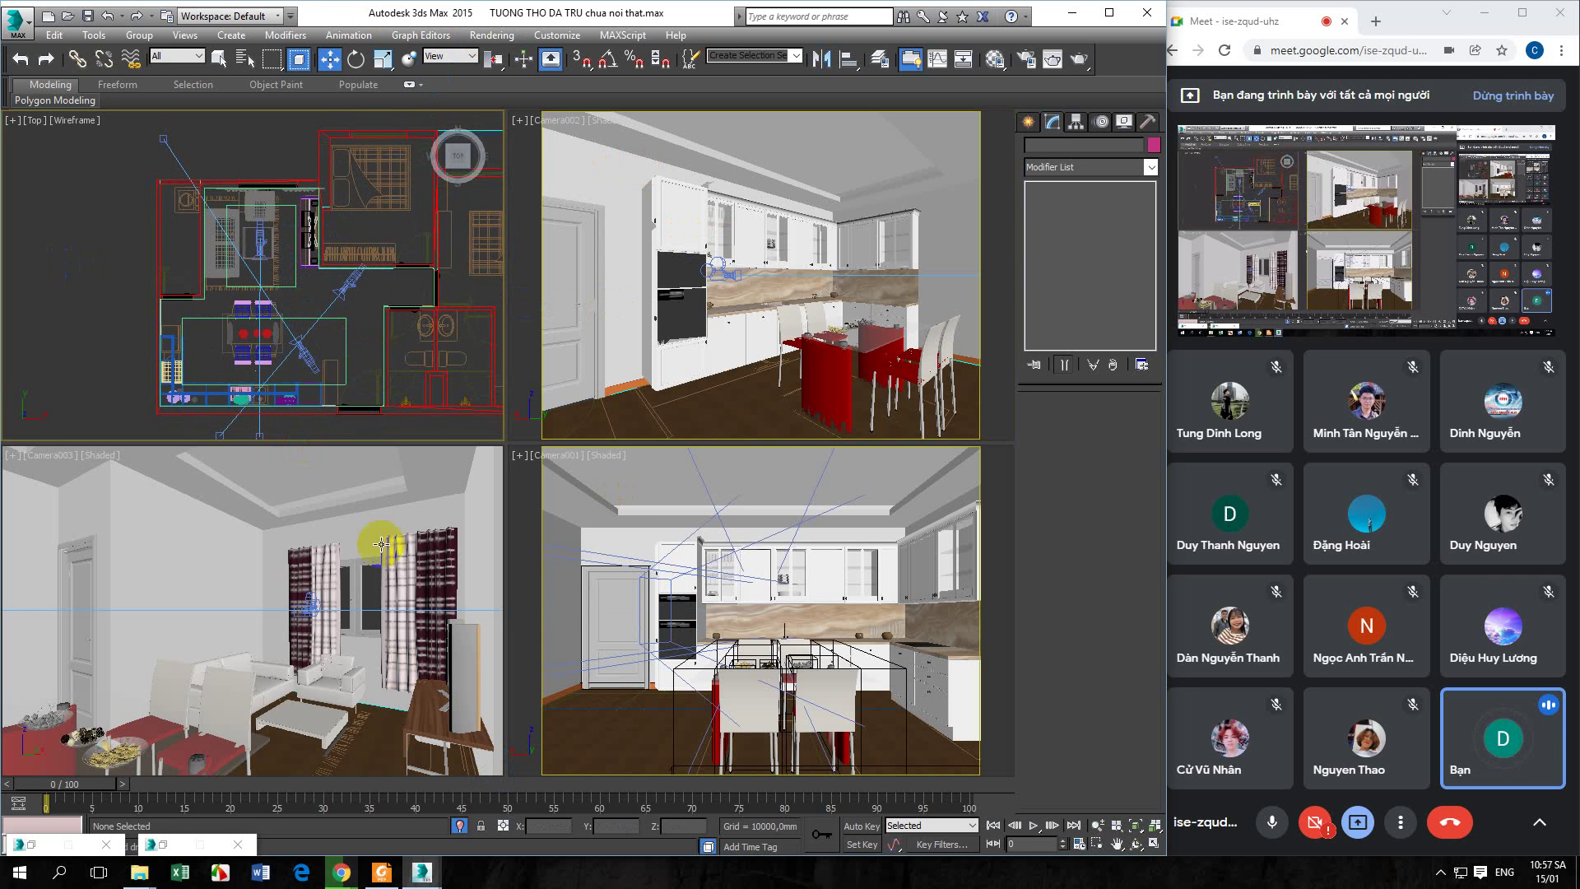
left_click(352, 307)
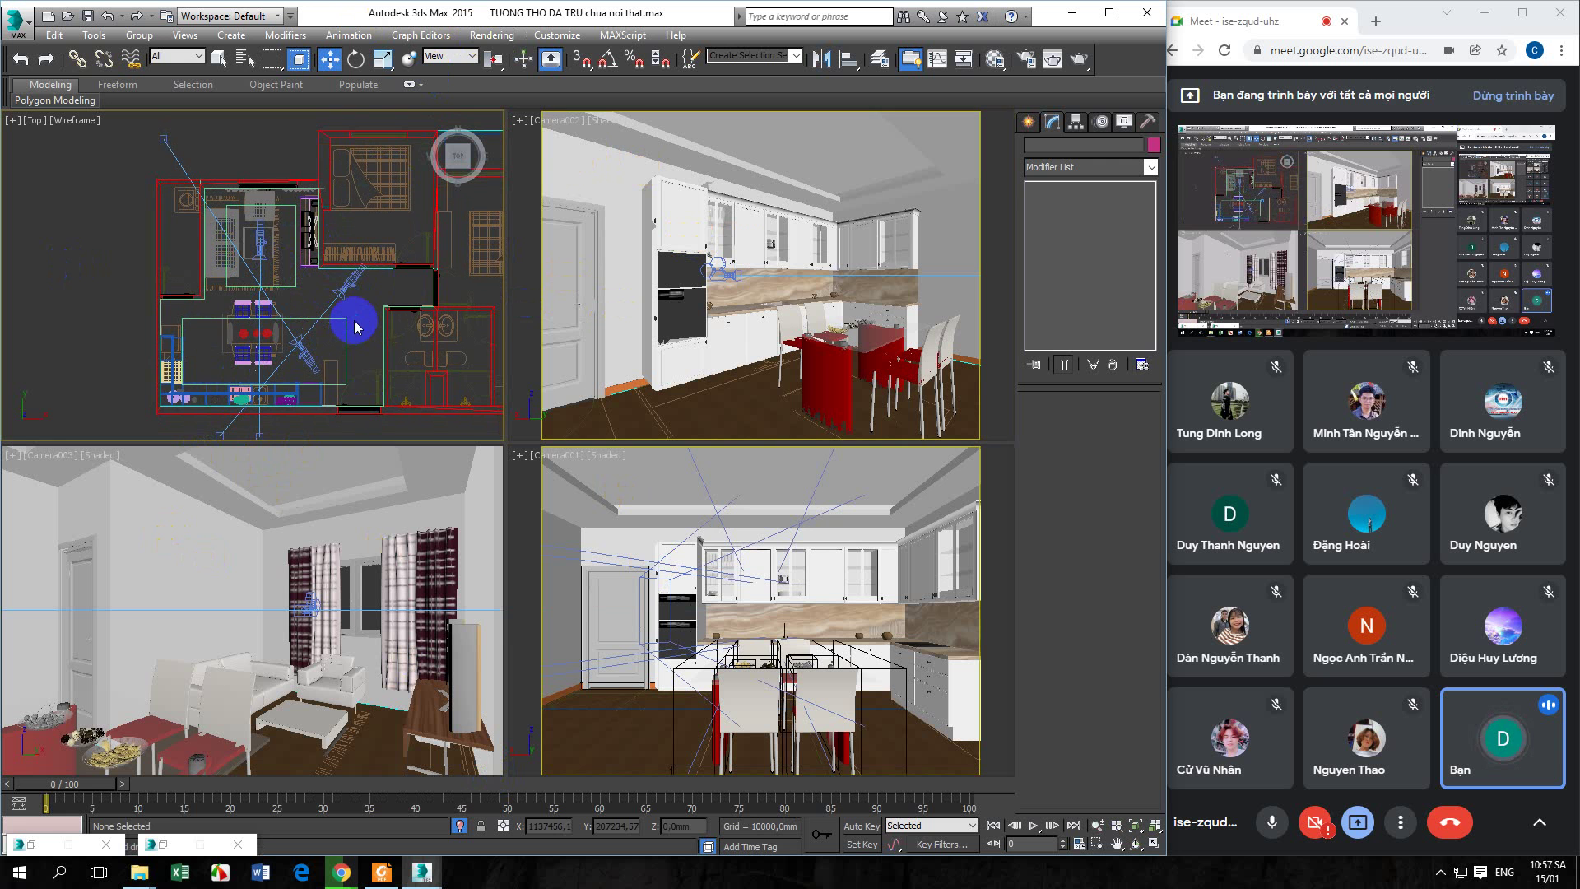
mouse_move(355, 326)
left_mouse_down()
mouse_move(214, 214)
mouse_move(341, 310)
left_mouse_up()
left_click(543, 516)
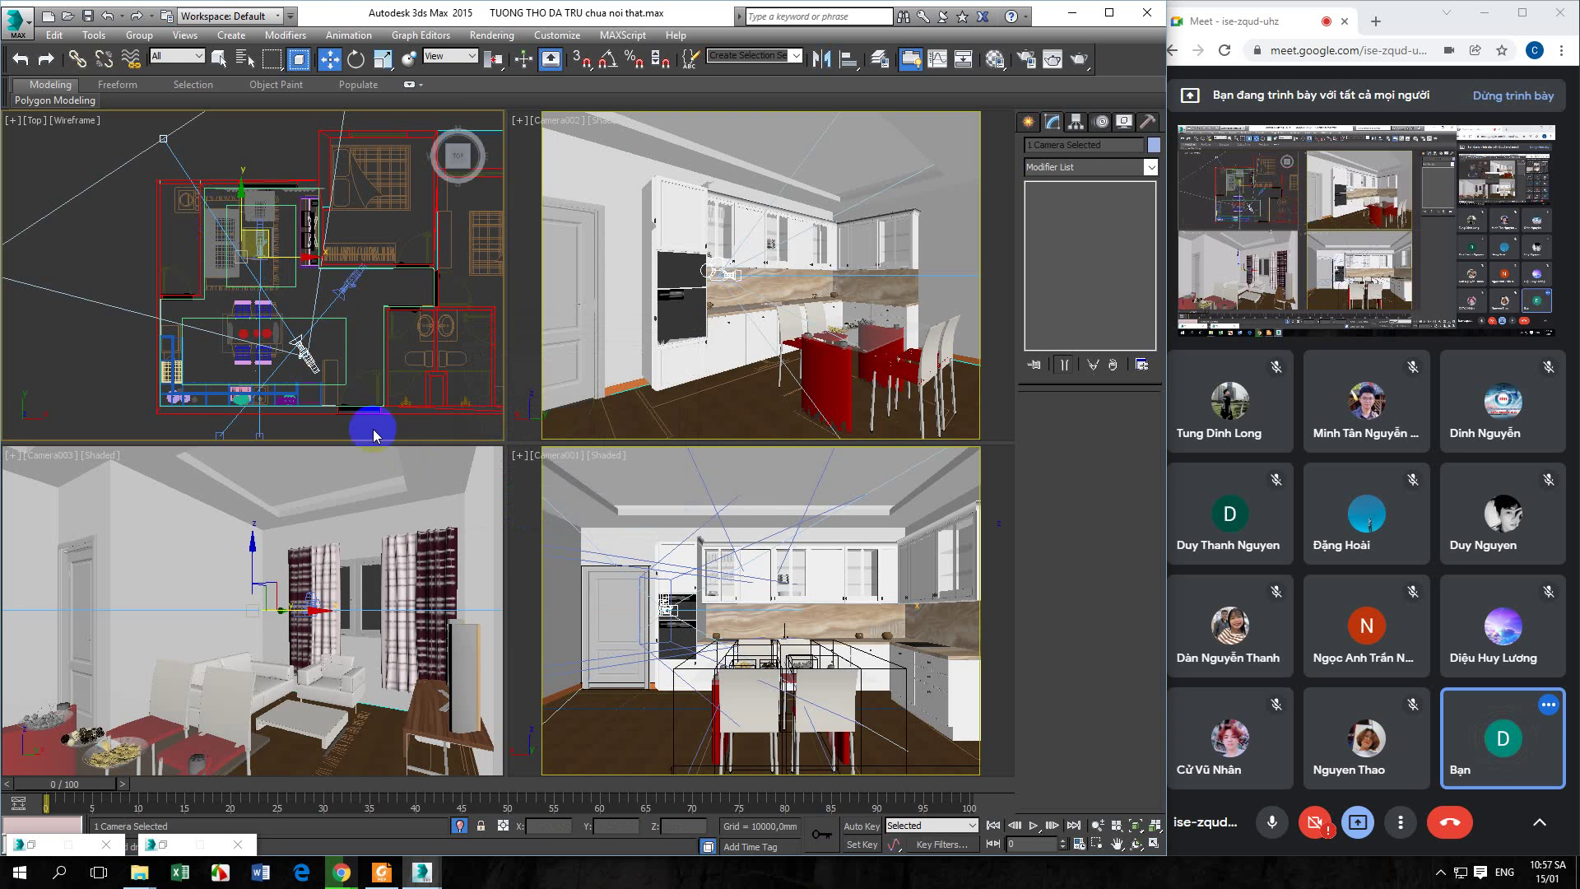
left_click_drag(260, 241, 238, 249)
Switch the Camera002 viewport to the Camera004 view
right_click(657, 251)
left_click(573, 124)
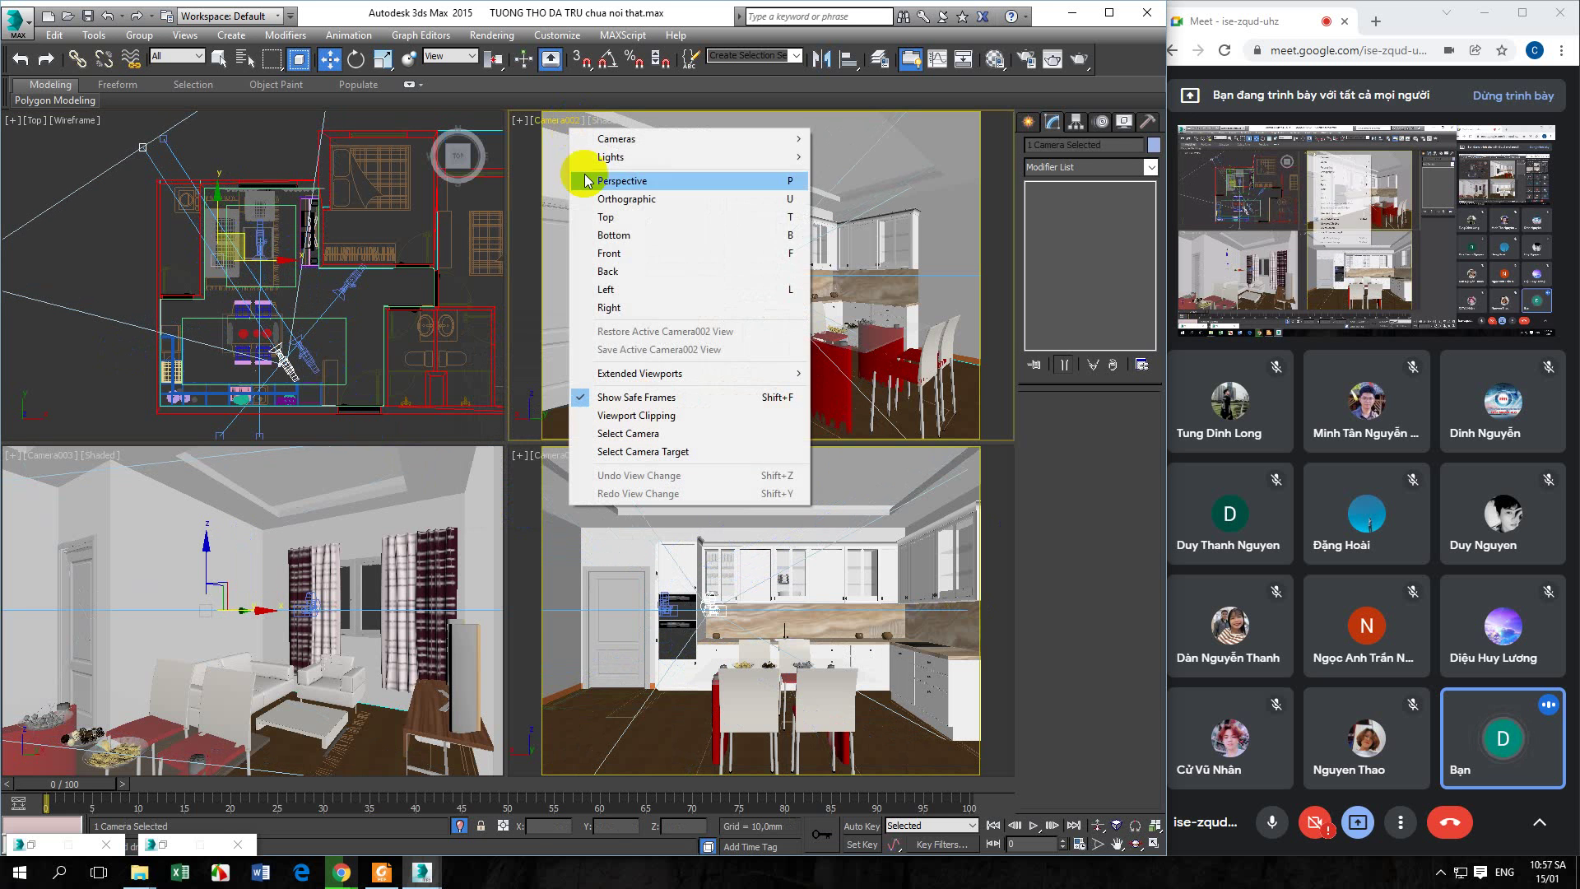
mouse_move(660, 150)
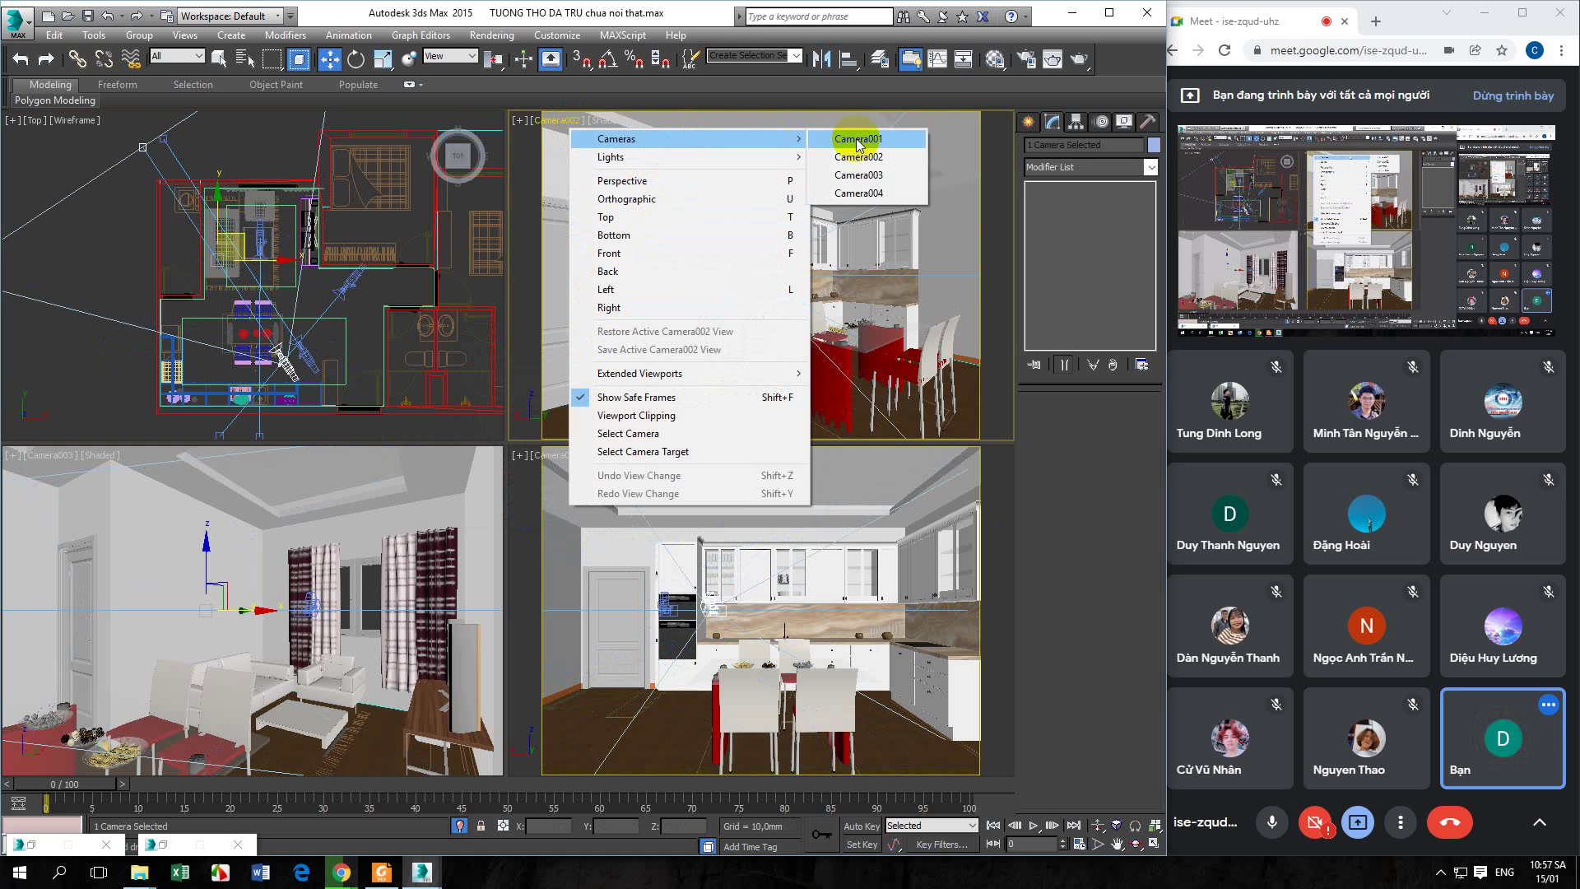
left_click(857, 198)
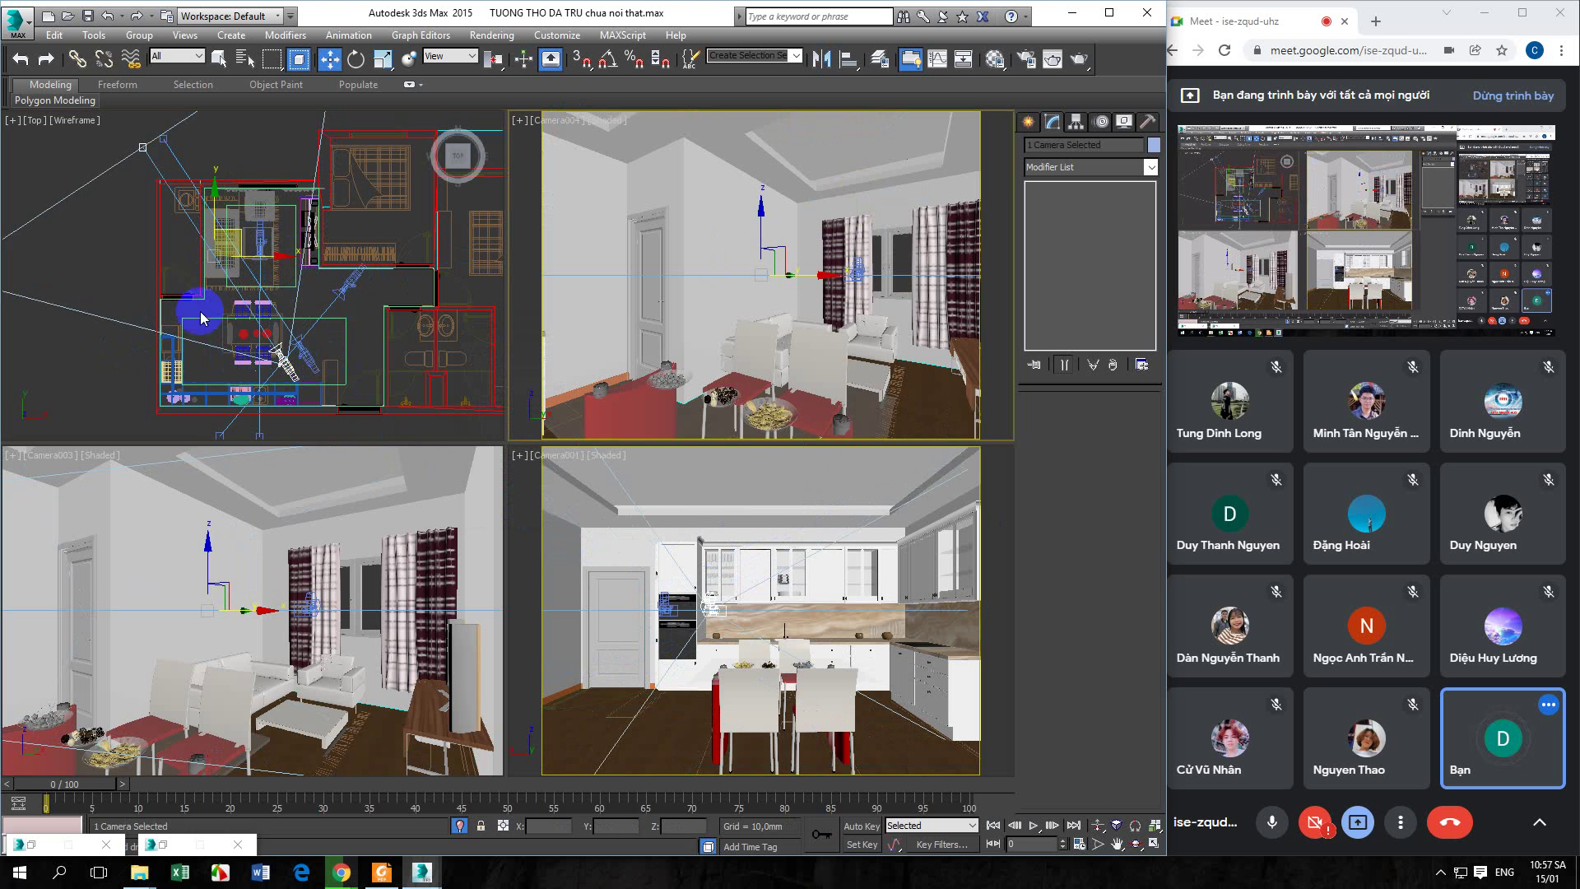
Select Camera004 alone and move it across the dining area to outside the kitchen's exterior wall in the top view
left_click(284, 360)
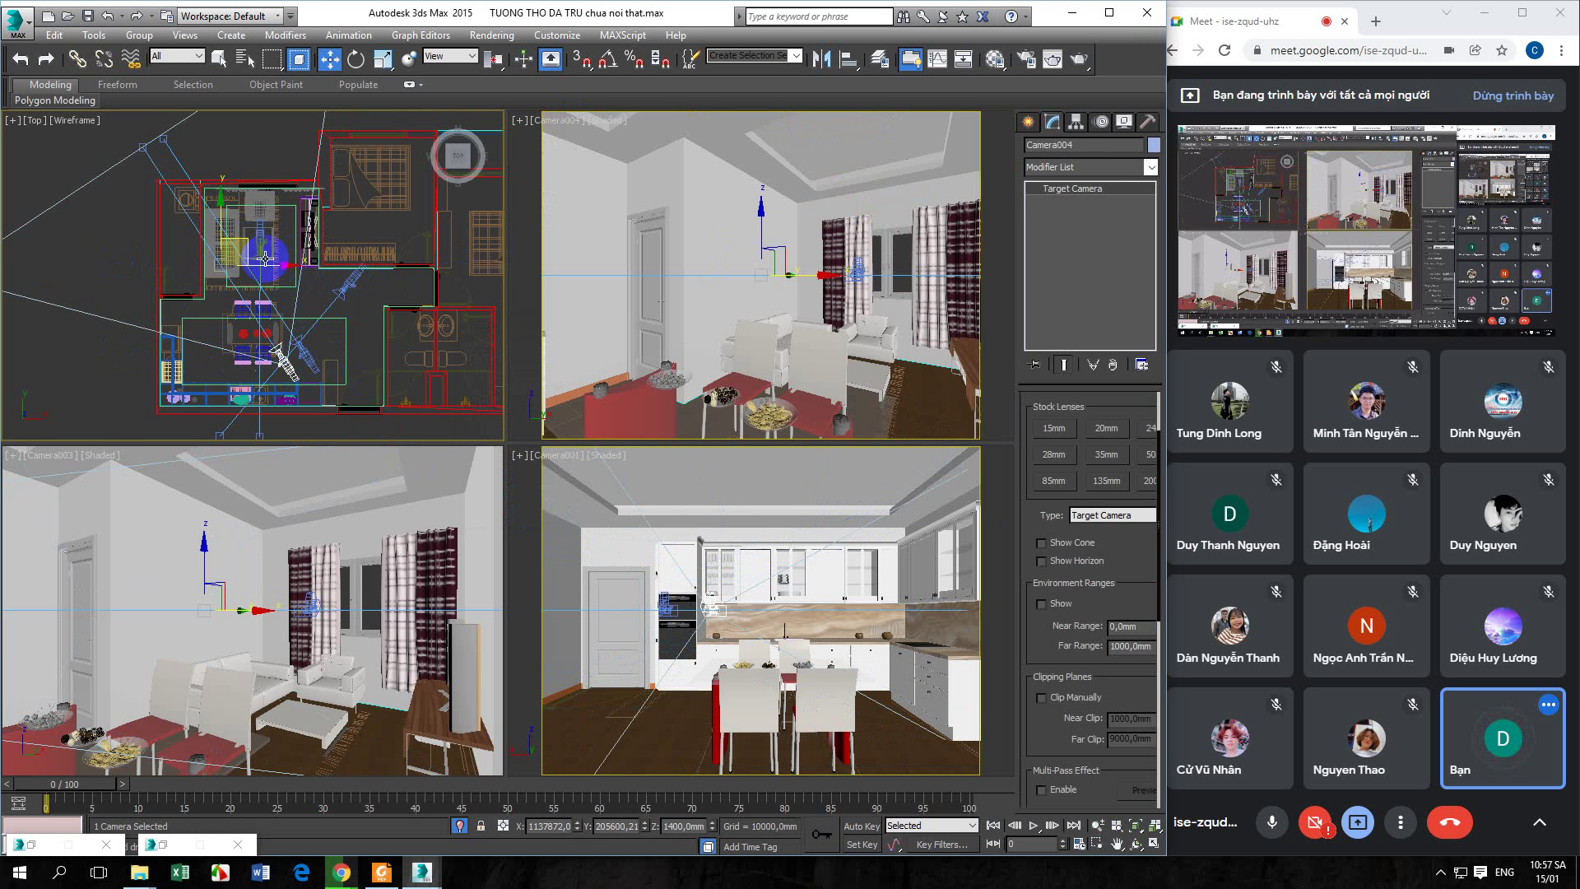
left_click_drag(257, 253, 303, 309)
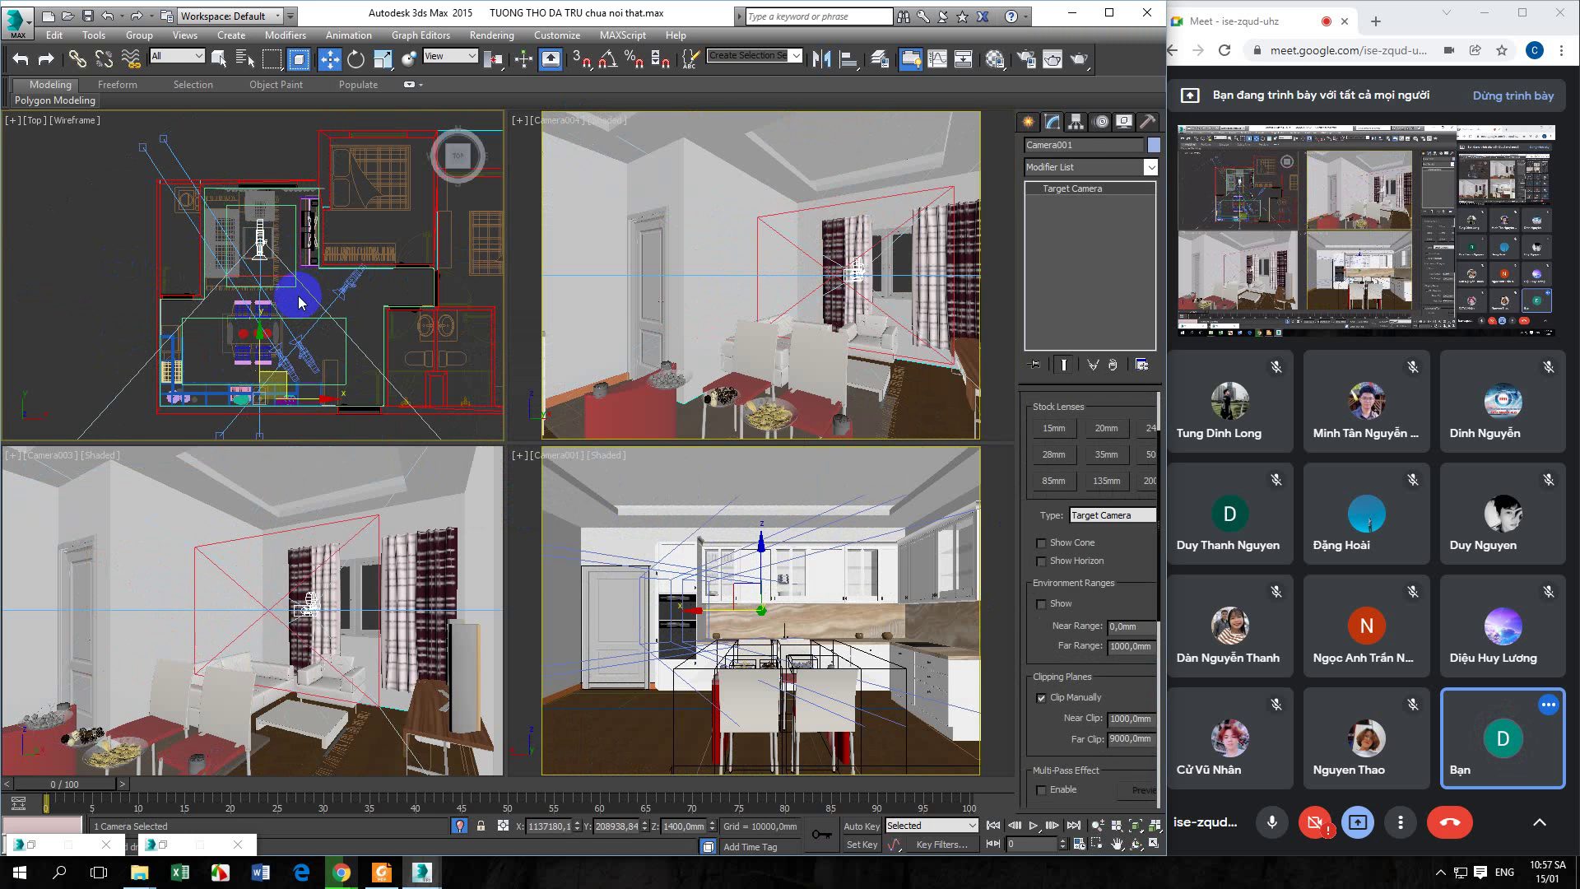
left_click(284, 362)
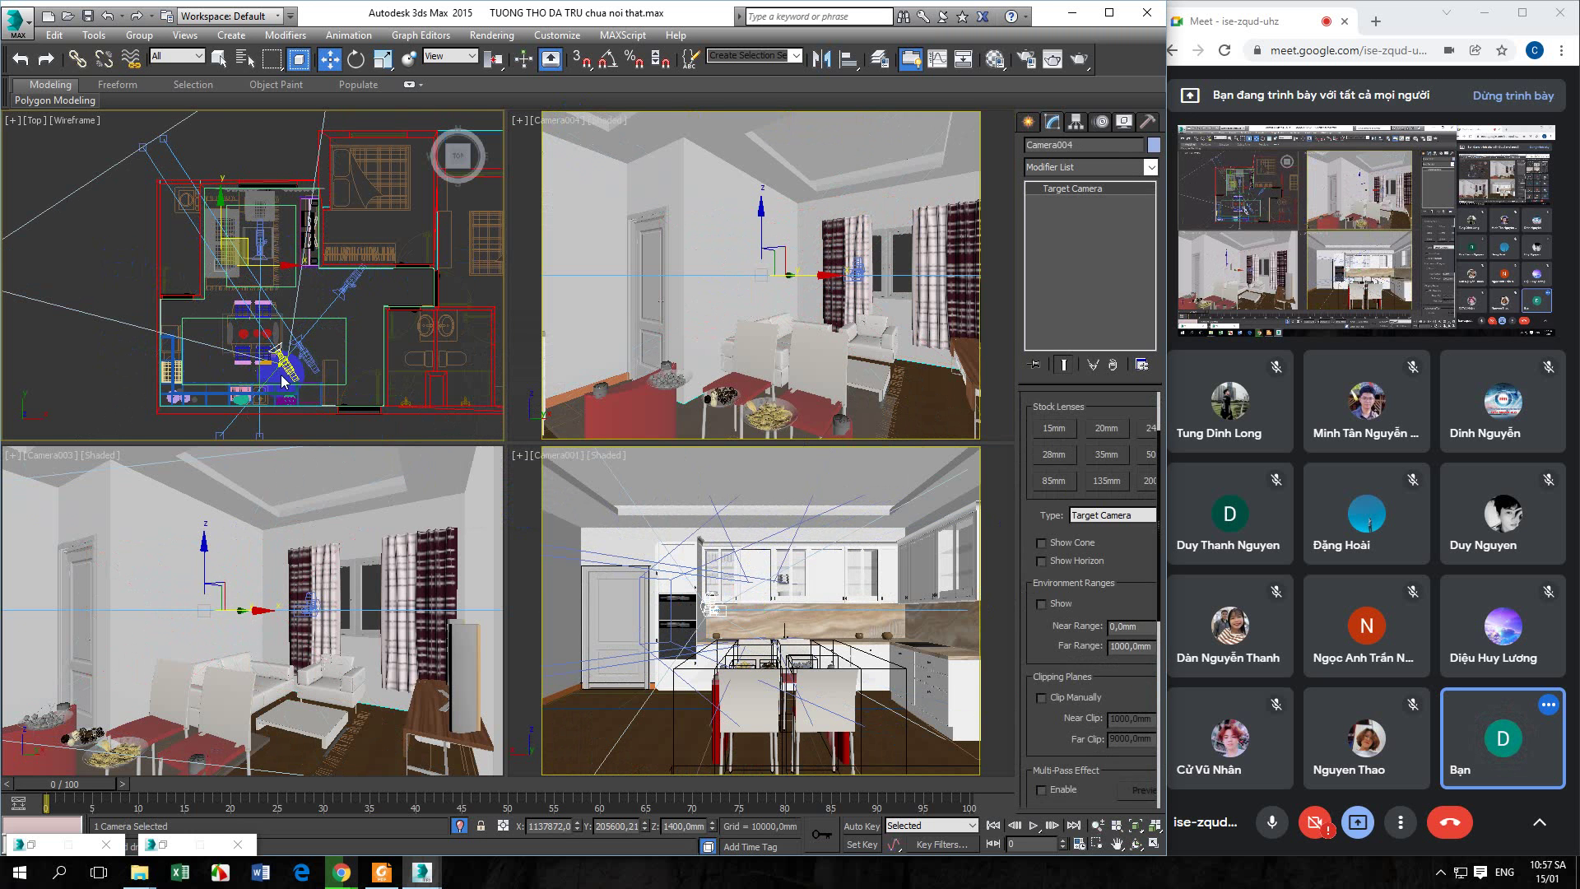
left_click_drag(283, 381, 313, 359)
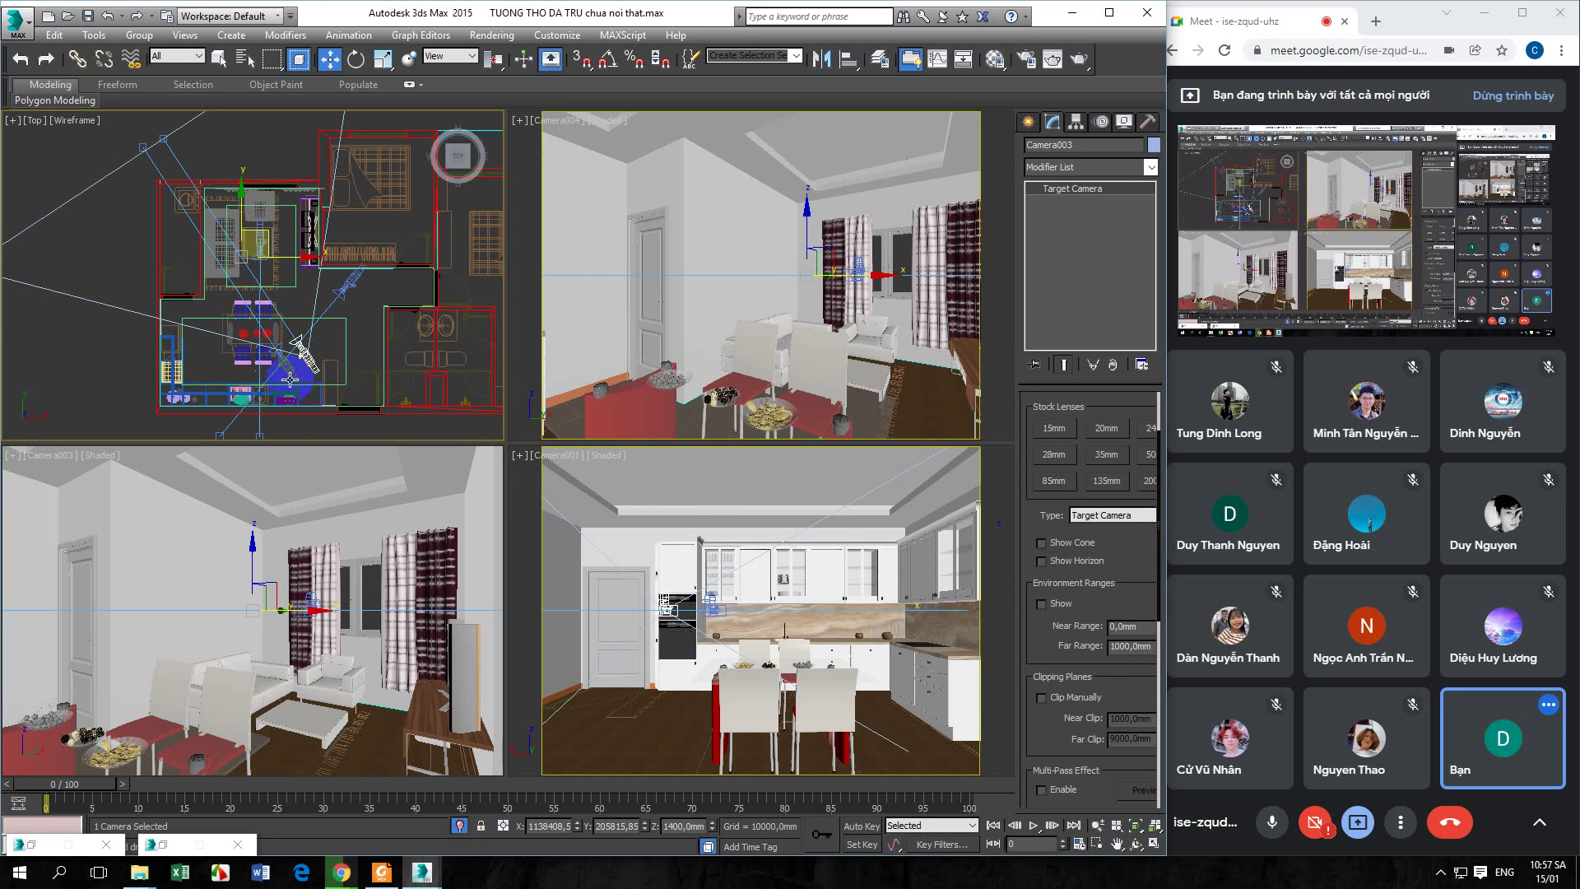
left_click(288, 371)
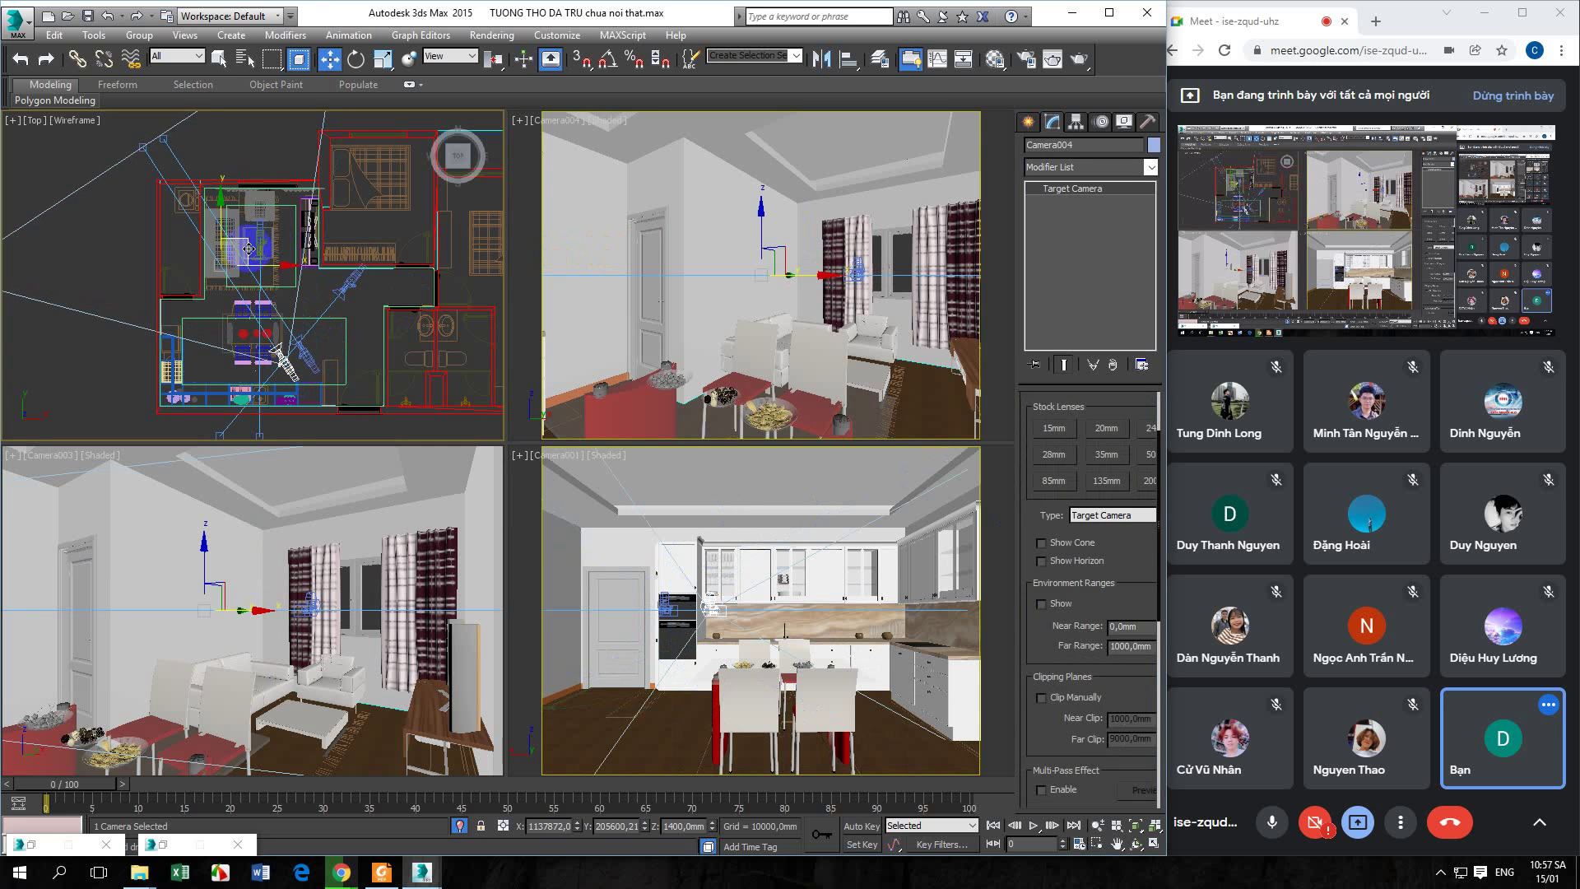
left_click_drag(249, 249, 51, 245)
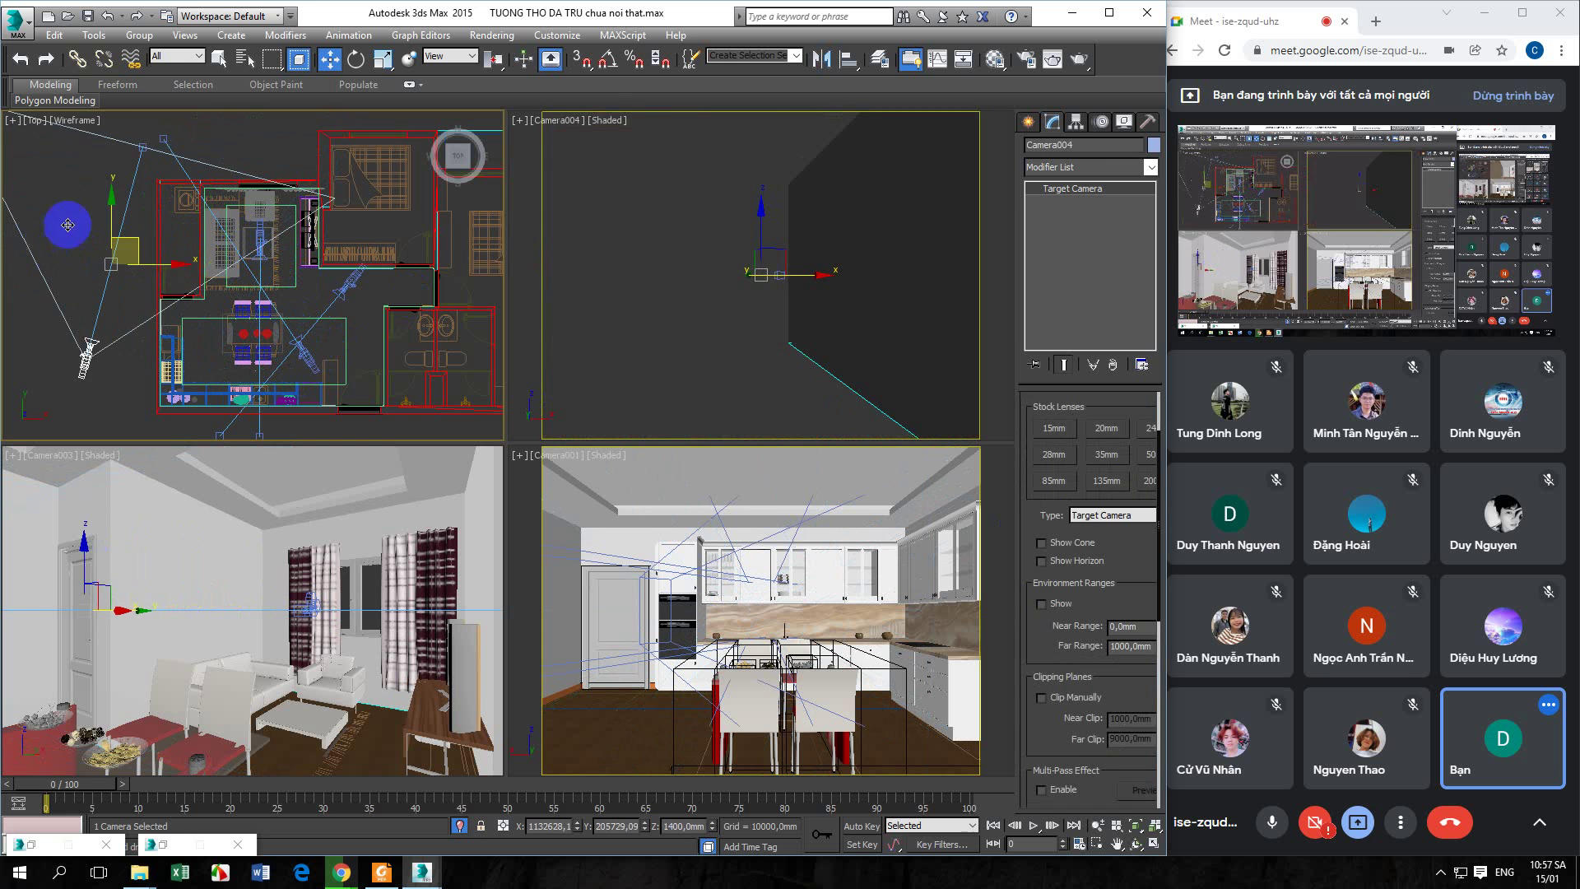
Move Camera004's target across the living room to outside the bedroom's exterior wall in the top view
left_click(141, 149)
left_click_drag(169, 129, 369, 139)
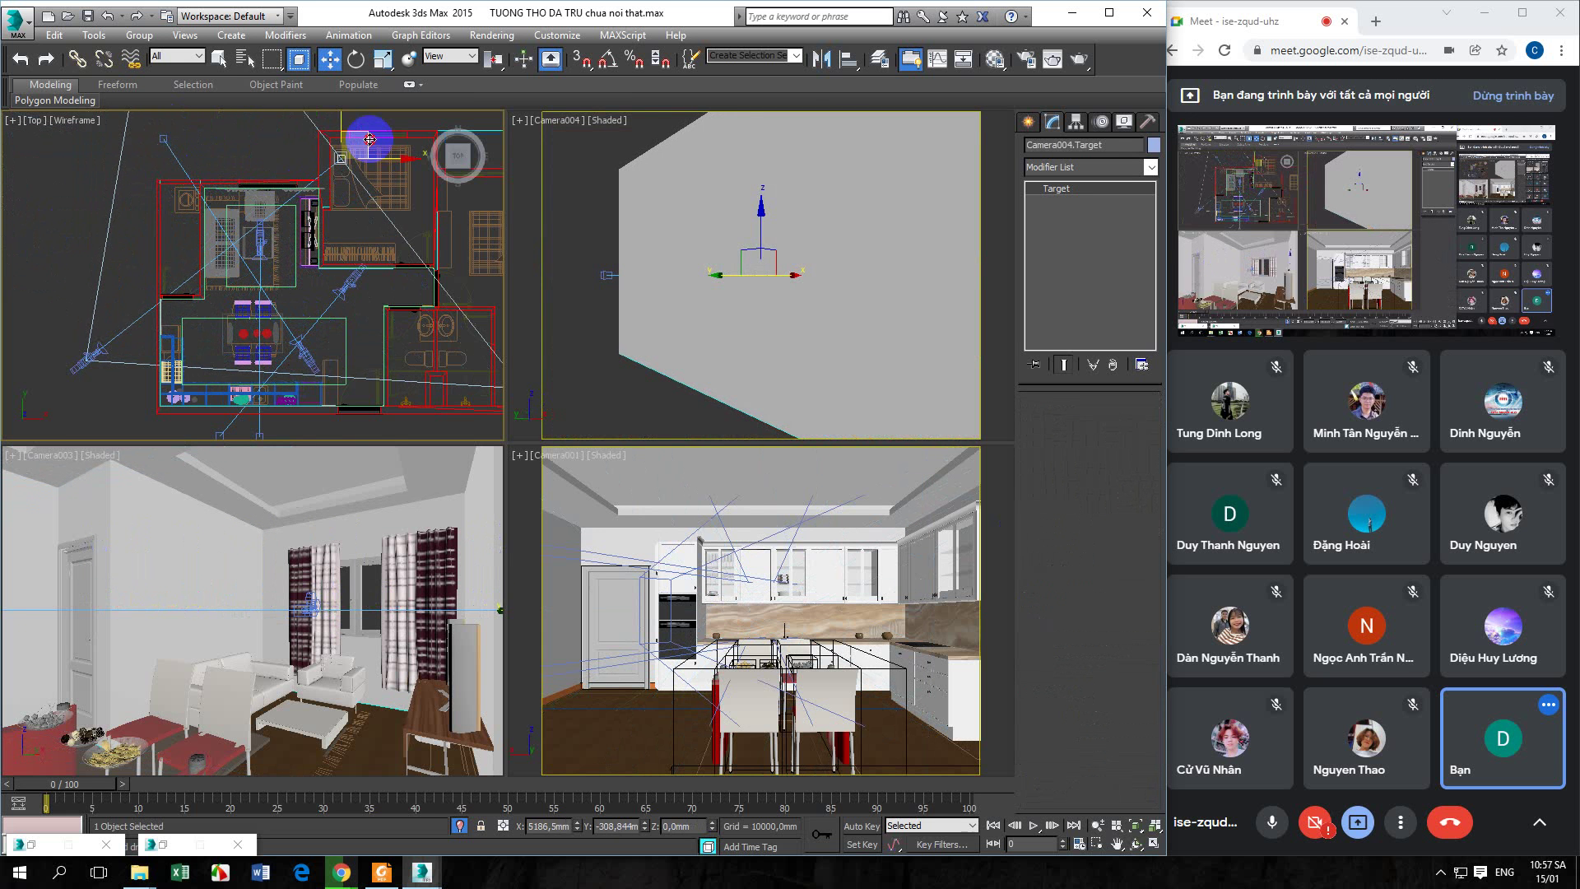
middle_click_drag(371, 145, 313, 228)
left_click_drag(299, 229, 344, 169)
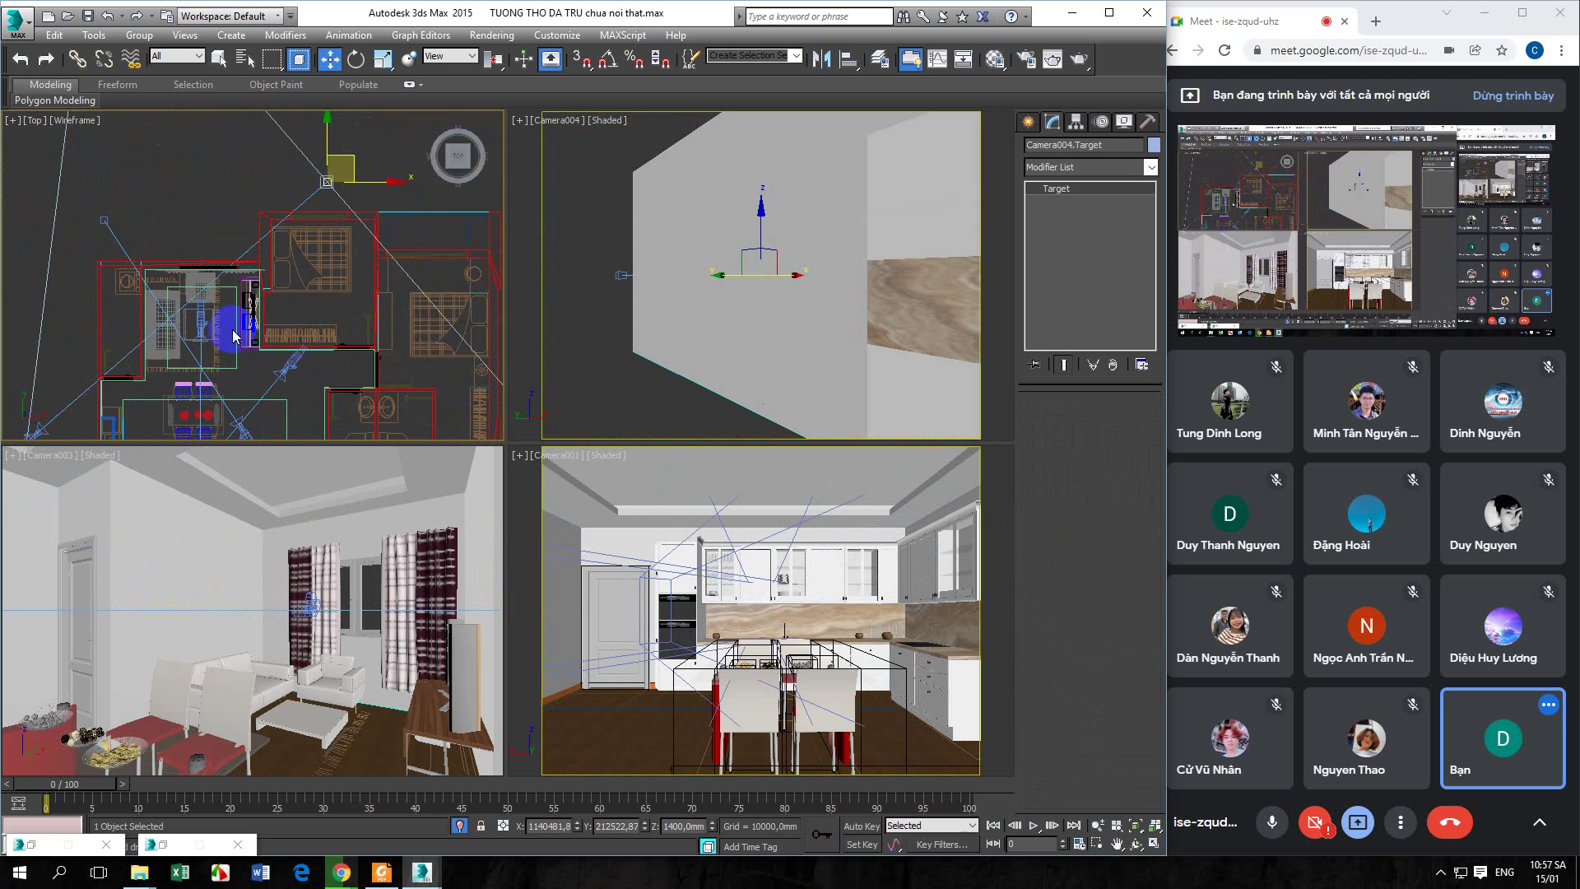
middle_click_drag(248, 303, 284, 244)
Move Camera004 inside beside the dining table and shift its target toward the living room to frame the sofa, window and TV
left_click(69, 374)
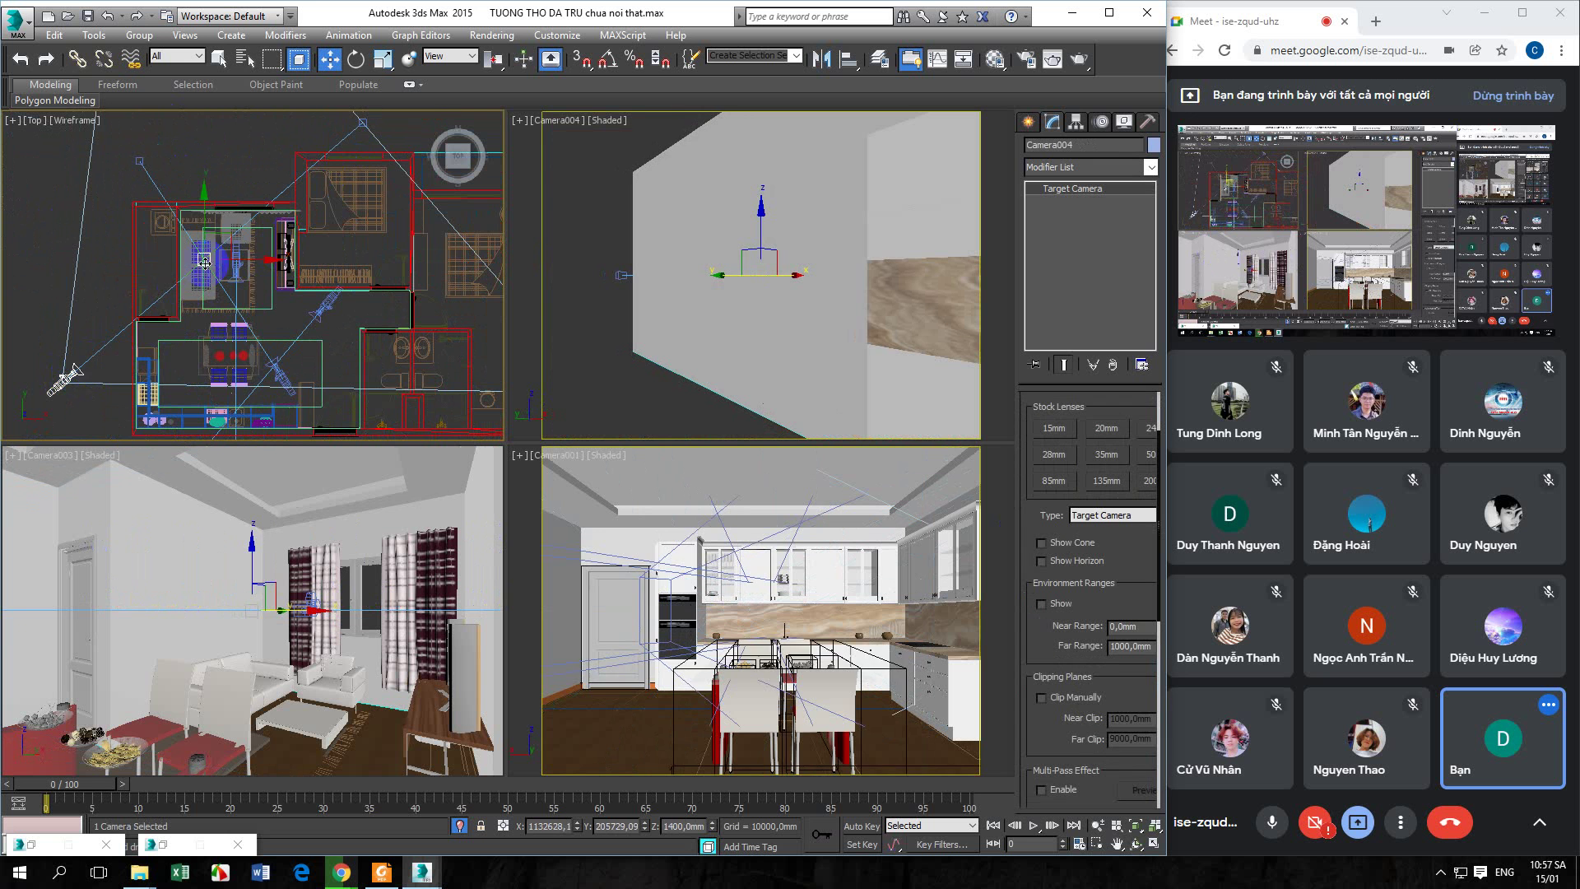
left_click_drag(204, 261, 341, 228)
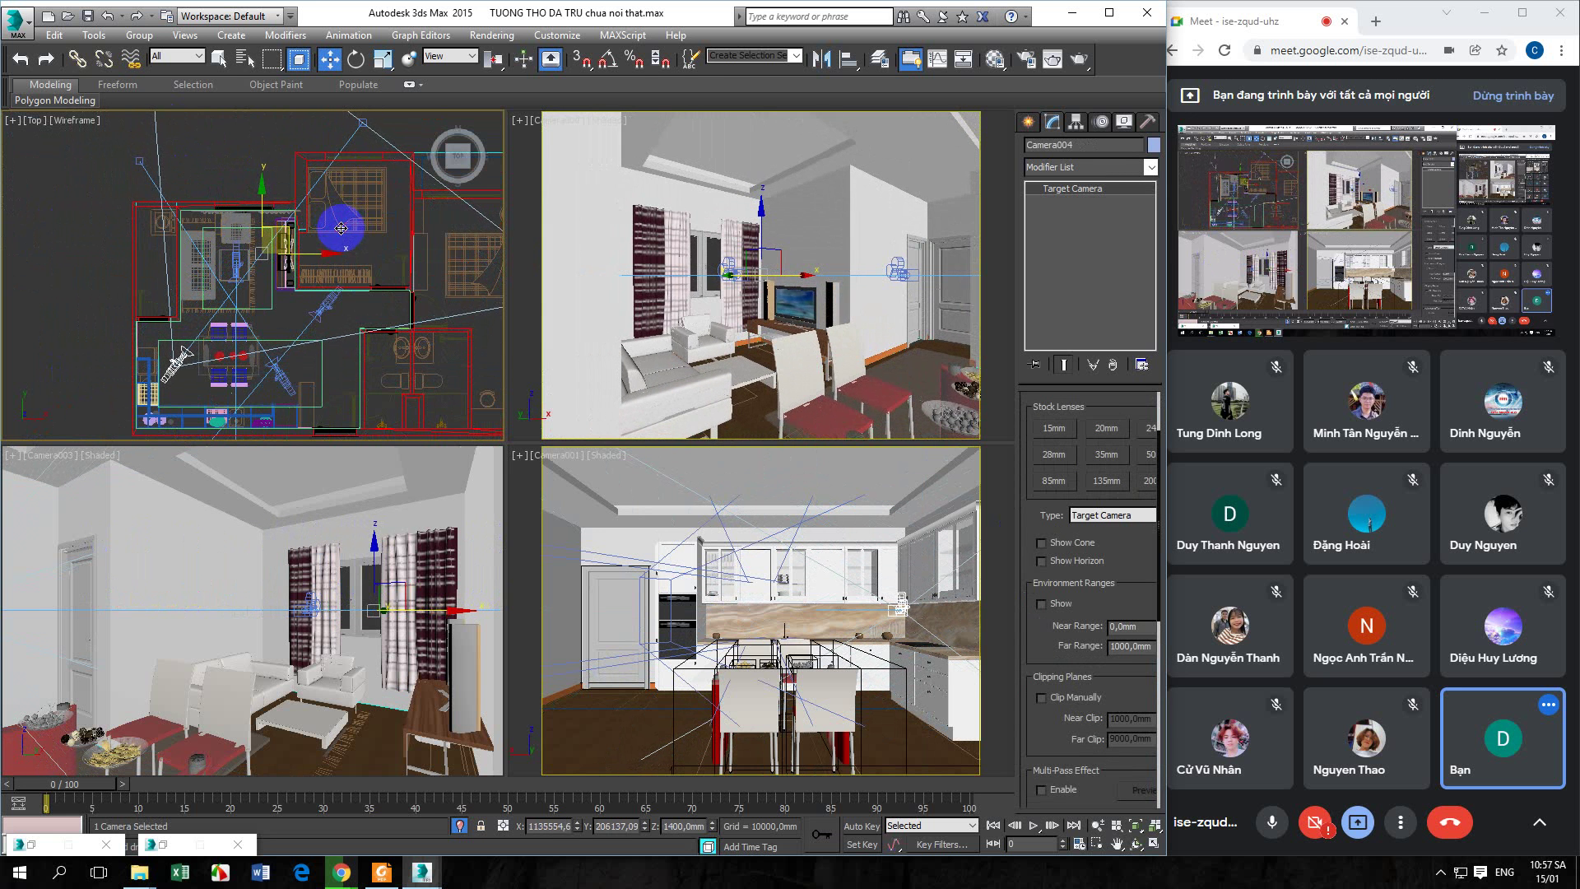
middle_click_drag(340, 228, 334, 241)
left_click(356, 135)
middle_click_drag(364, 148, 356, 163)
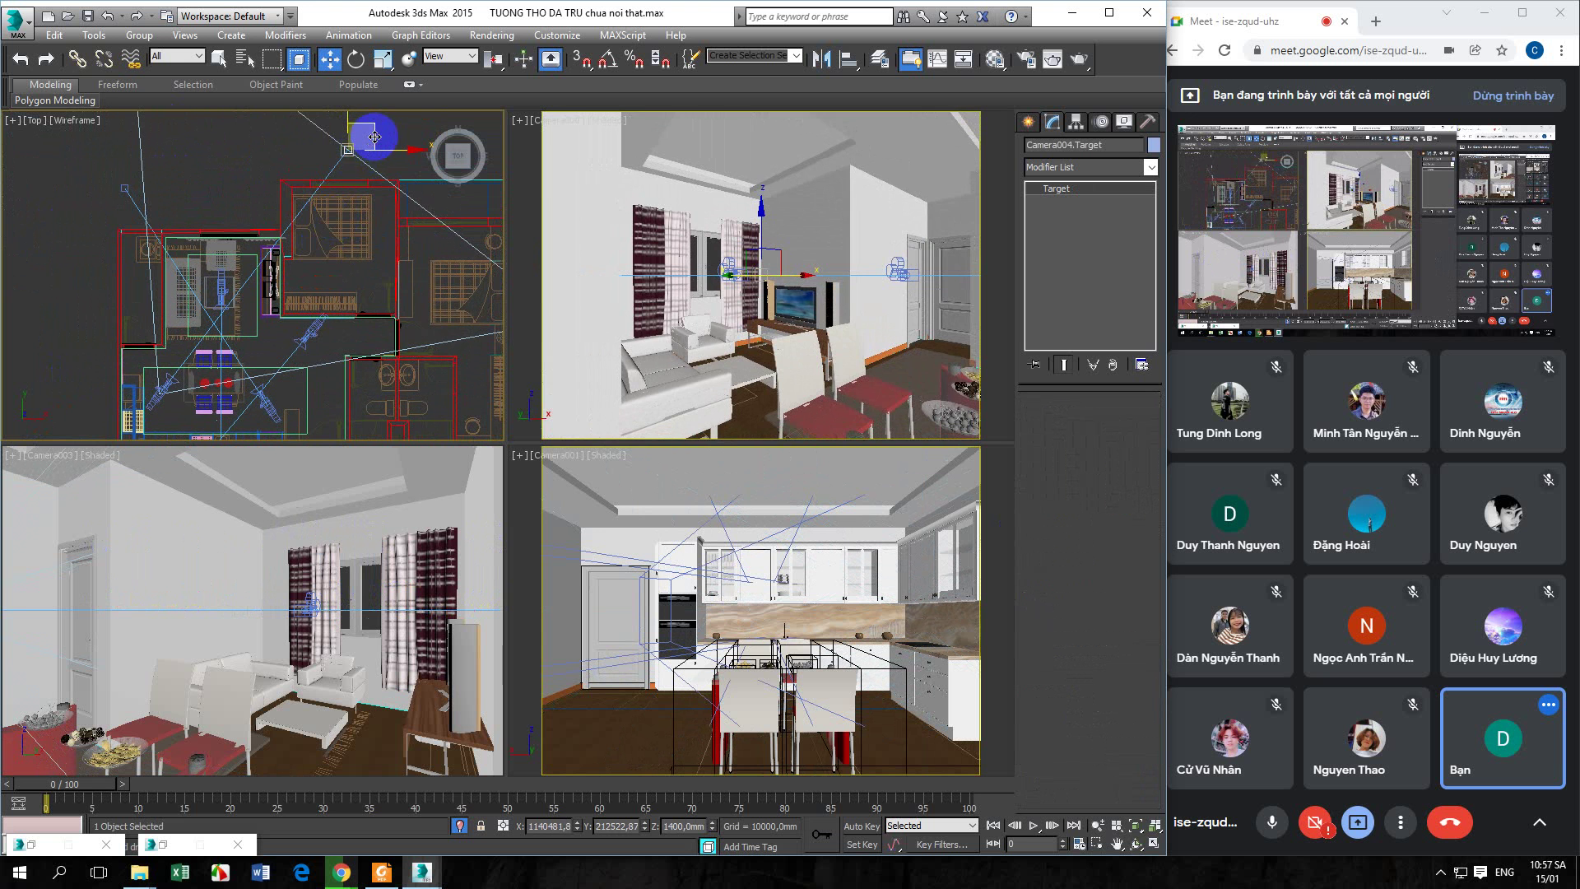
left_click_drag(374, 136, 340, 136)
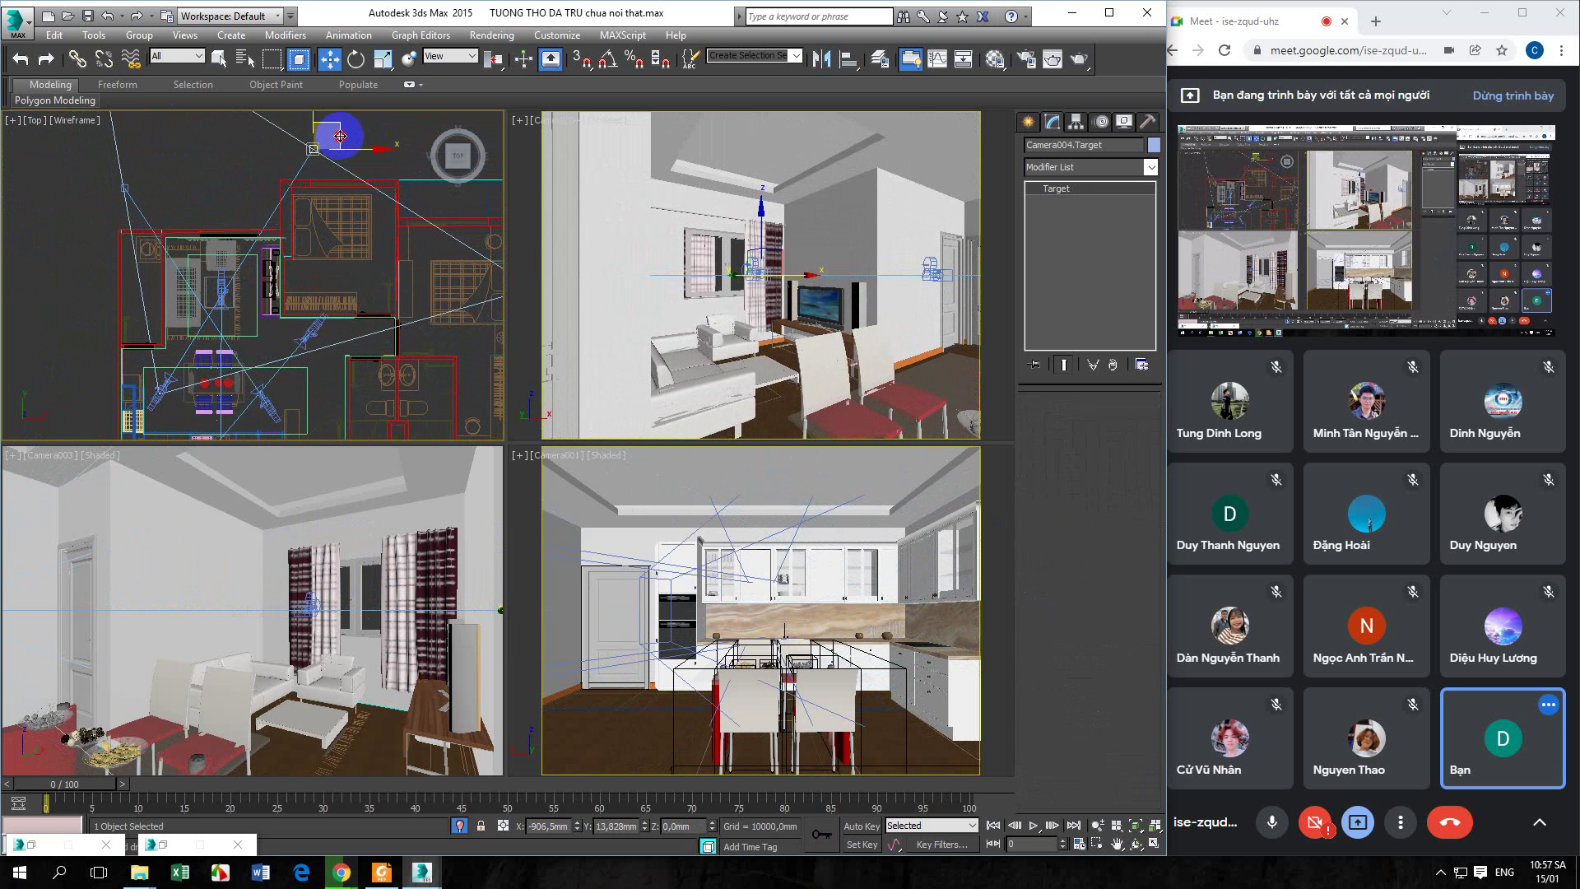
left_click(166, 389)
left_click_drag(251, 269, 276, 253)
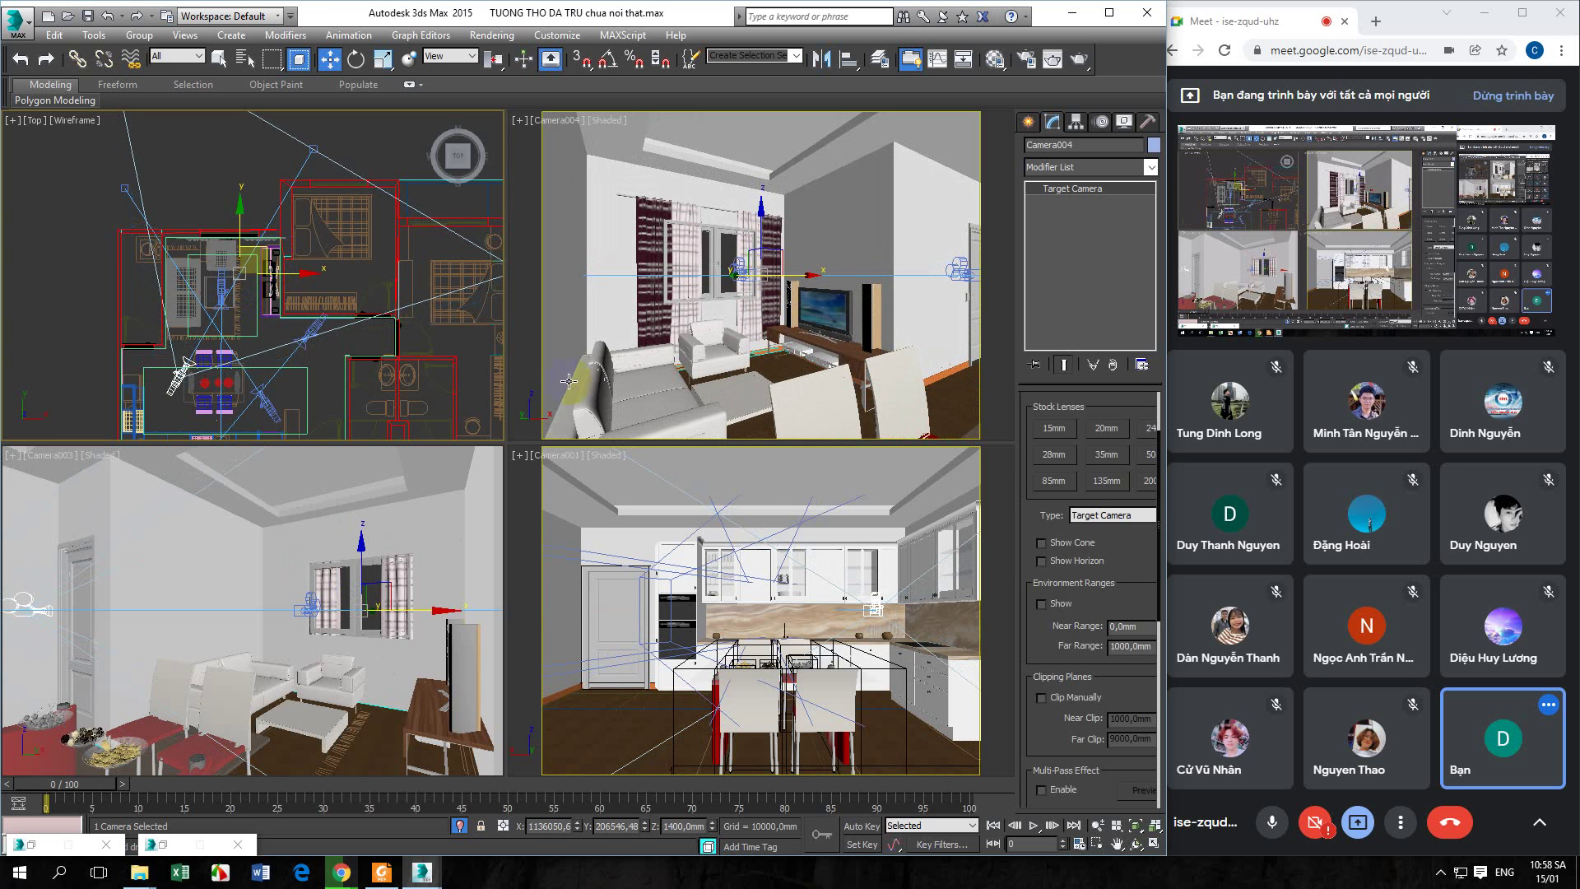
Try the 15 mm, 20 mm and 24 mm stock lenses on Camera004
left_click(1044, 436)
left_click(1098, 430)
left_click(1144, 430)
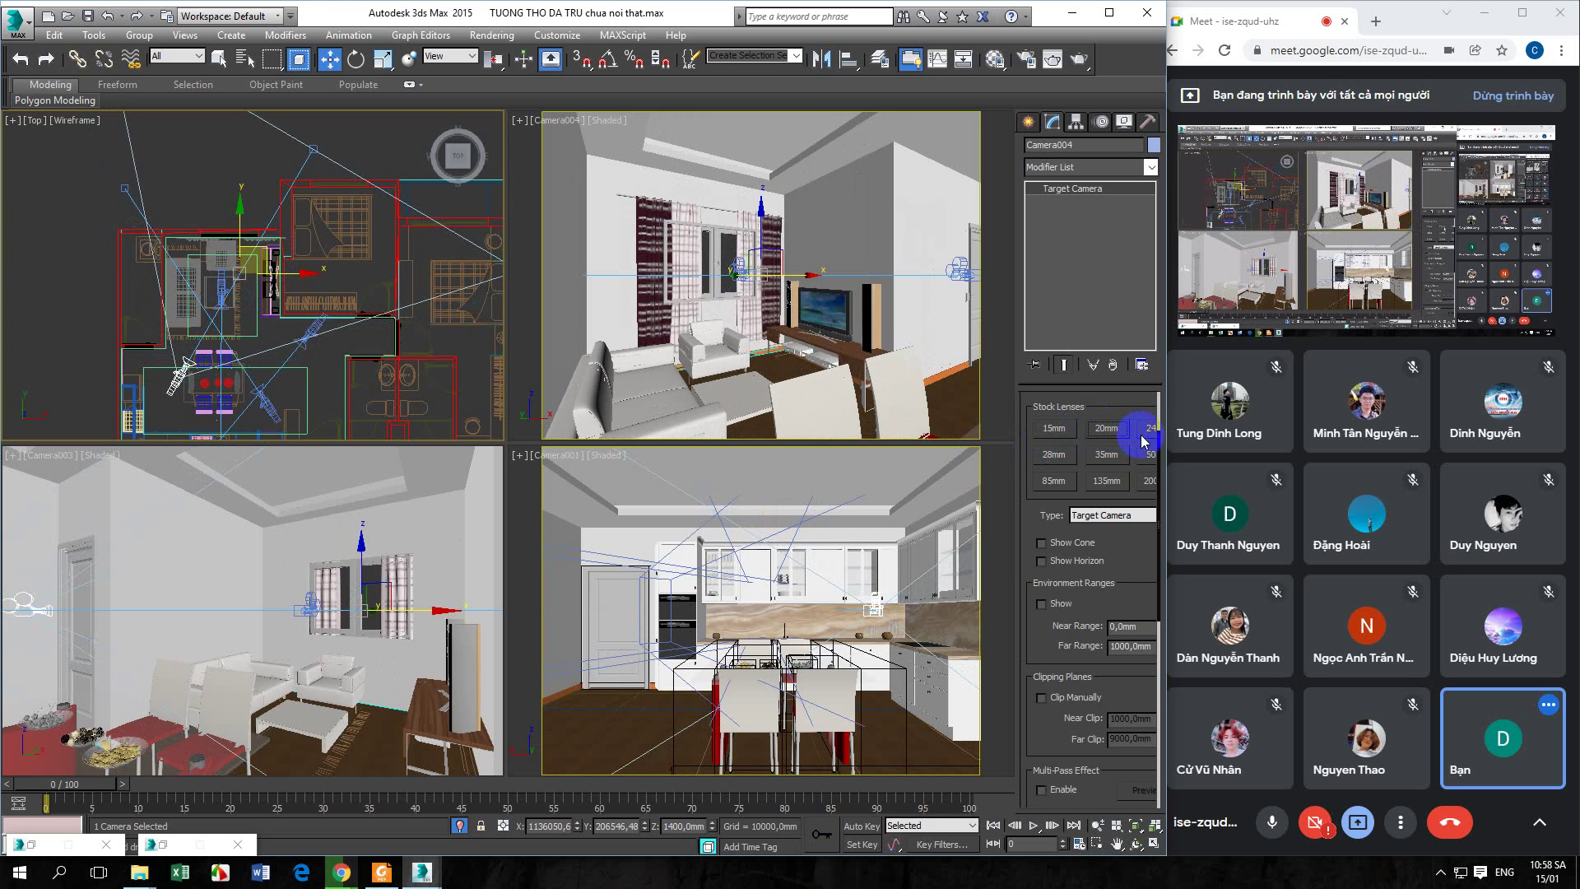
Set Camera004's lens to the 28 mm stock lens and deselect the camera
left_click(1054, 454)
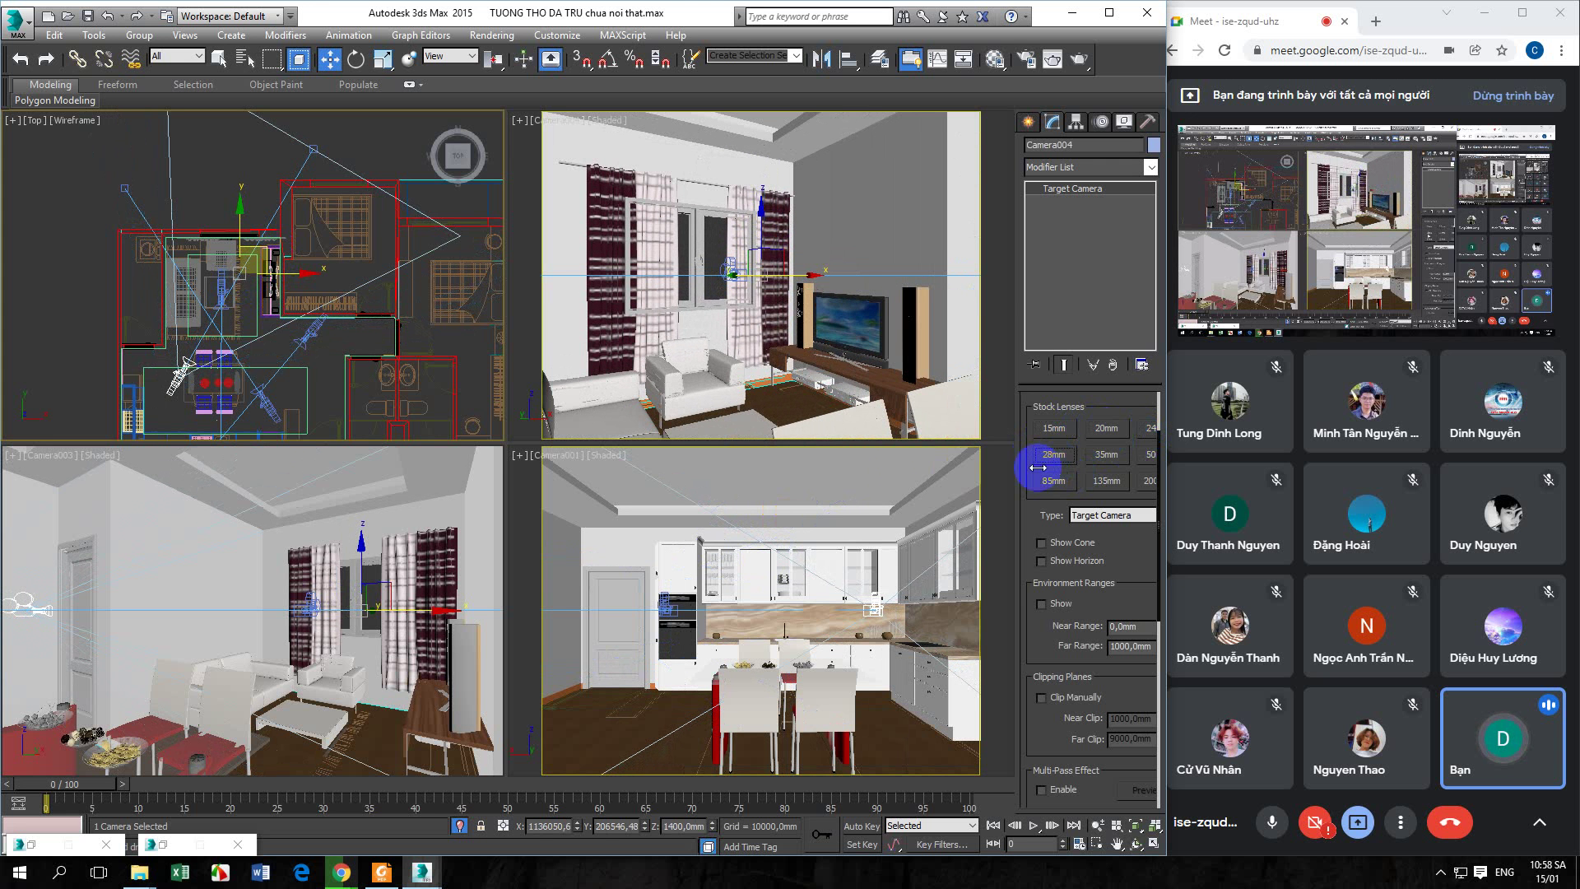
middle_click_drag(203, 381, 220, 358)
left_click(53, 283)
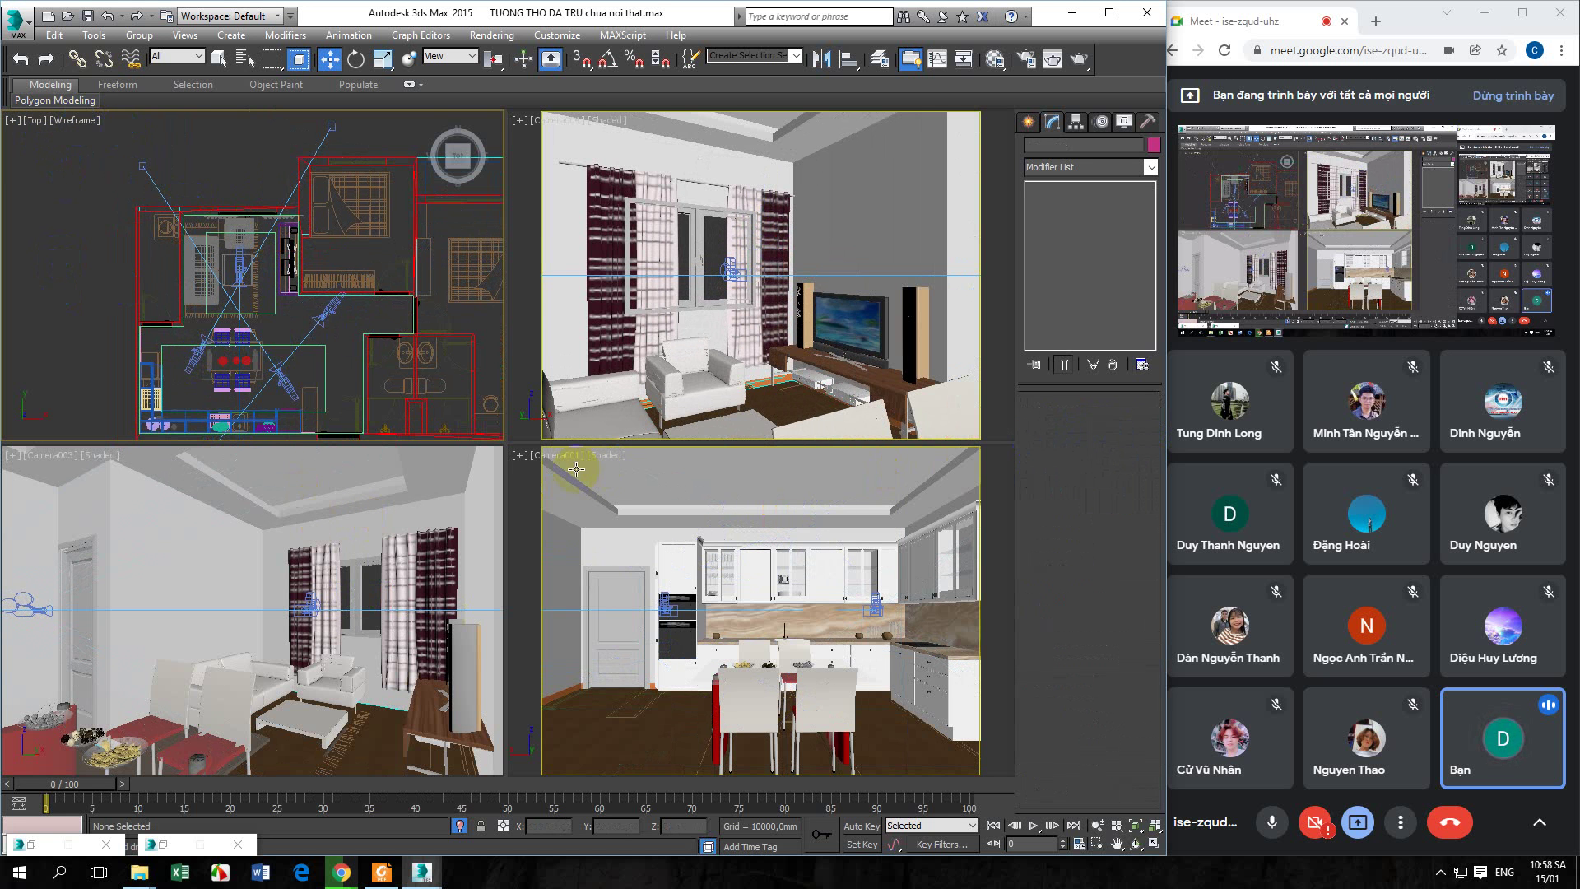
Switch the Top viewport to the Camera001 view and turn off its wireframe display
mouse_move(28, 100)
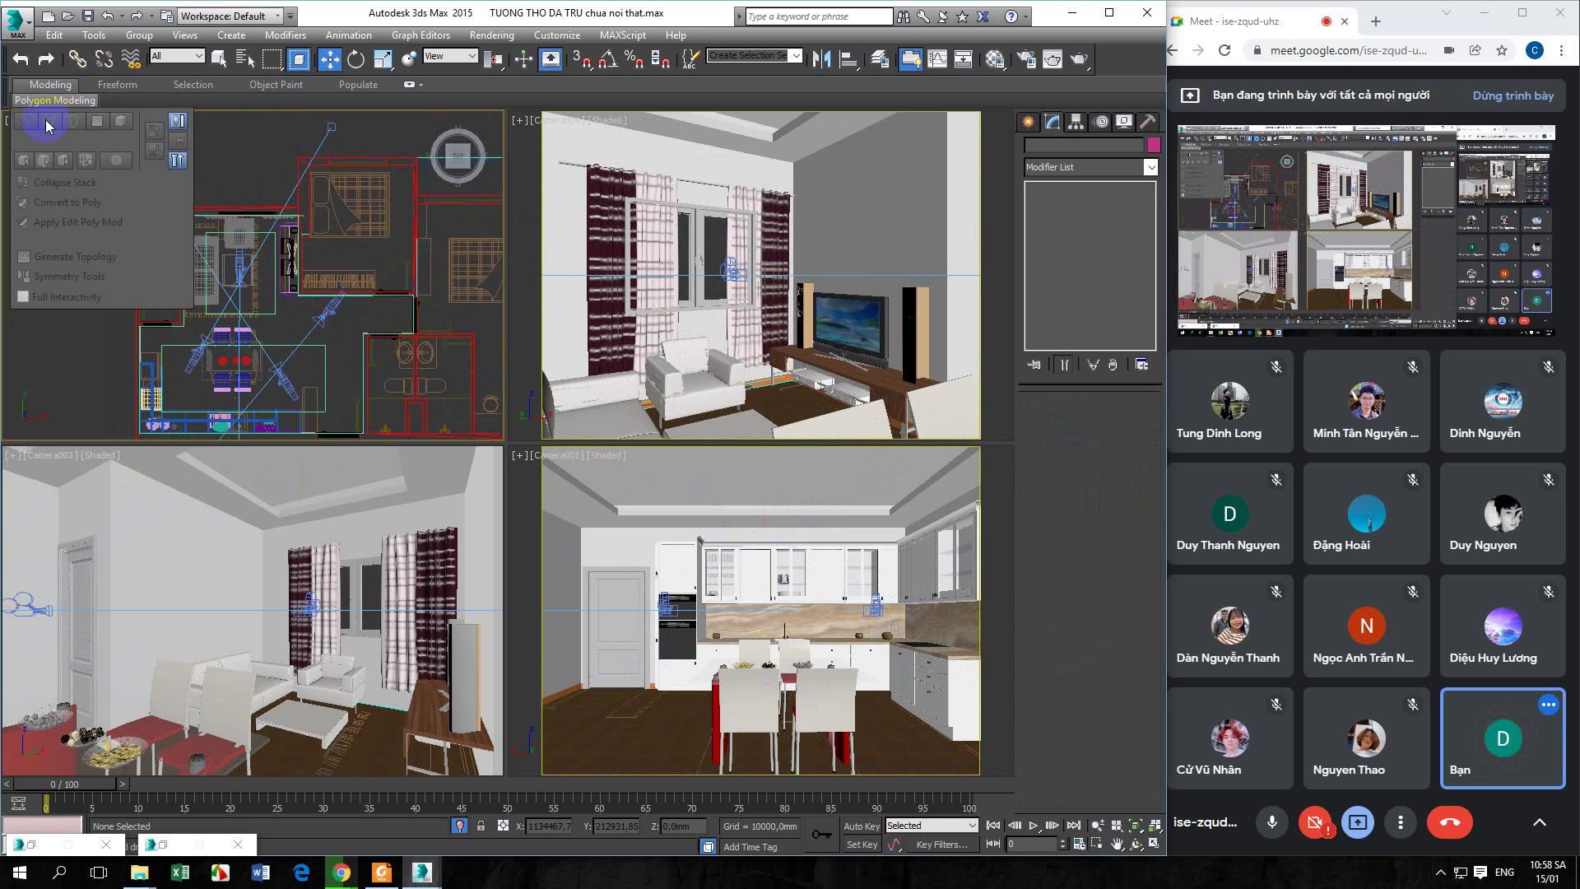
key("c")
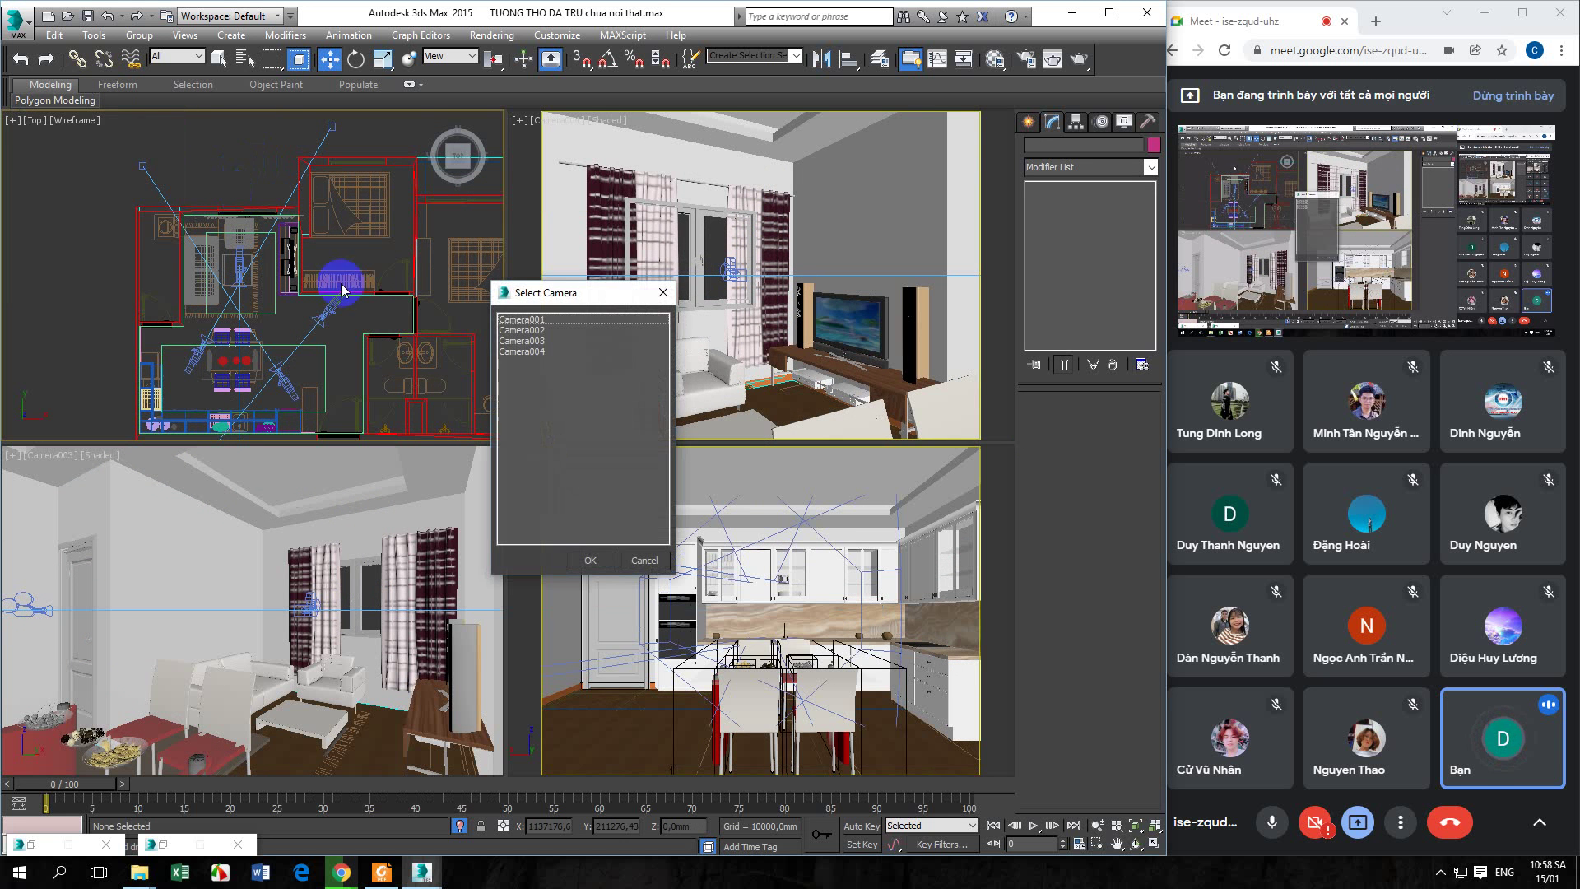
left_click(523, 320)
left_click(592, 562)
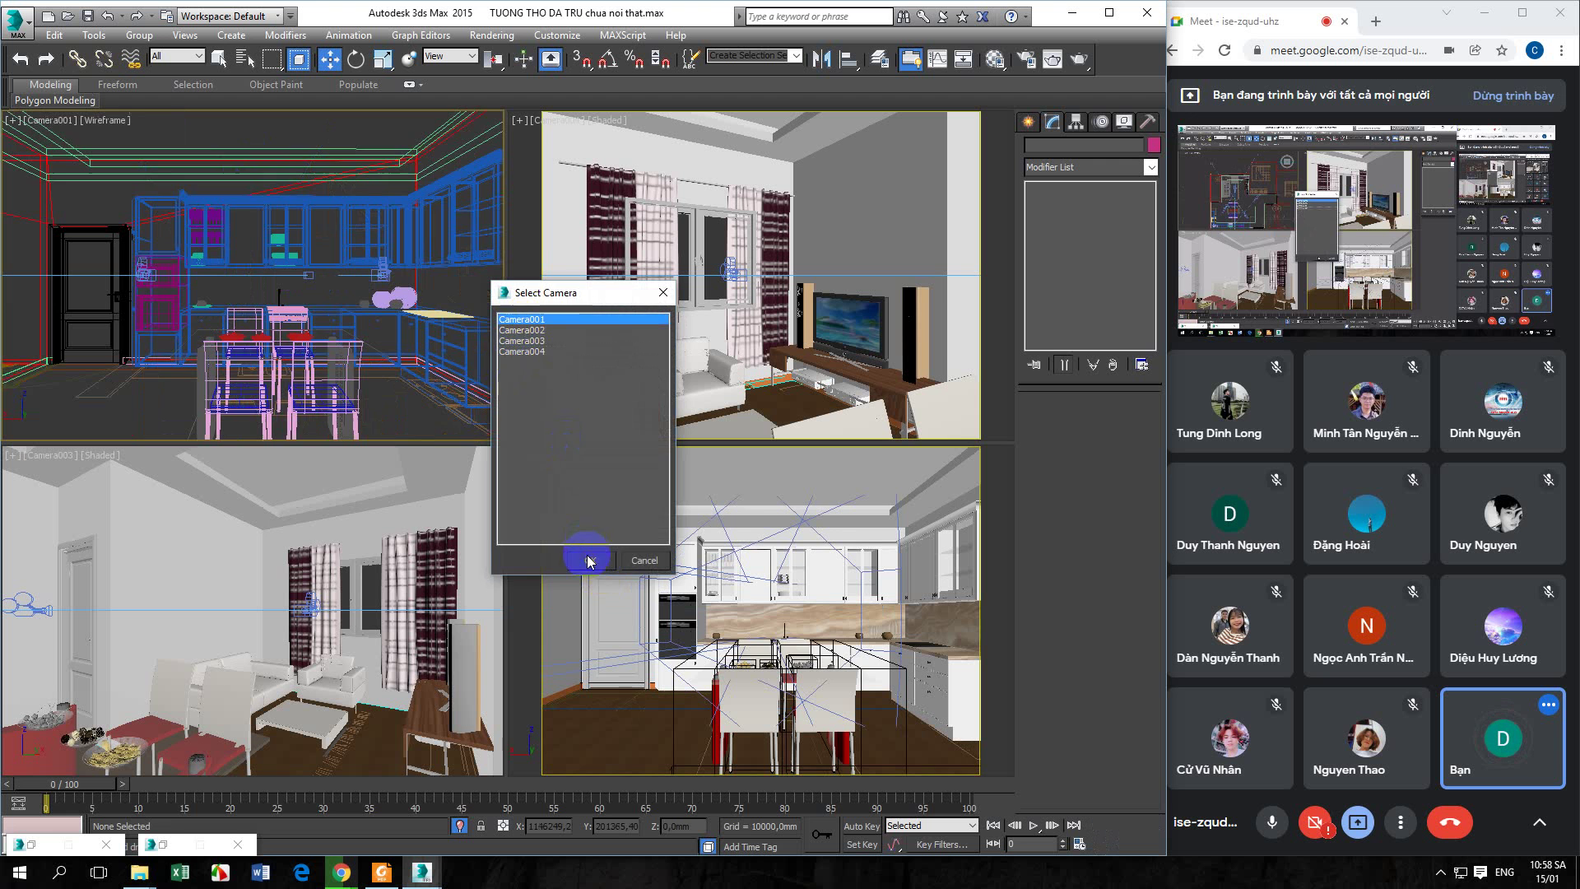
left_click(240, 220)
key("F3")
left_click(121, 183)
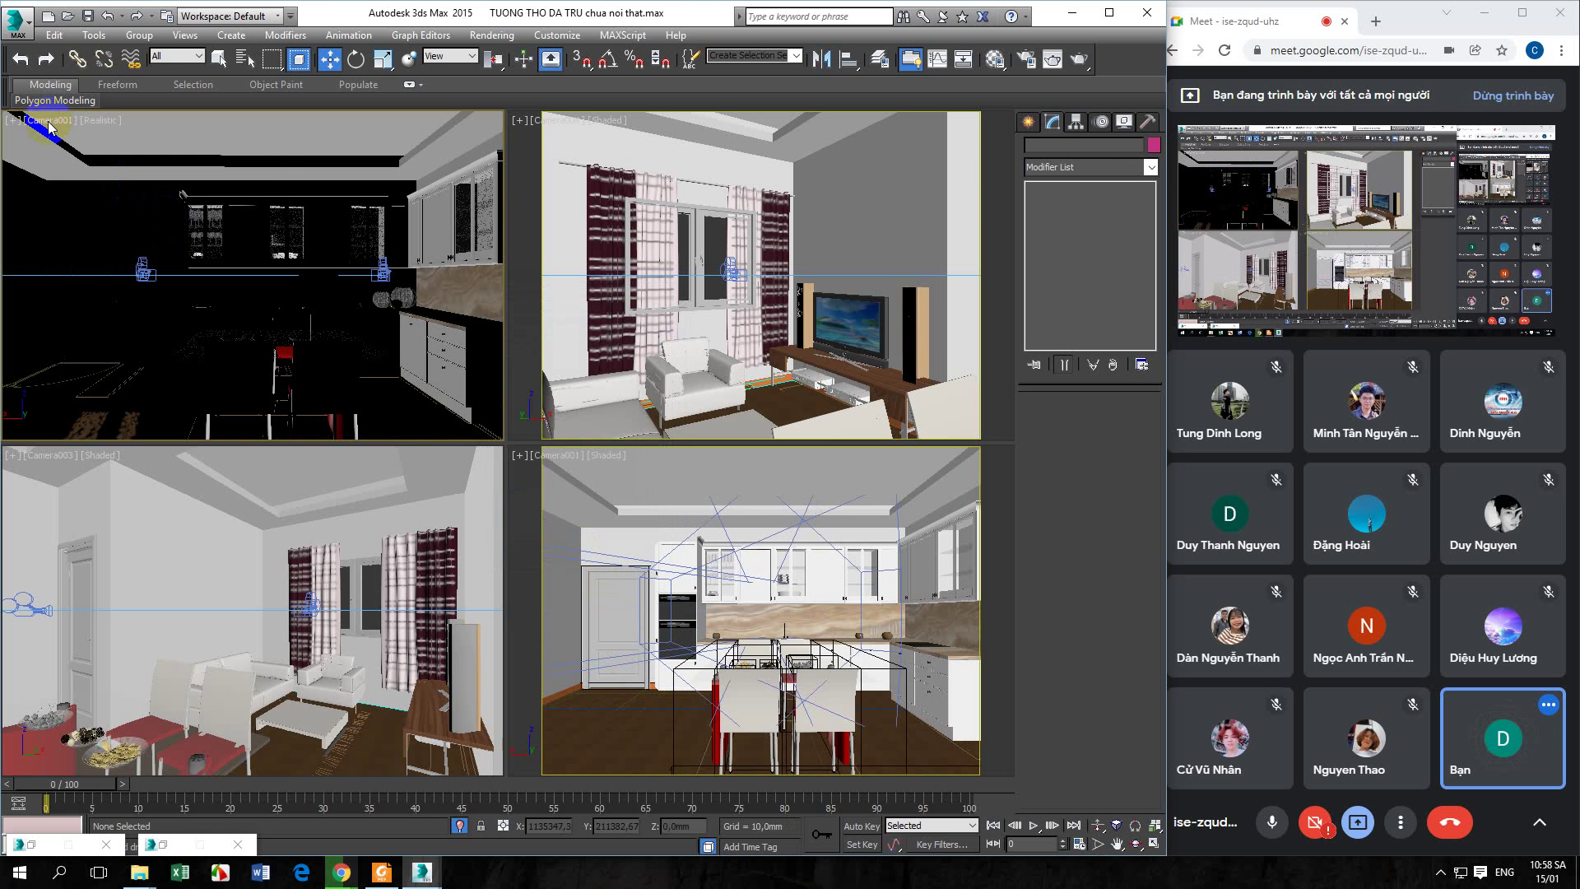
Show safe frames in the wireframe-free Realistic Camera001 viewport and set its display style to Shaded
left_click(49, 123)
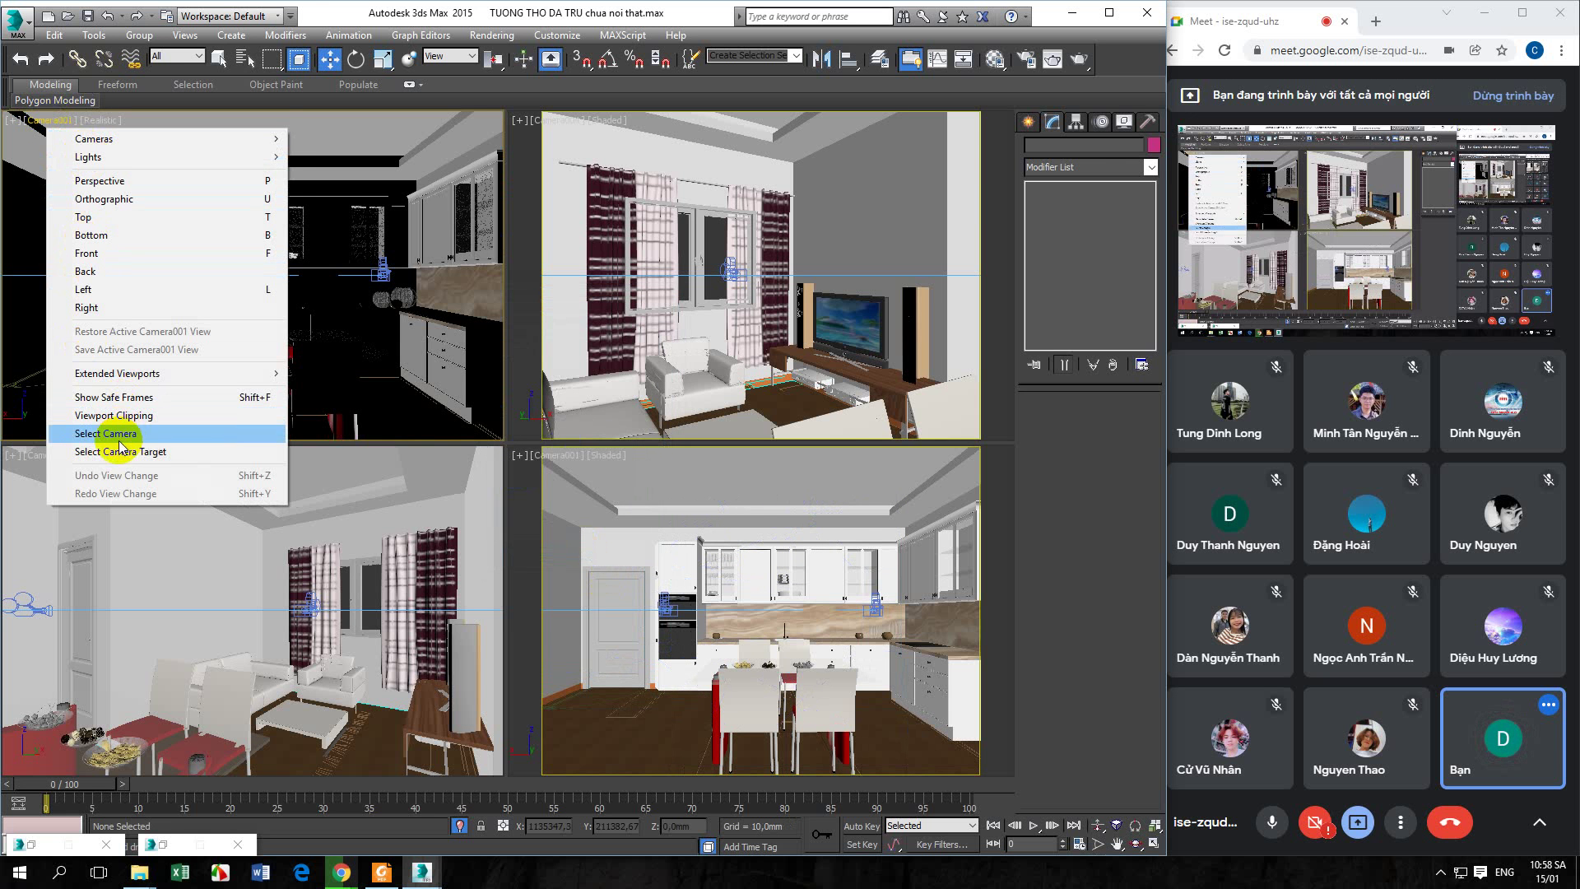
left_click(114, 397)
left_click(102, 122)
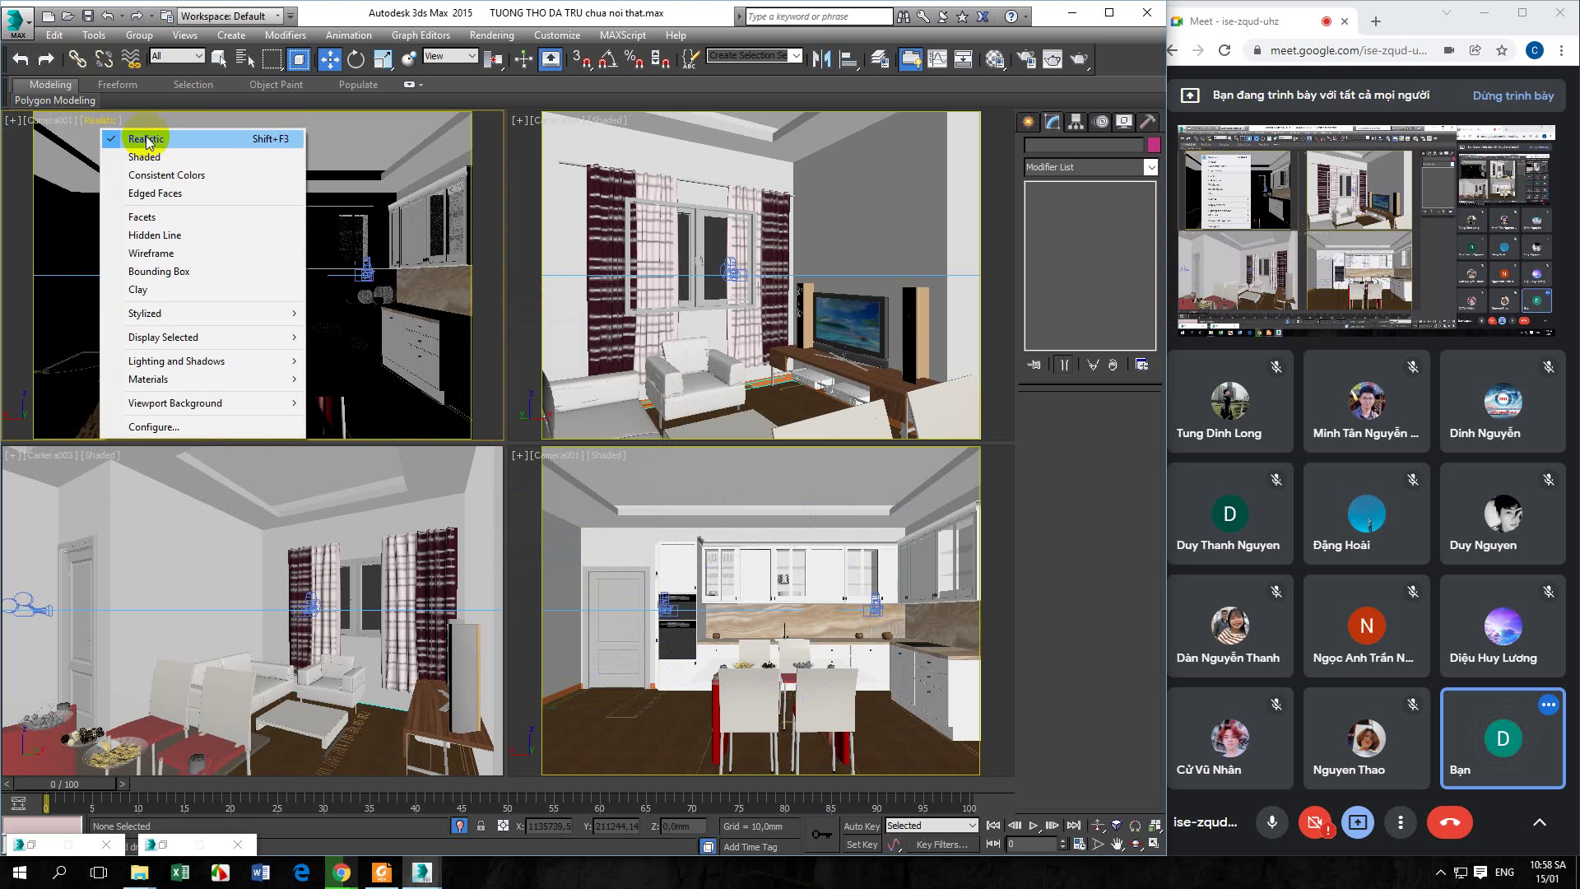
left_click(141, 156)
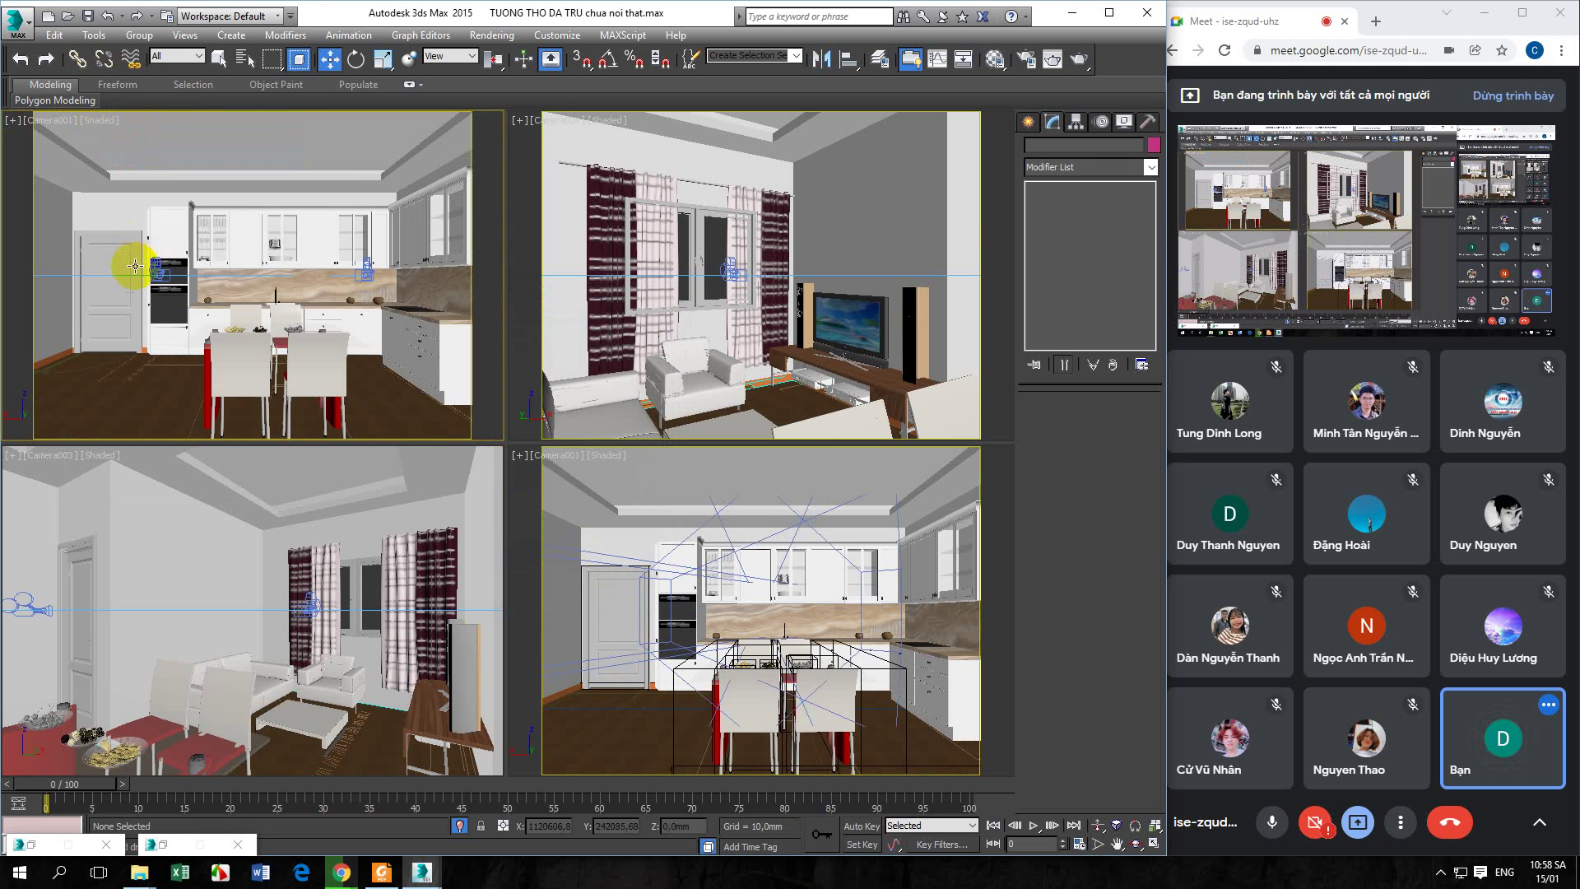
Change the Camera004 viewport to Camera002 and the duplicate Camera001 viewport below it to Camera004
left_click(556, 122)
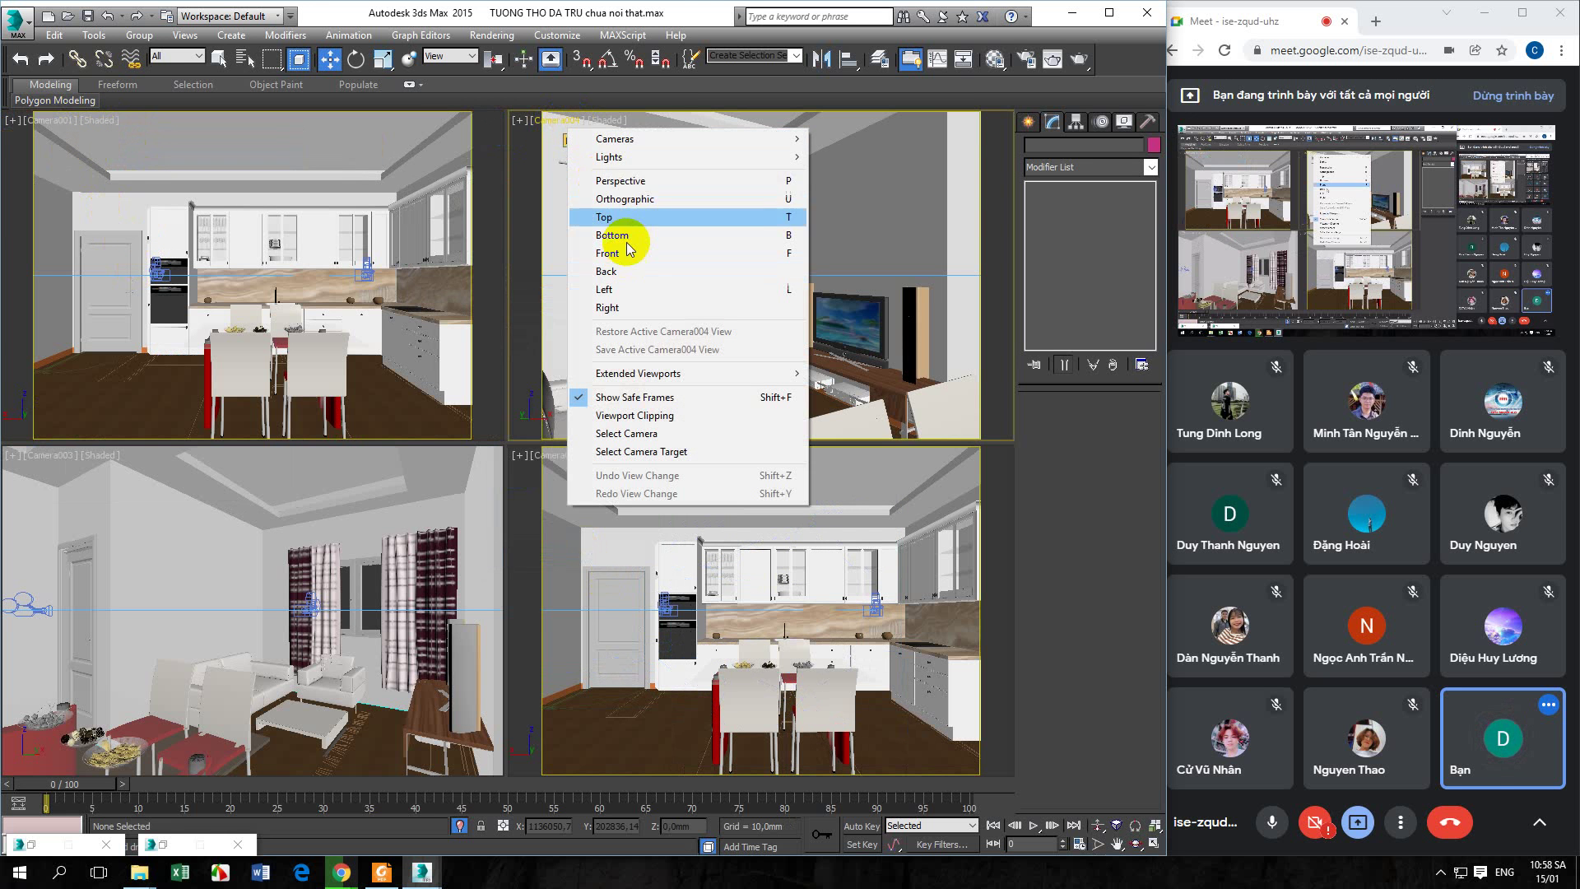
left_click(860, 157)
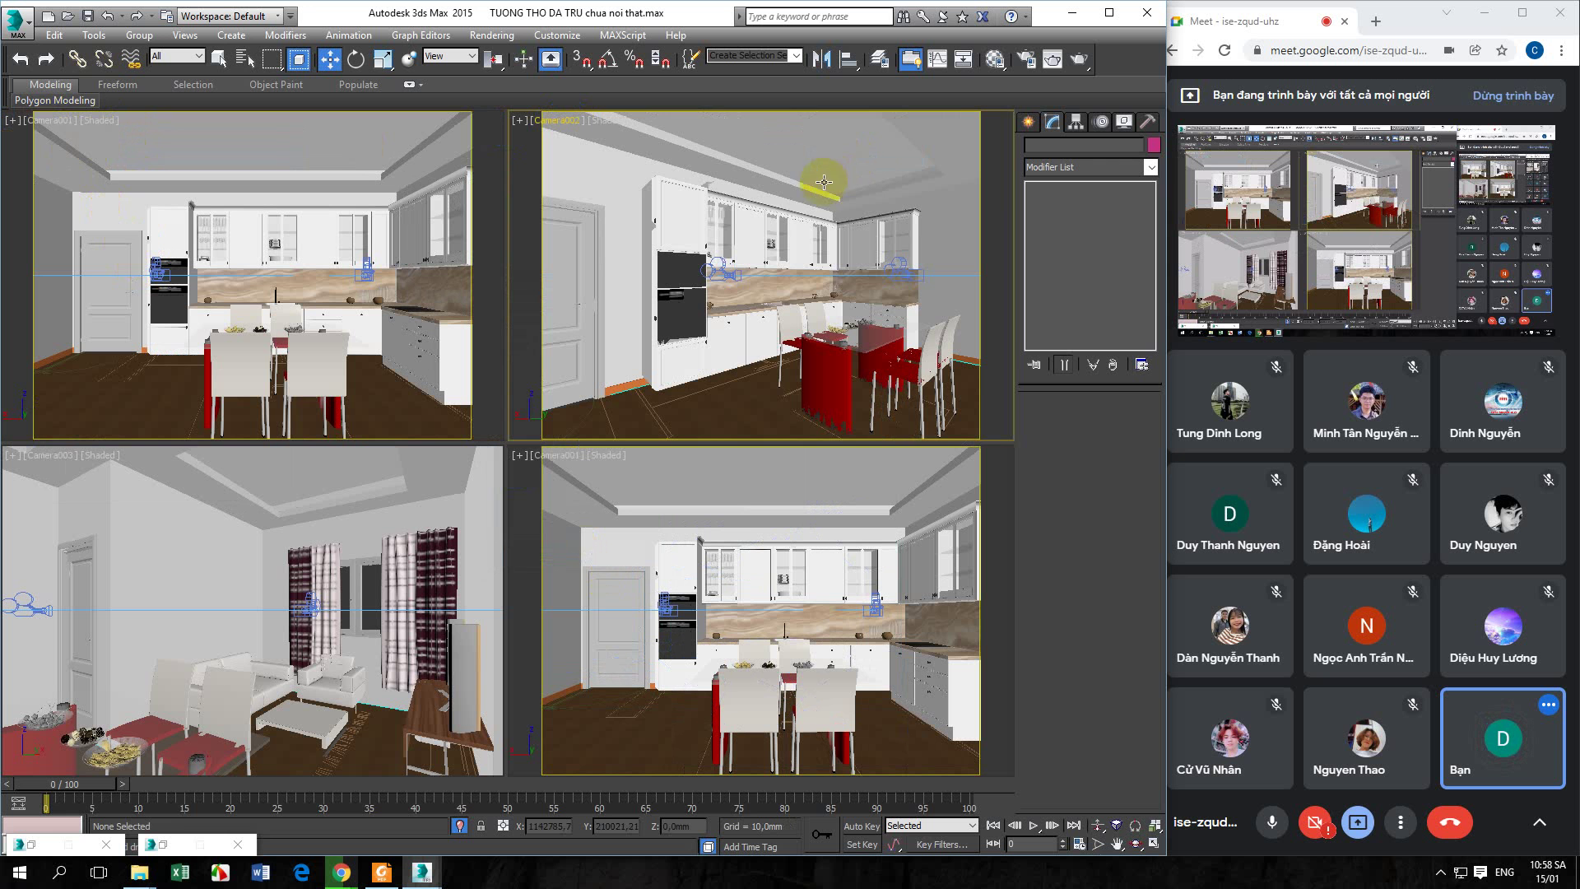
left_click(564, 458)
mouse_move(601, 473)
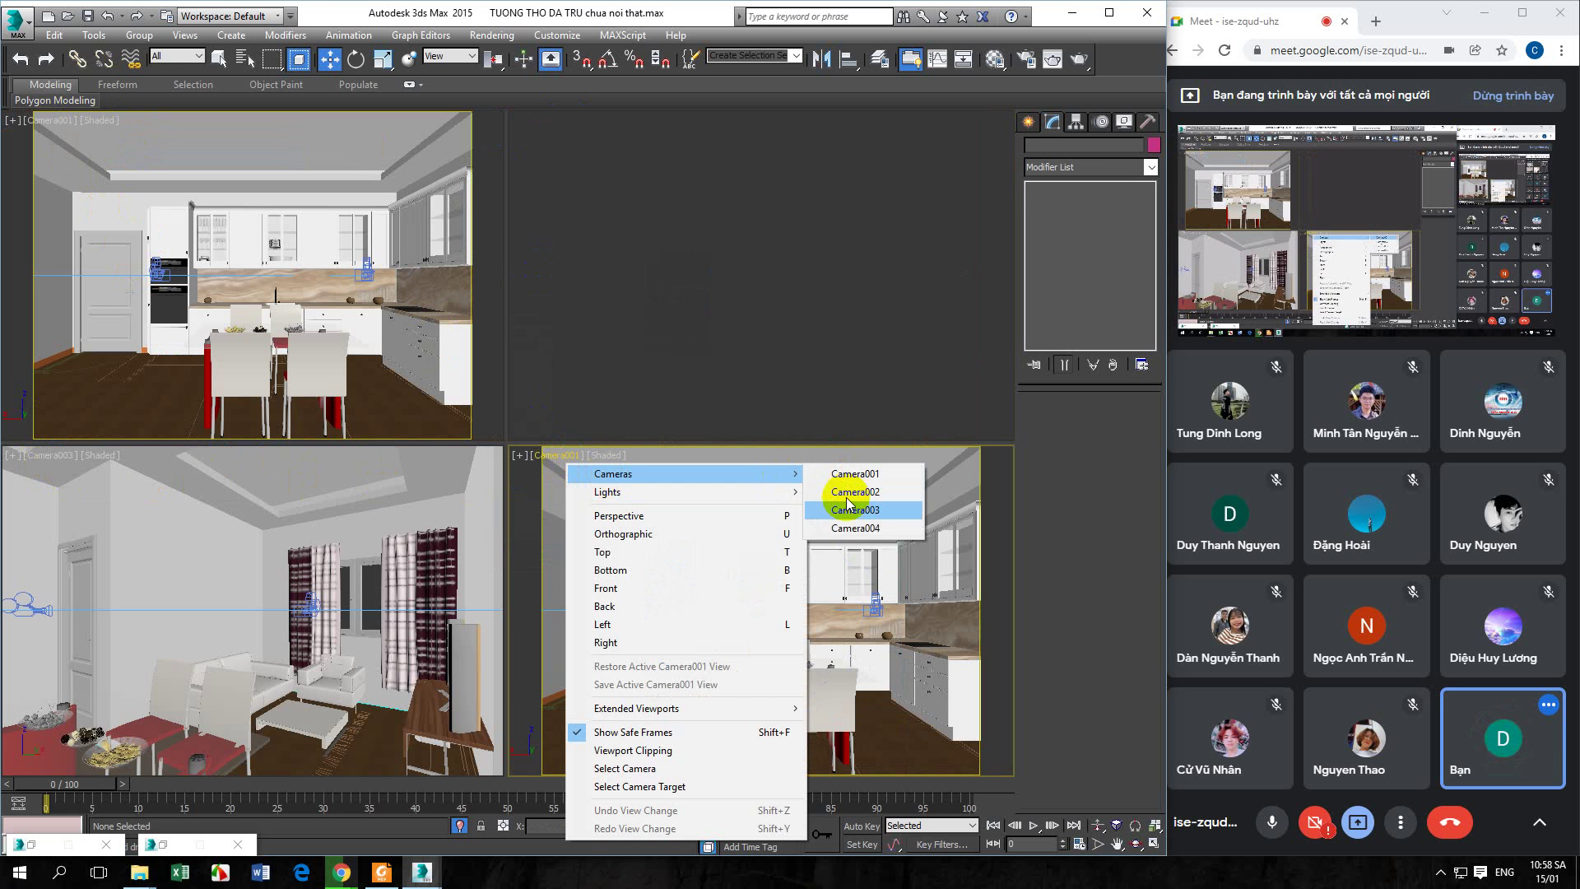
left_click(855, 527)
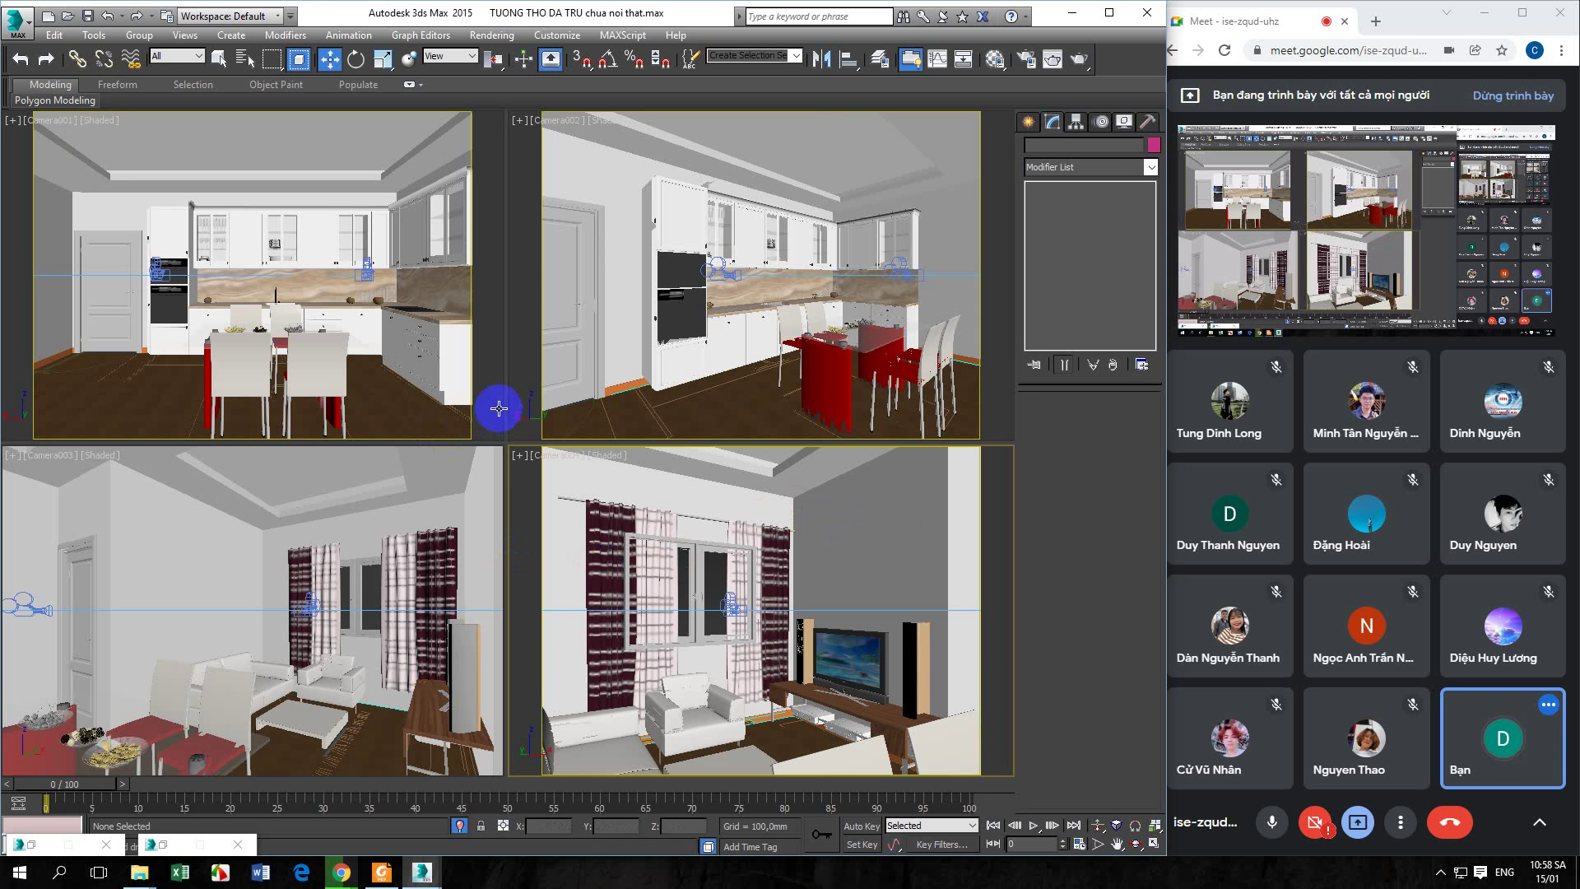
Save the scene with the four camera views arranged
left_click(491, 407)
left_click(88, 16)
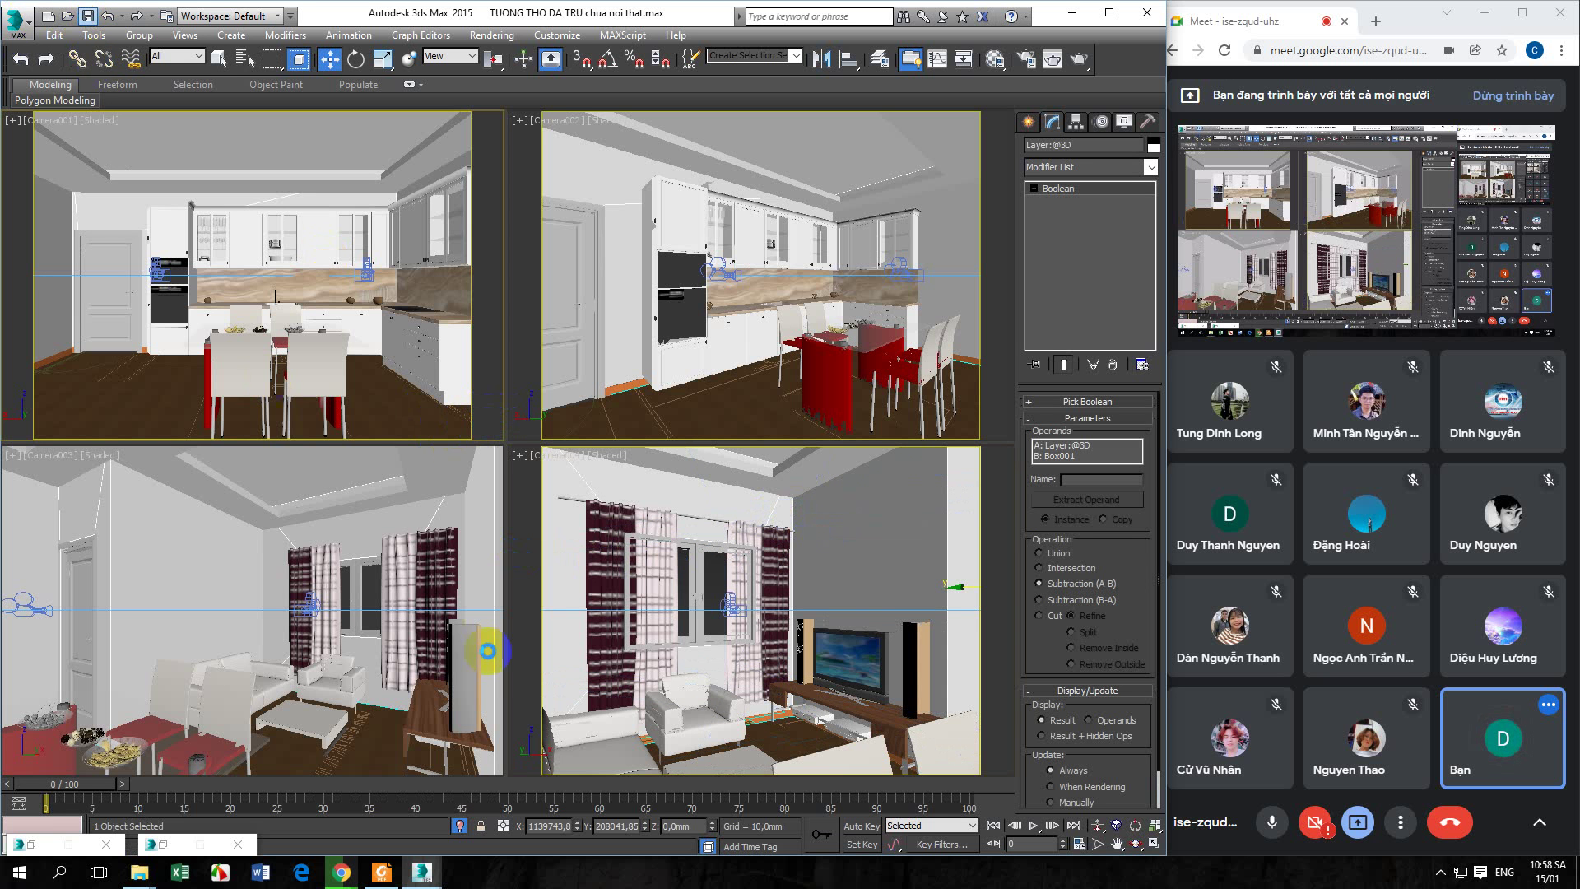